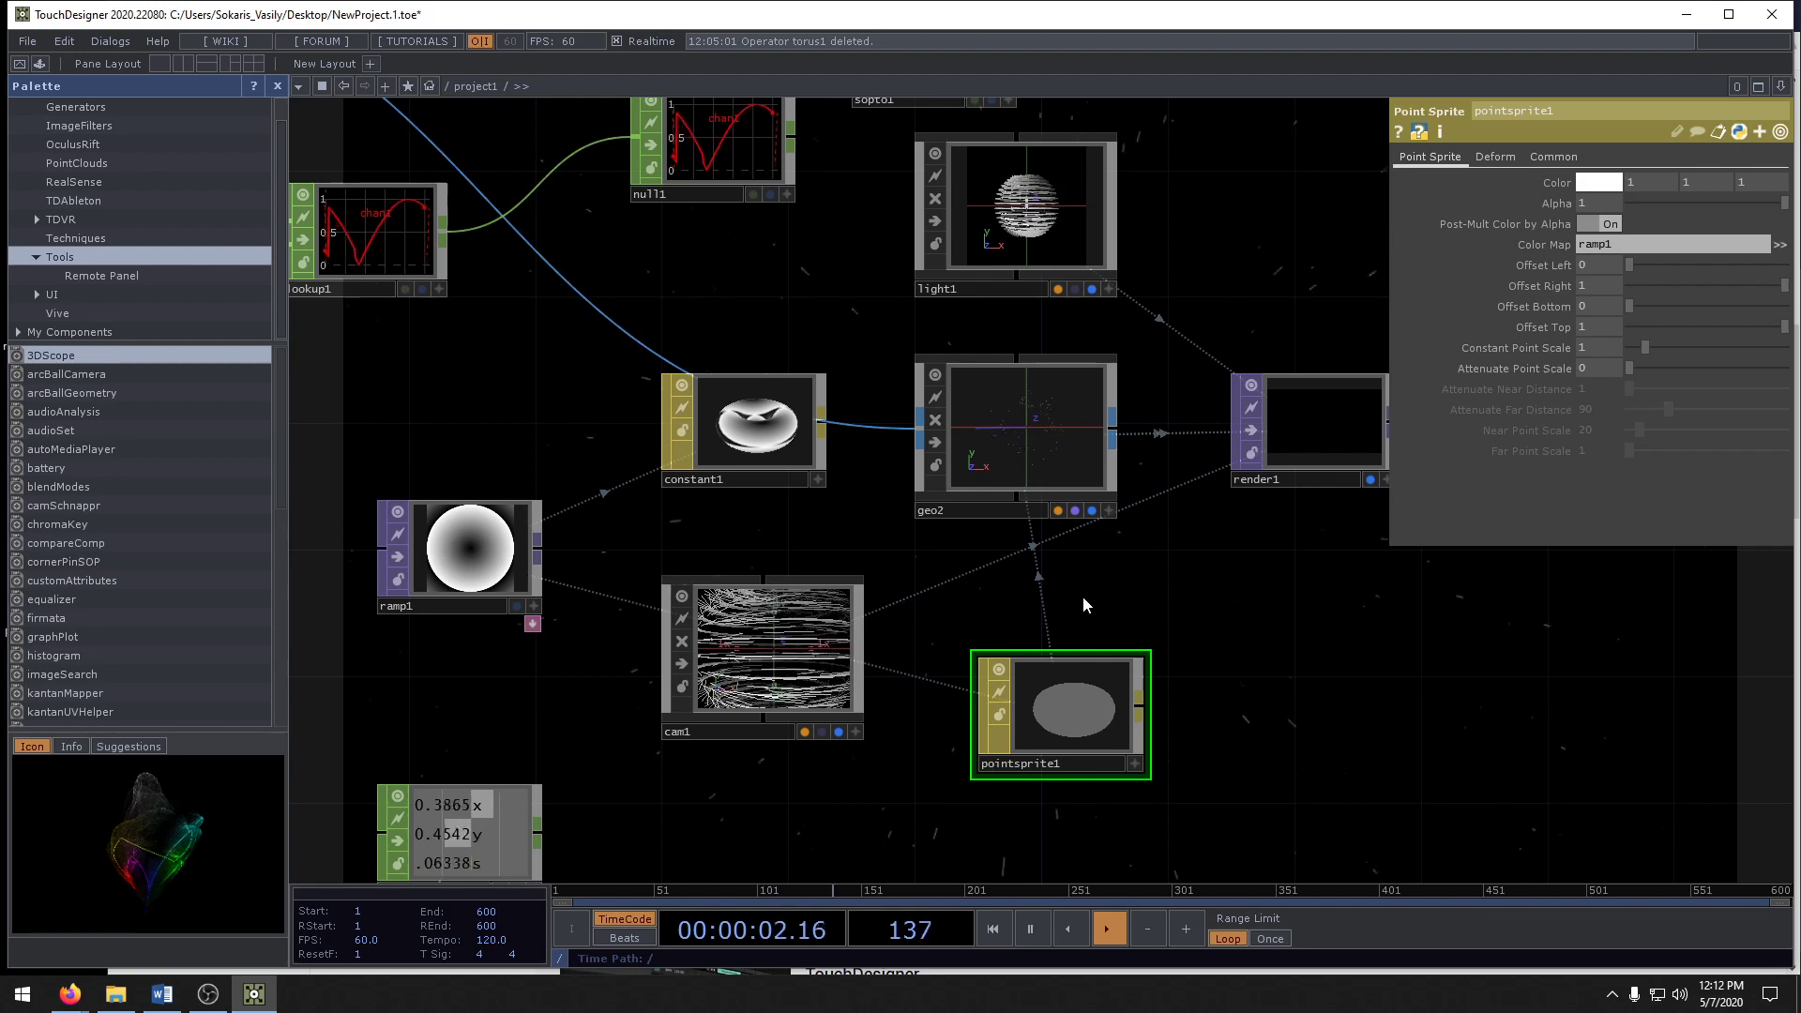
- Set the uniform scale of geo2 to 1
click(1050, 457)
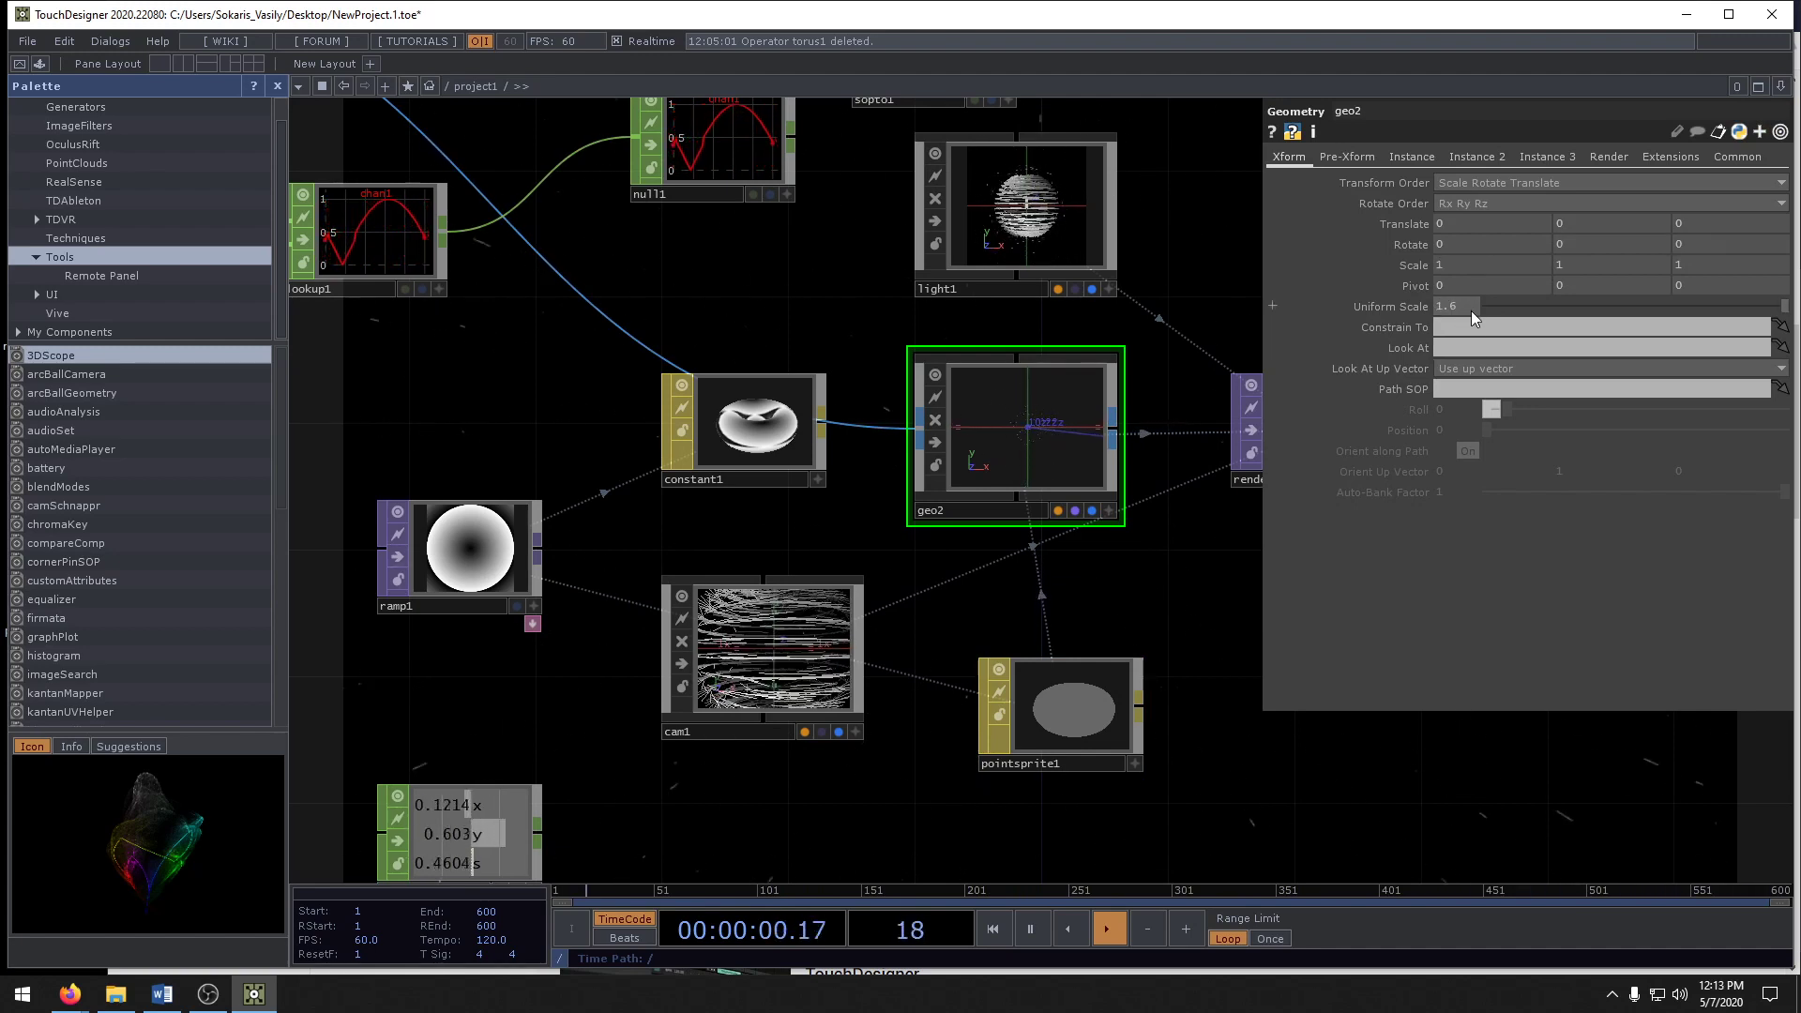
text(1)
key(Return)
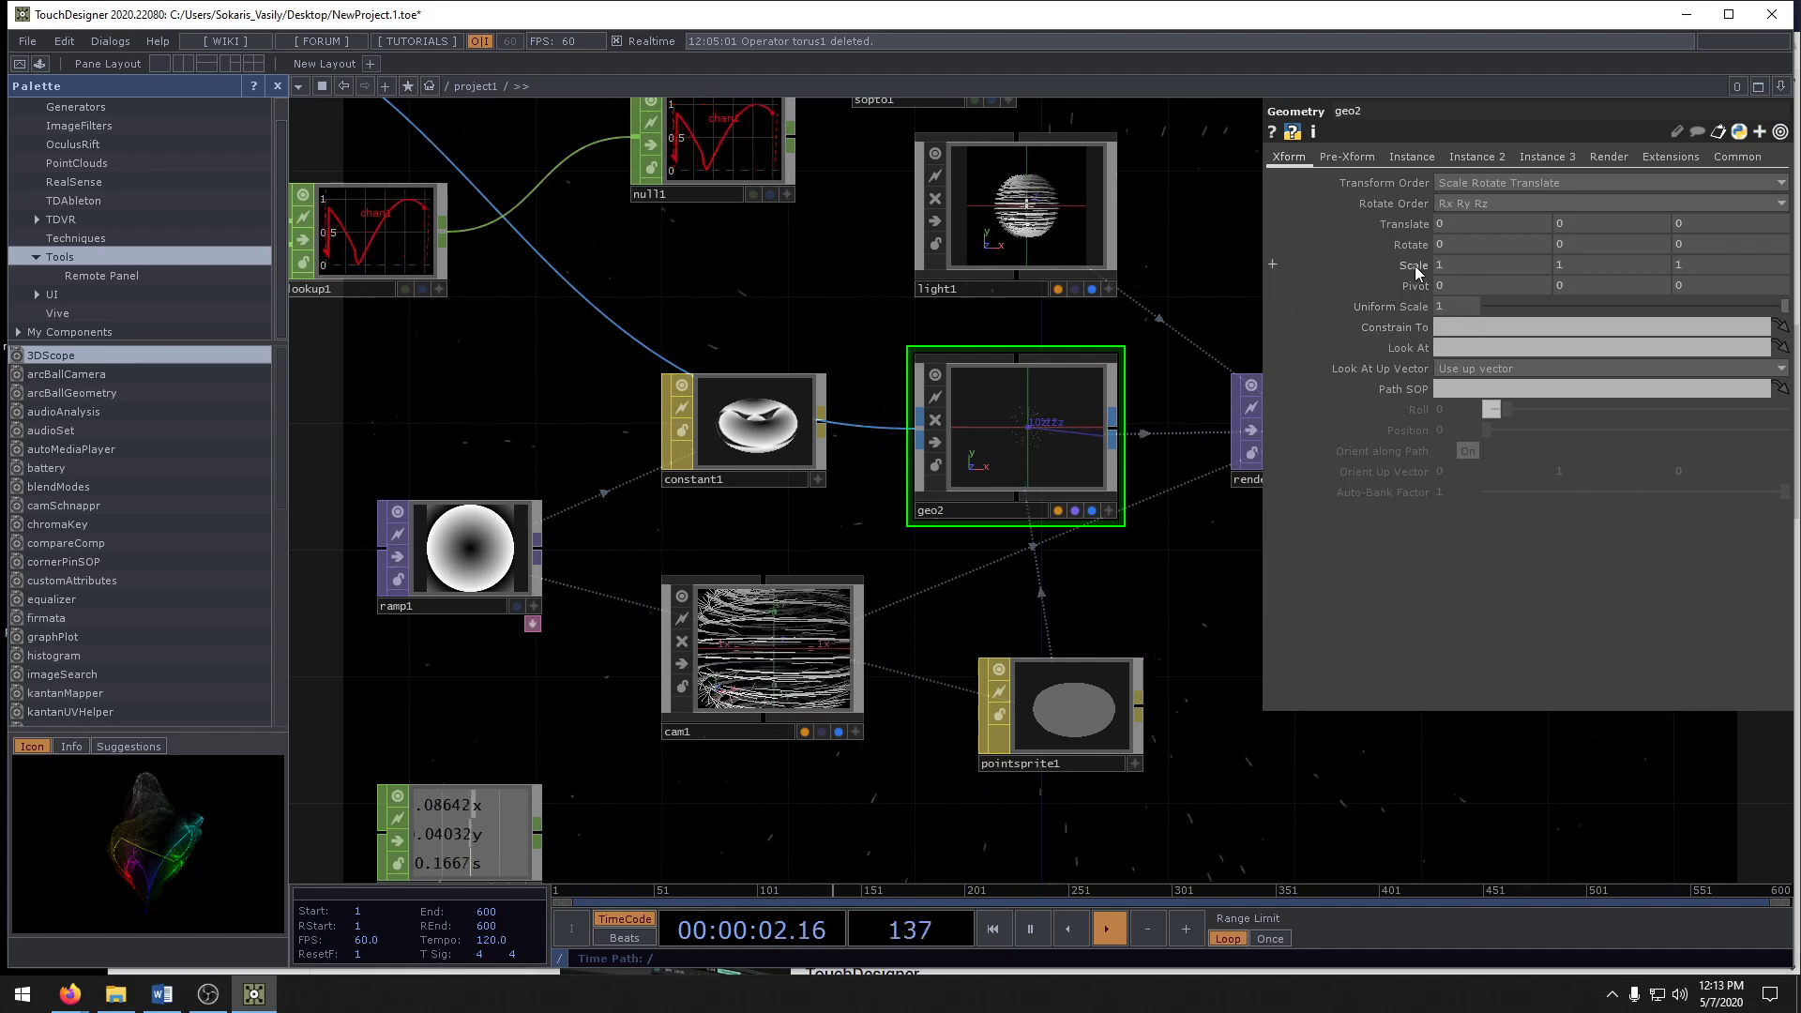
- Try scaling geo2 up to 11 on all three axes, and reset each axis scale to 1
middle_drag(1415, 258, 1405, 268)
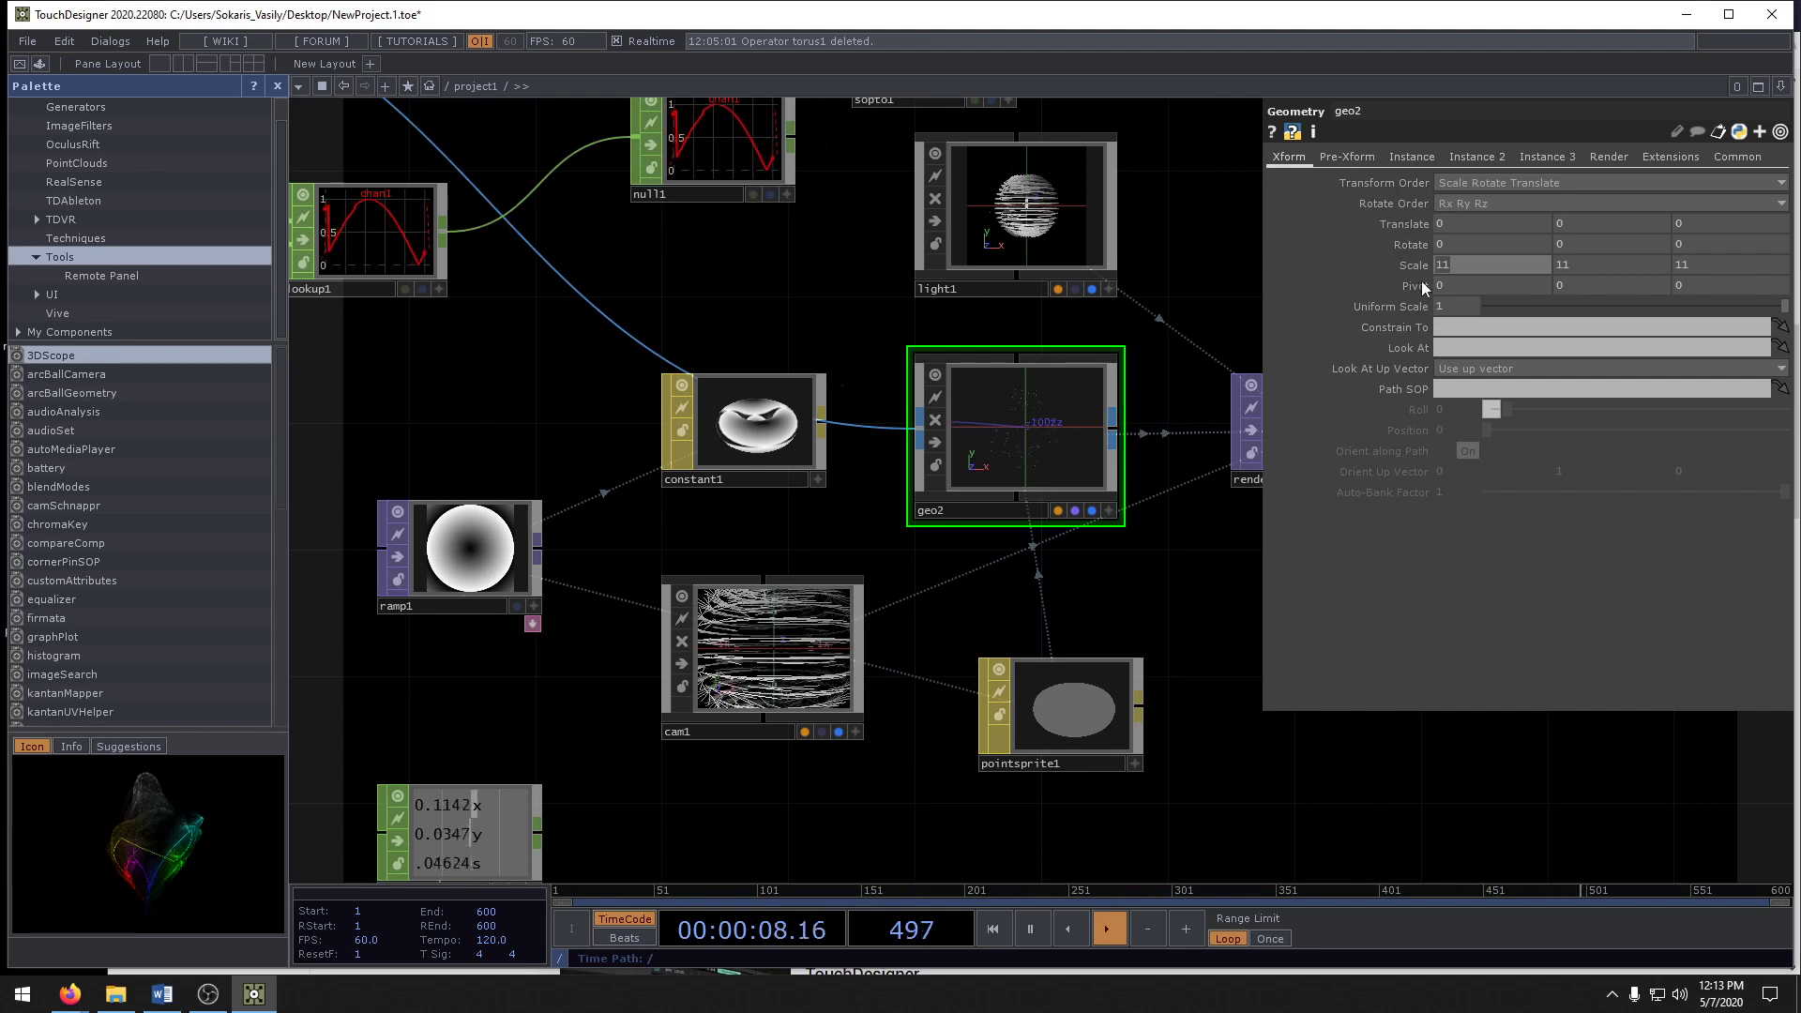
click(1560, 267)
drag(1542, 267, 1424, 268)
text(1)
key(Tab)
text(1)
key(Tab)
text(1)
key(Return)
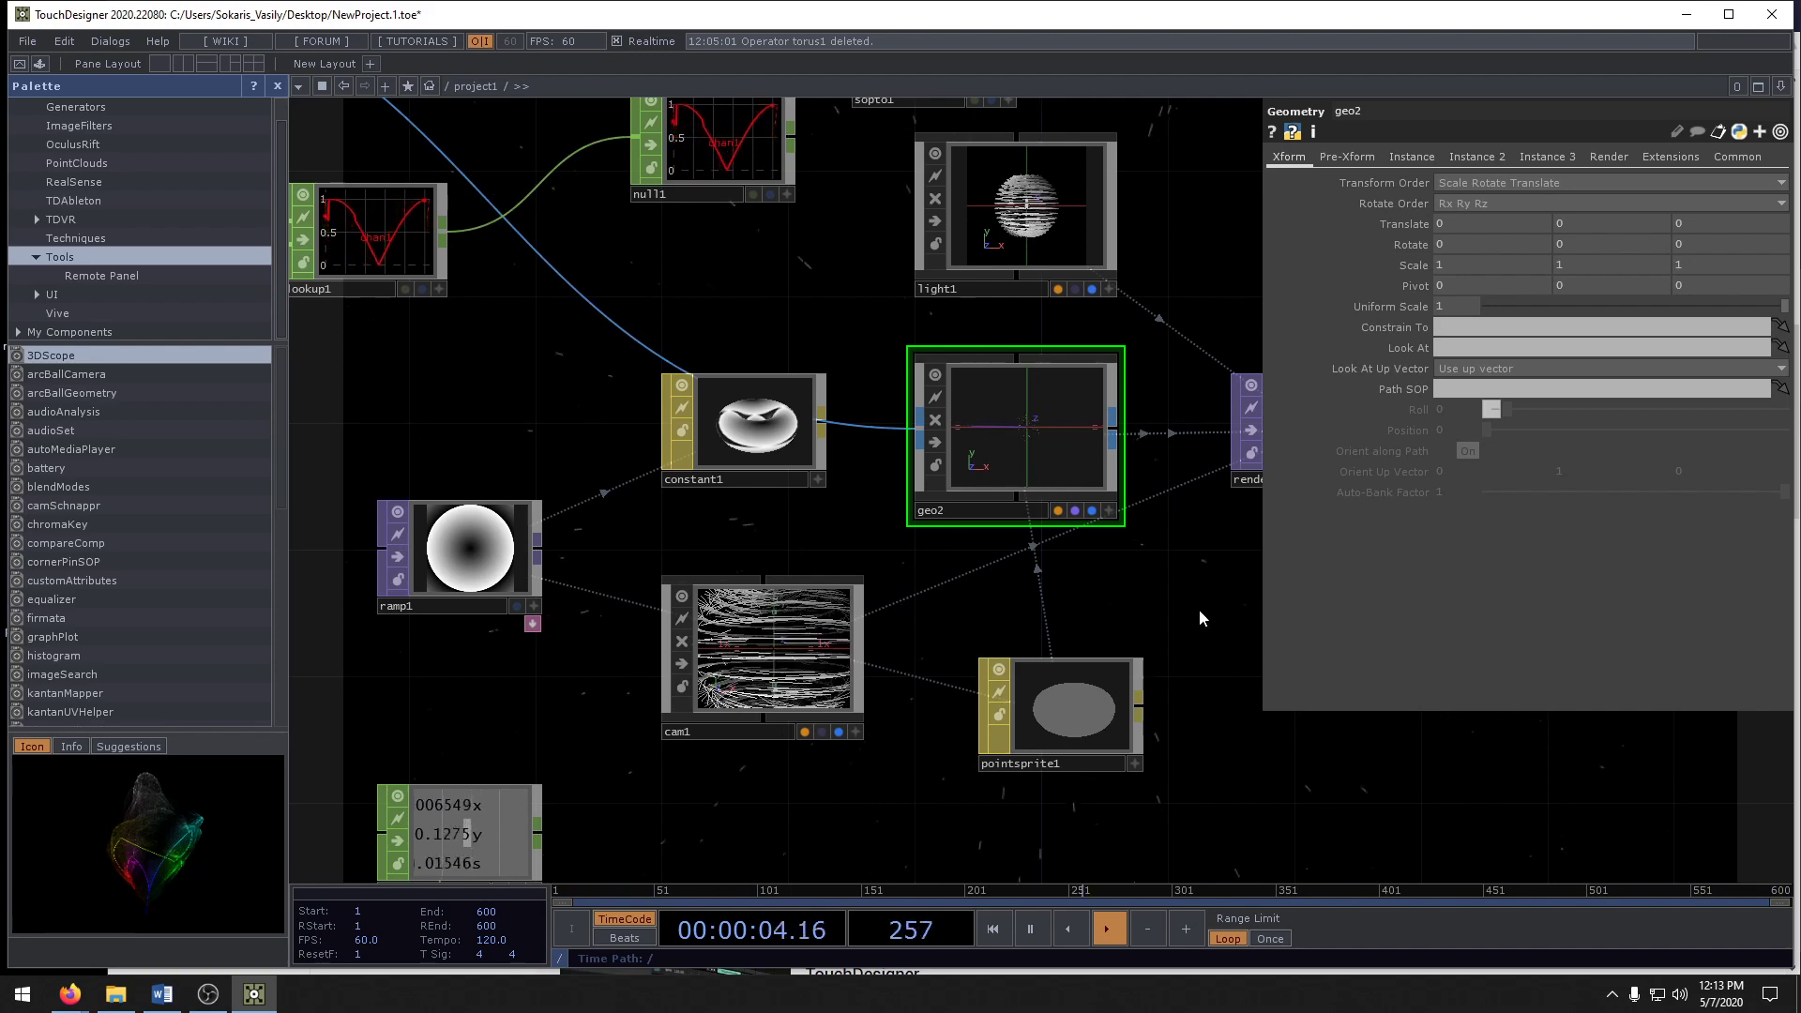
- Try assigning the pointsprite1 material to geo1, inspect the geometry up close, and undo the assignment
drag(1170, 611, 1073, 623)
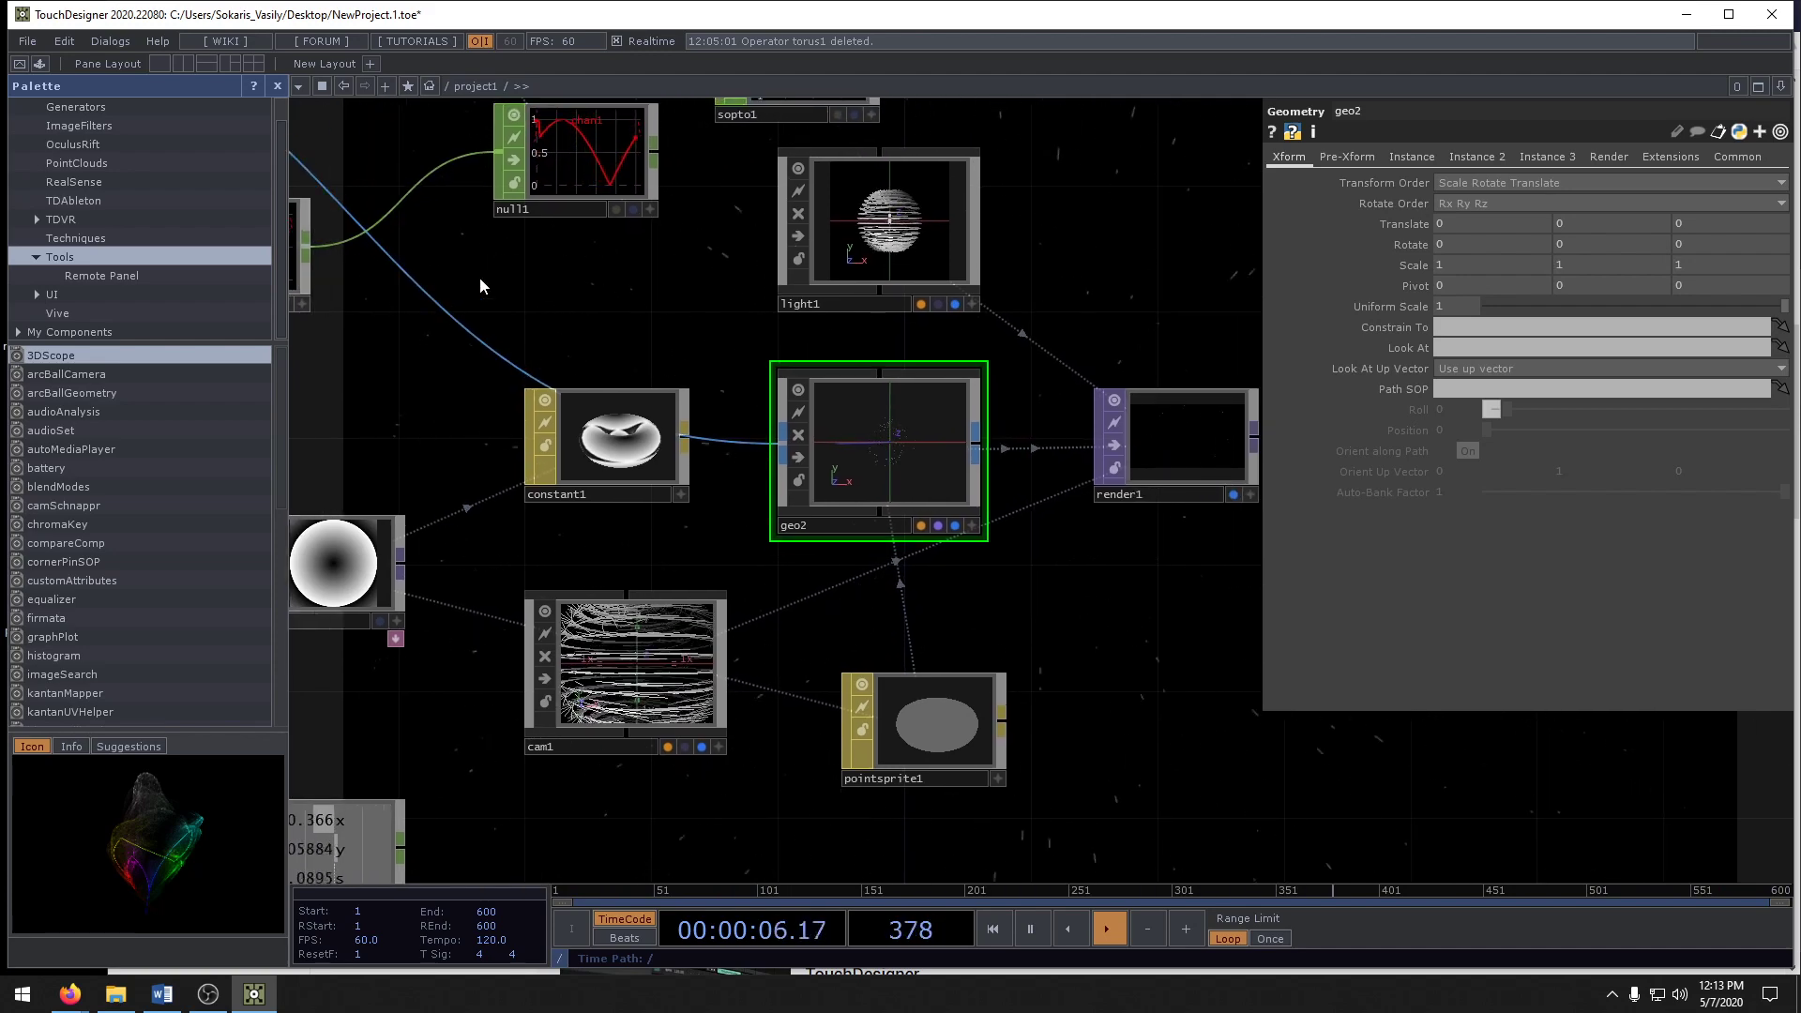
scroll(908, 706, down, 5)
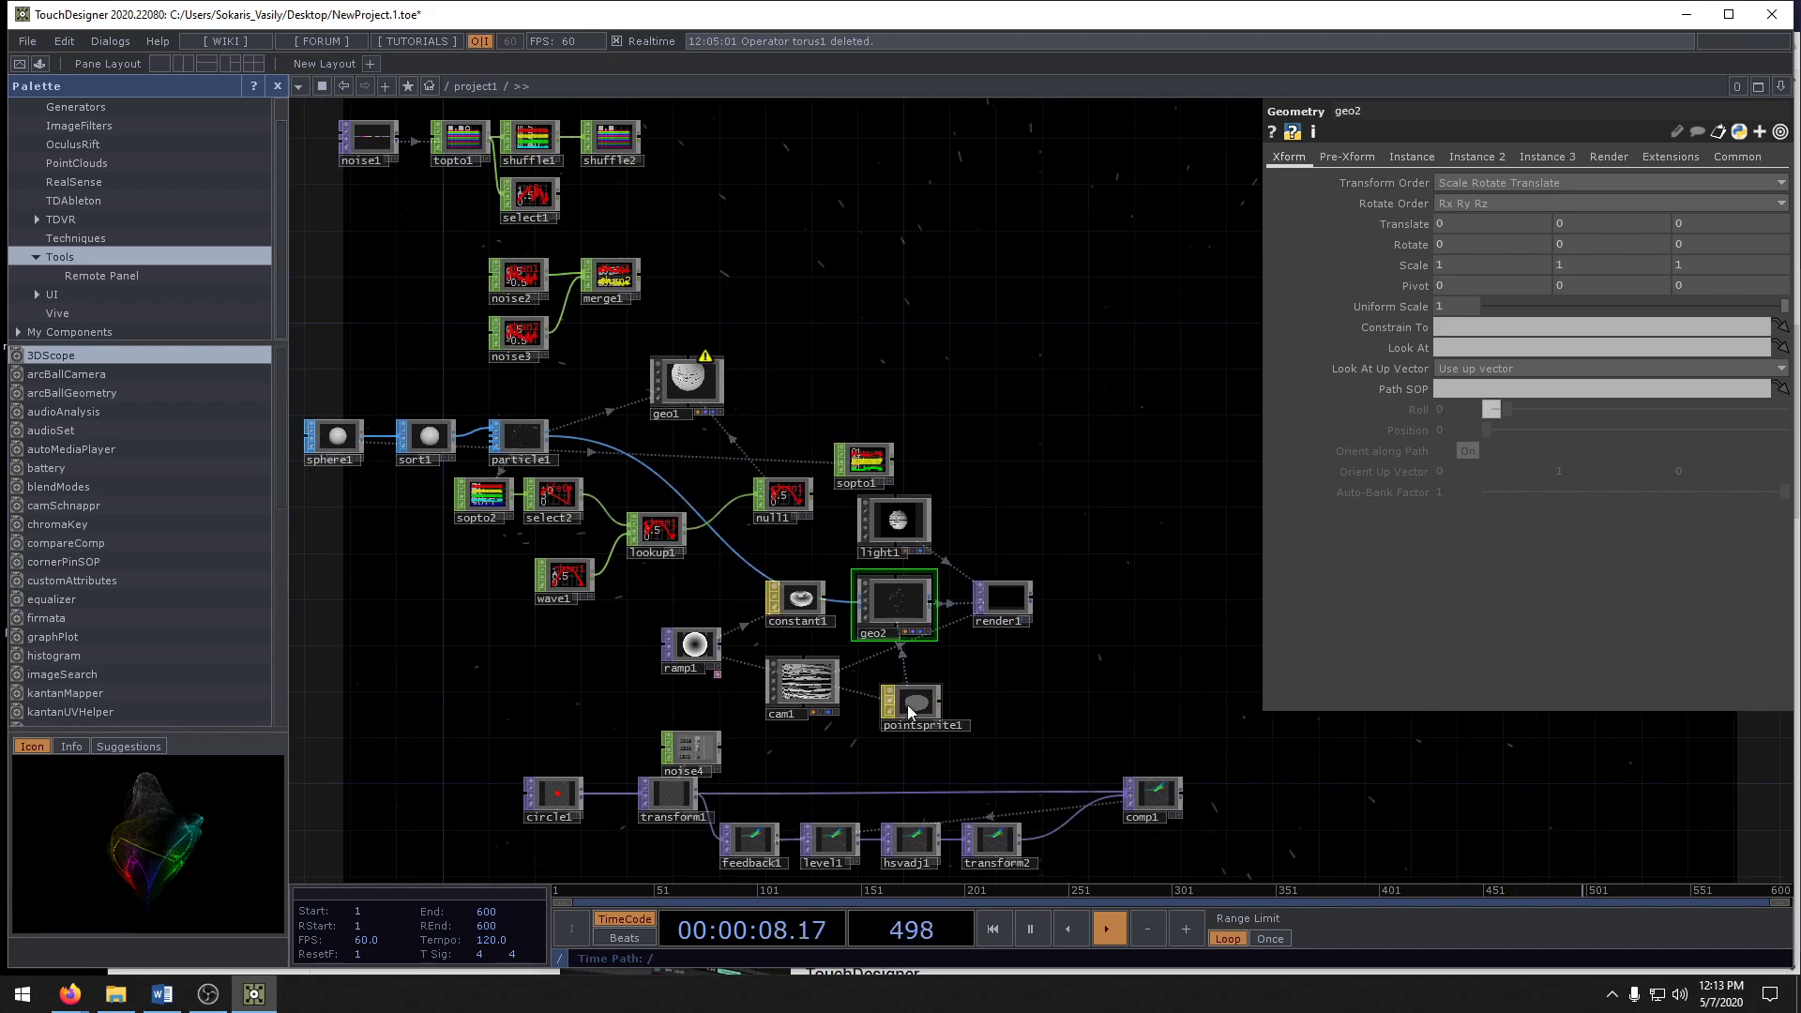
drag(1003, 600, 1094, 547)
drag(906, 606, 694, 264)
click(687, 245)
scroll(671, 282, up, 10)
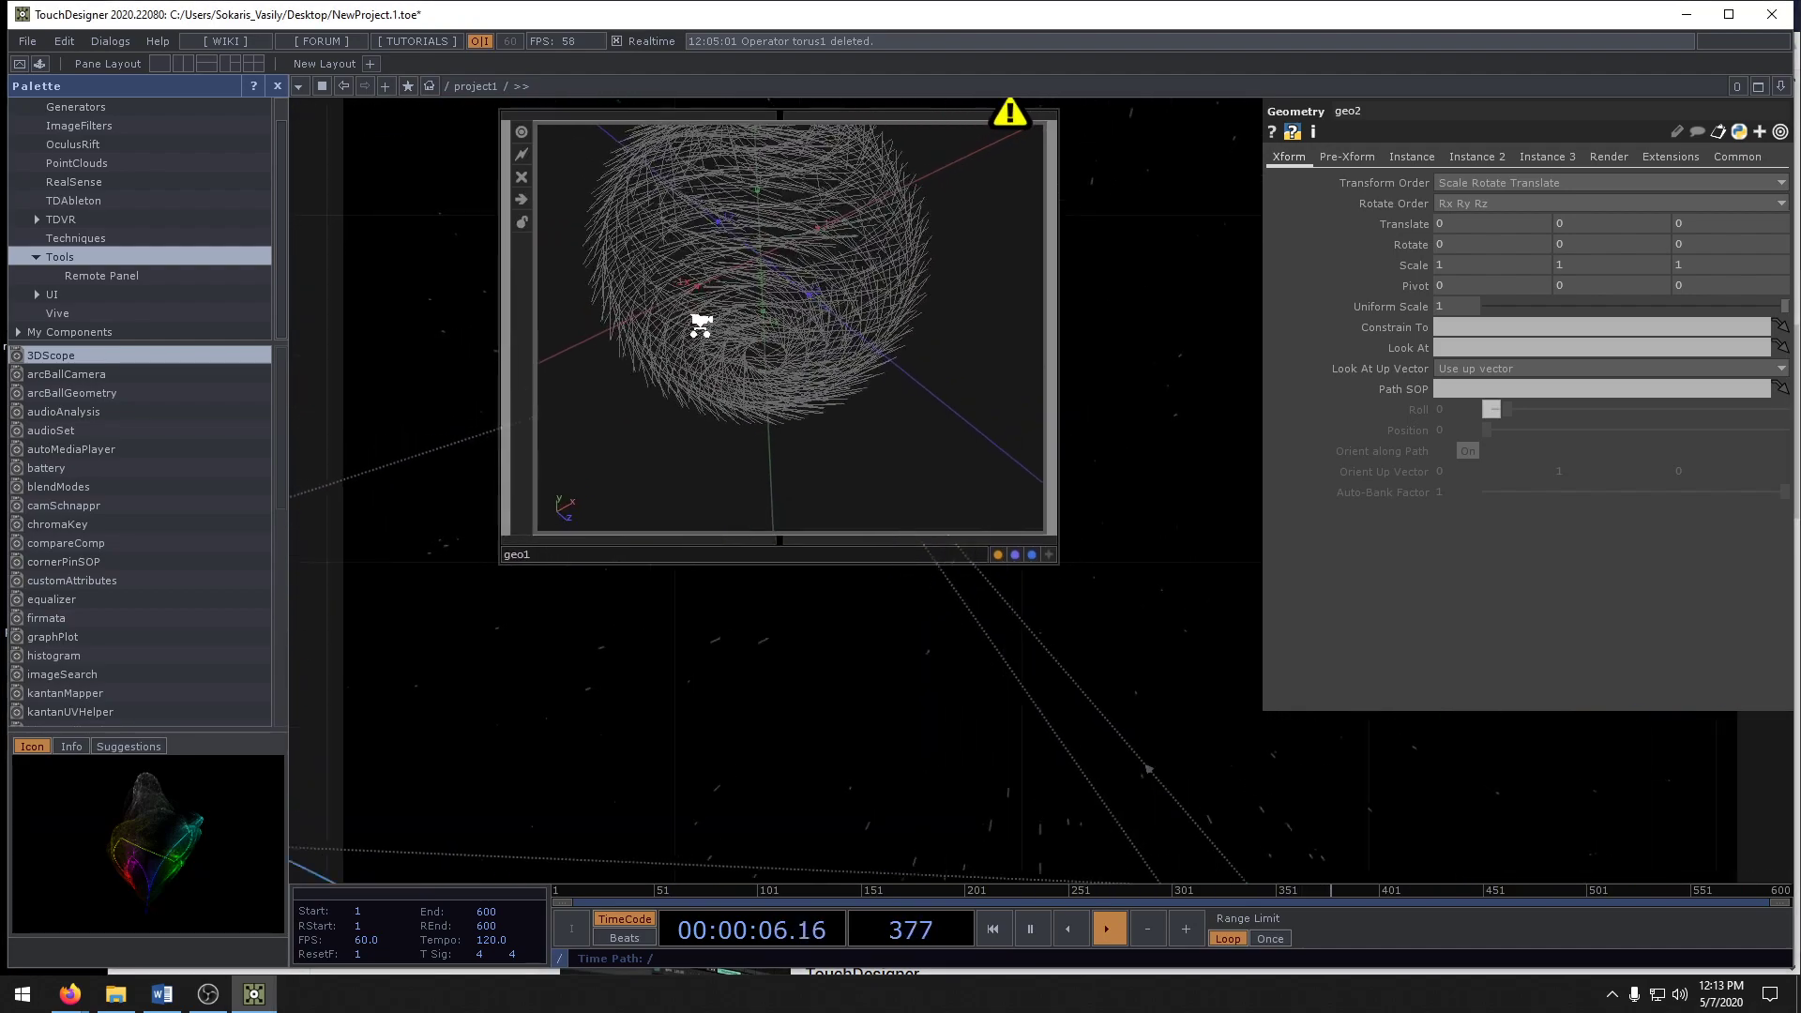
scroll(818, 235, down, 2)
scroll(818, 232, down, 4)
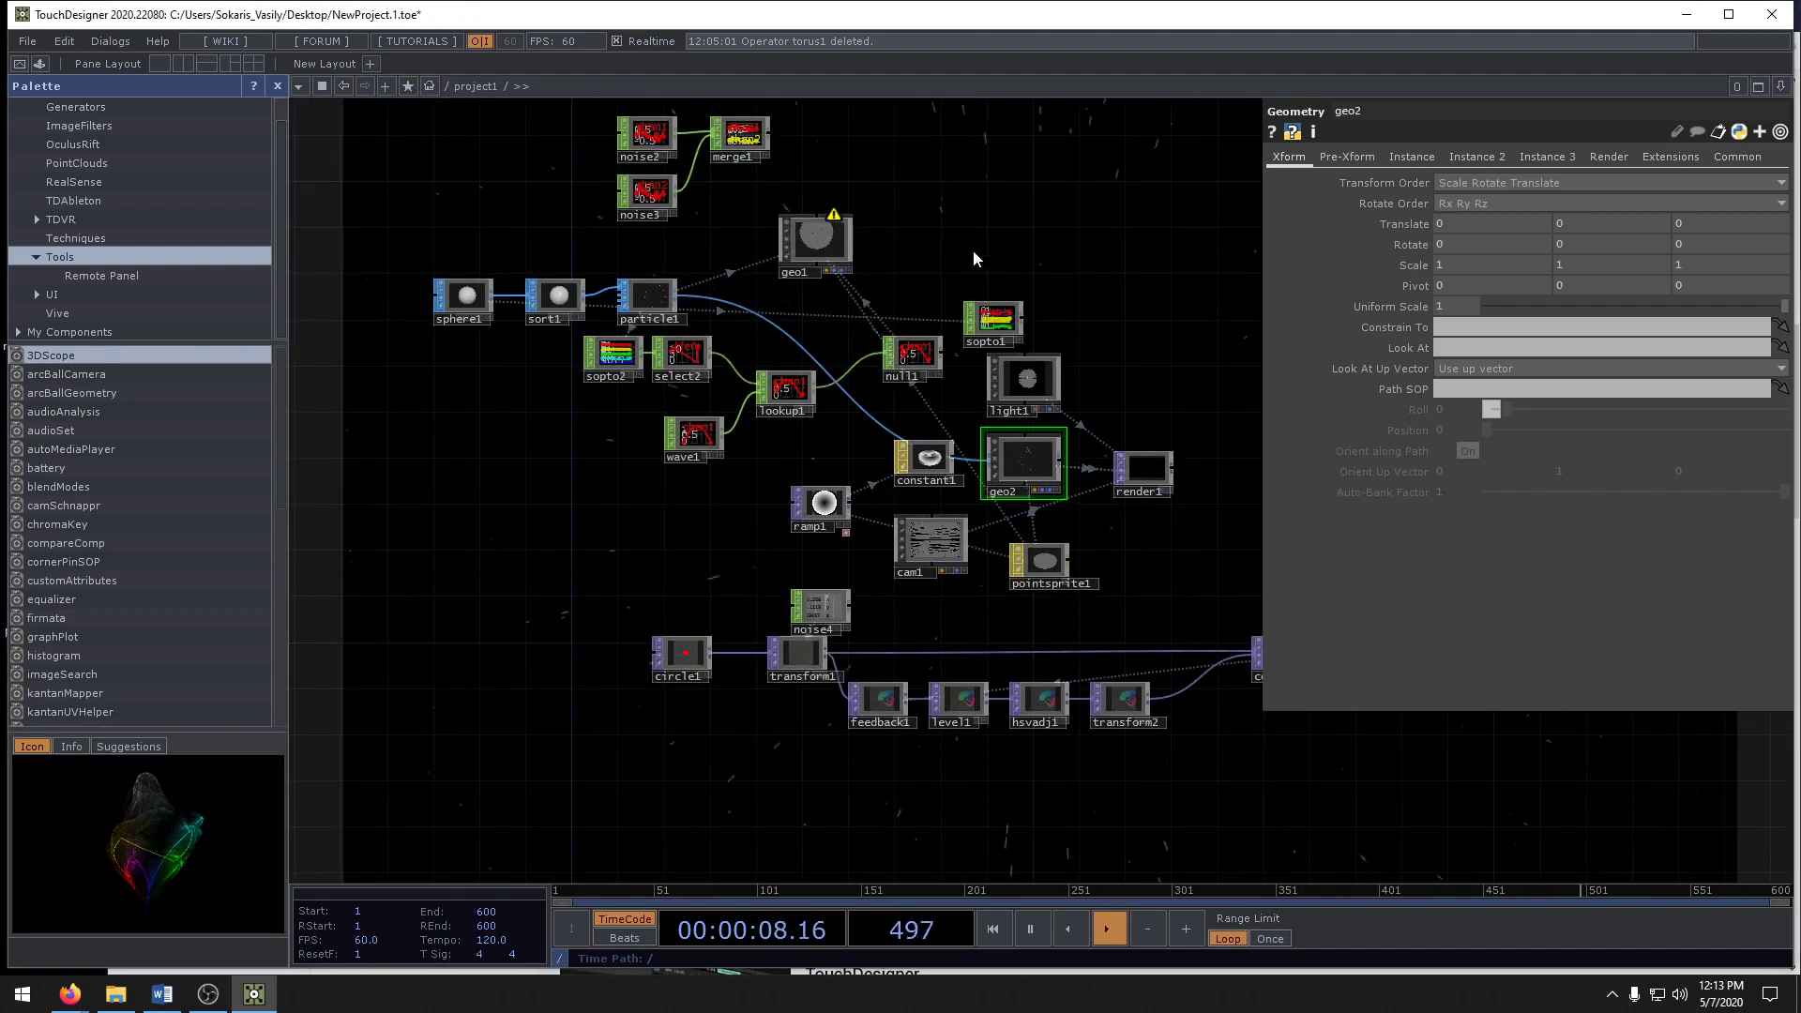
key(ctrl+z)
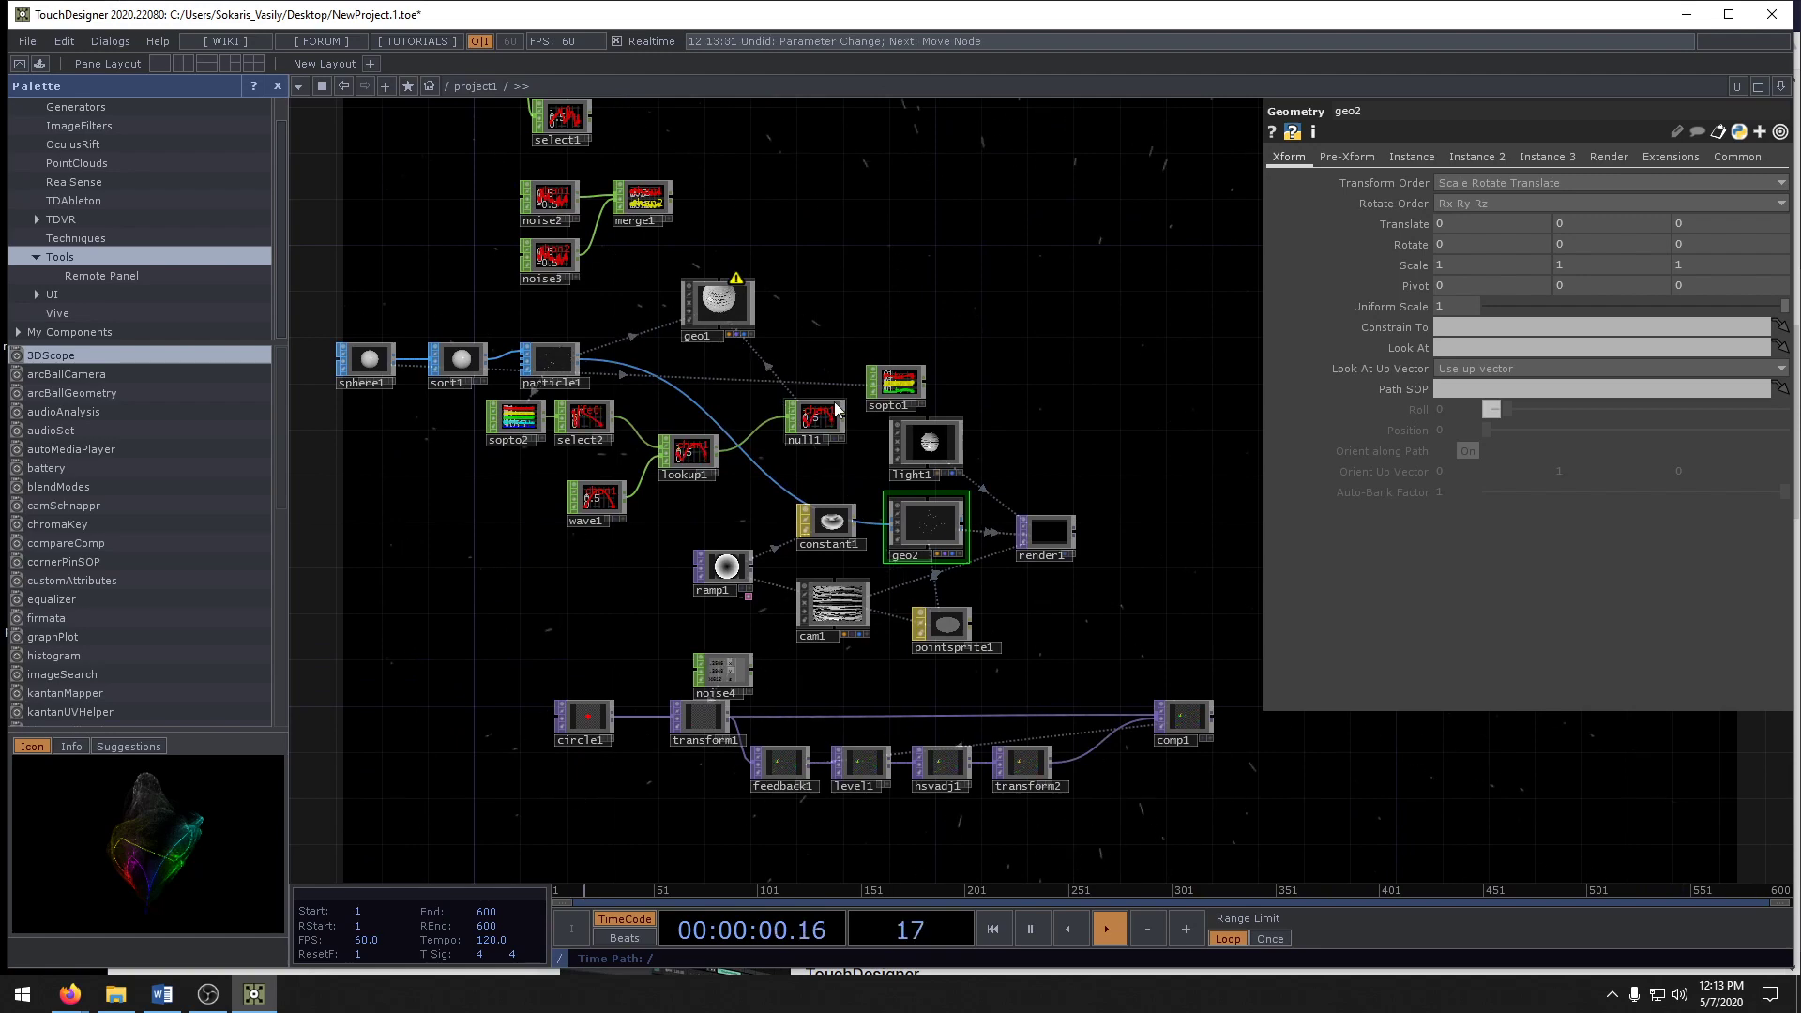
- Switch to the Word questions document and read question 1 about putting tx, ty, tz in RGB
key(alt+Tab)
scroll(865, 669, down, 5)
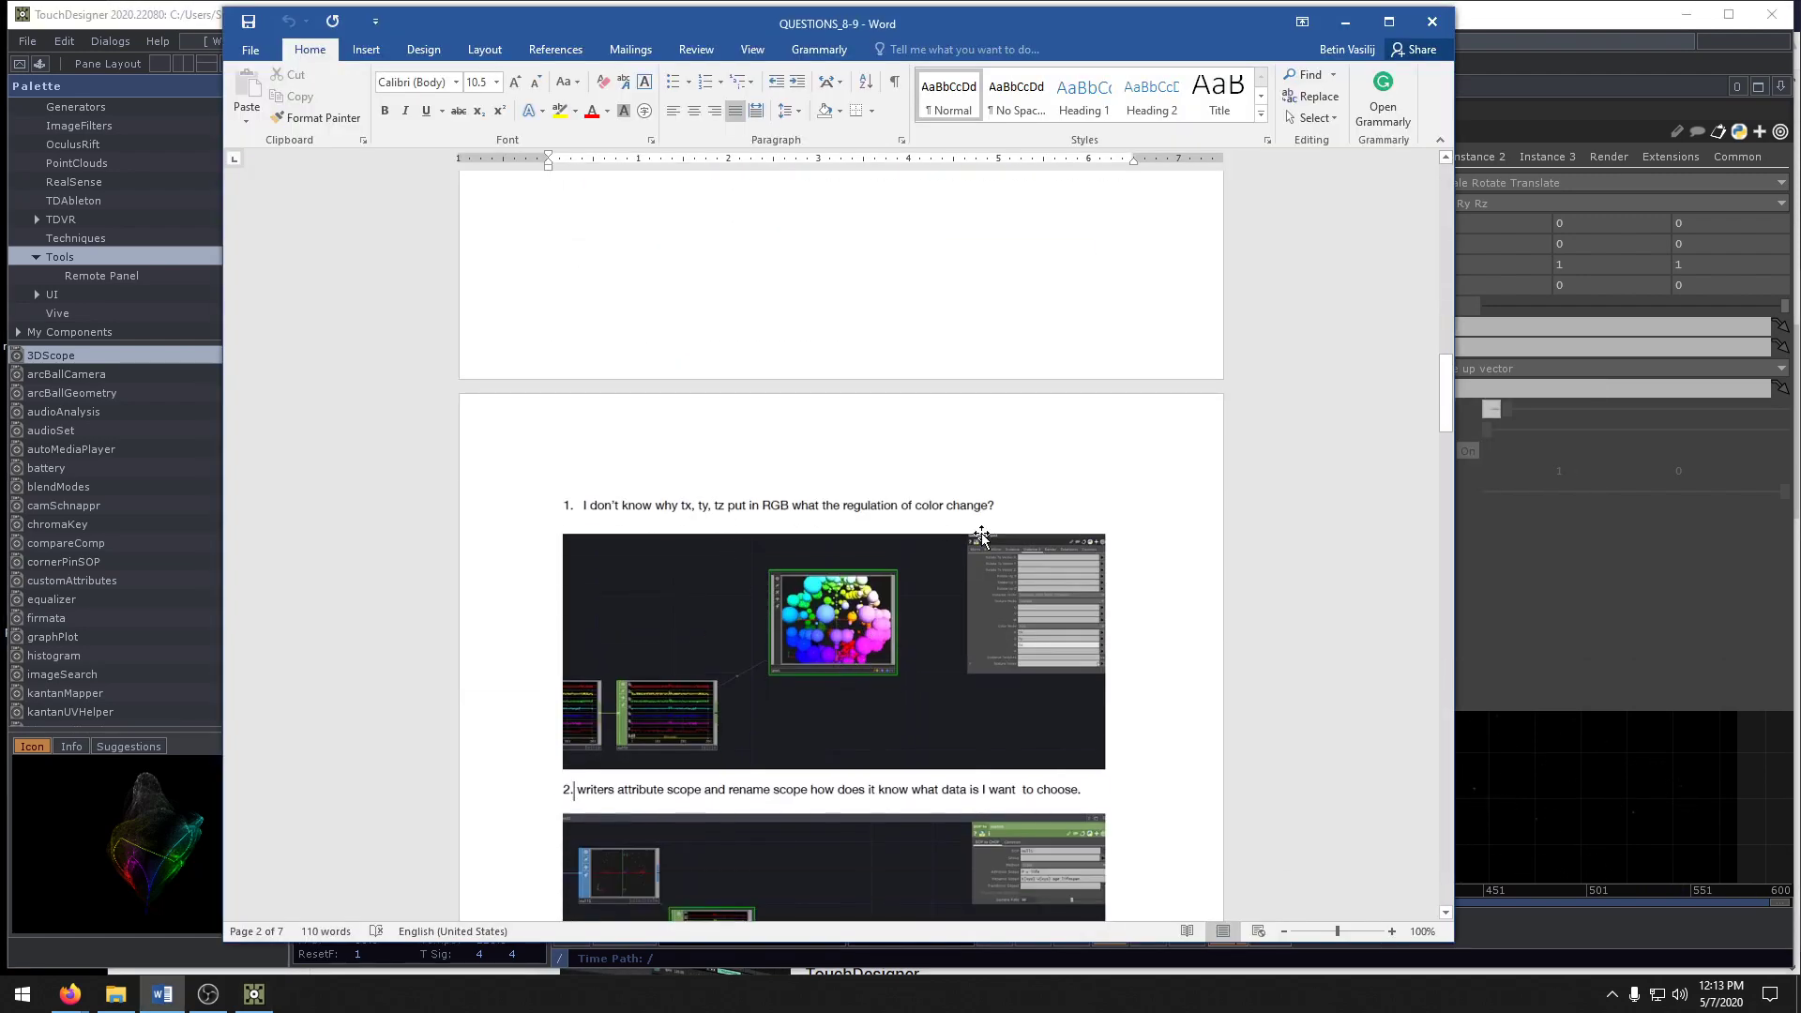
scroll(985, 535, down, 1)
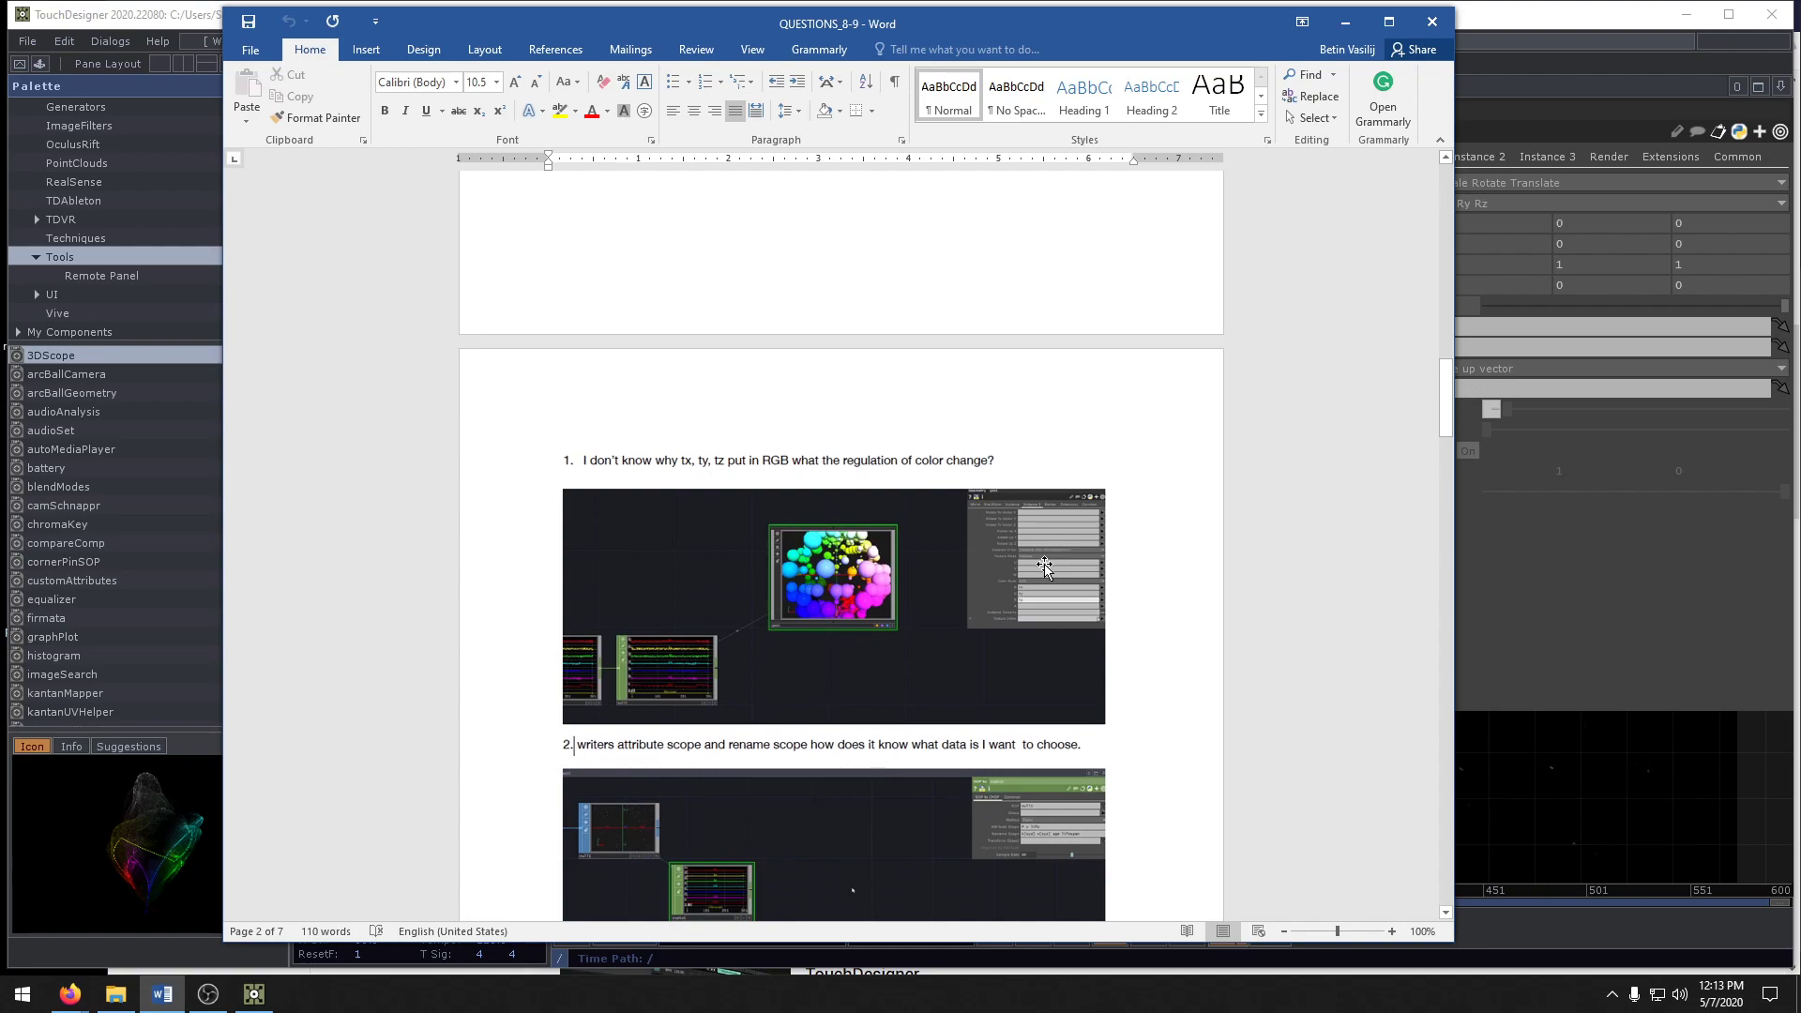
- Switch to TouchDesigner and examine the instance color settings of geo1 inside the SSAO component
key(alt+Tab)
drag(1121, 399, 1388, 554)
drag(719, 472, 820, 660)
double_click(777, 158)
drag(980, 593, 1328, 773)
click(1315, 293)
drag(1454, 744, 1203, 731)
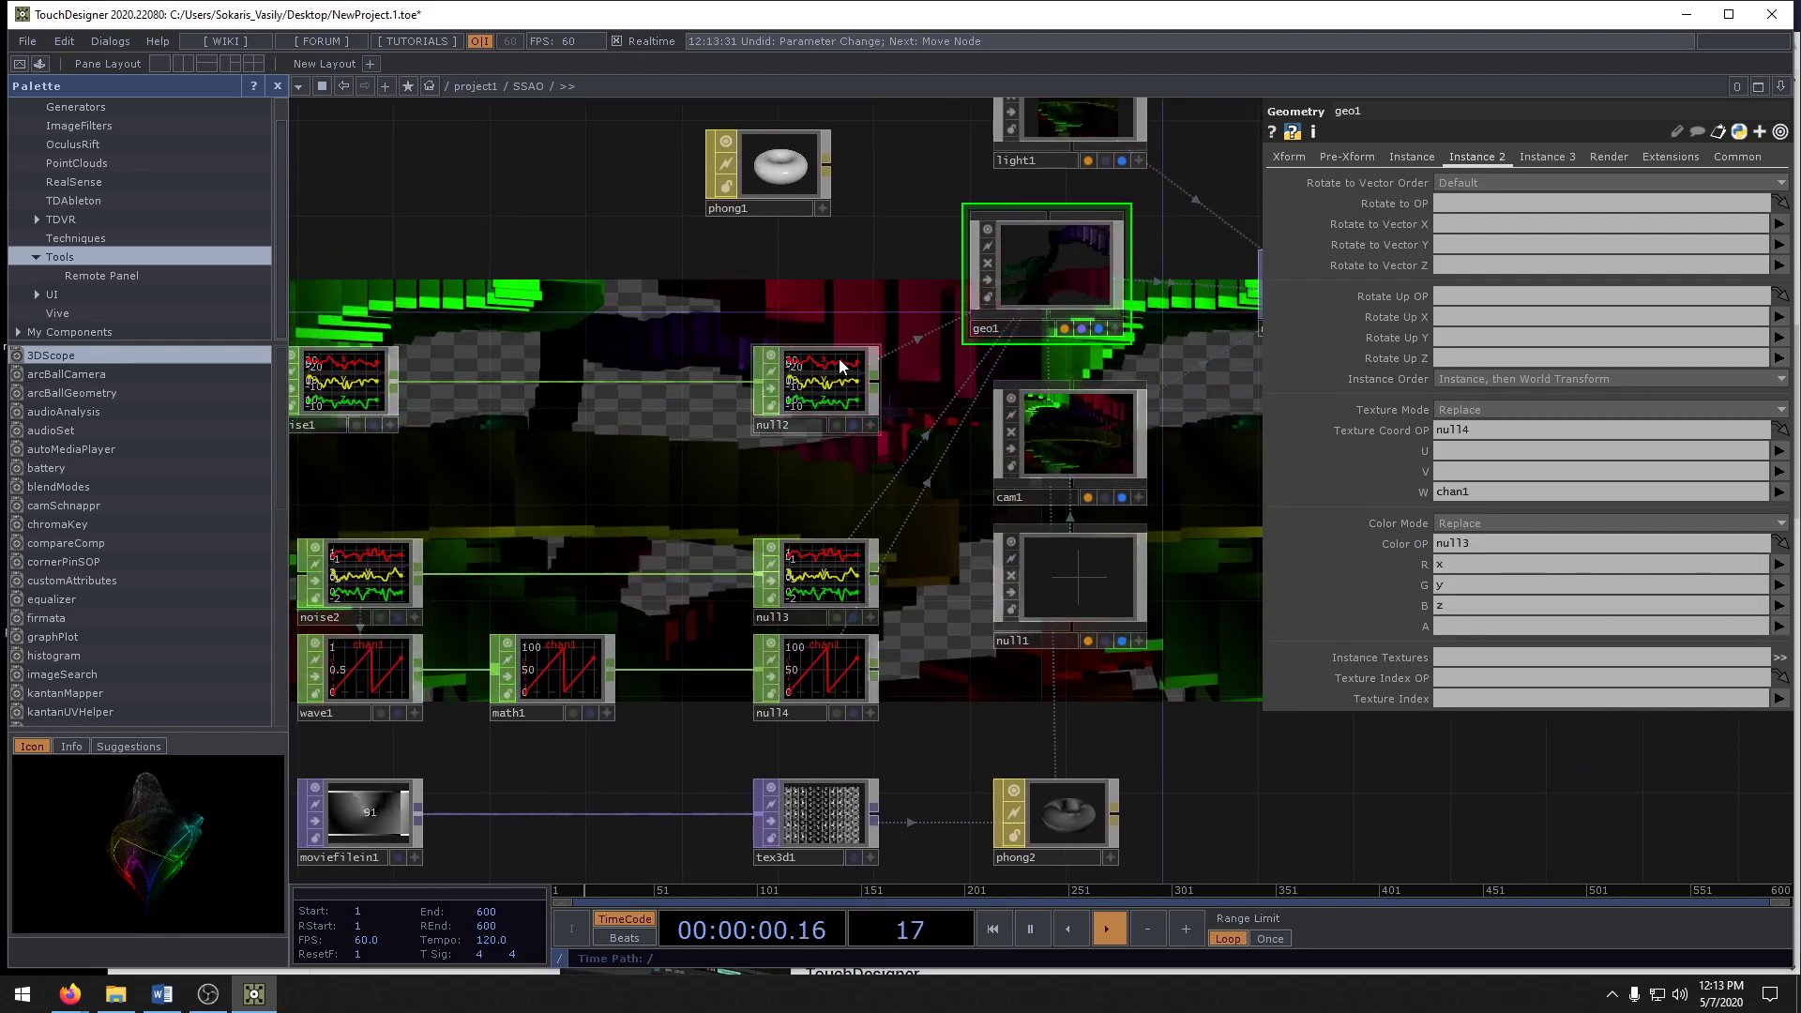
- Read question 2 about the attribute scope in the Word document, and return to the project1 network in TouchDesigner
key(alt+Tab)
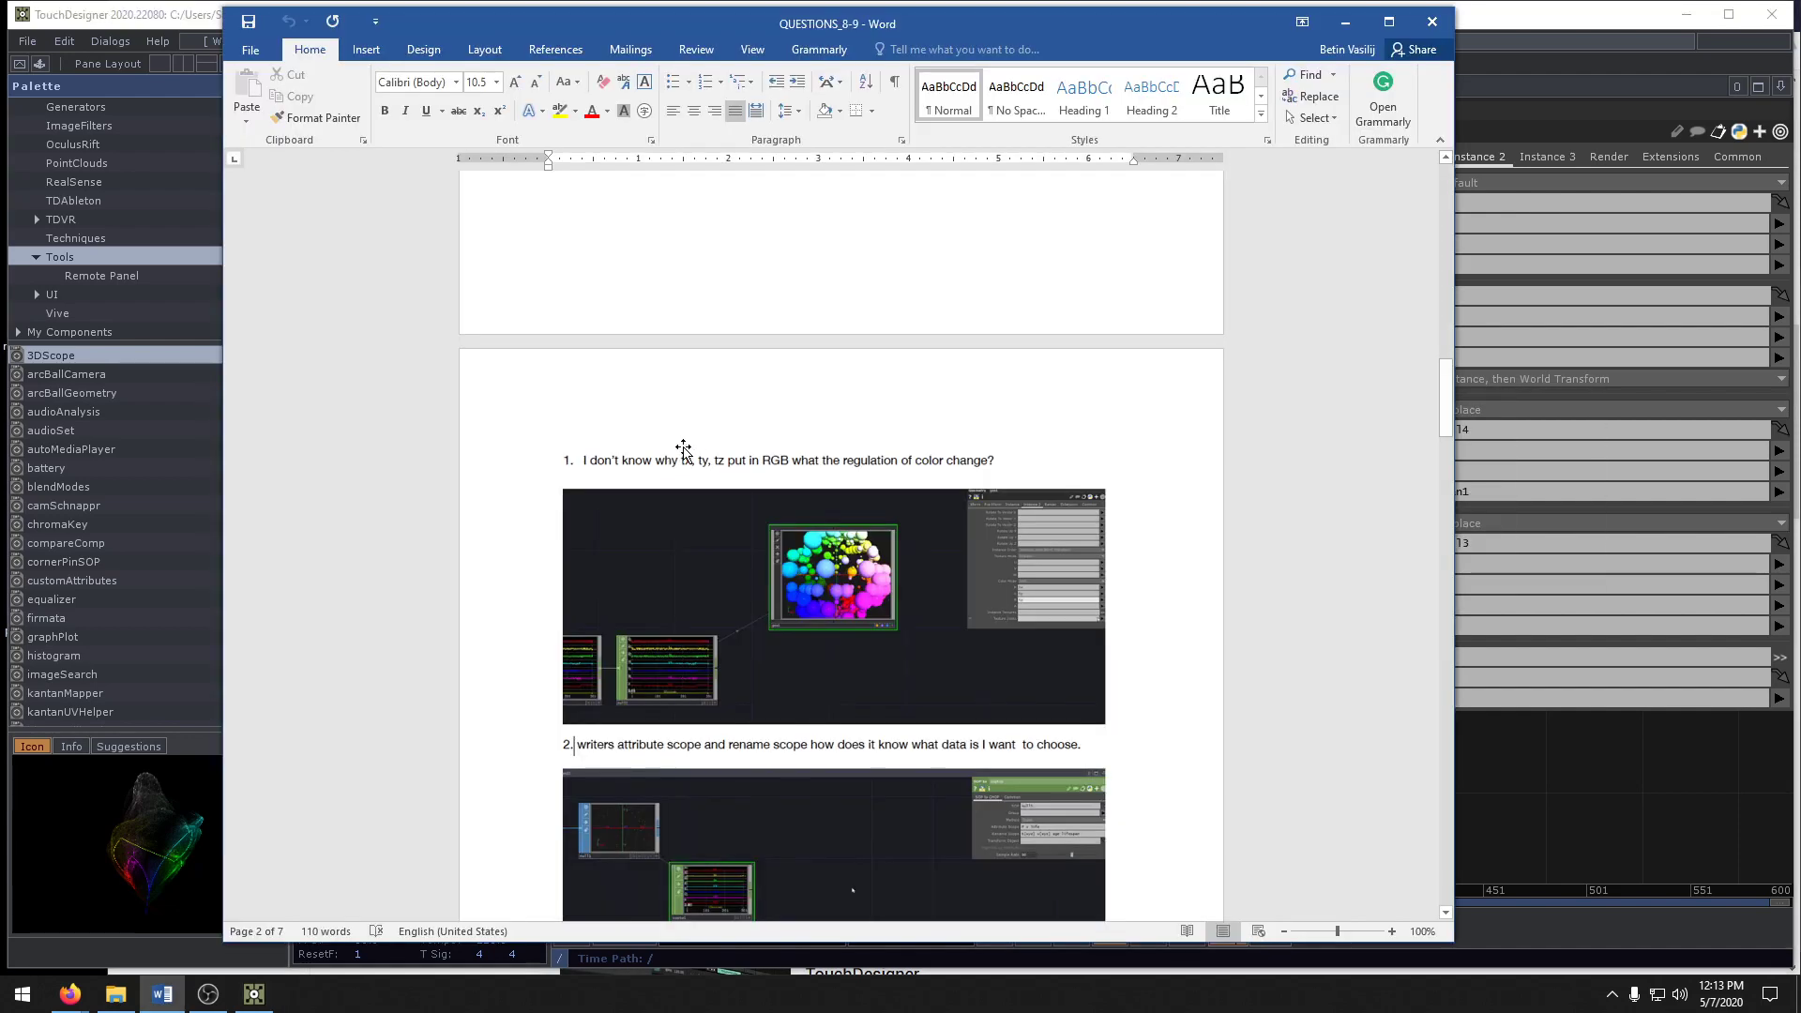
scroll(1183, 563, down, 3)
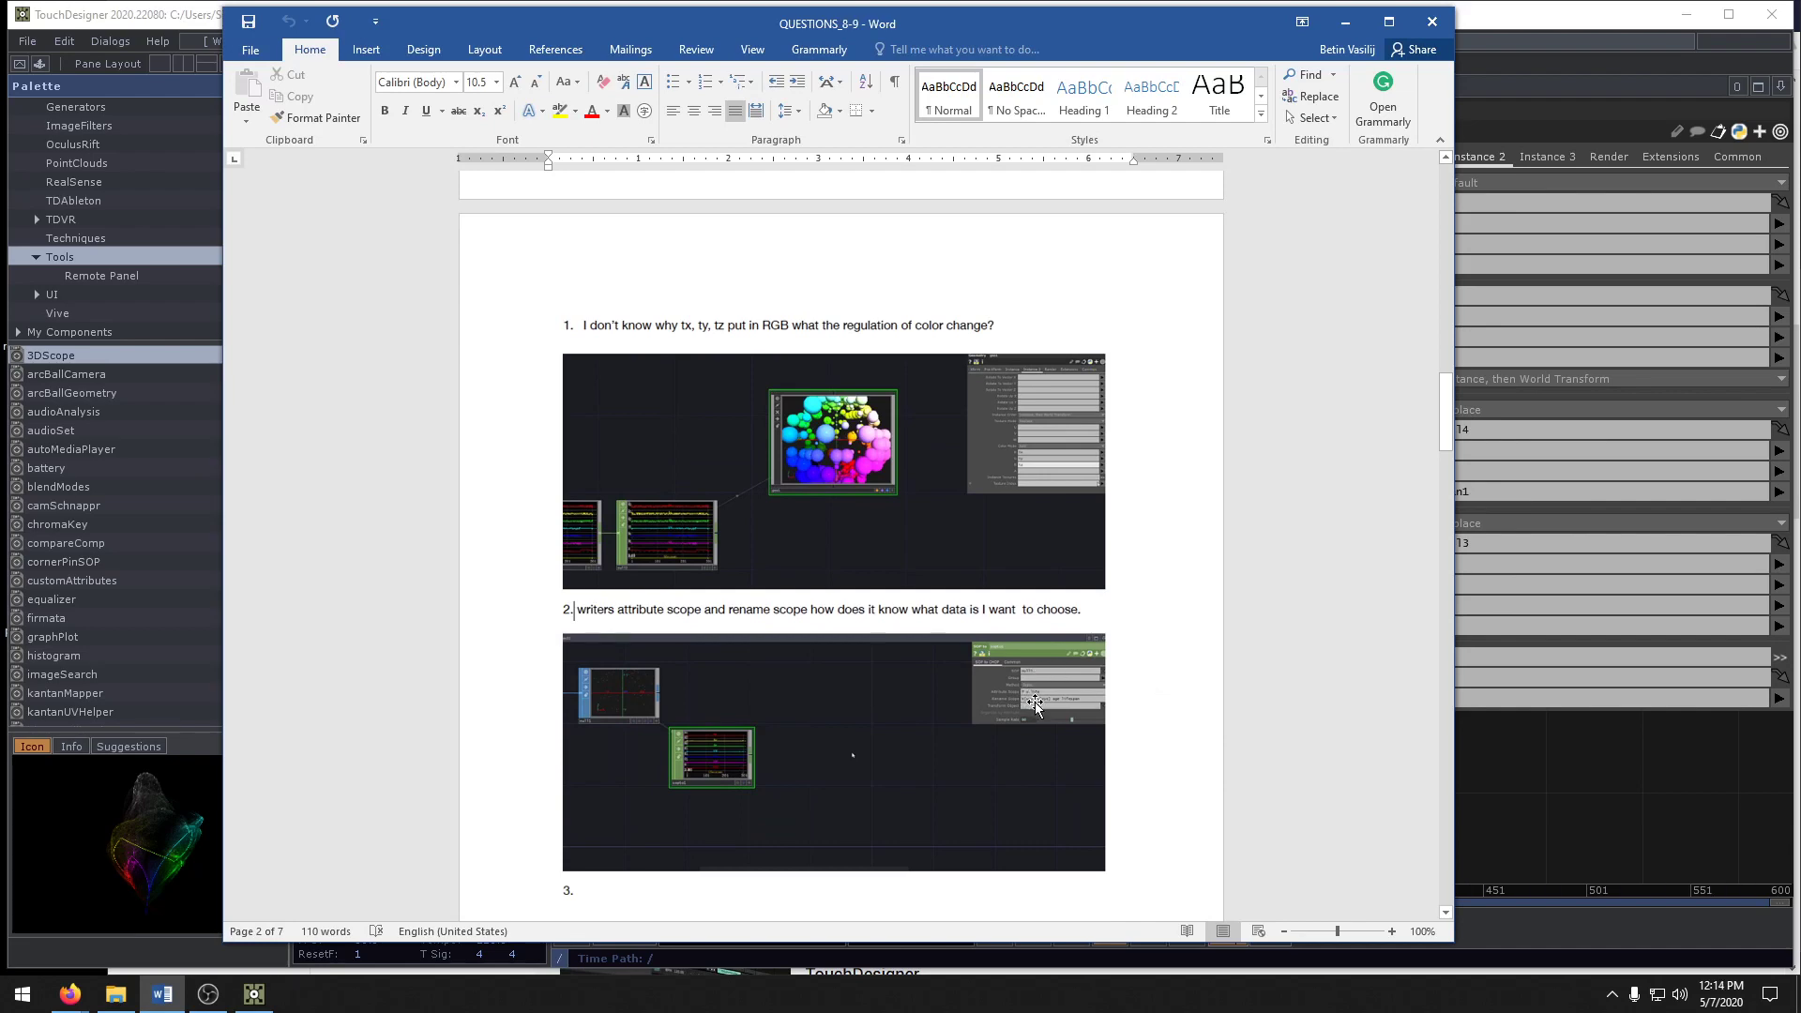
key(alt+Tab)
drag(709, 613, 1342, 788)
drag(1236, 764, 900, 673)
key(u)
scroll(879, 679, up, 6)
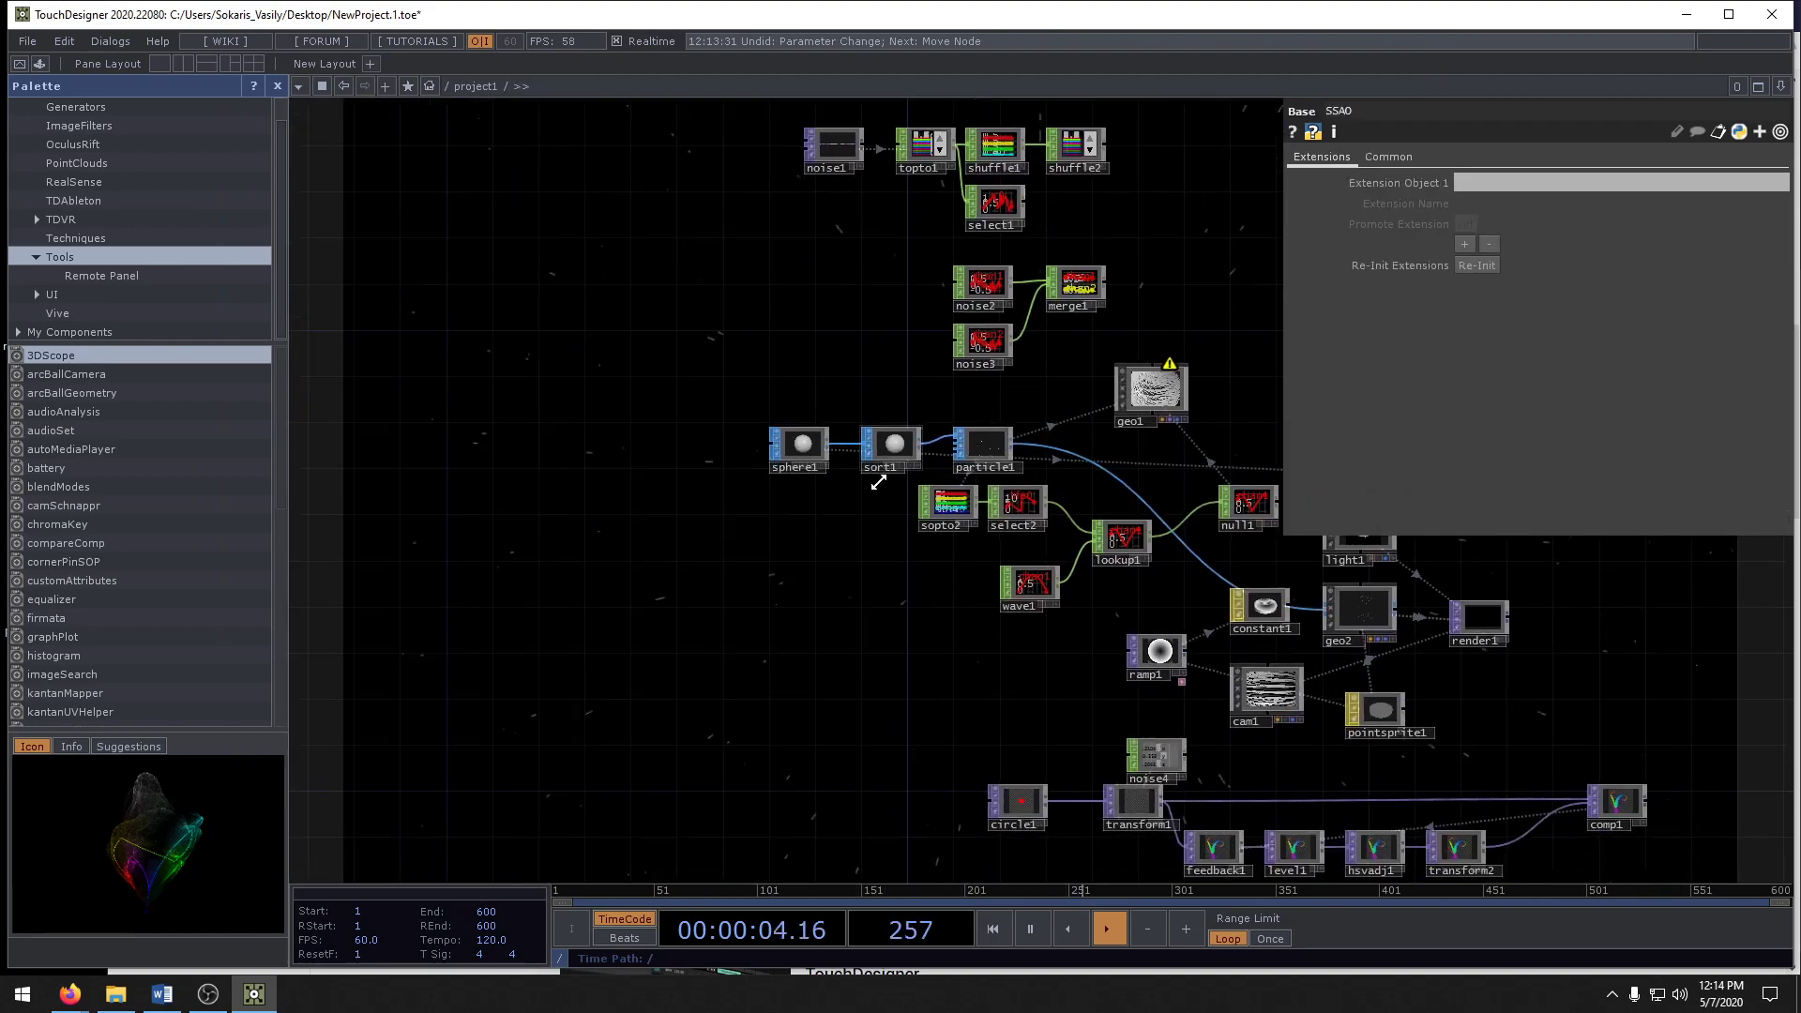
- Inspect the operator info of particle1 and sort1 to compare their point attributes
middle_click(1031, 344)
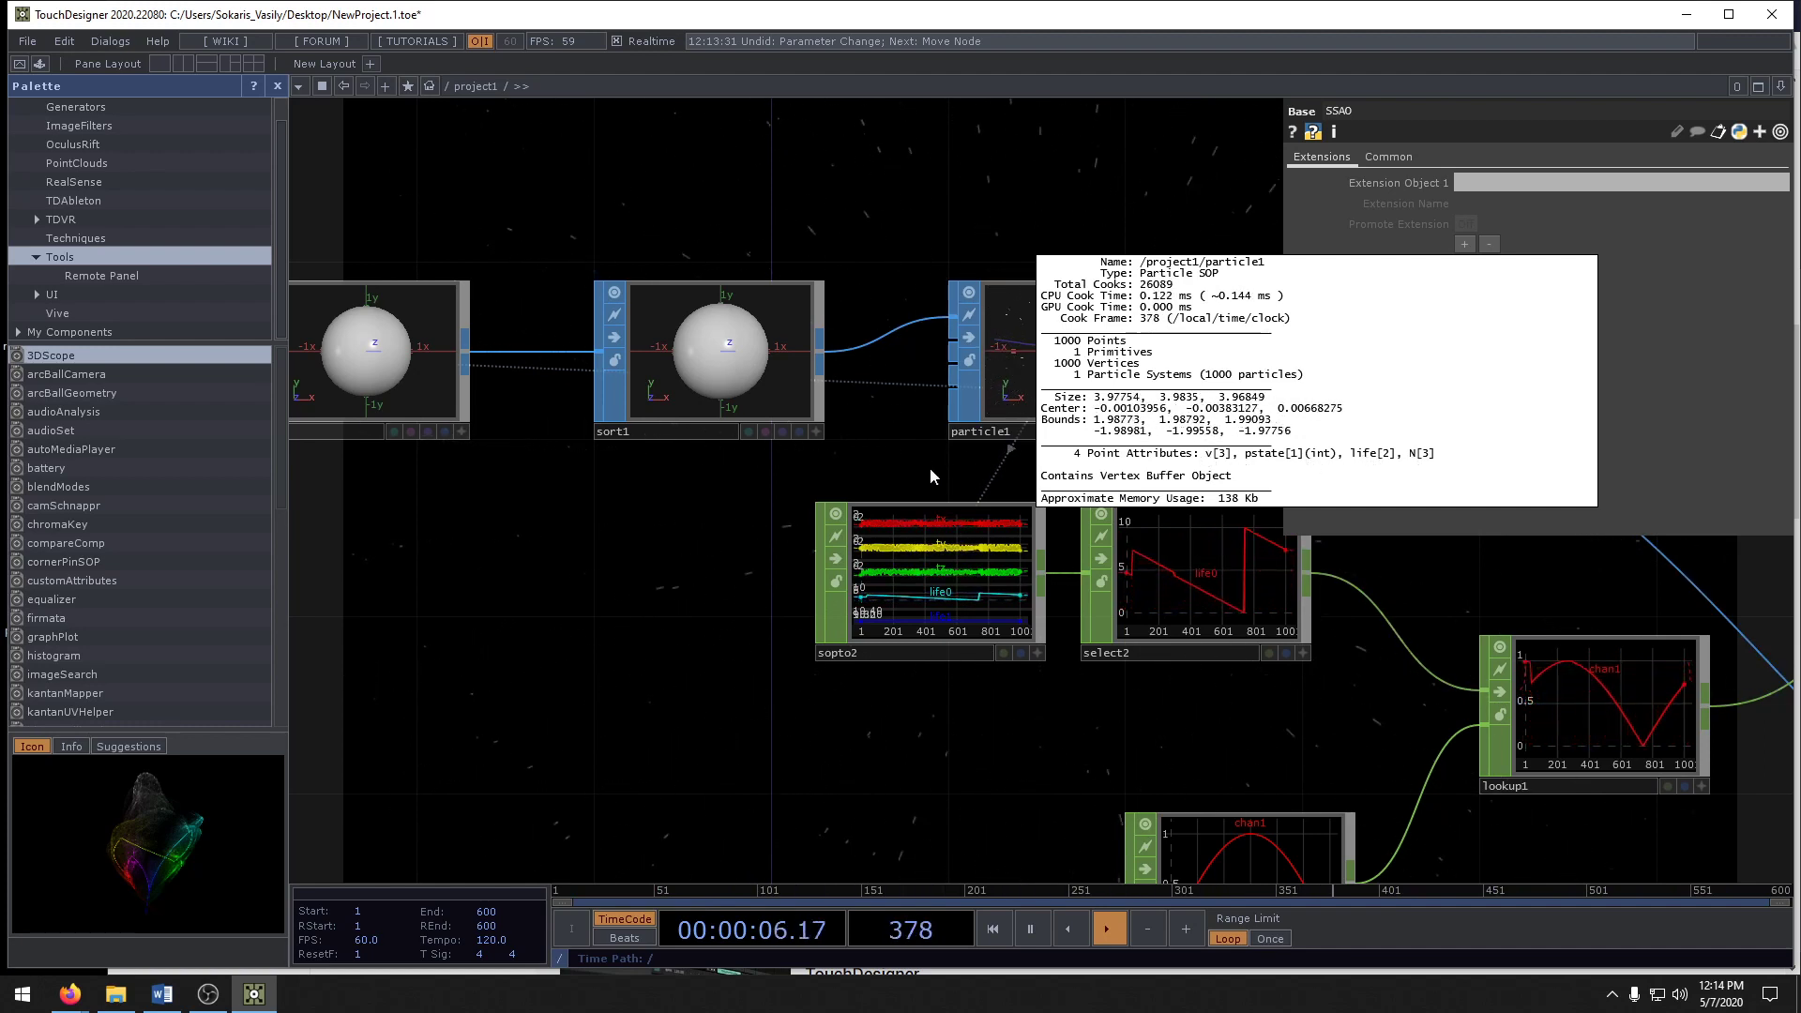
middle_click(746, 389)
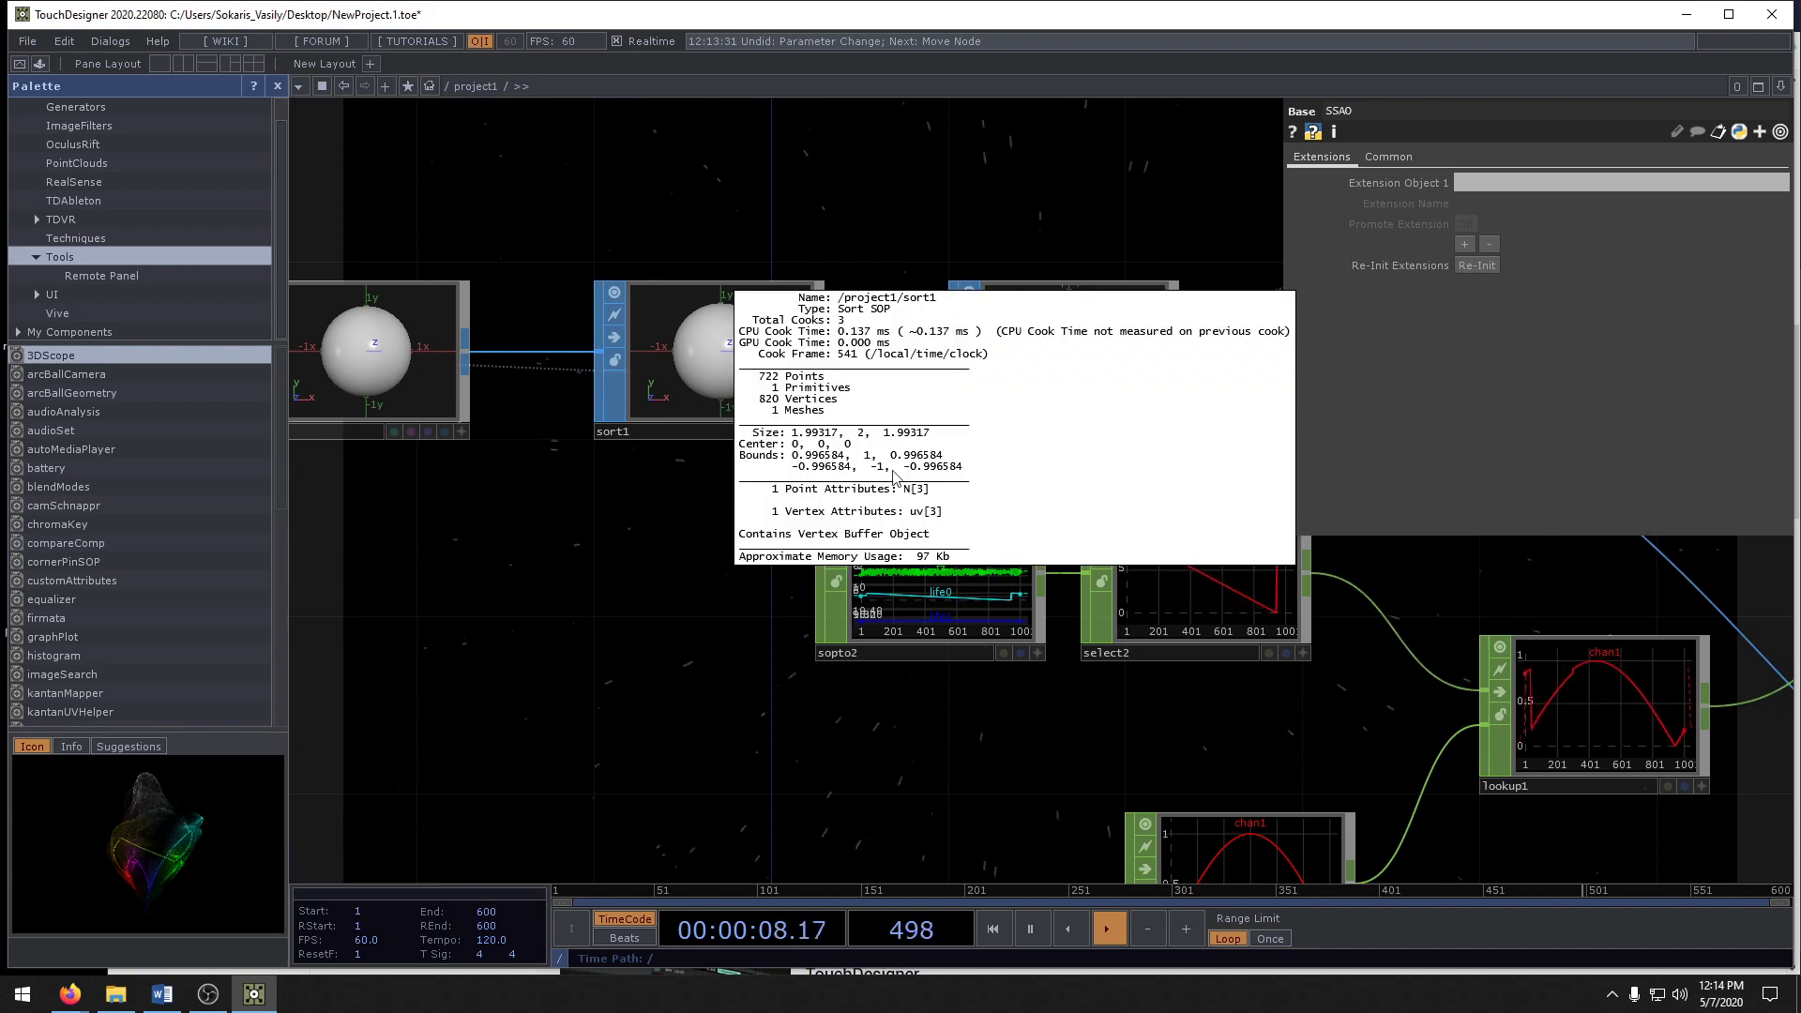
middle_click(722, 353)
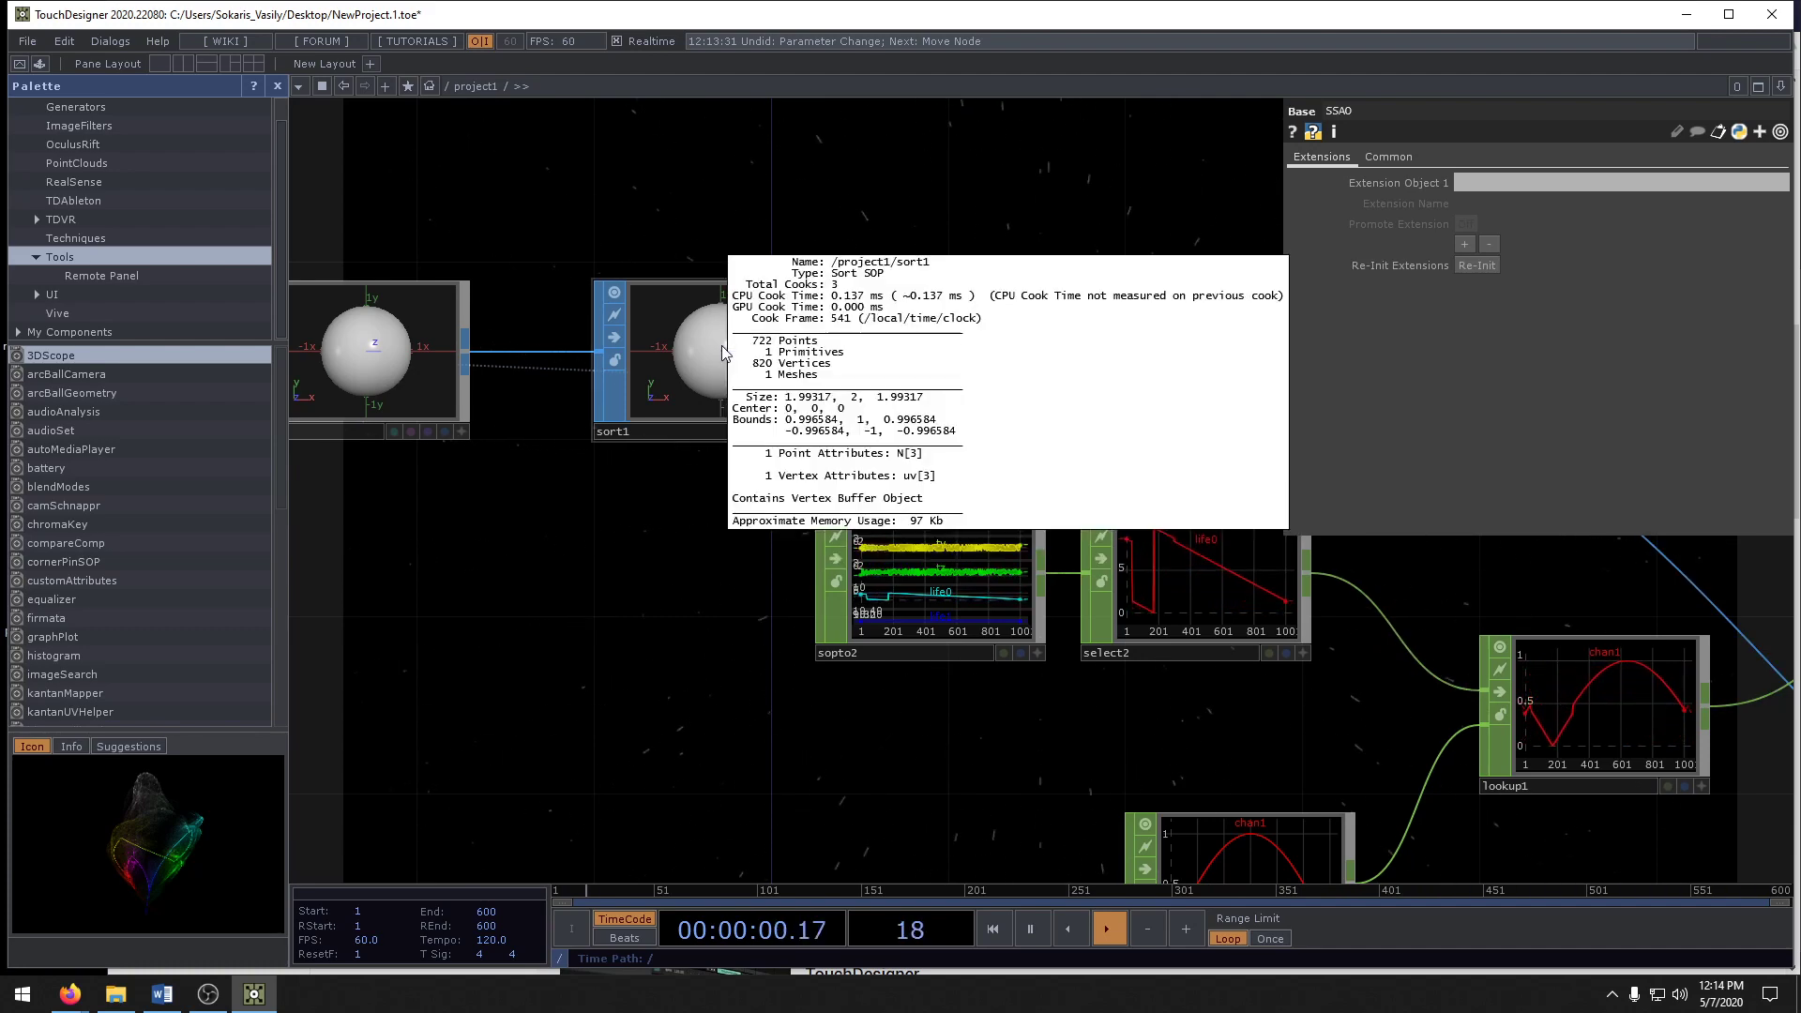
middle_click(691, 389)
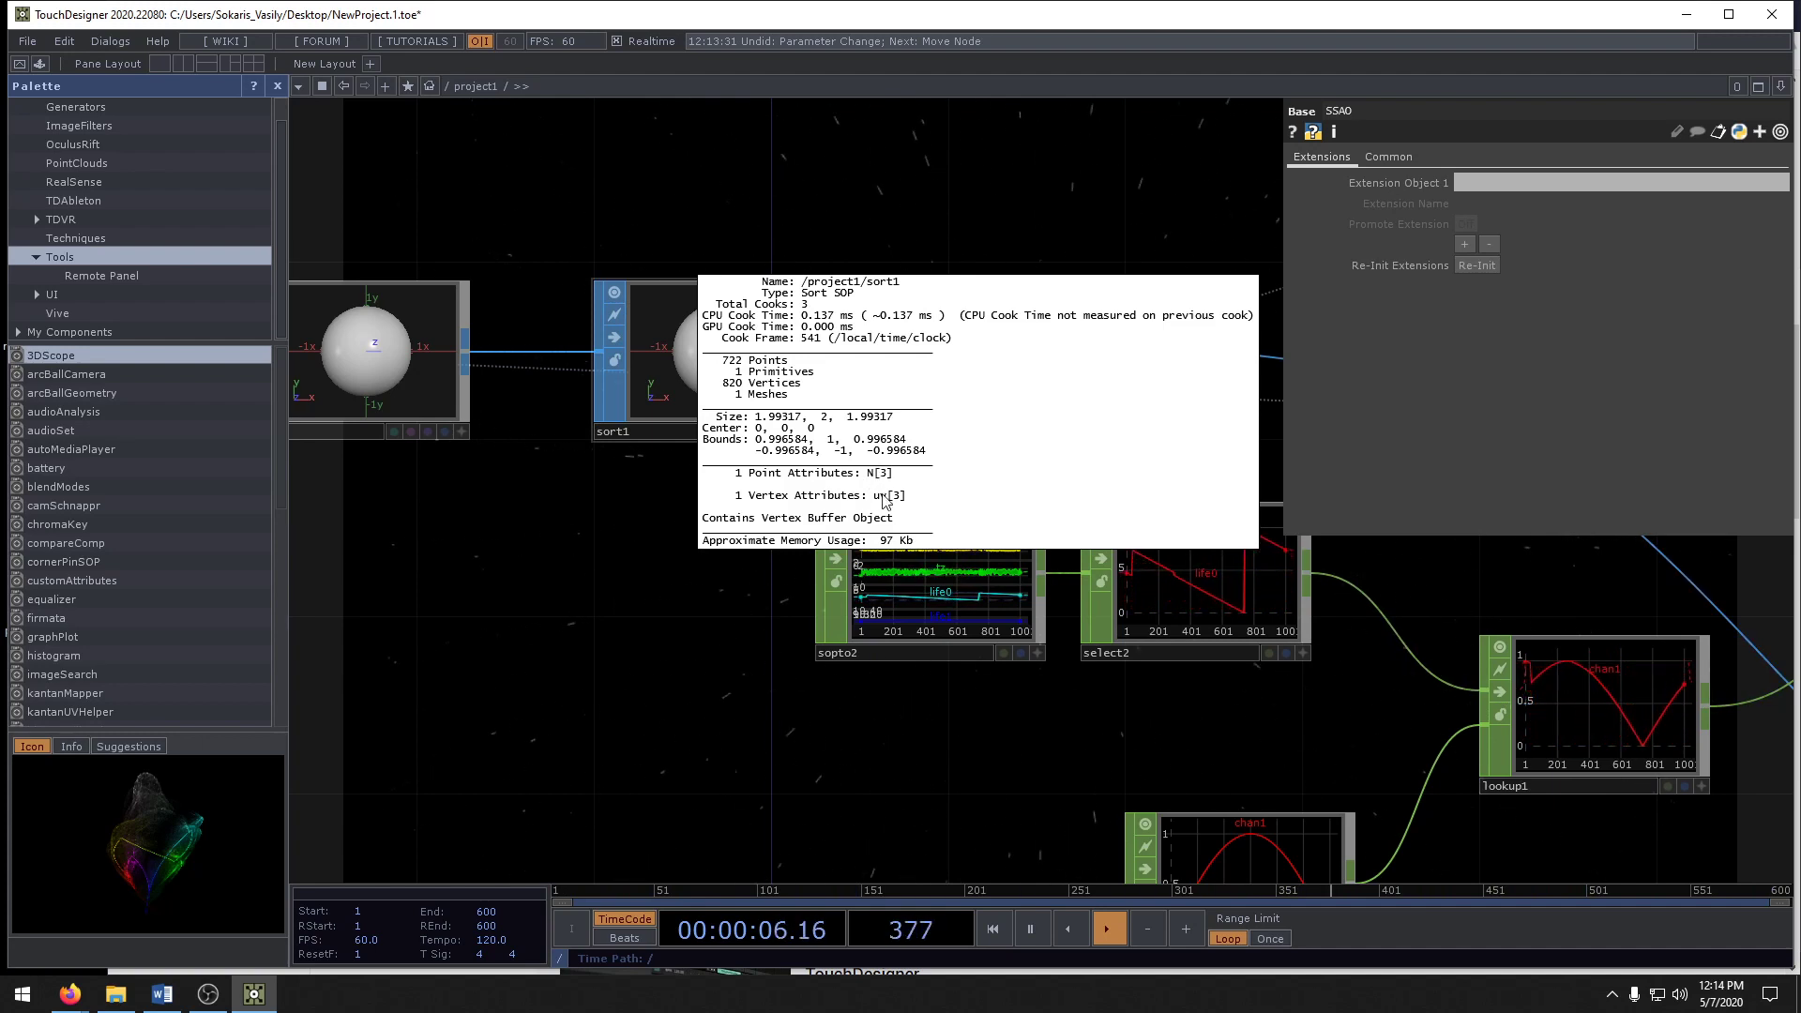
middle_click(1066, 368)
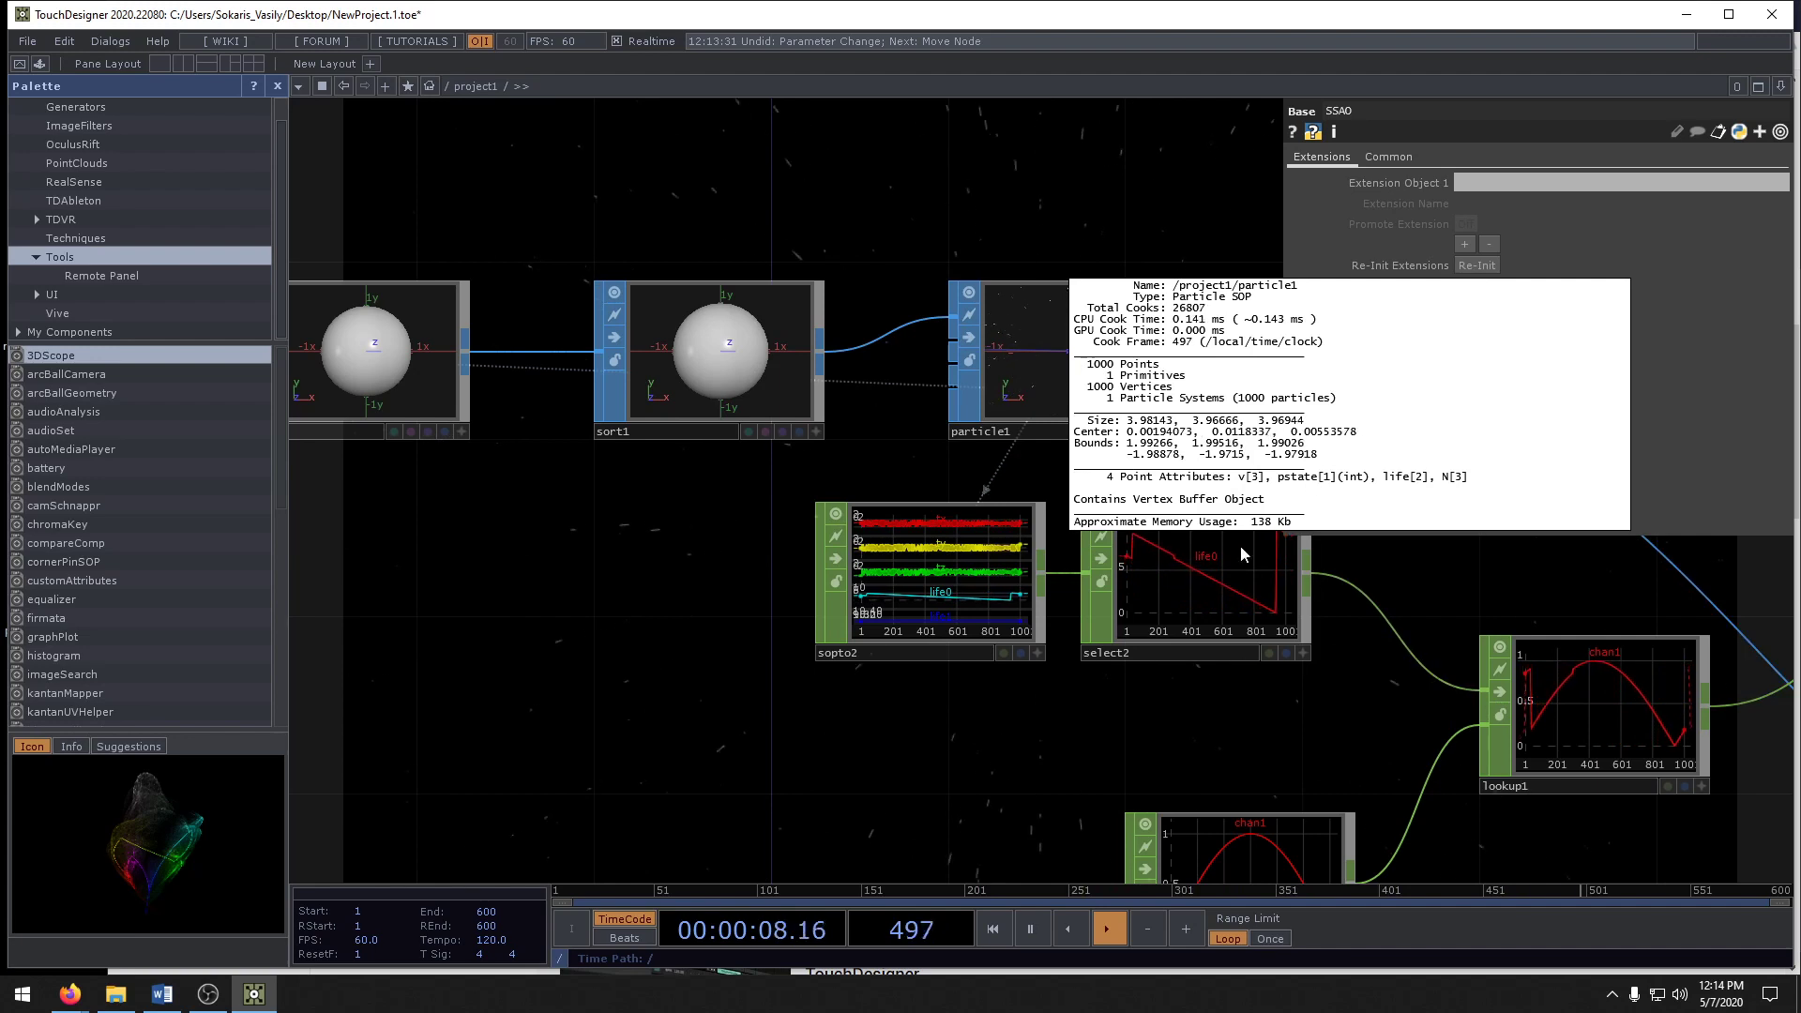
middle_click(1023, 358)
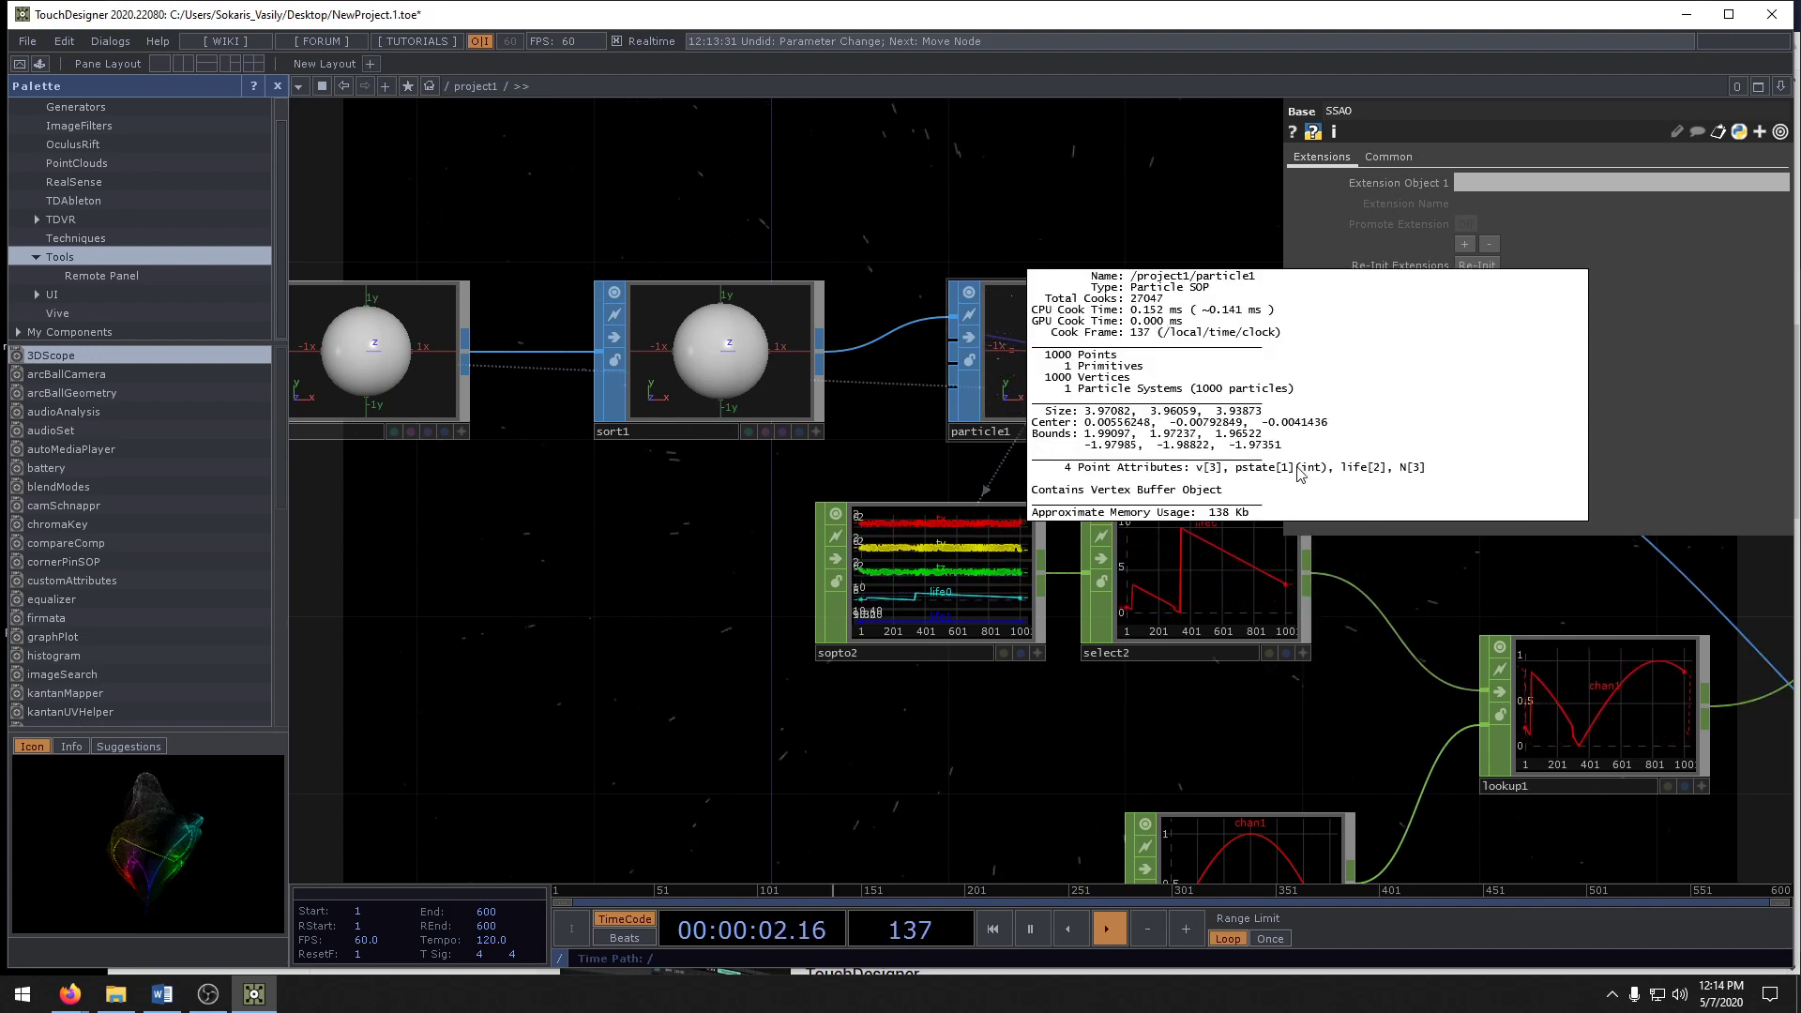
- Set the attribute scope of sopto2 to "life pstate", using the attribute names listed in the particle1 info
click(959, 606)
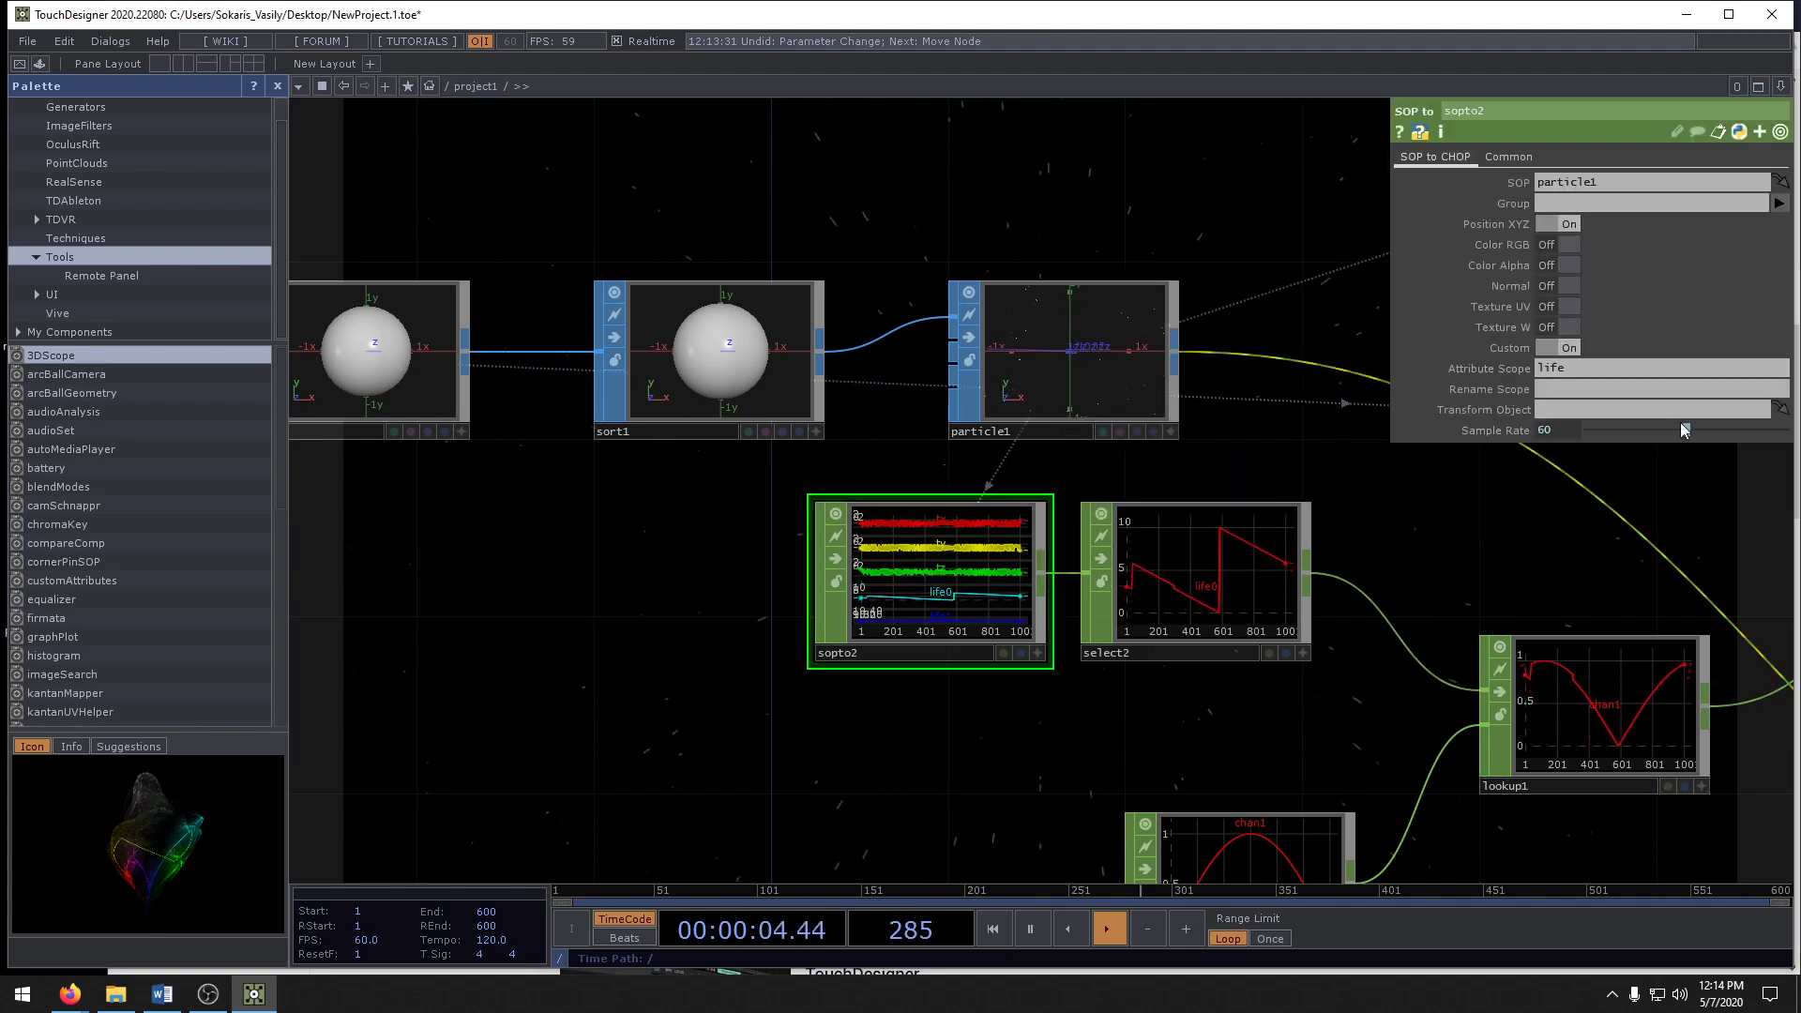
middle_click(1113, 377)
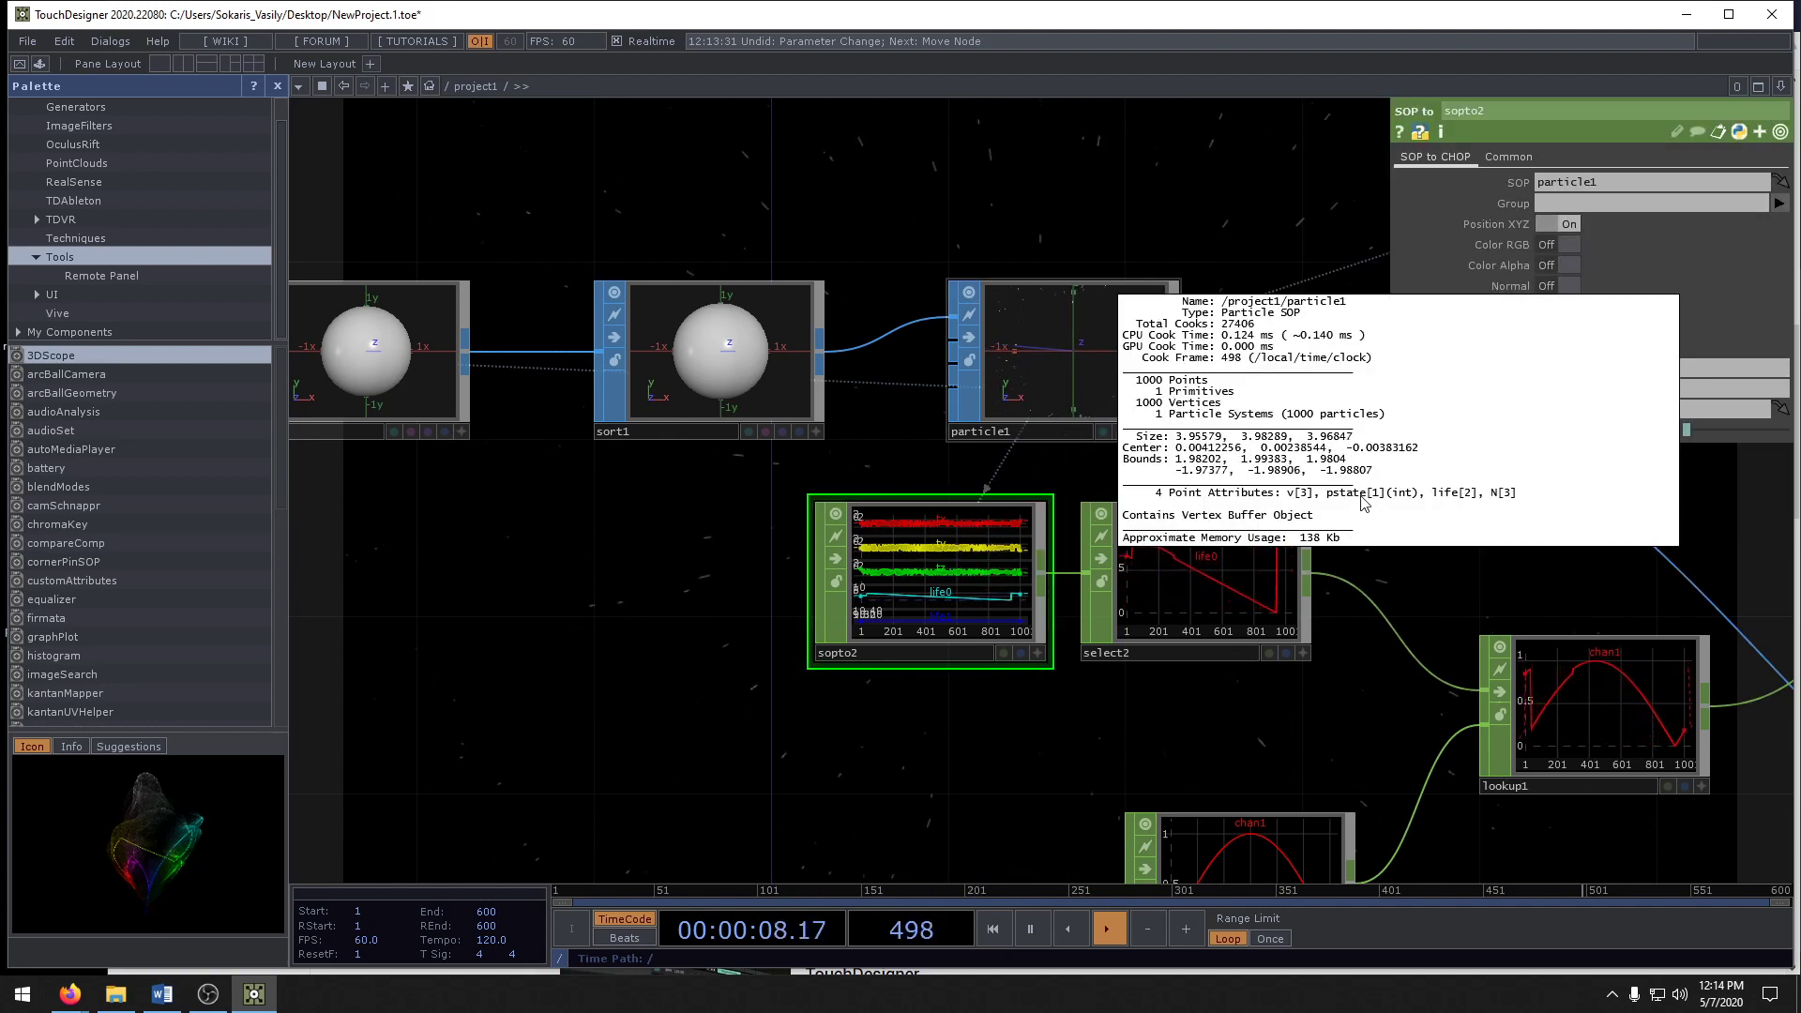
click(1251, 251)
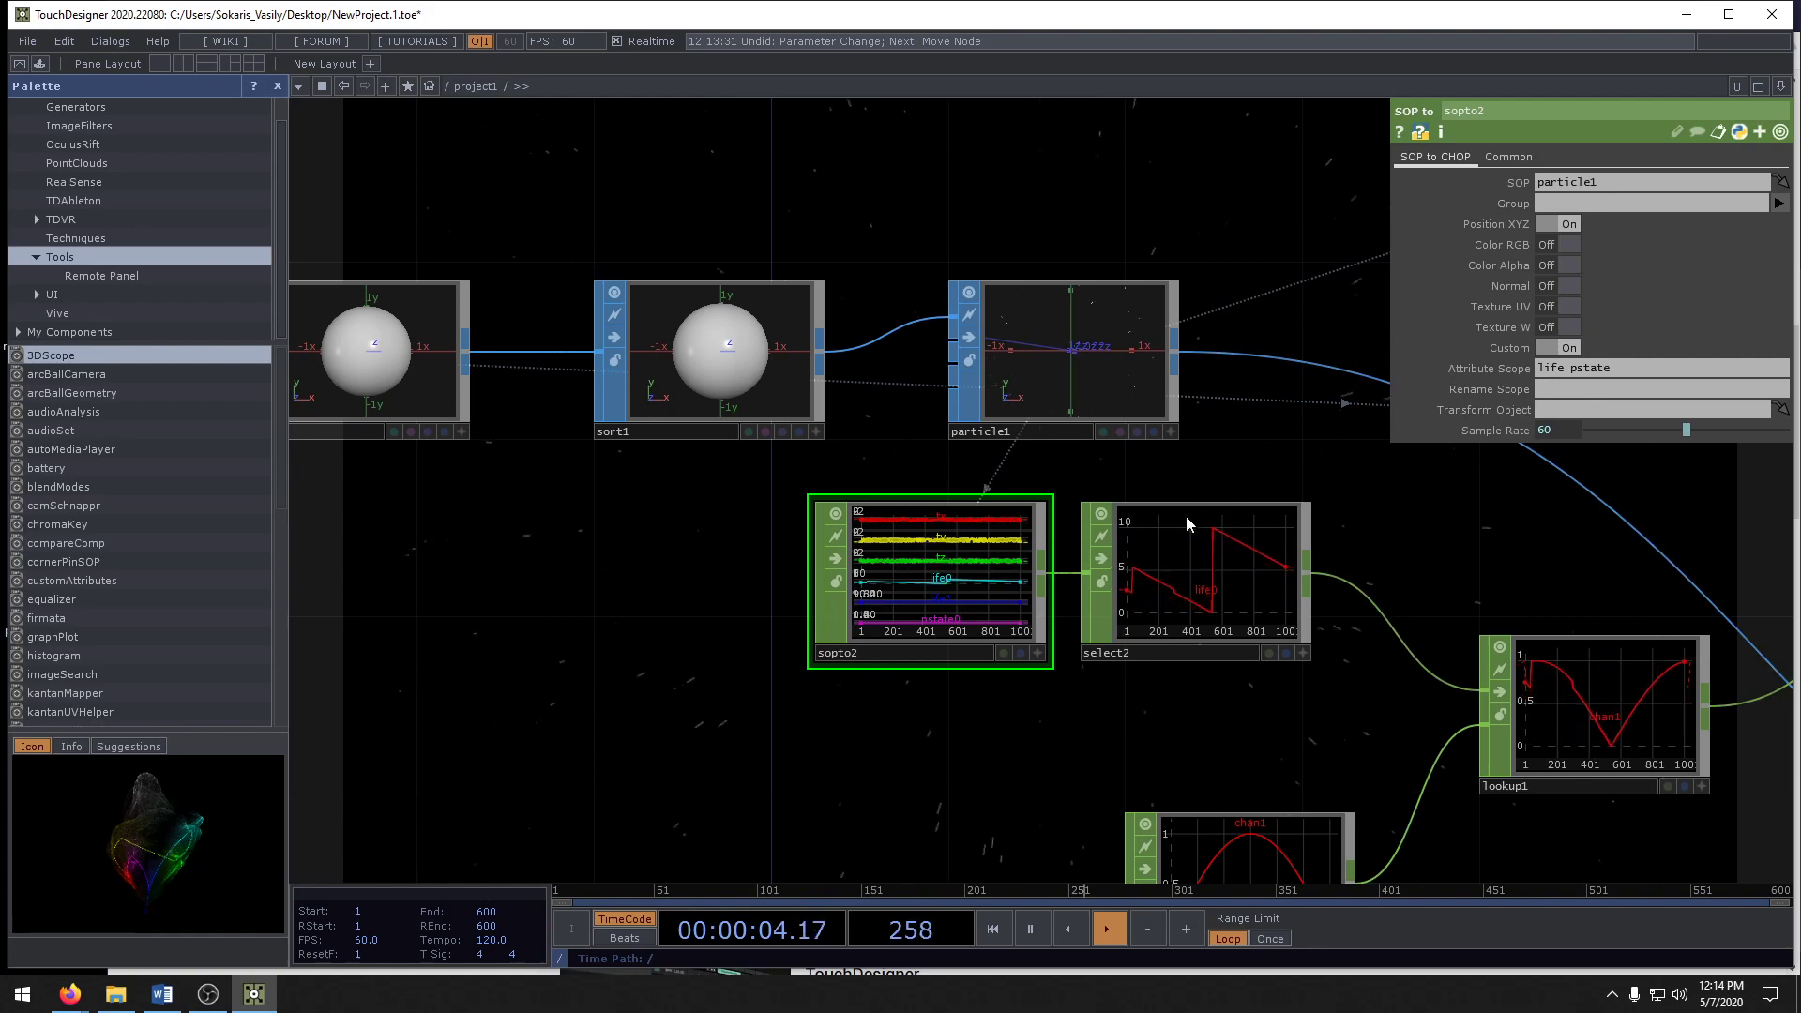
scroll(847, 691, up, 5)
scroll(938, 431, down, 4)
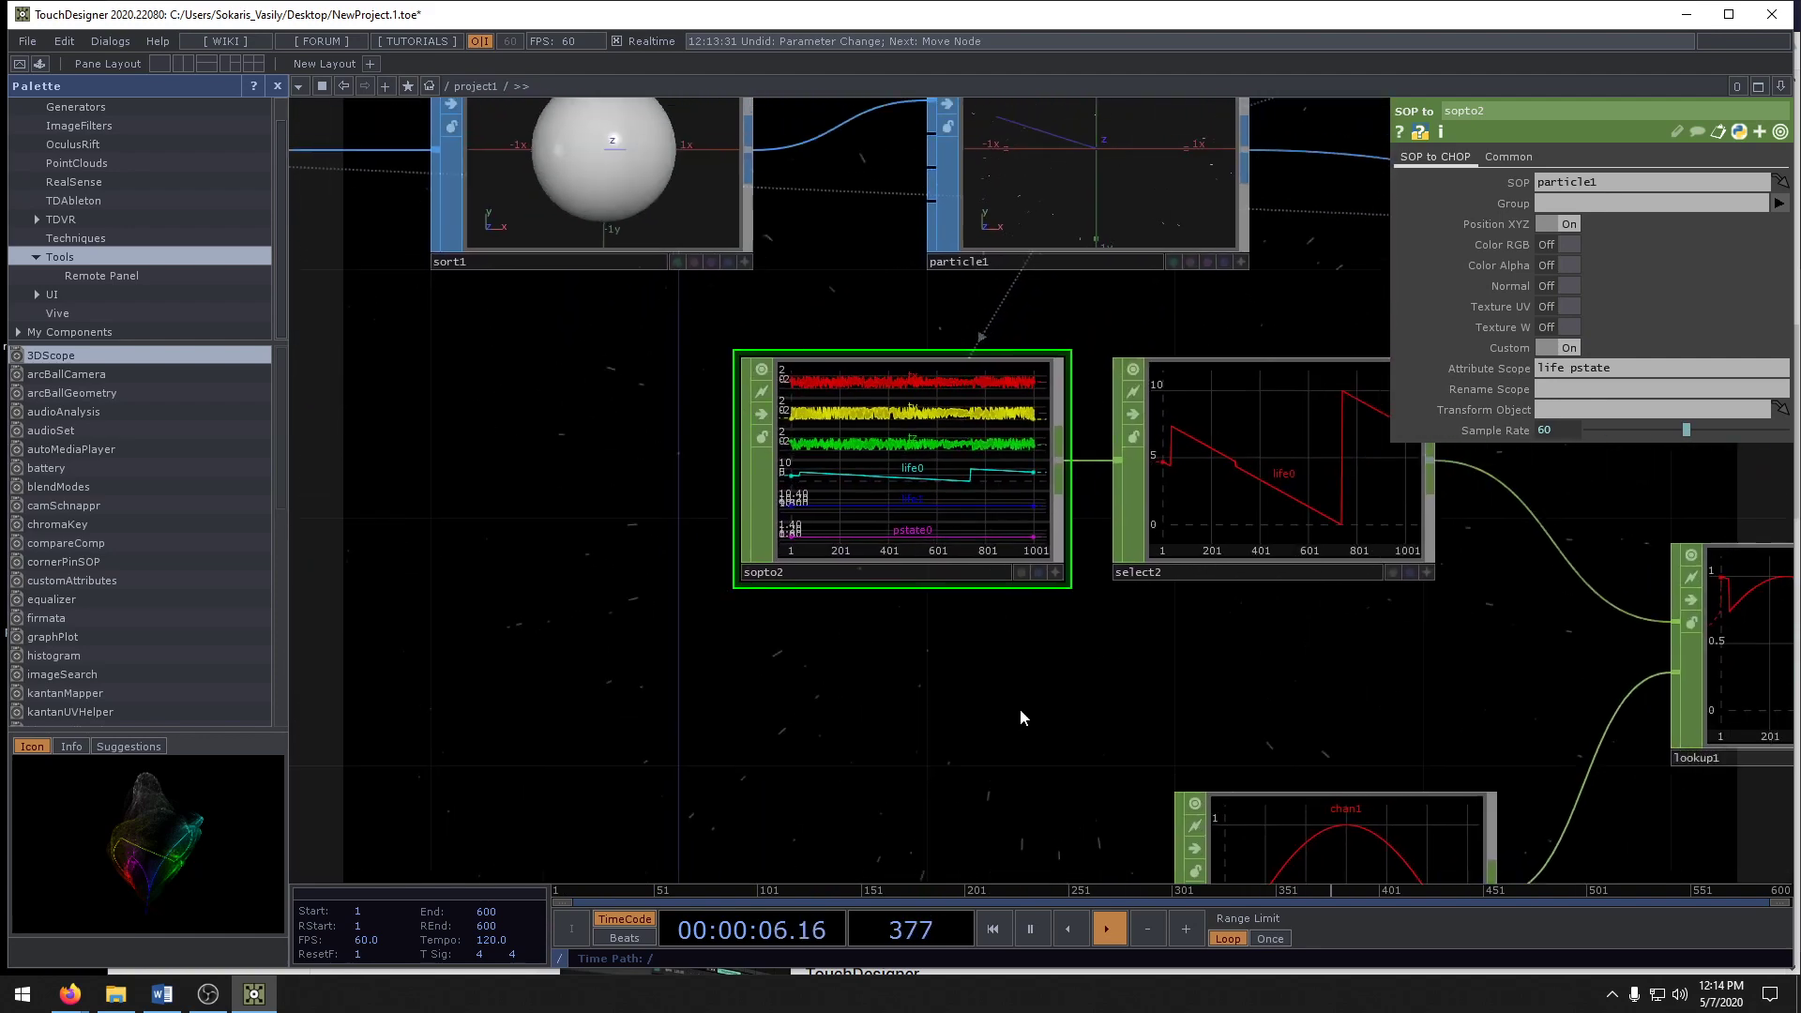
- Turn on Remove Unused Points for particle1 and set its particle type to Render as Point Sprites
click(1039, 213)
click(1415, 157)
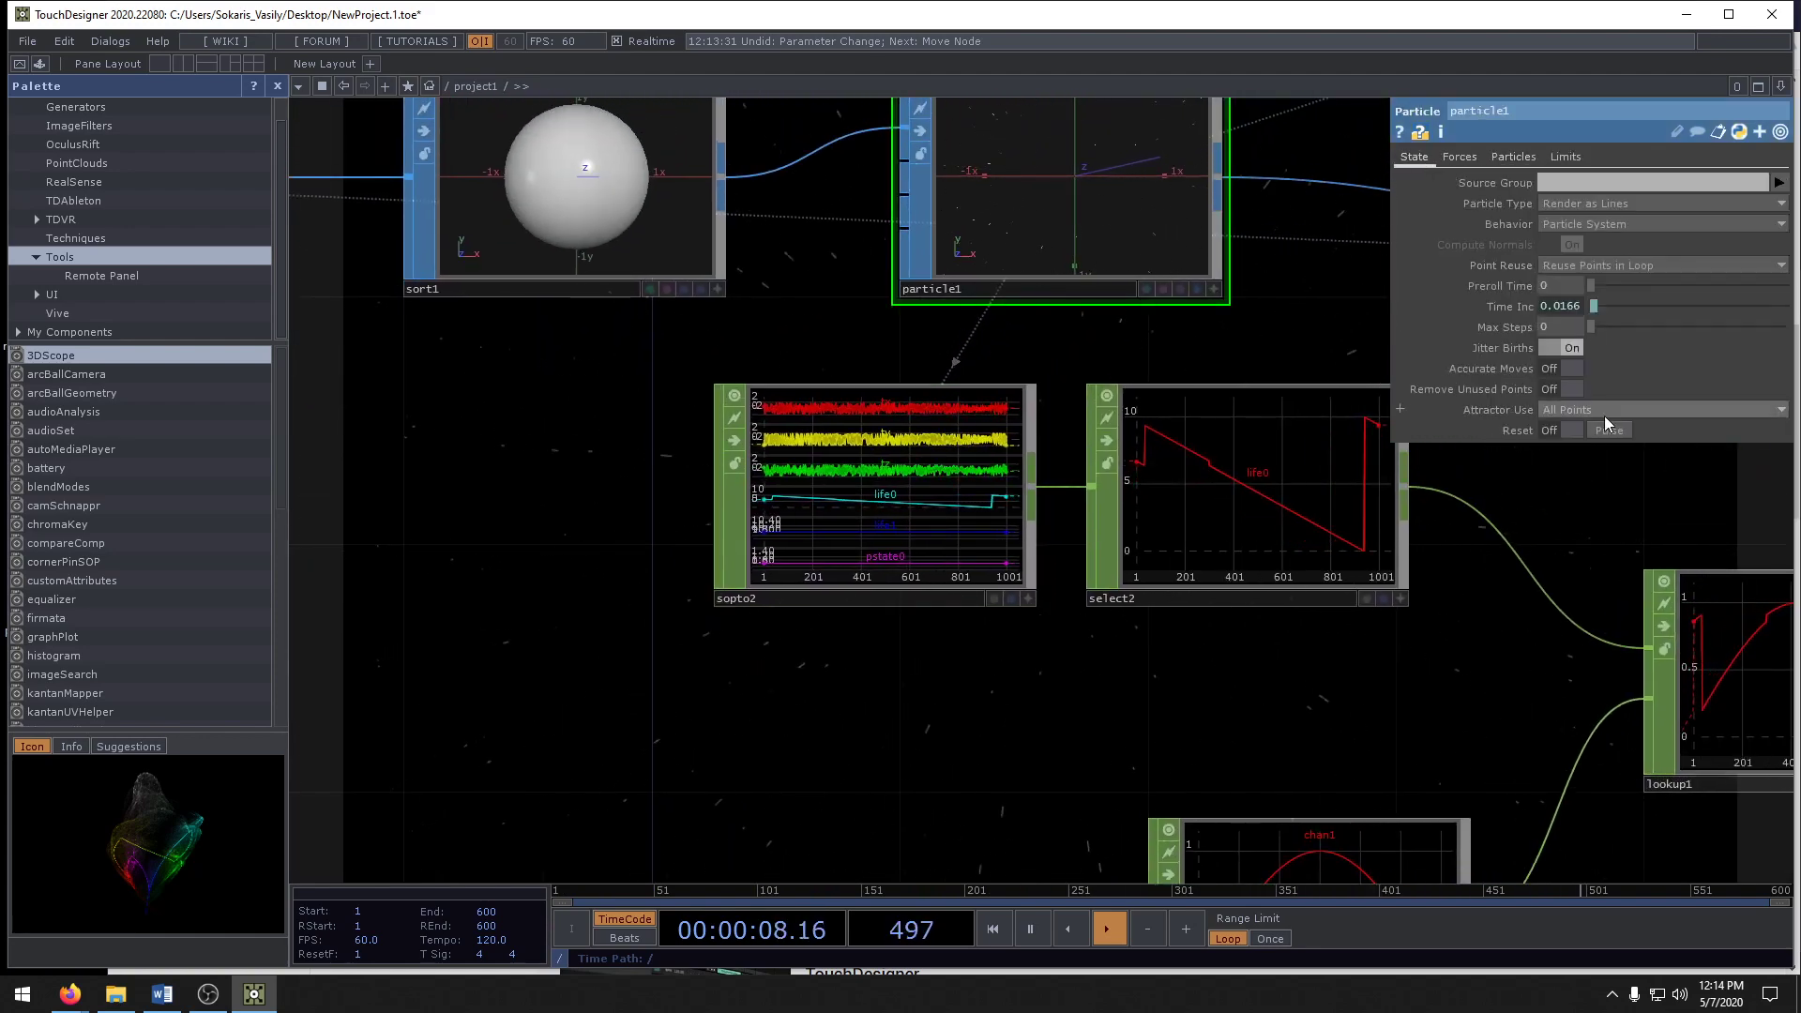
click(1561, 390)
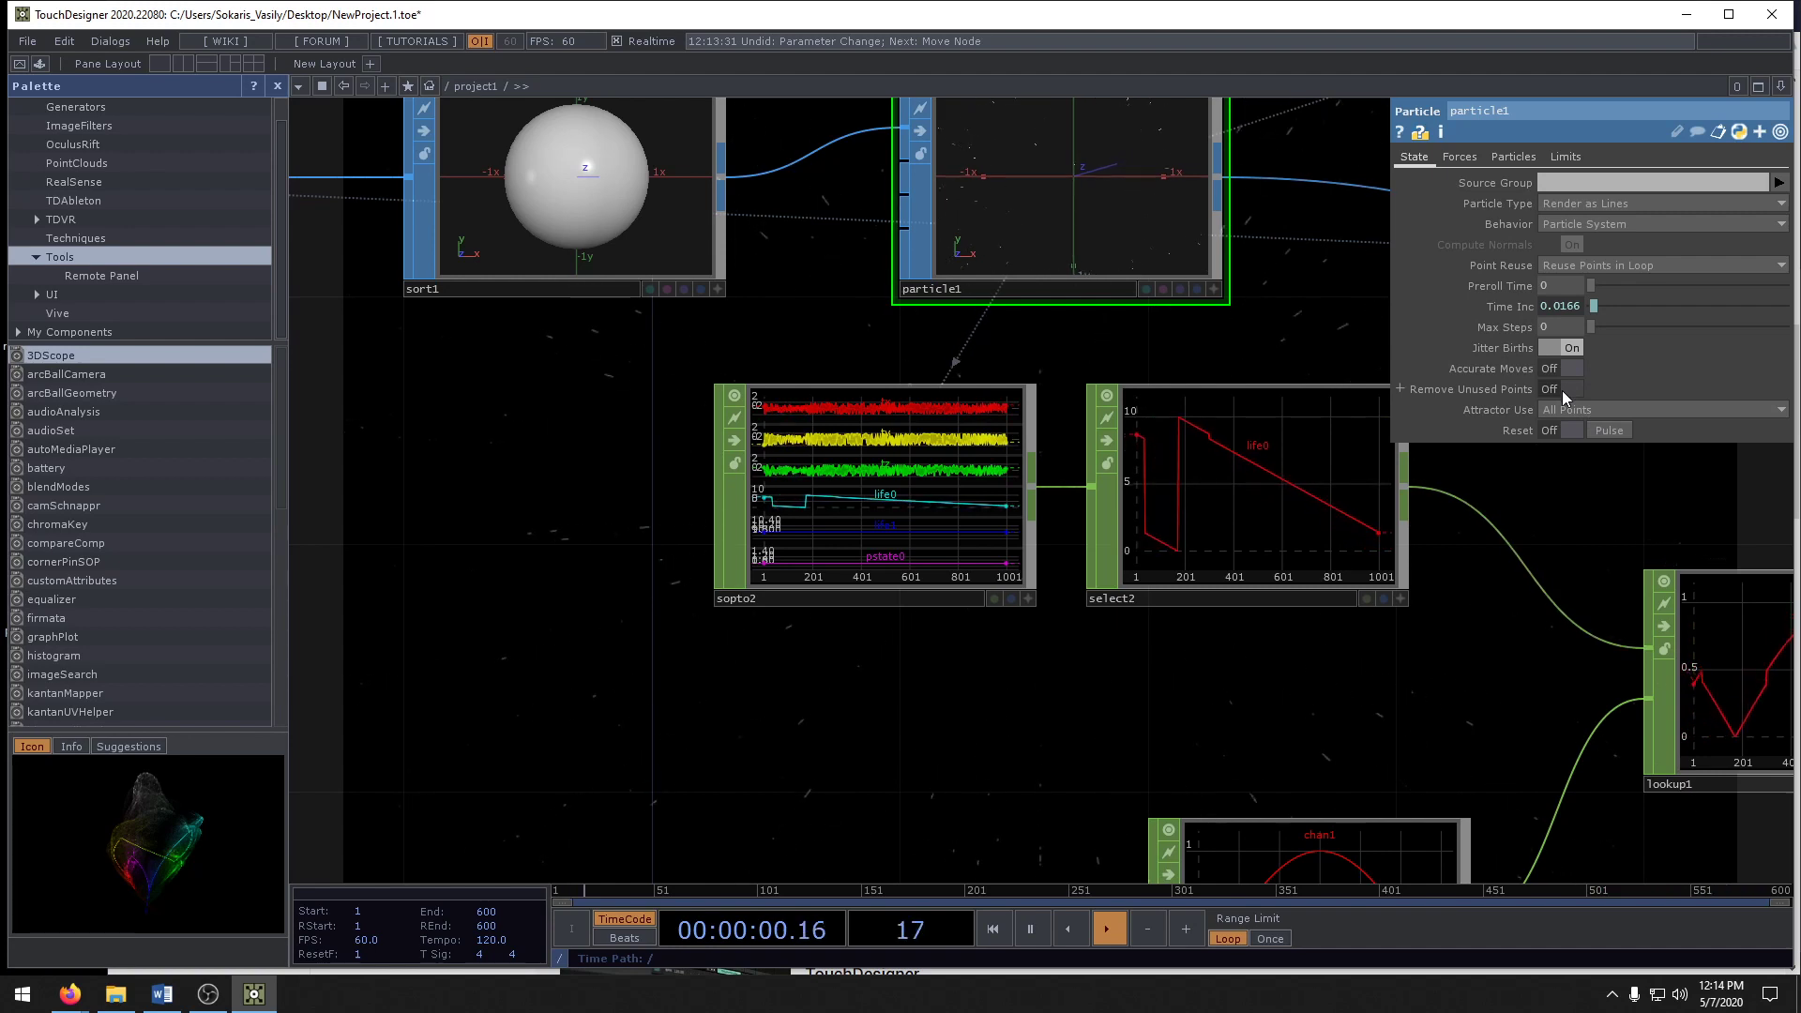
click(1588, 264)
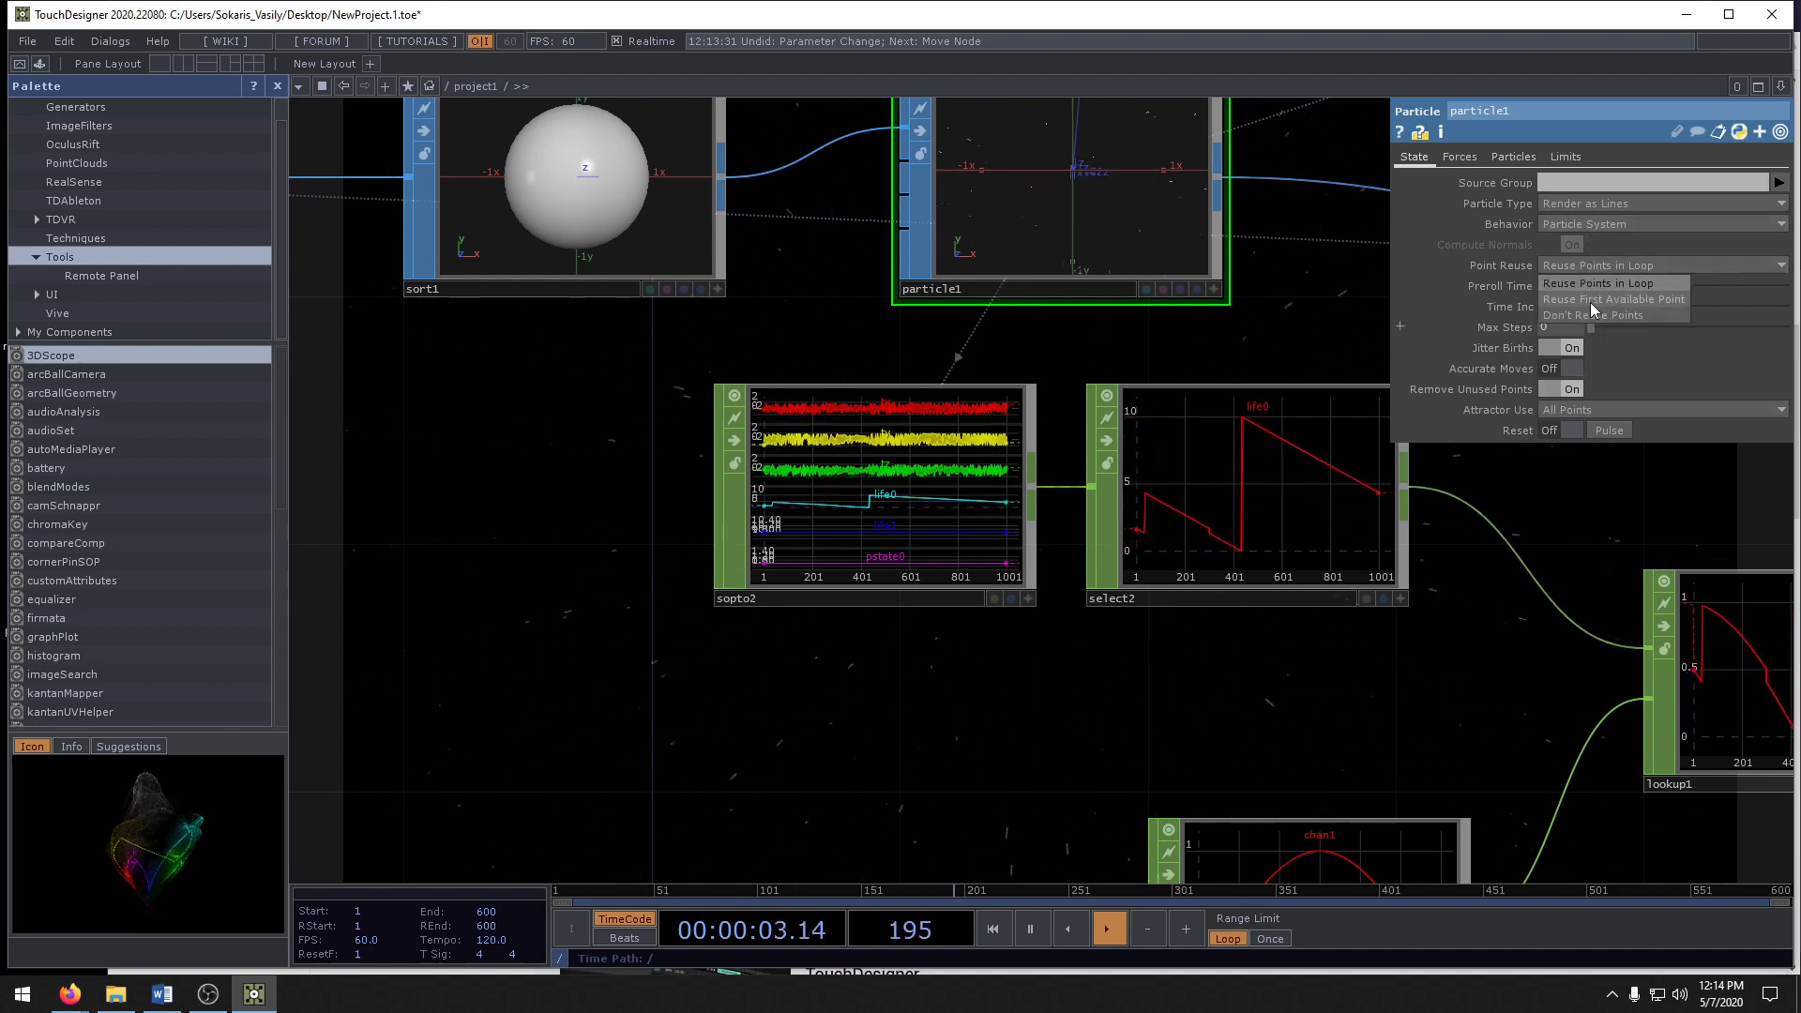
click(1596, 207)
click(1611, 237)
drag(1608, 482, 1167, 549)
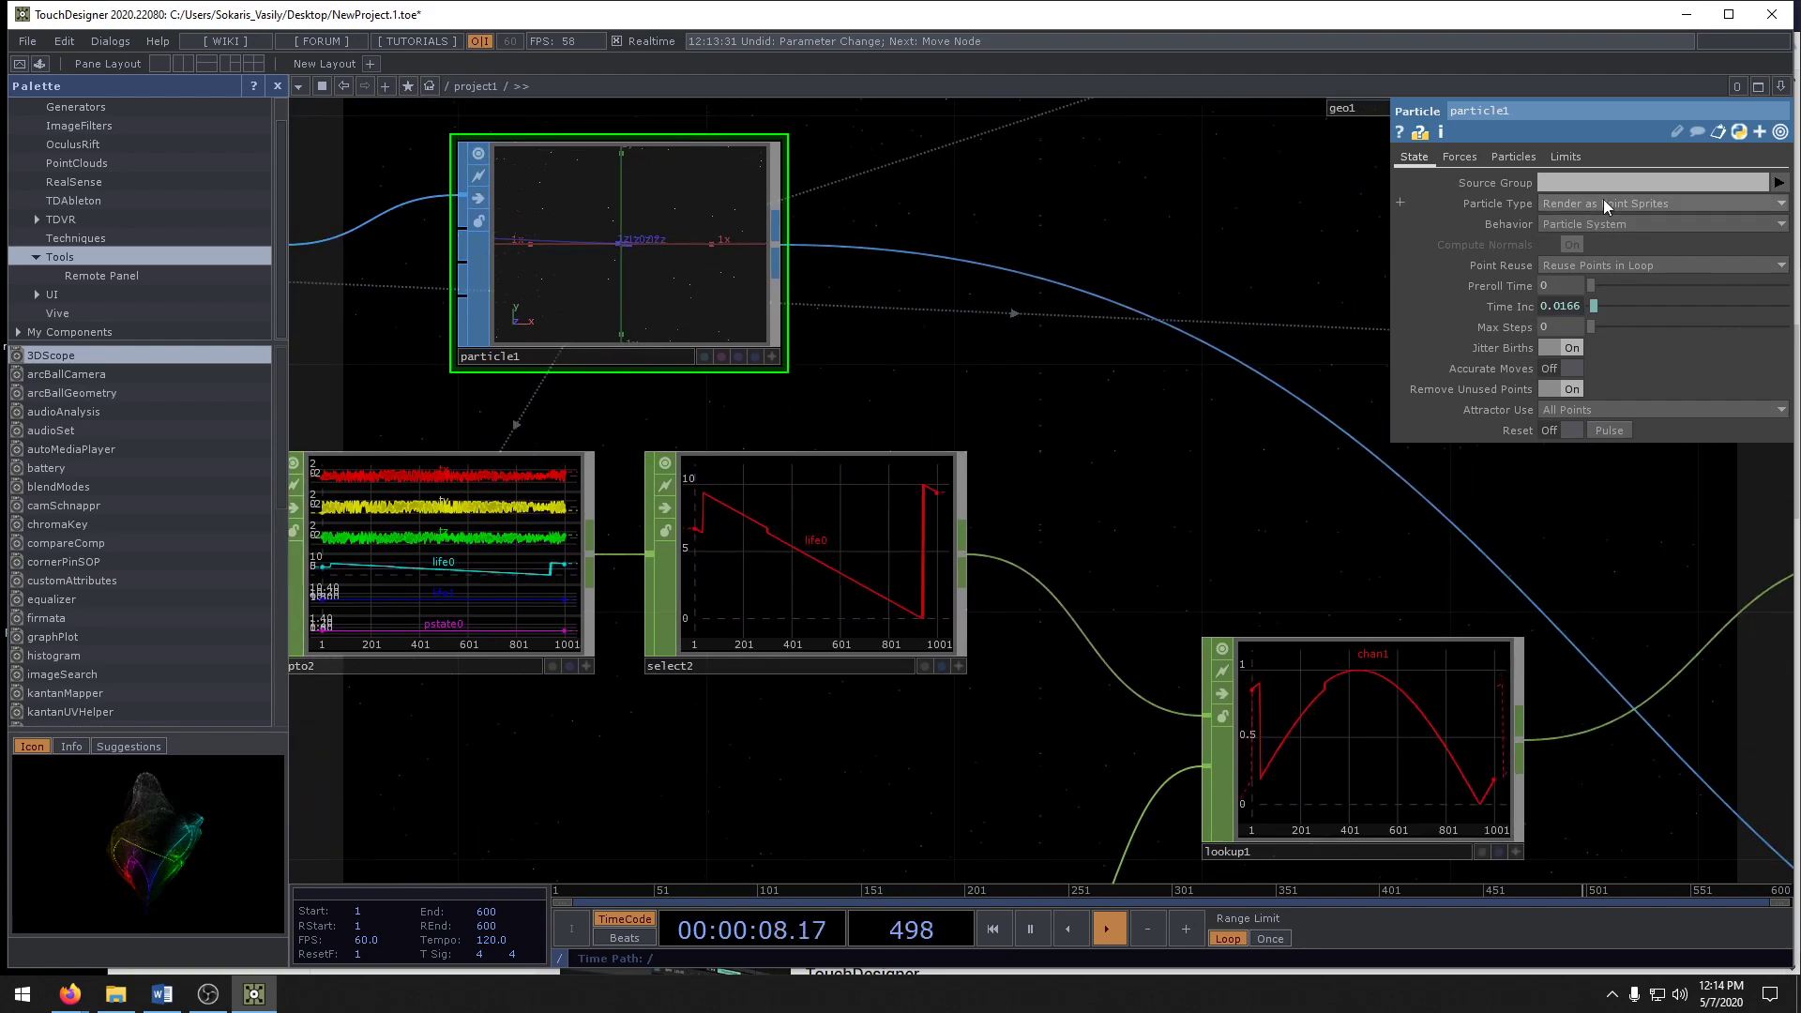
- Set the resolution of ramp1 to 276 by 276
scroll(1244, 398, down, 5)
drag(1473, 506, 1135, 508)
scroll(1148, 516, up, 5)
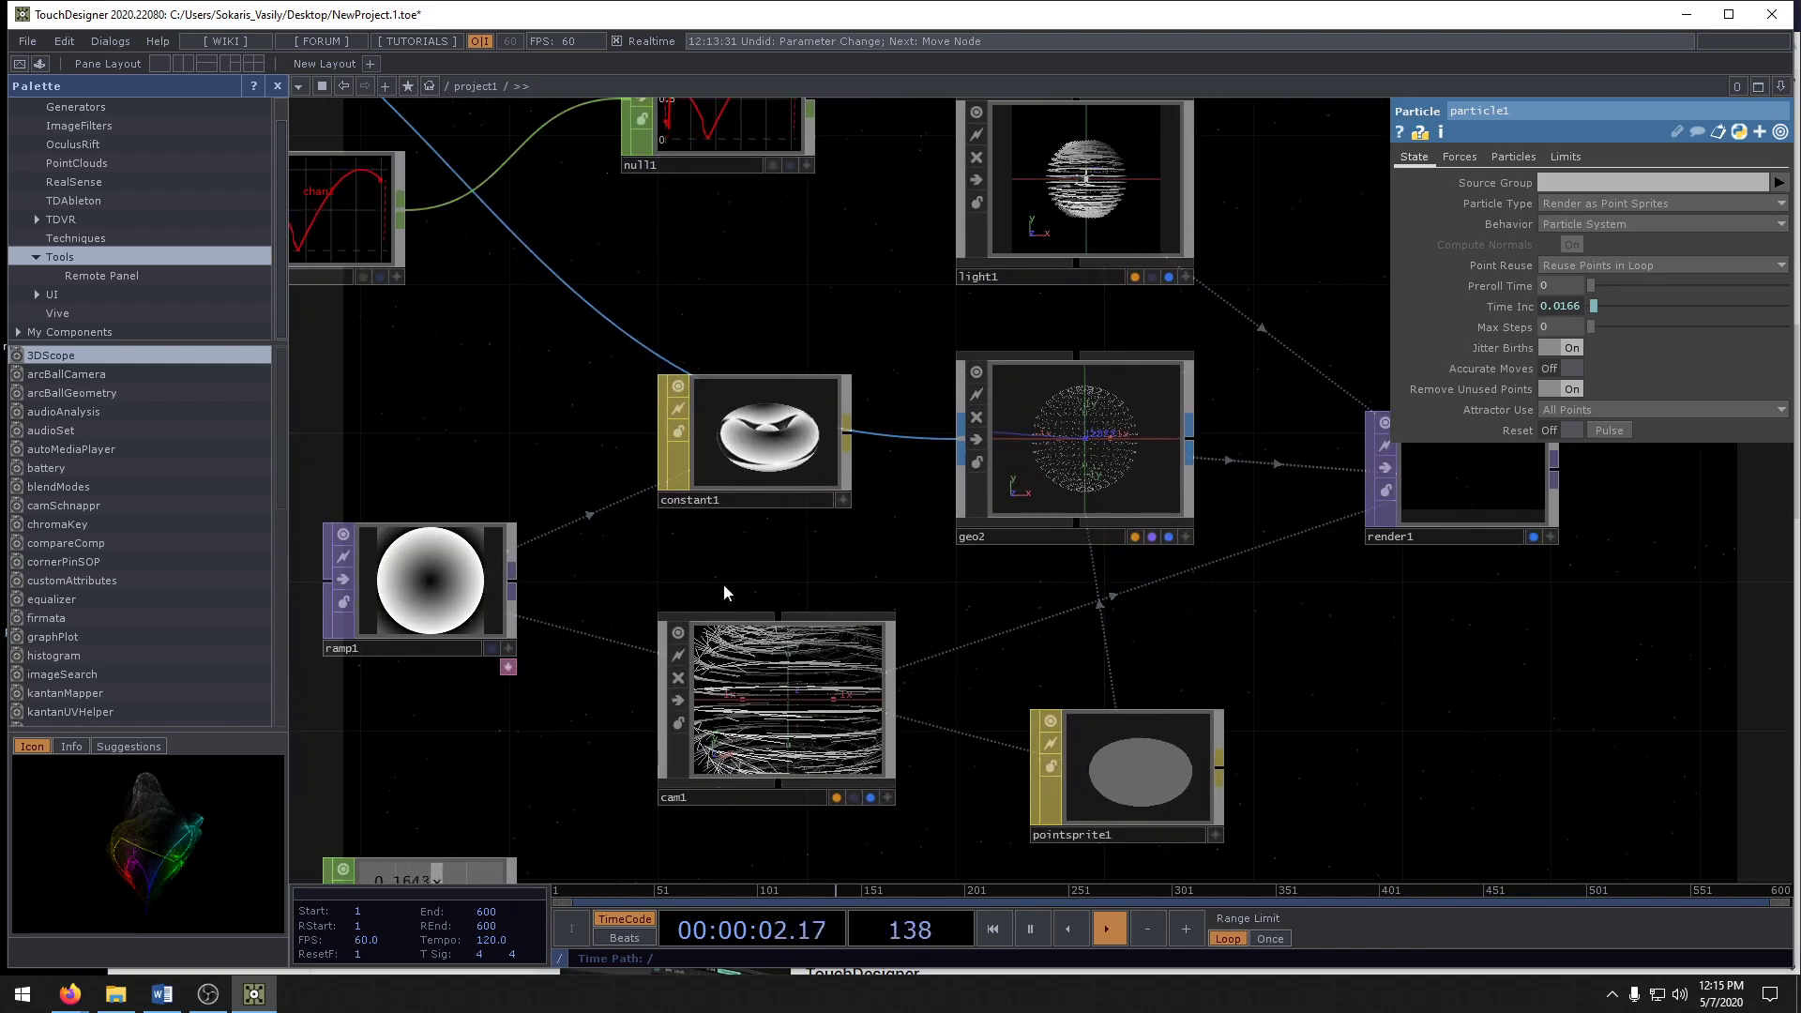
click(460, 603)
drag(1011, 578, 1608, 574)
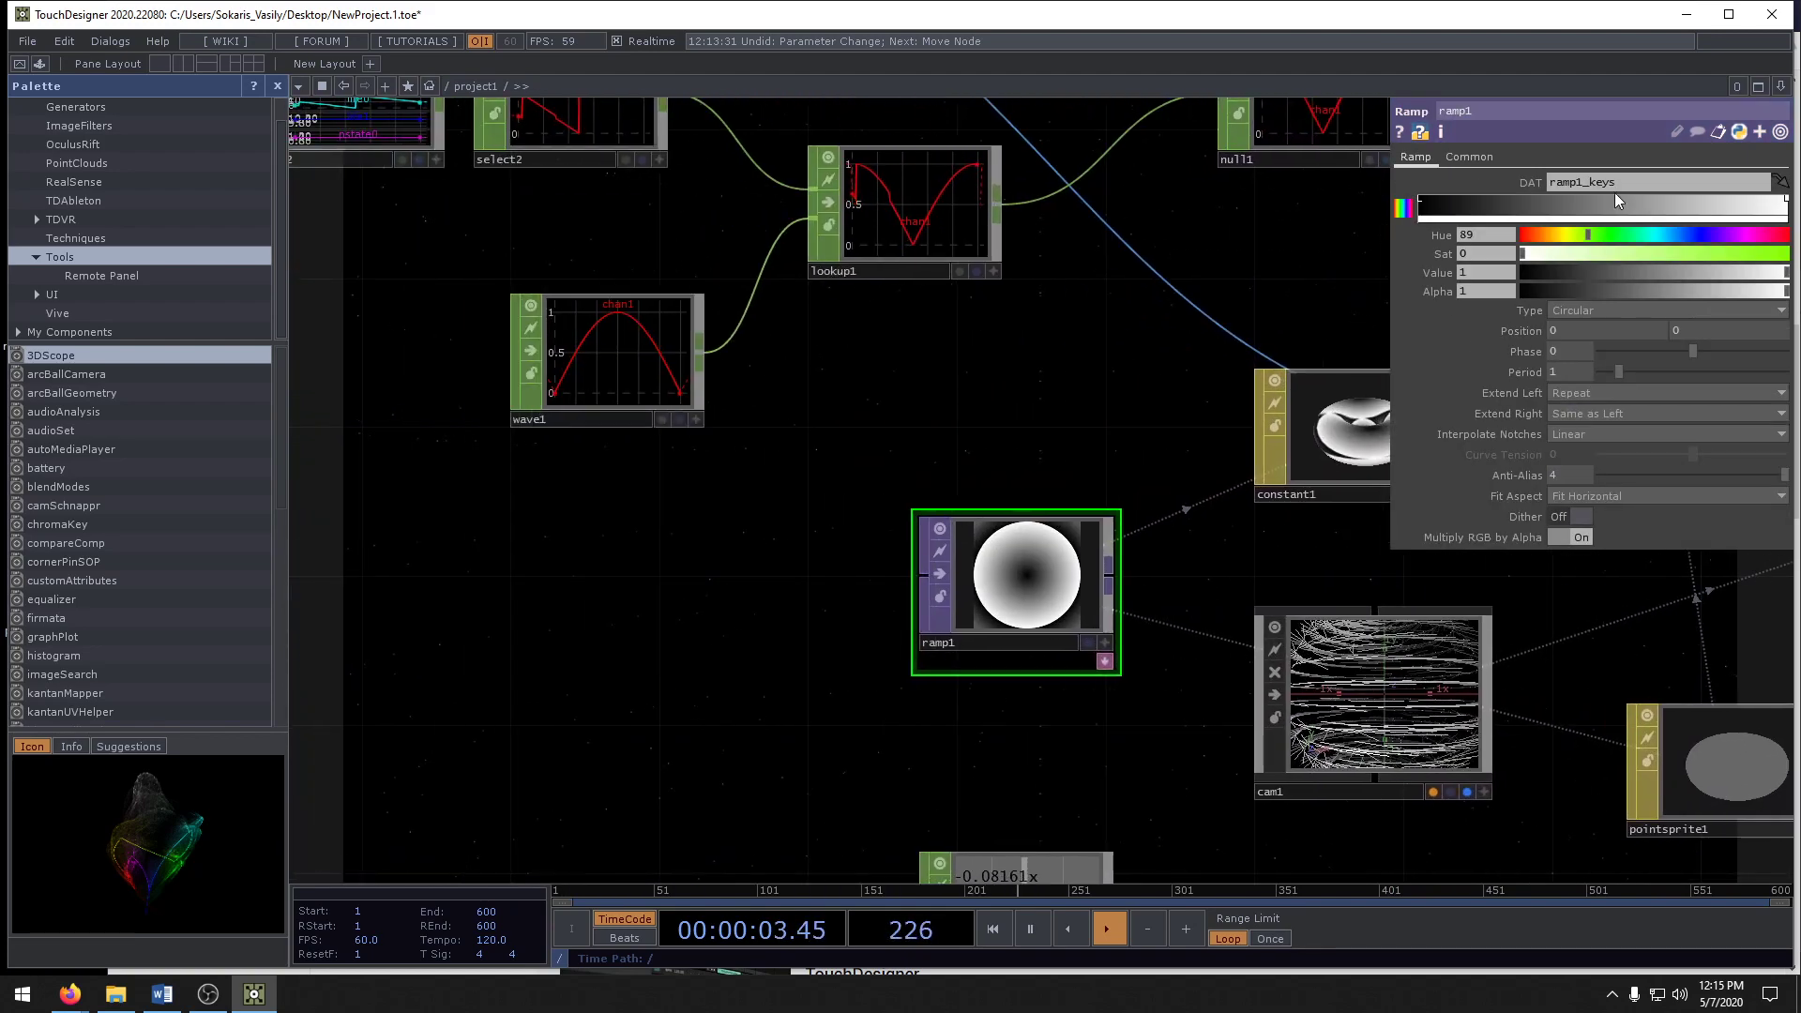
click(1471, 156)
middle_drag(1498, 205, 1491, 169)
drag(863, 410, 276, 402)
drag(1022, 614, 1251, 637)
drag(695, 566, 839, 754)
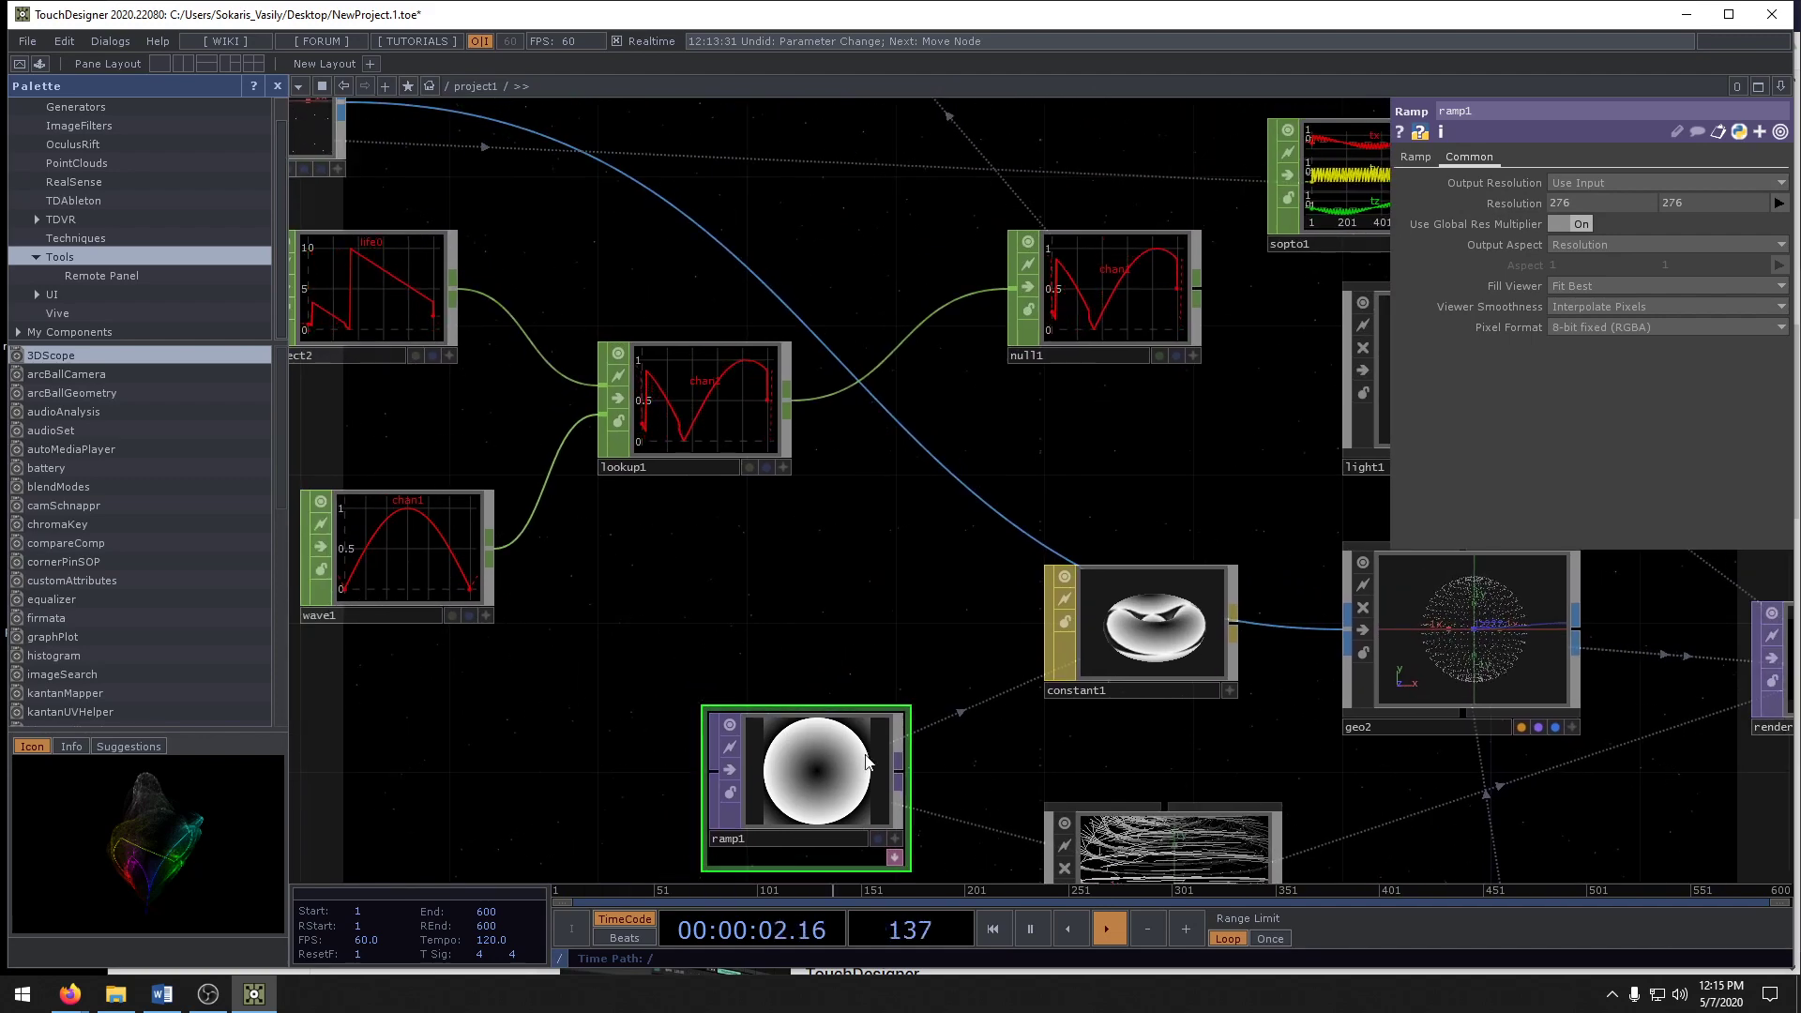
- Animate ramp1 by setting its Phase to the expression absTime.seconds
click(1415, 157)
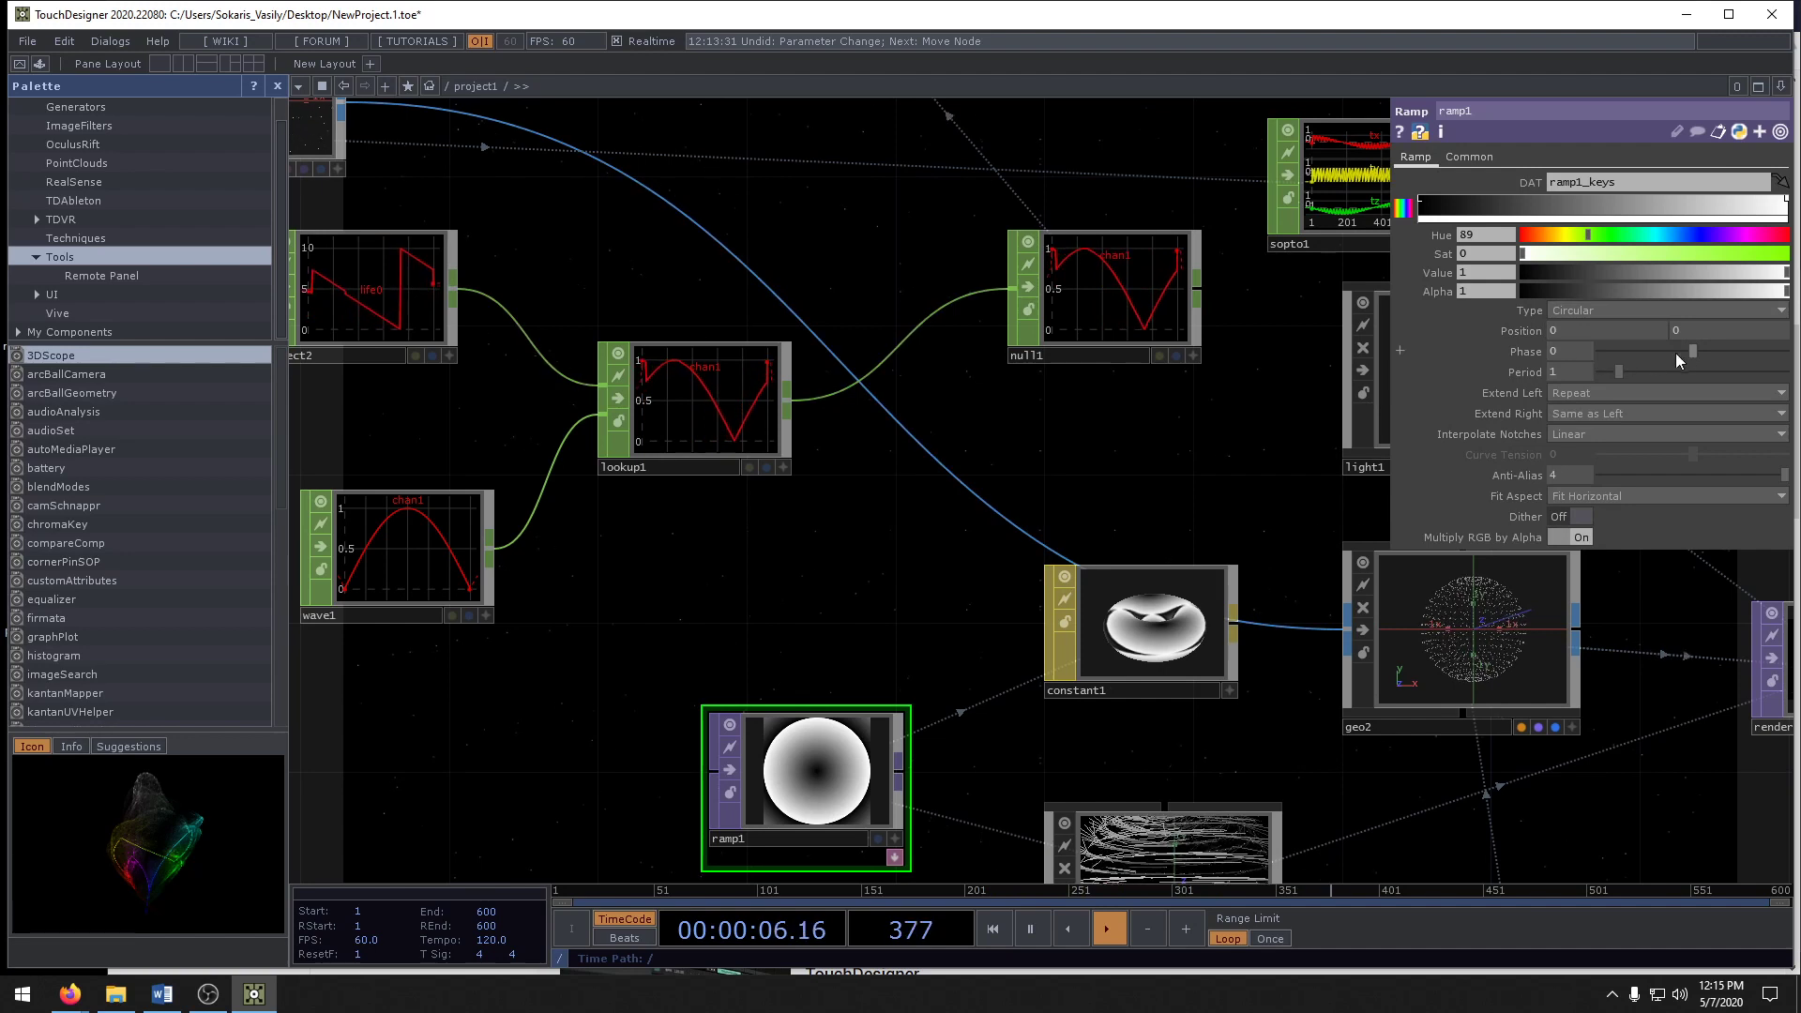
drag(1688, 350, 1416, 341)
text(abs)
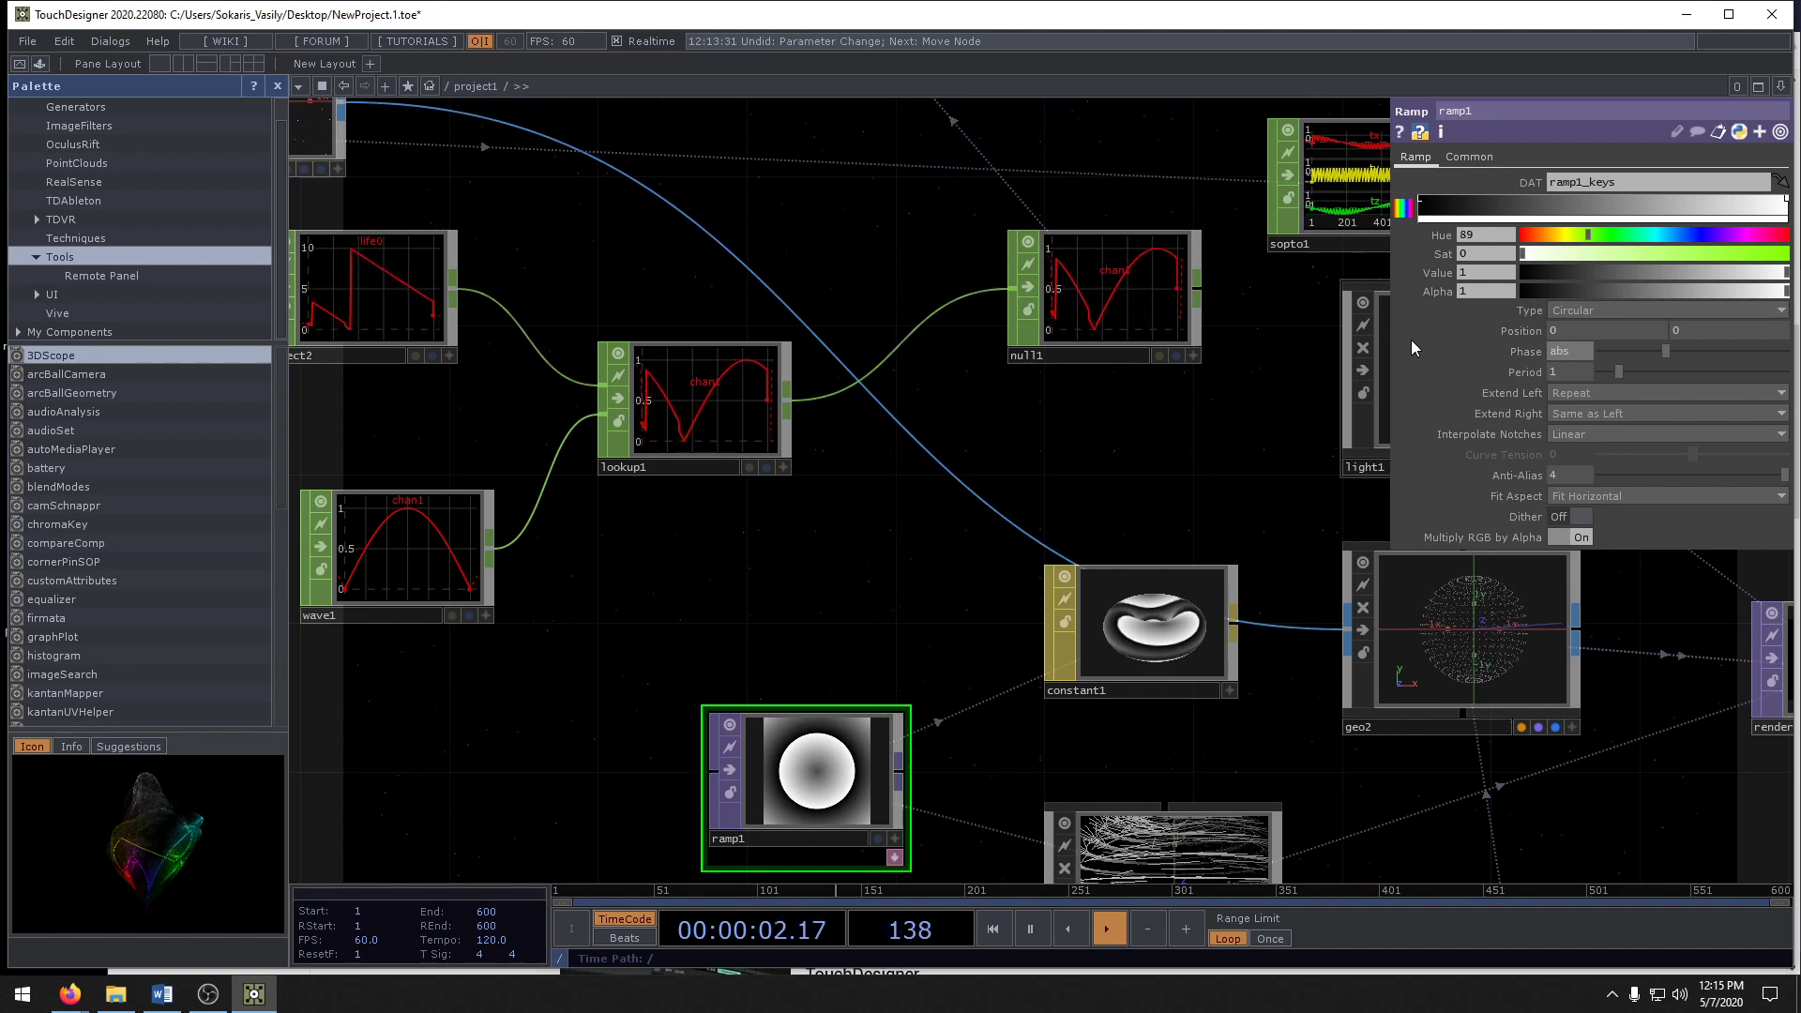
text(Tim)
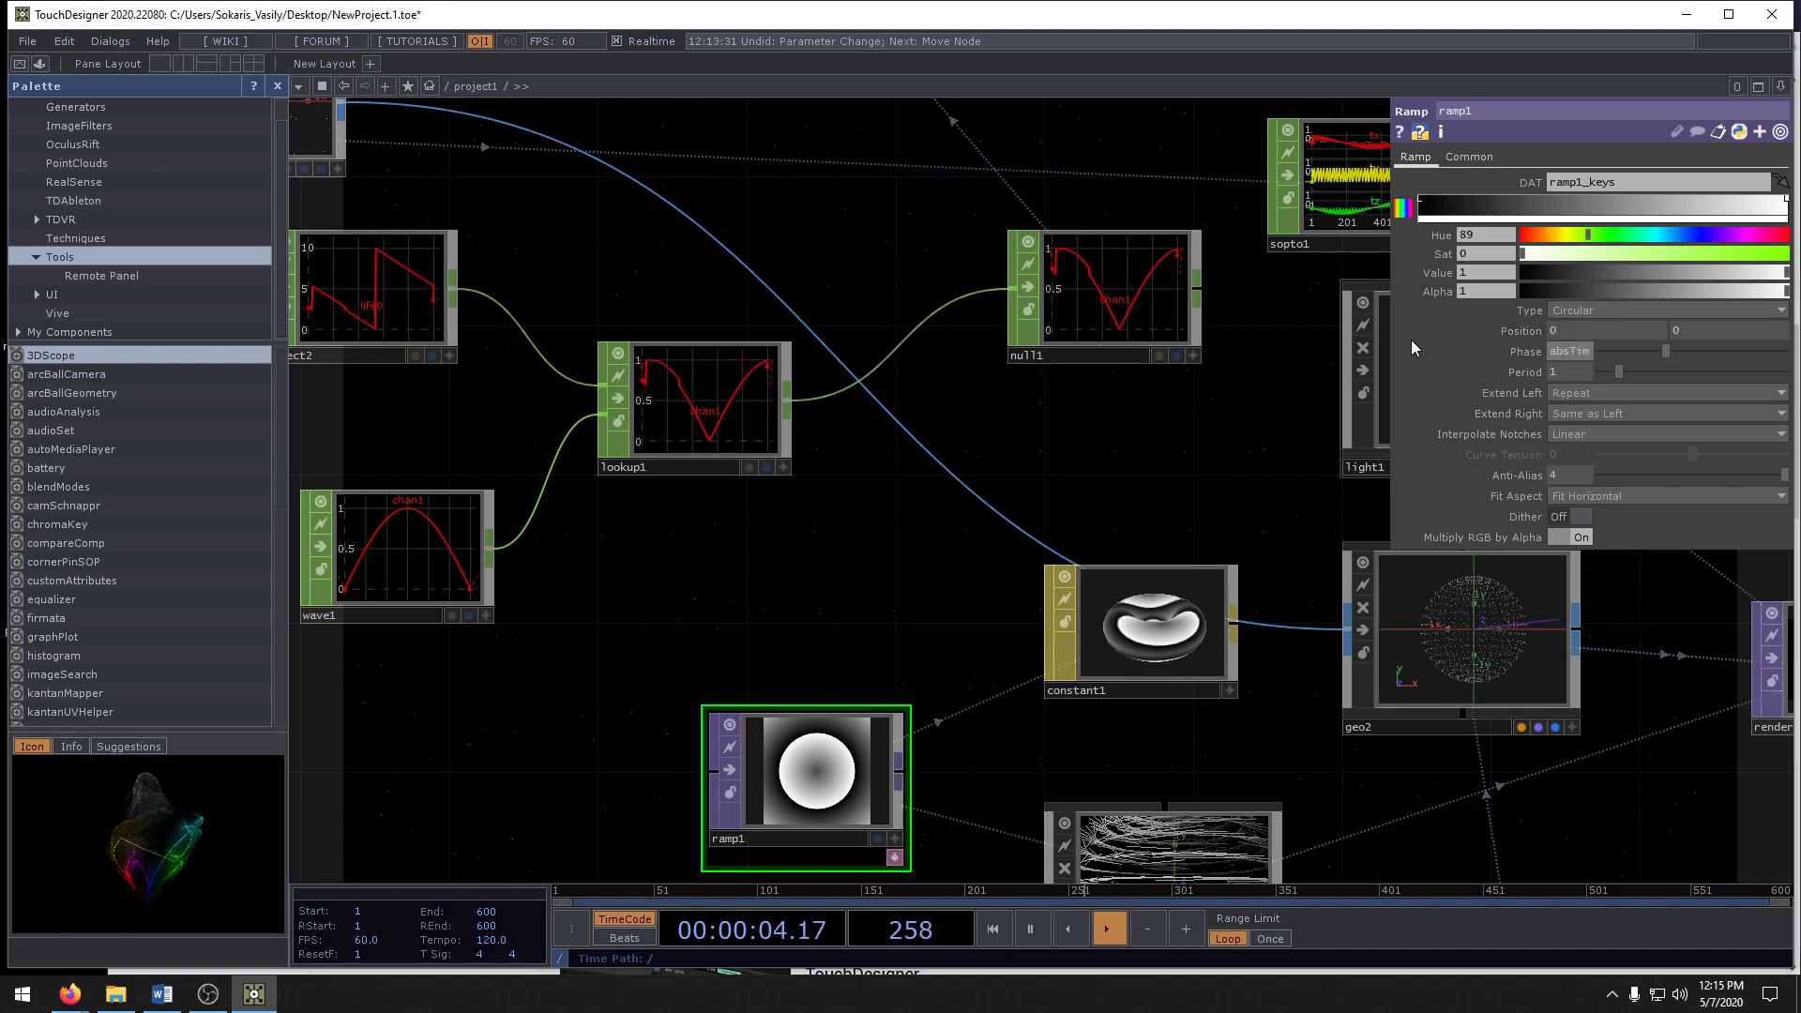
text(e.second)
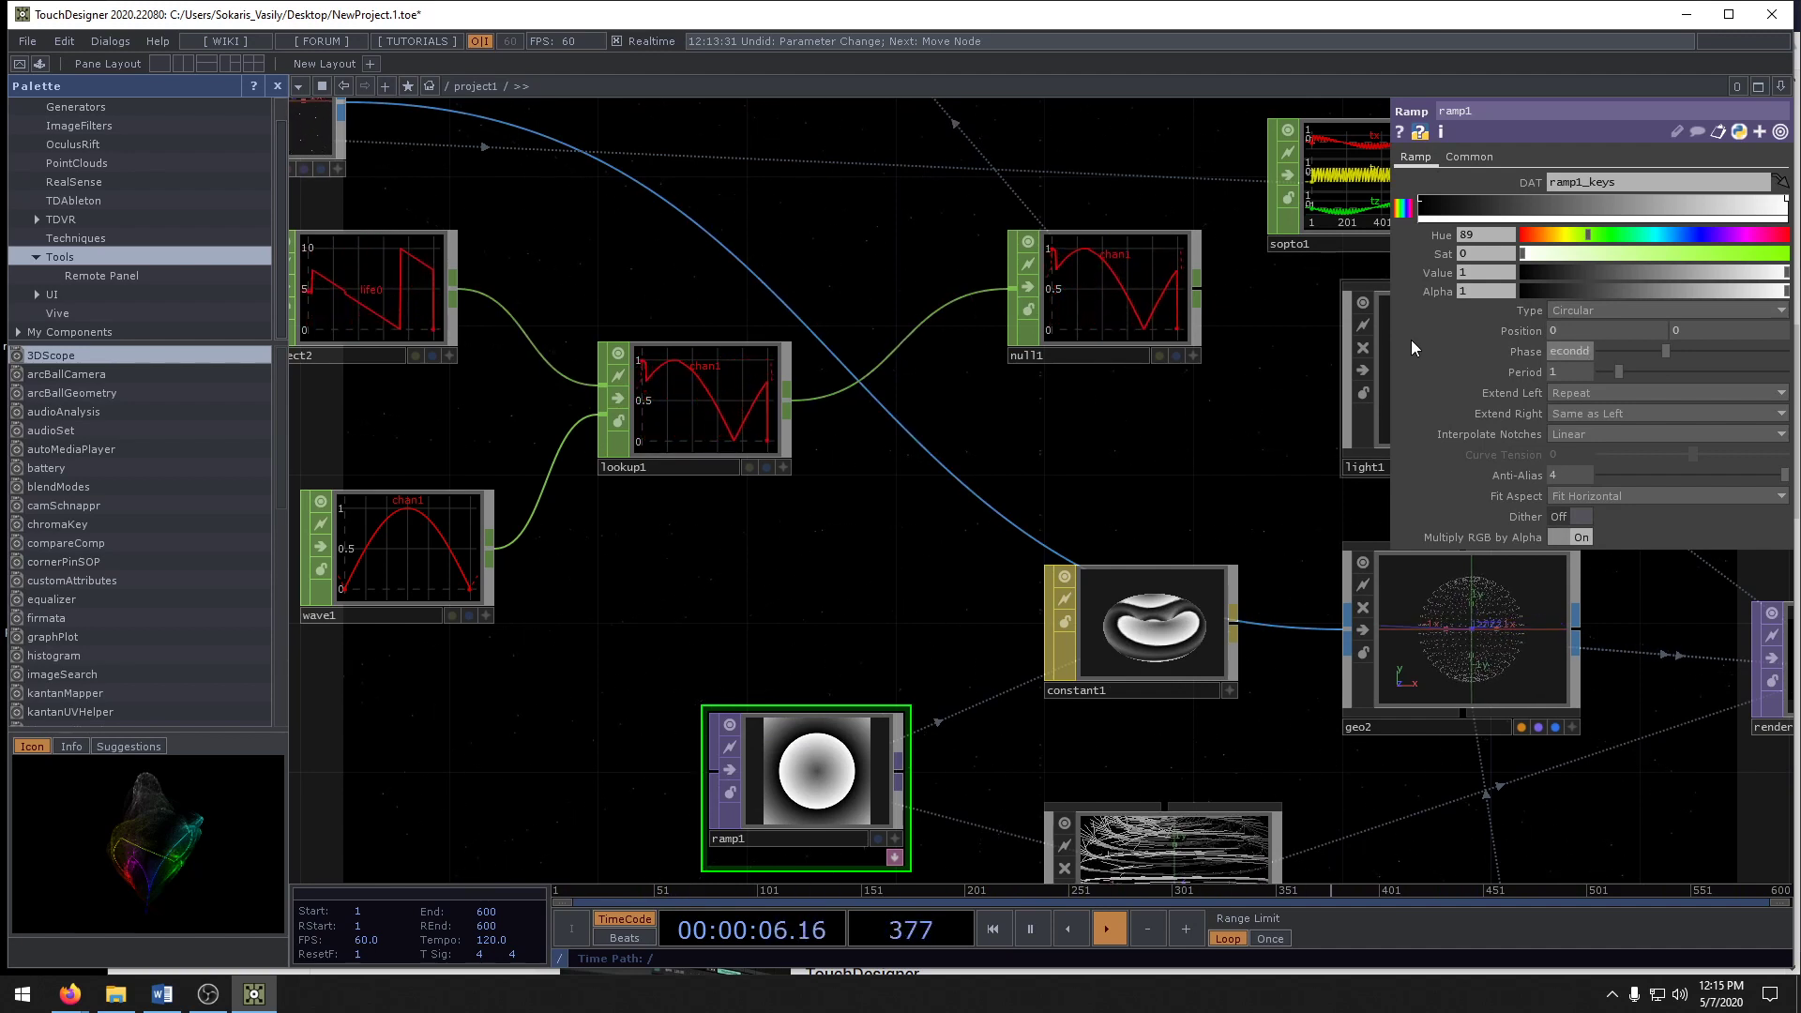
key(Return)
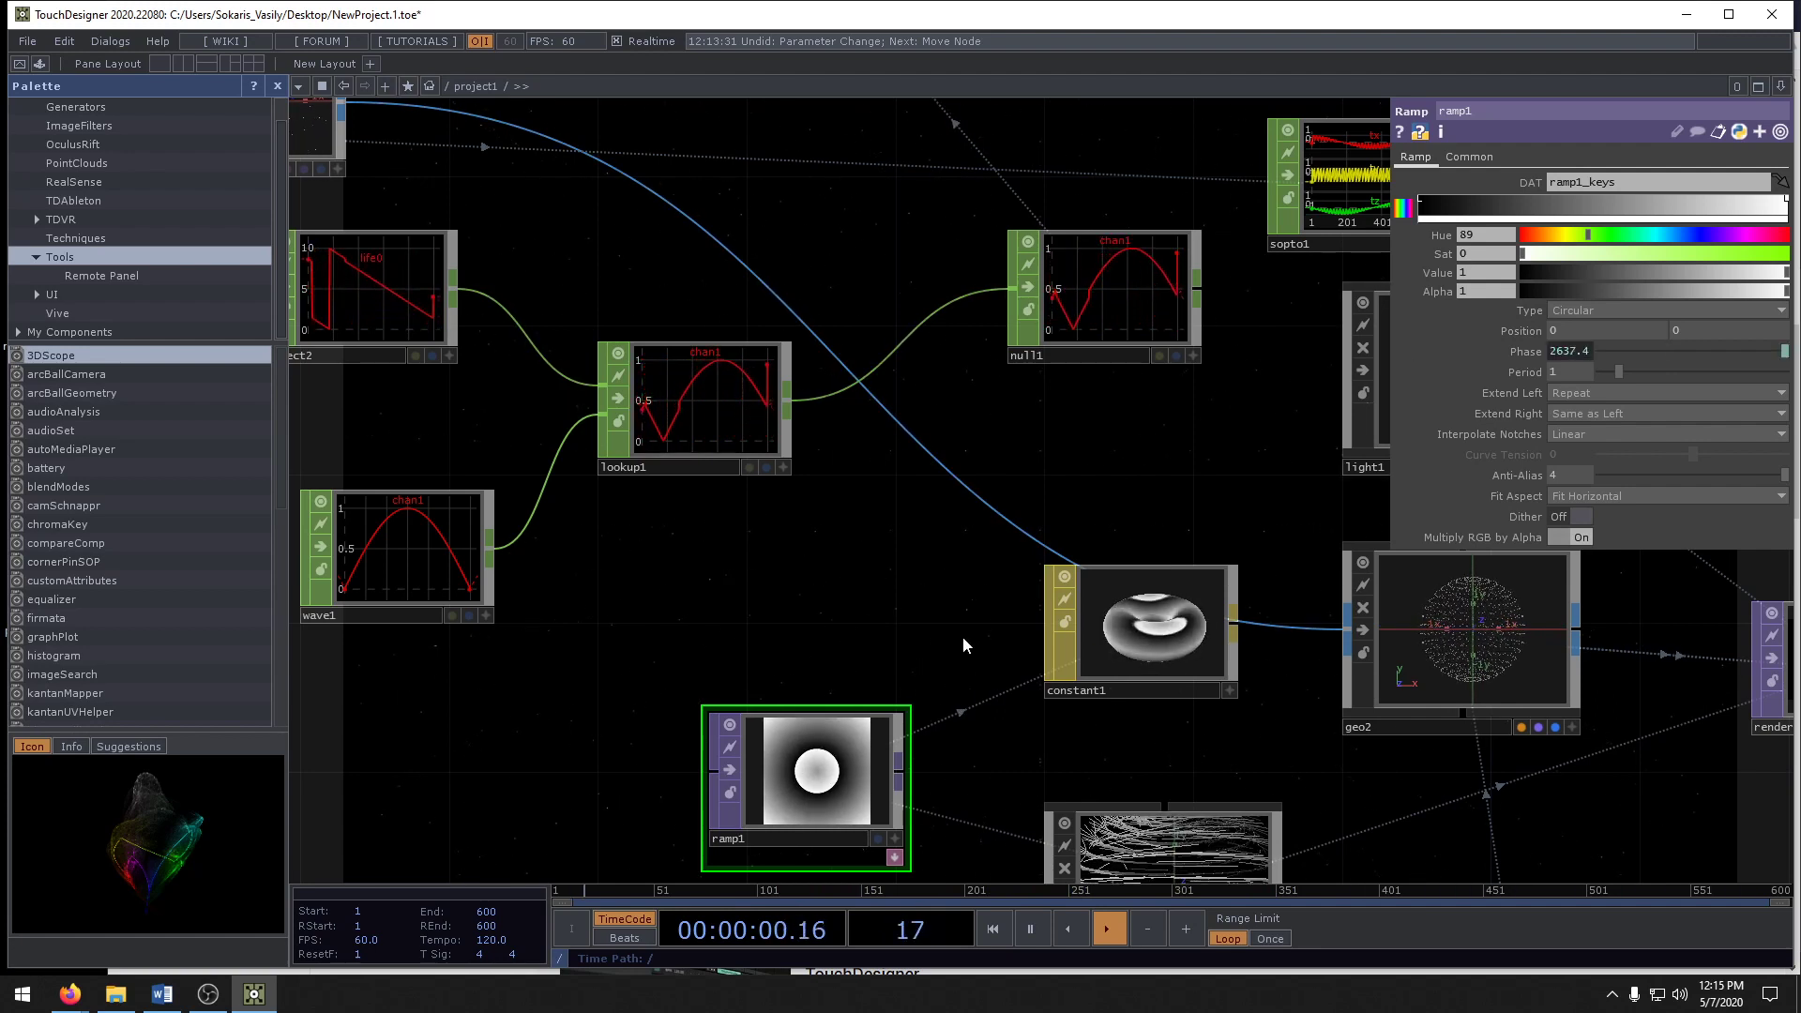
- Review the limit and particle settings of particle1, including hit behavior, birth and life expectancy
drag(1206, 506, 1070, 321)
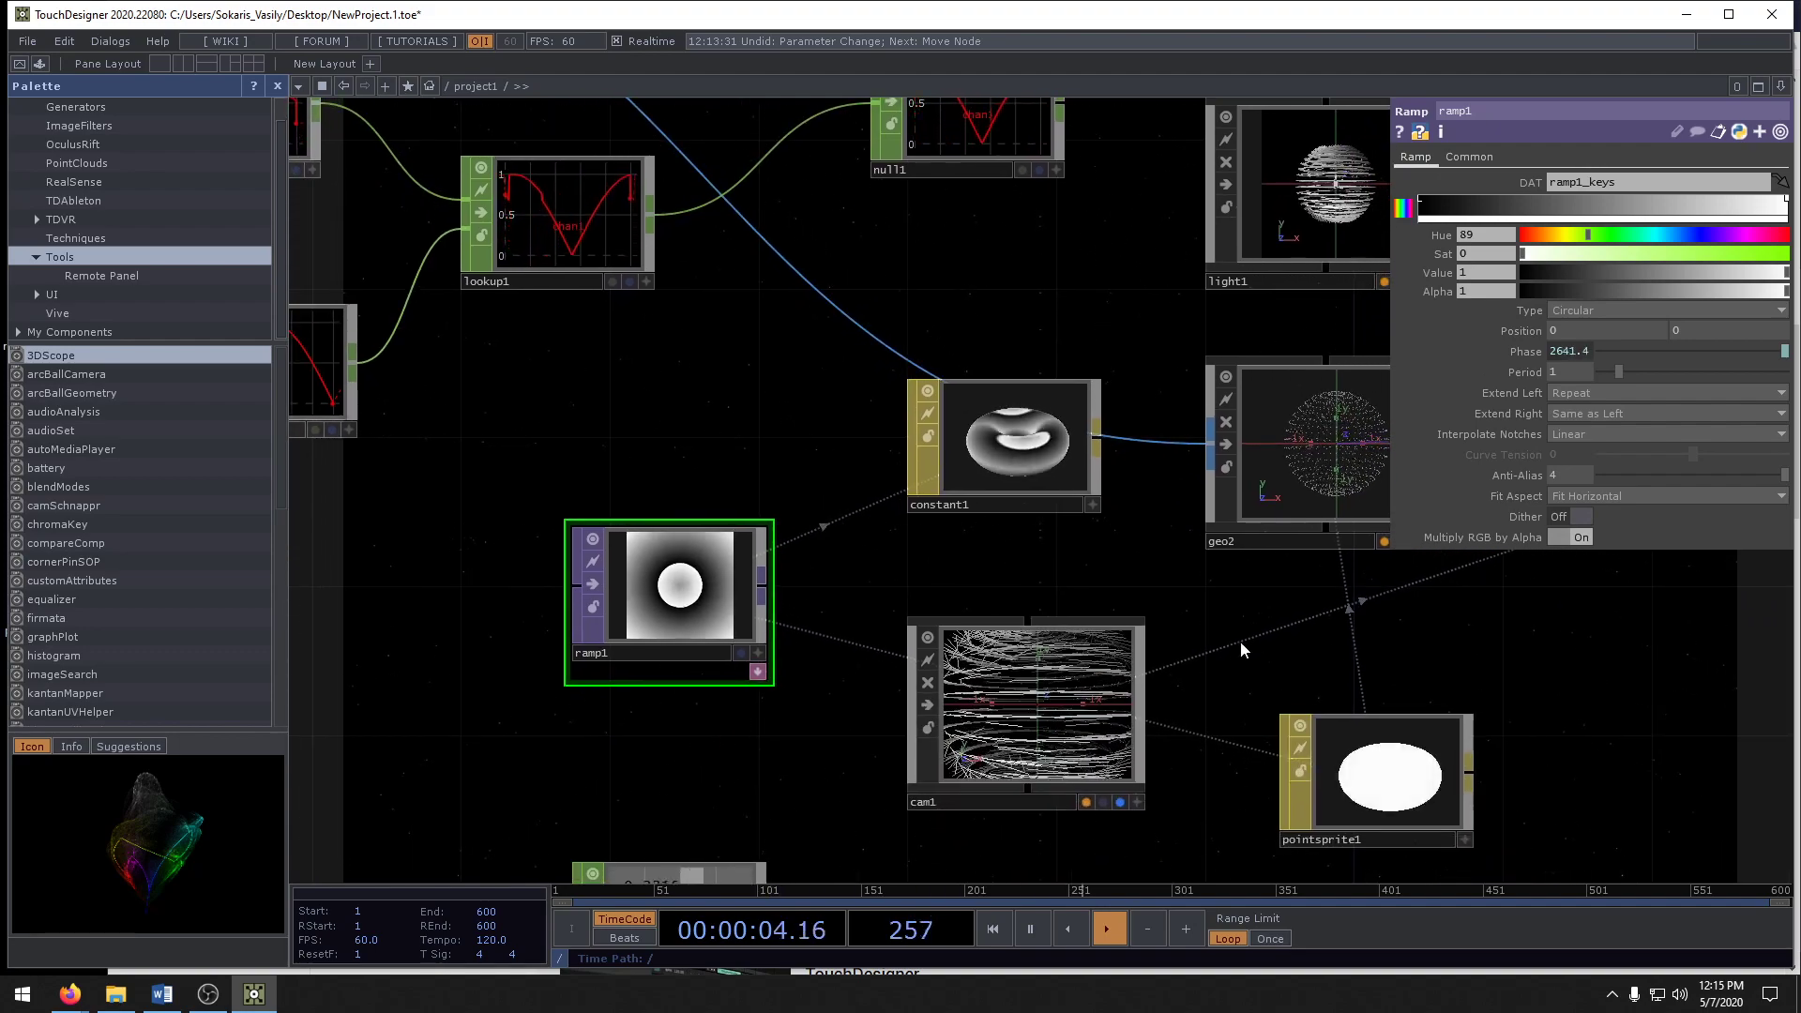
drag(1211, 595, 1310, 651)
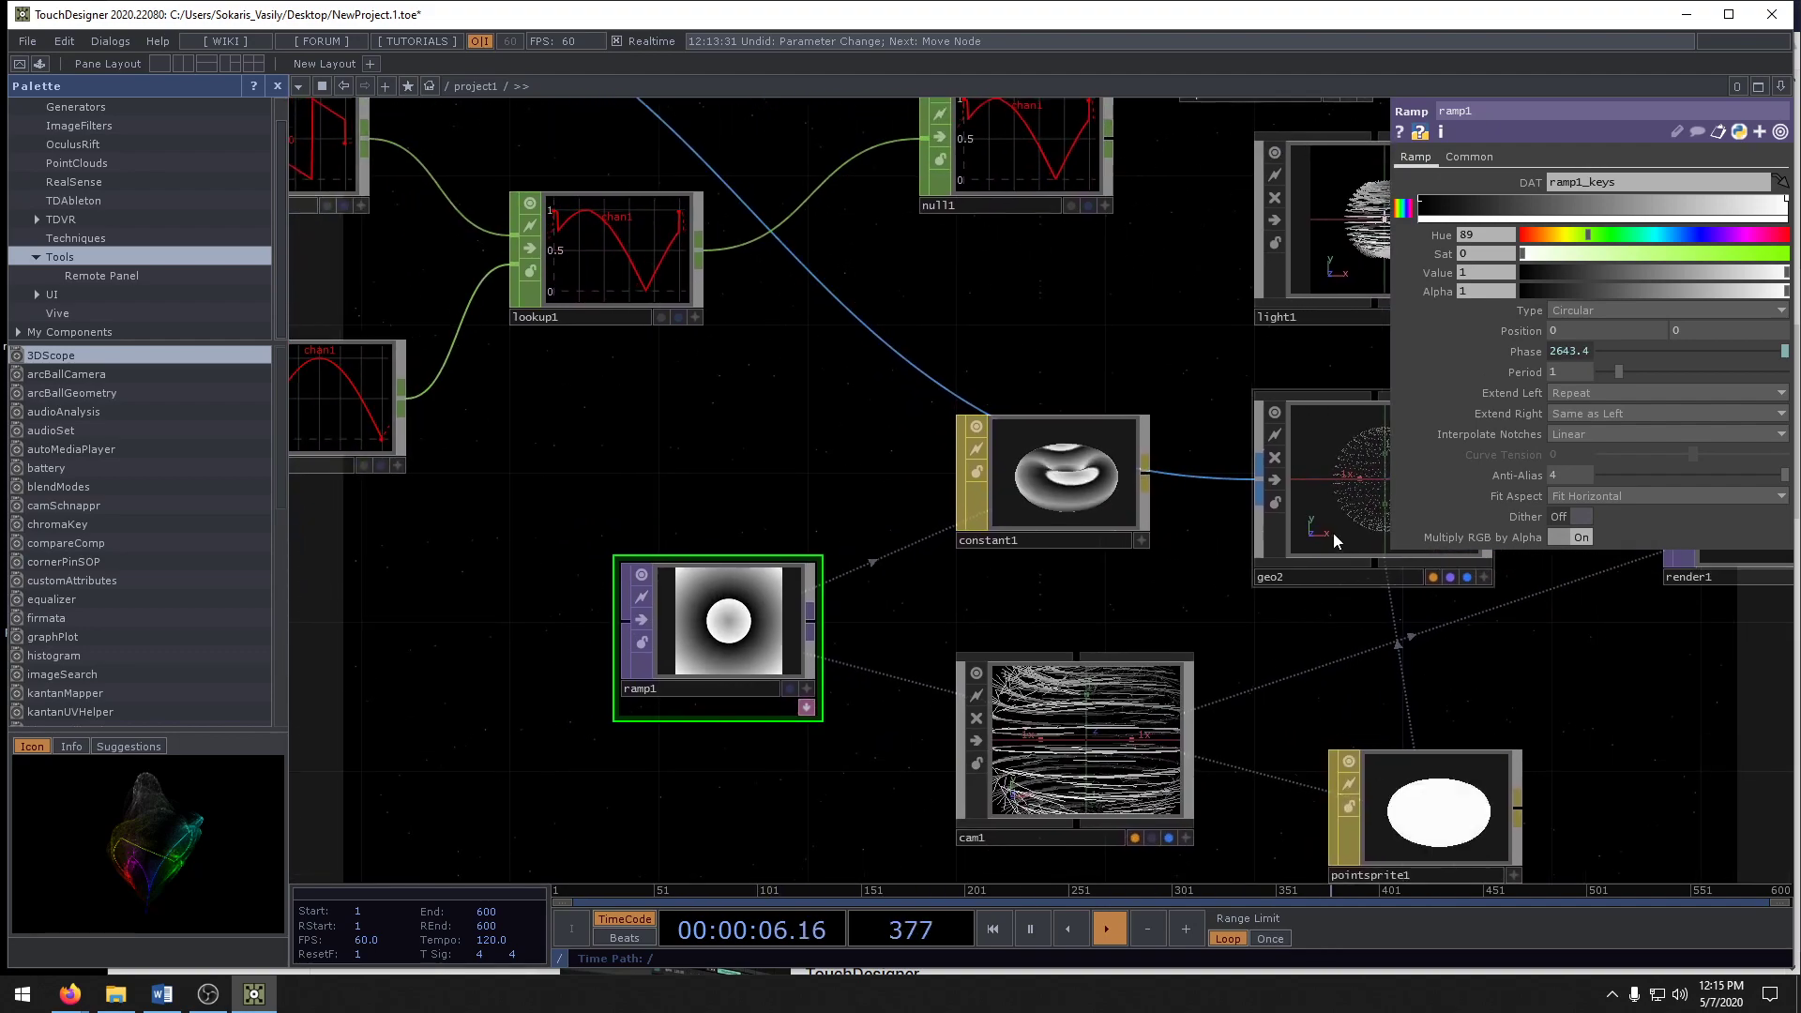
scroll(993, 380, down, 2)
scroll(993, 379, down, 3)
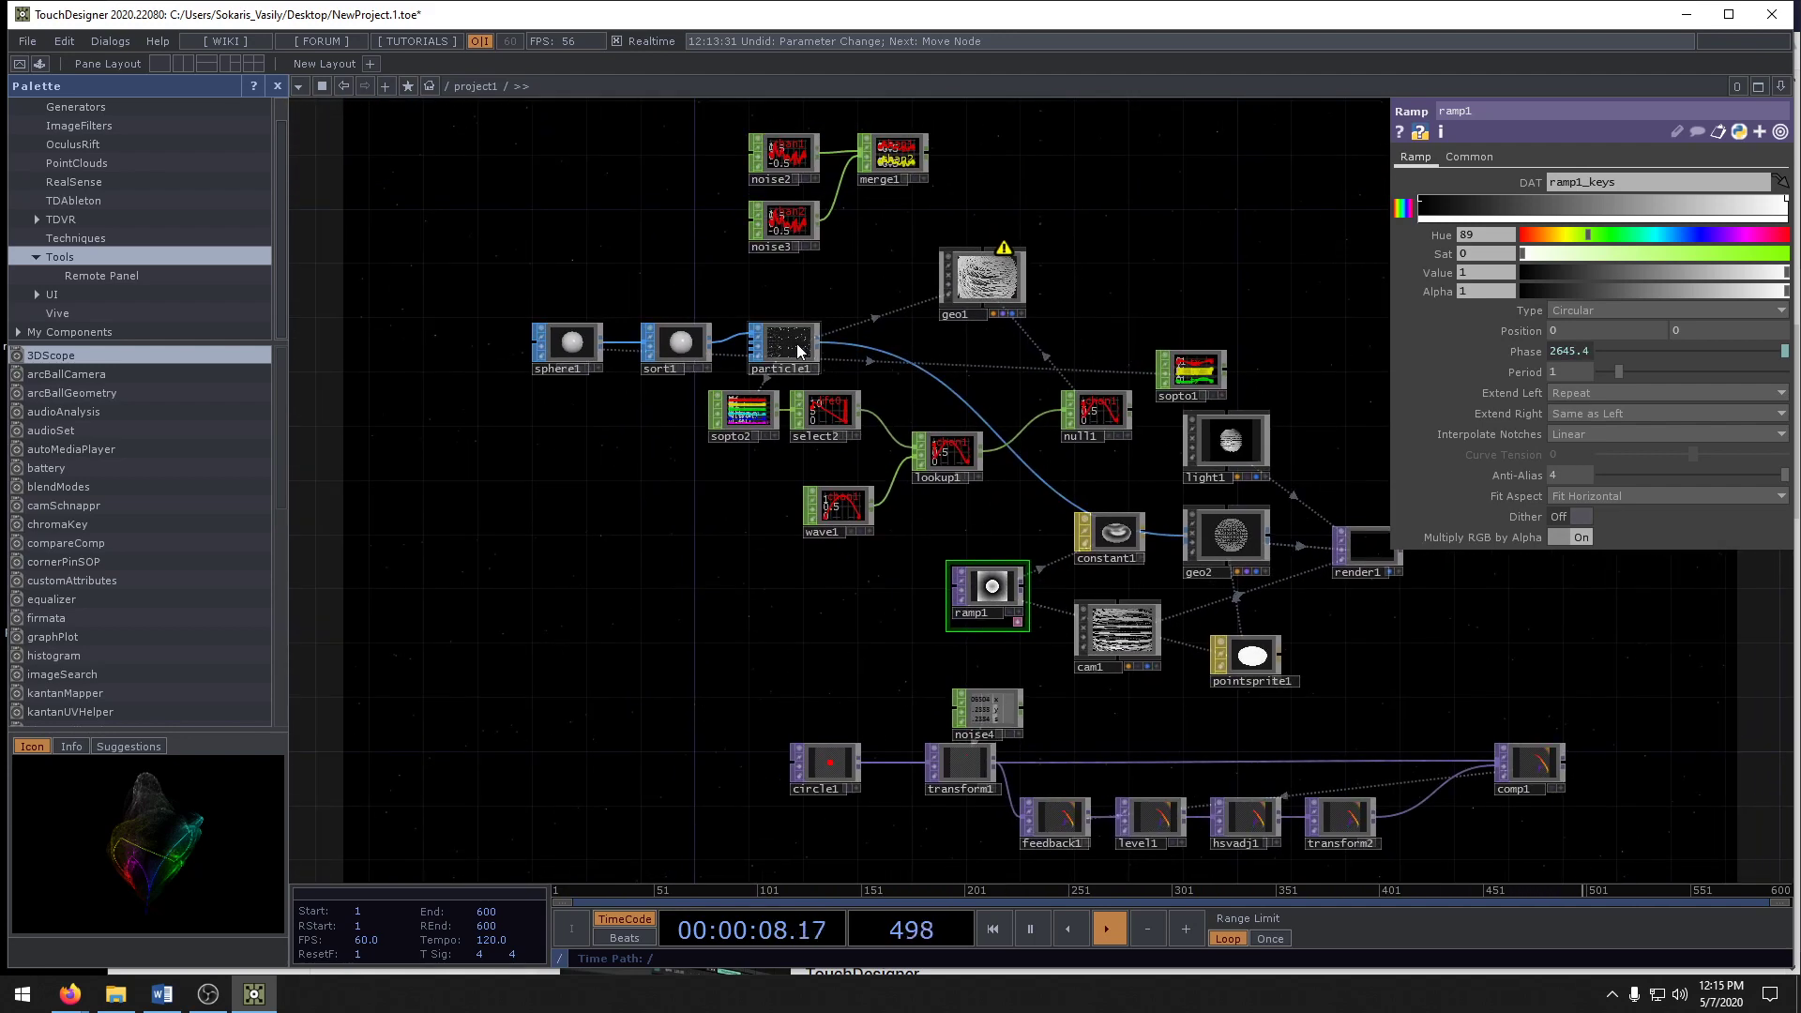
click(788, 347)
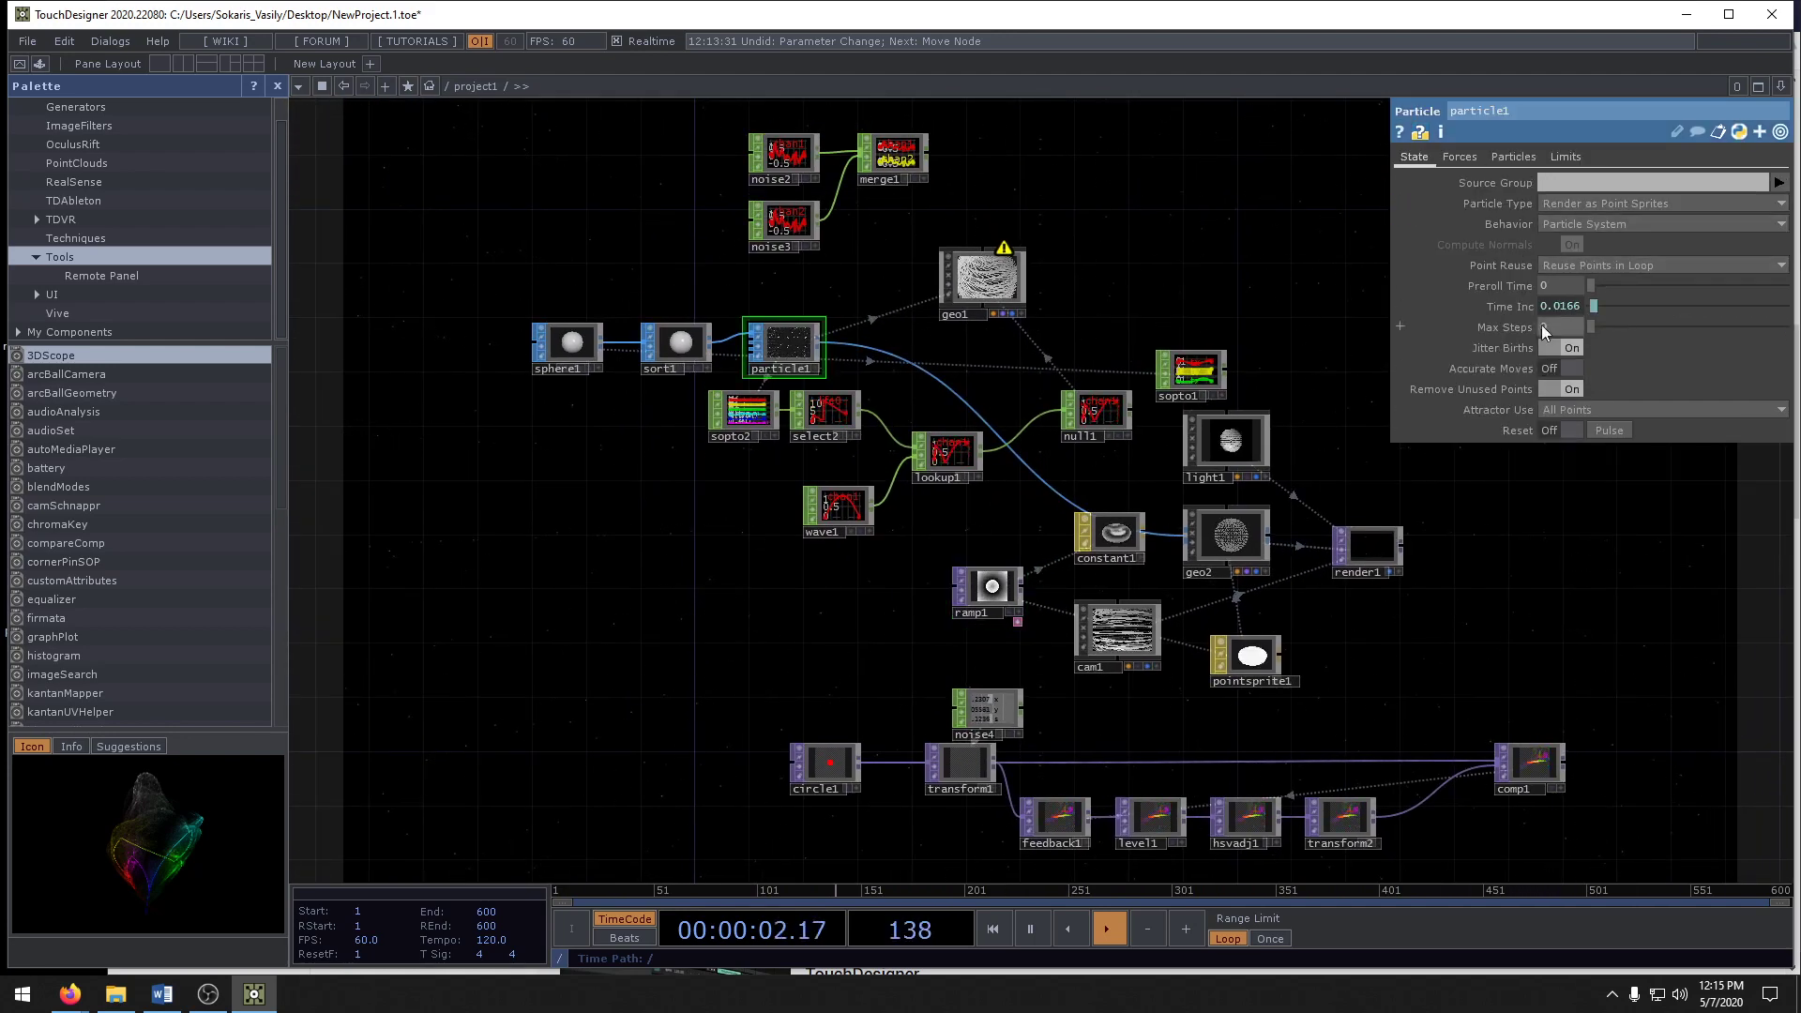
click(1555, 156)
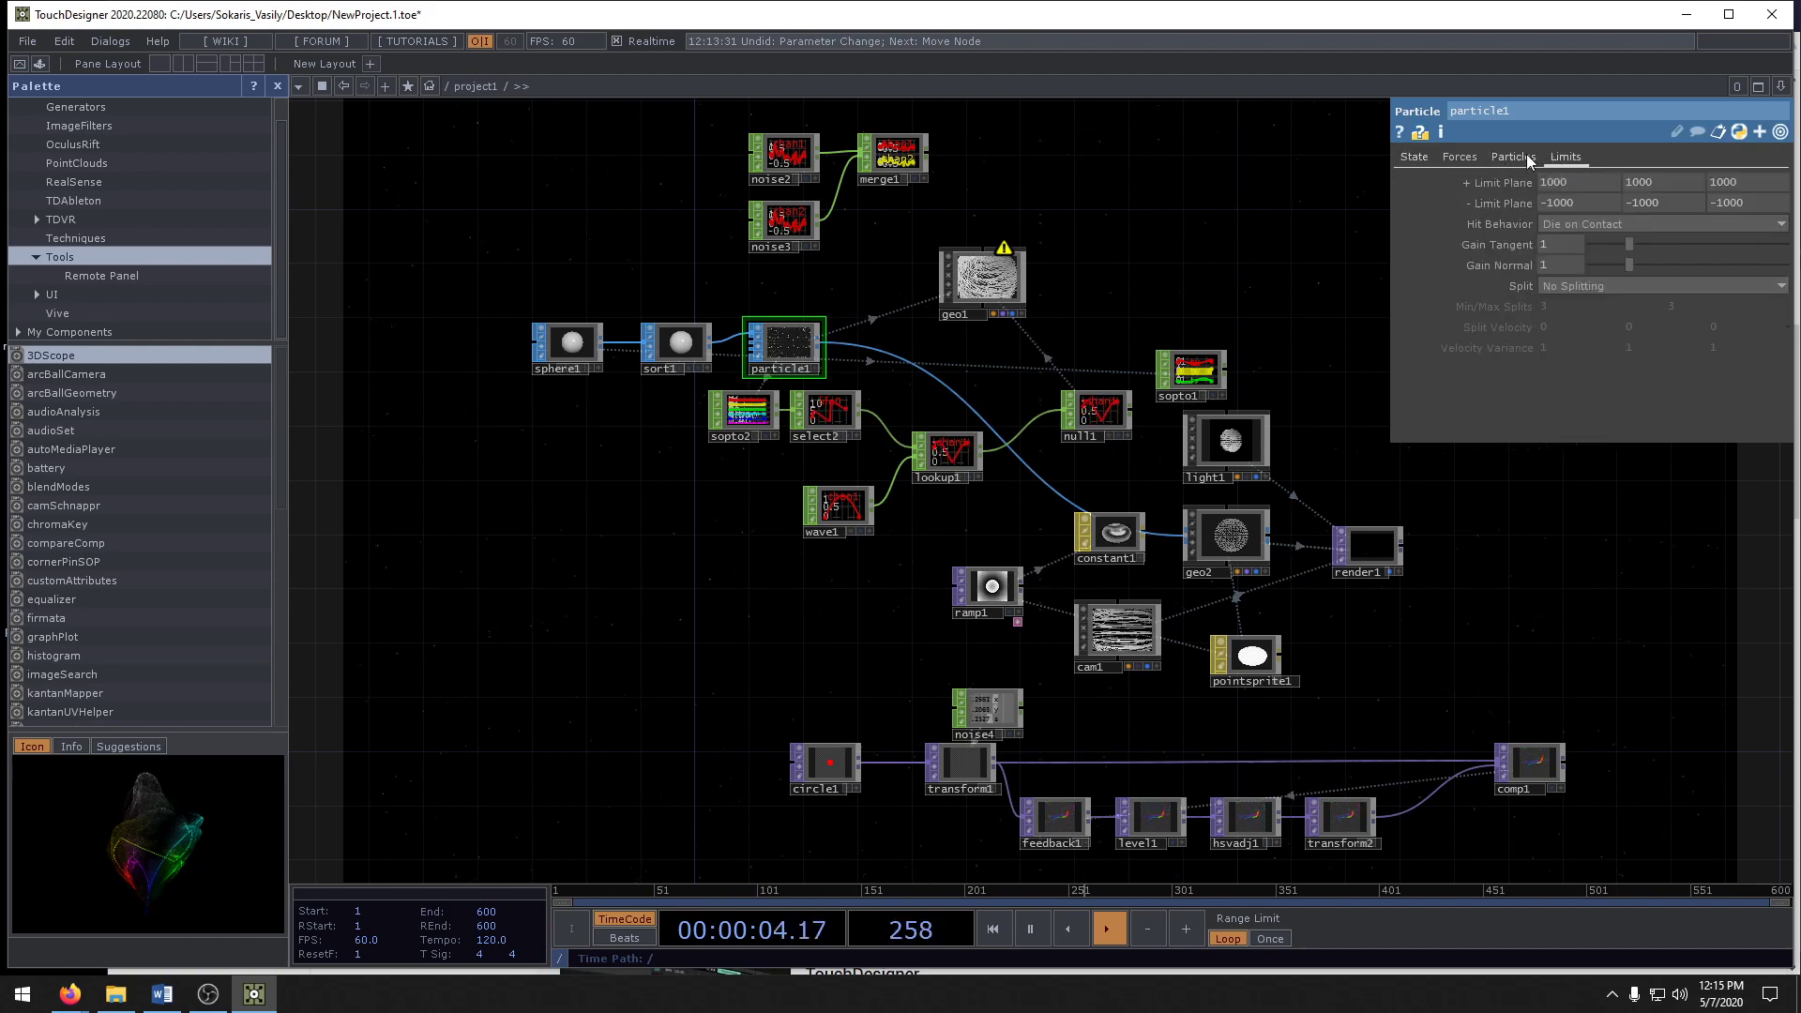
click(1563, 224)
click(1562, 221)
click(1513, 156)
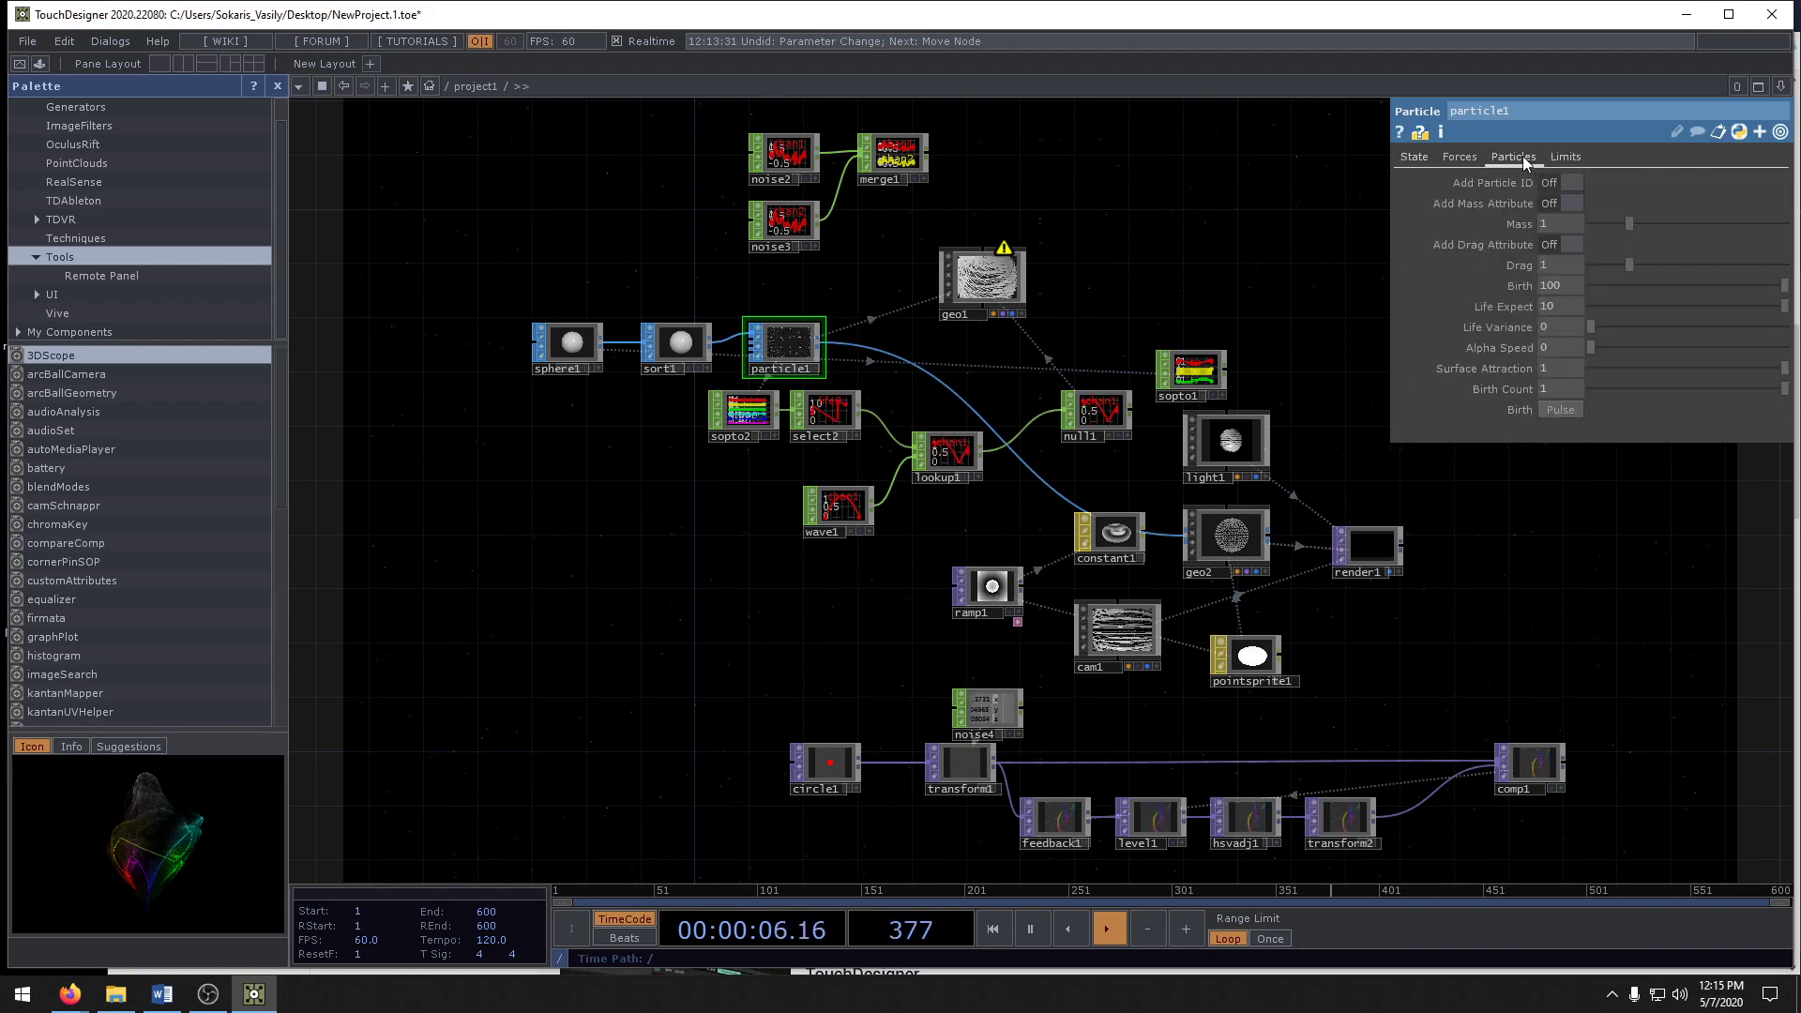
- Examine the sopto2 channels up close, including the life and pstate curves
scroll(1076, 701, up, 5)
drag(690, 348, 982, 691)
drag(720, 253, 977, 820)
scroll(967, 780, up, 5)
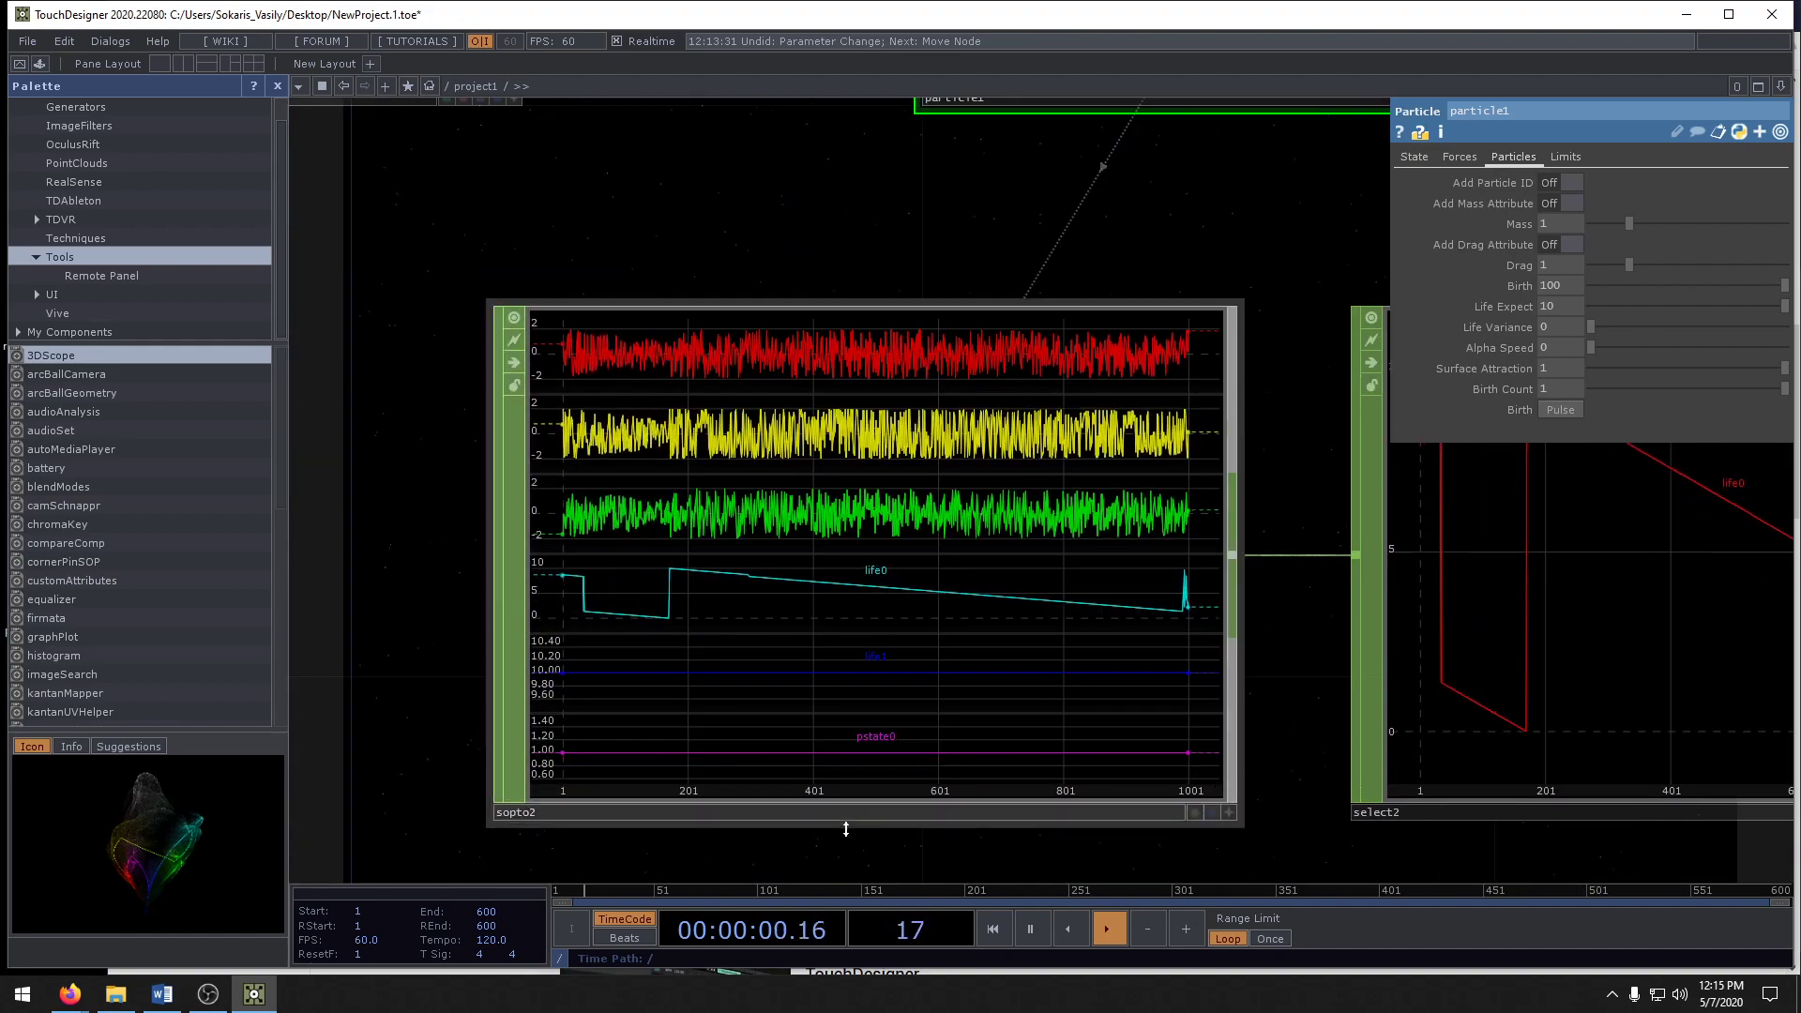
scroll(853, 827, down, 5)
scroll(900, 811, down, 3)
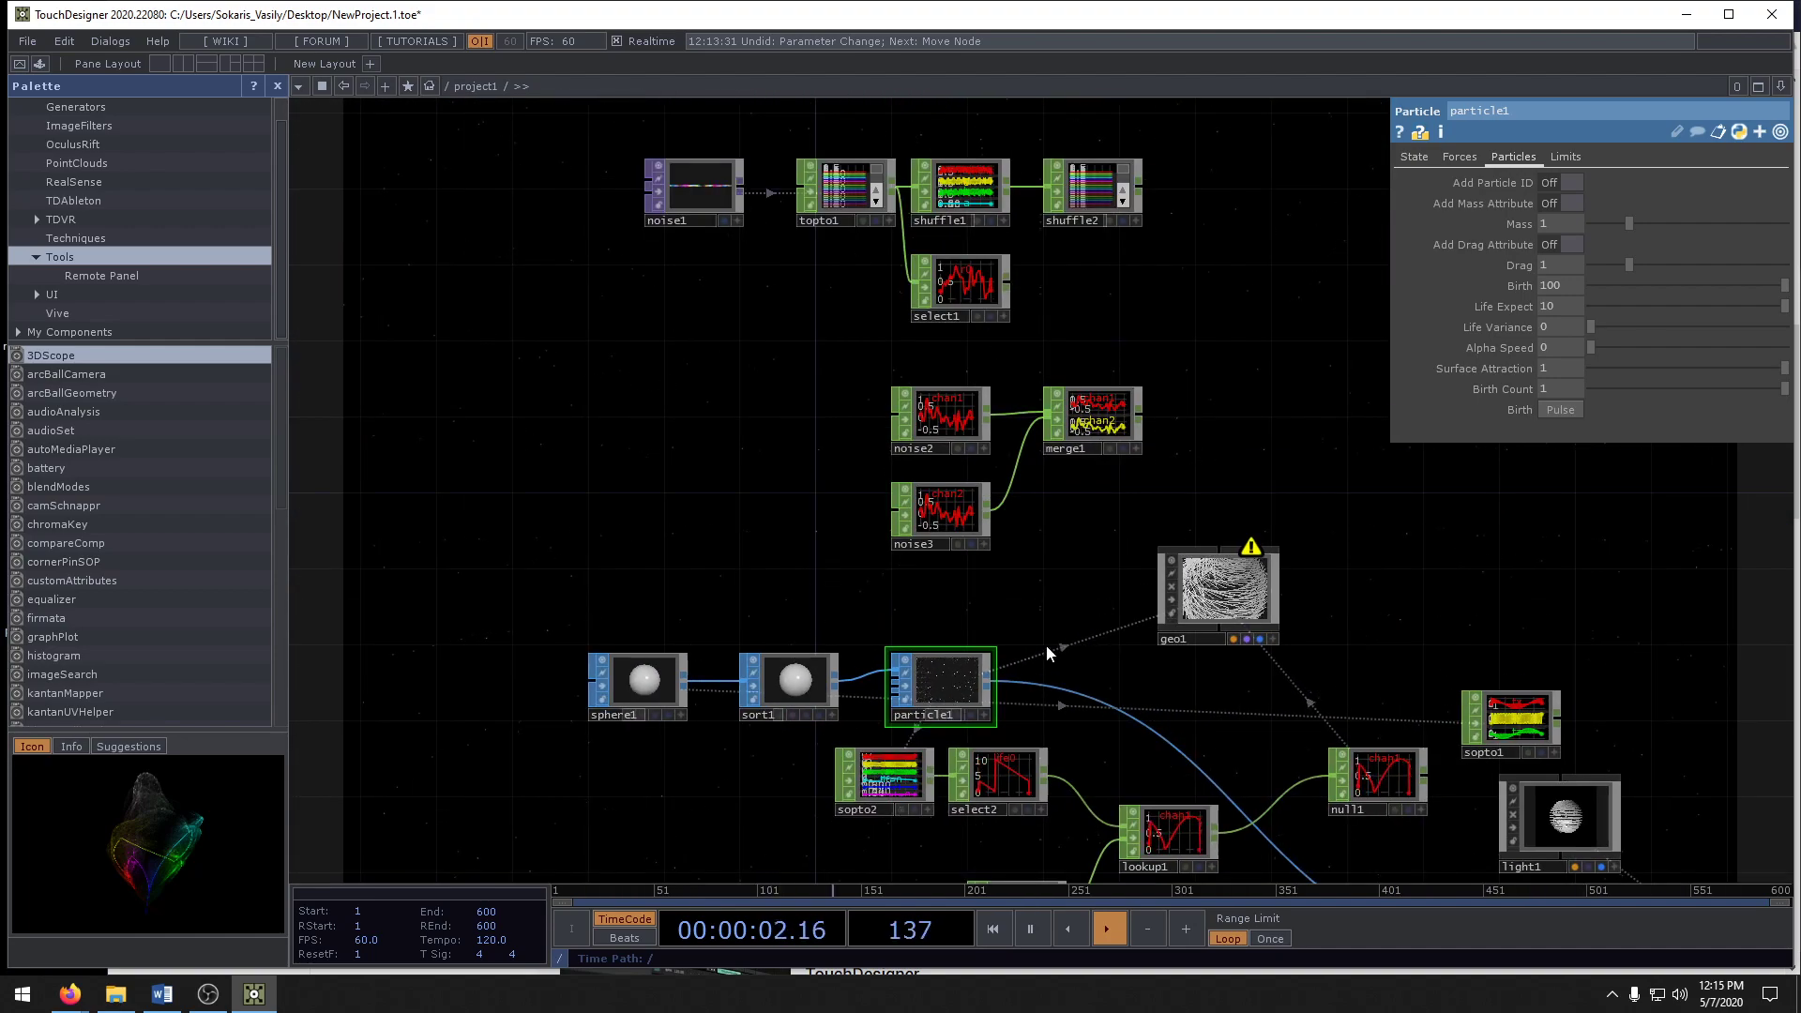
- Switch to the Word document QUESTIONS_8-9 and read the question about the meaning of the Pixel Format options
key(alt+Tab)
scroll(996, 690, down, 5)
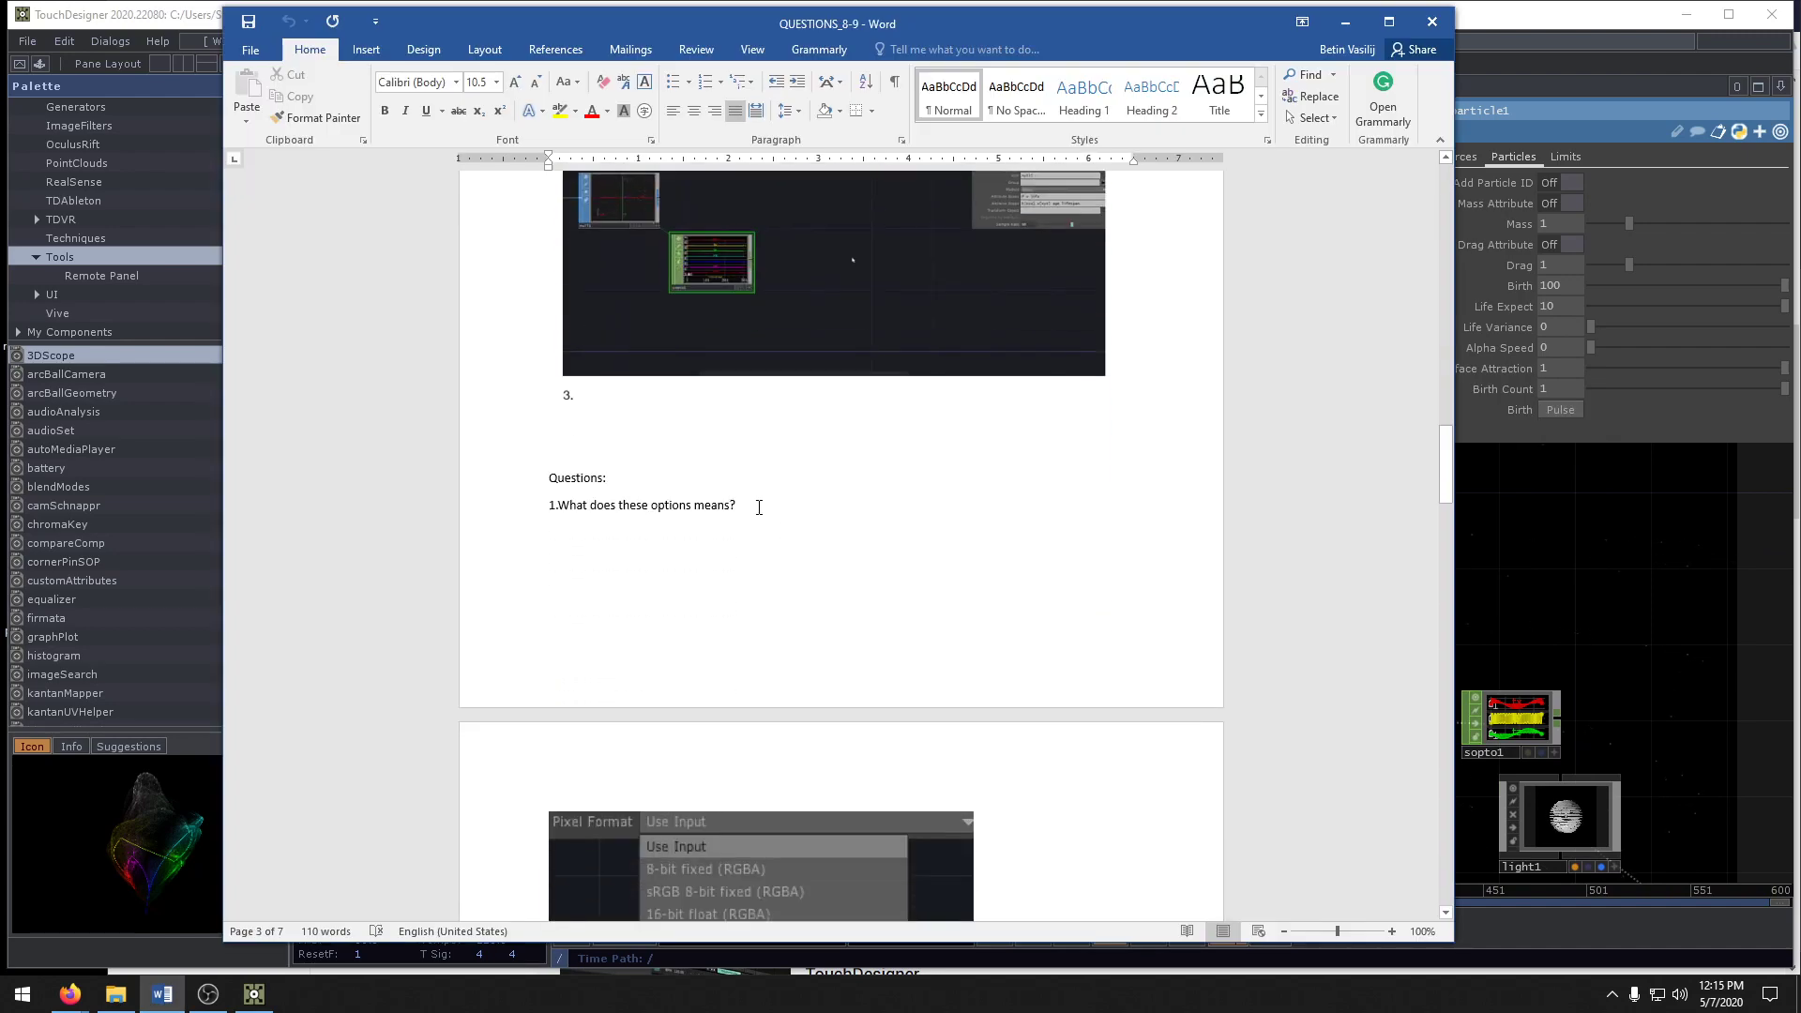
scroll(759, 507, down, 5)
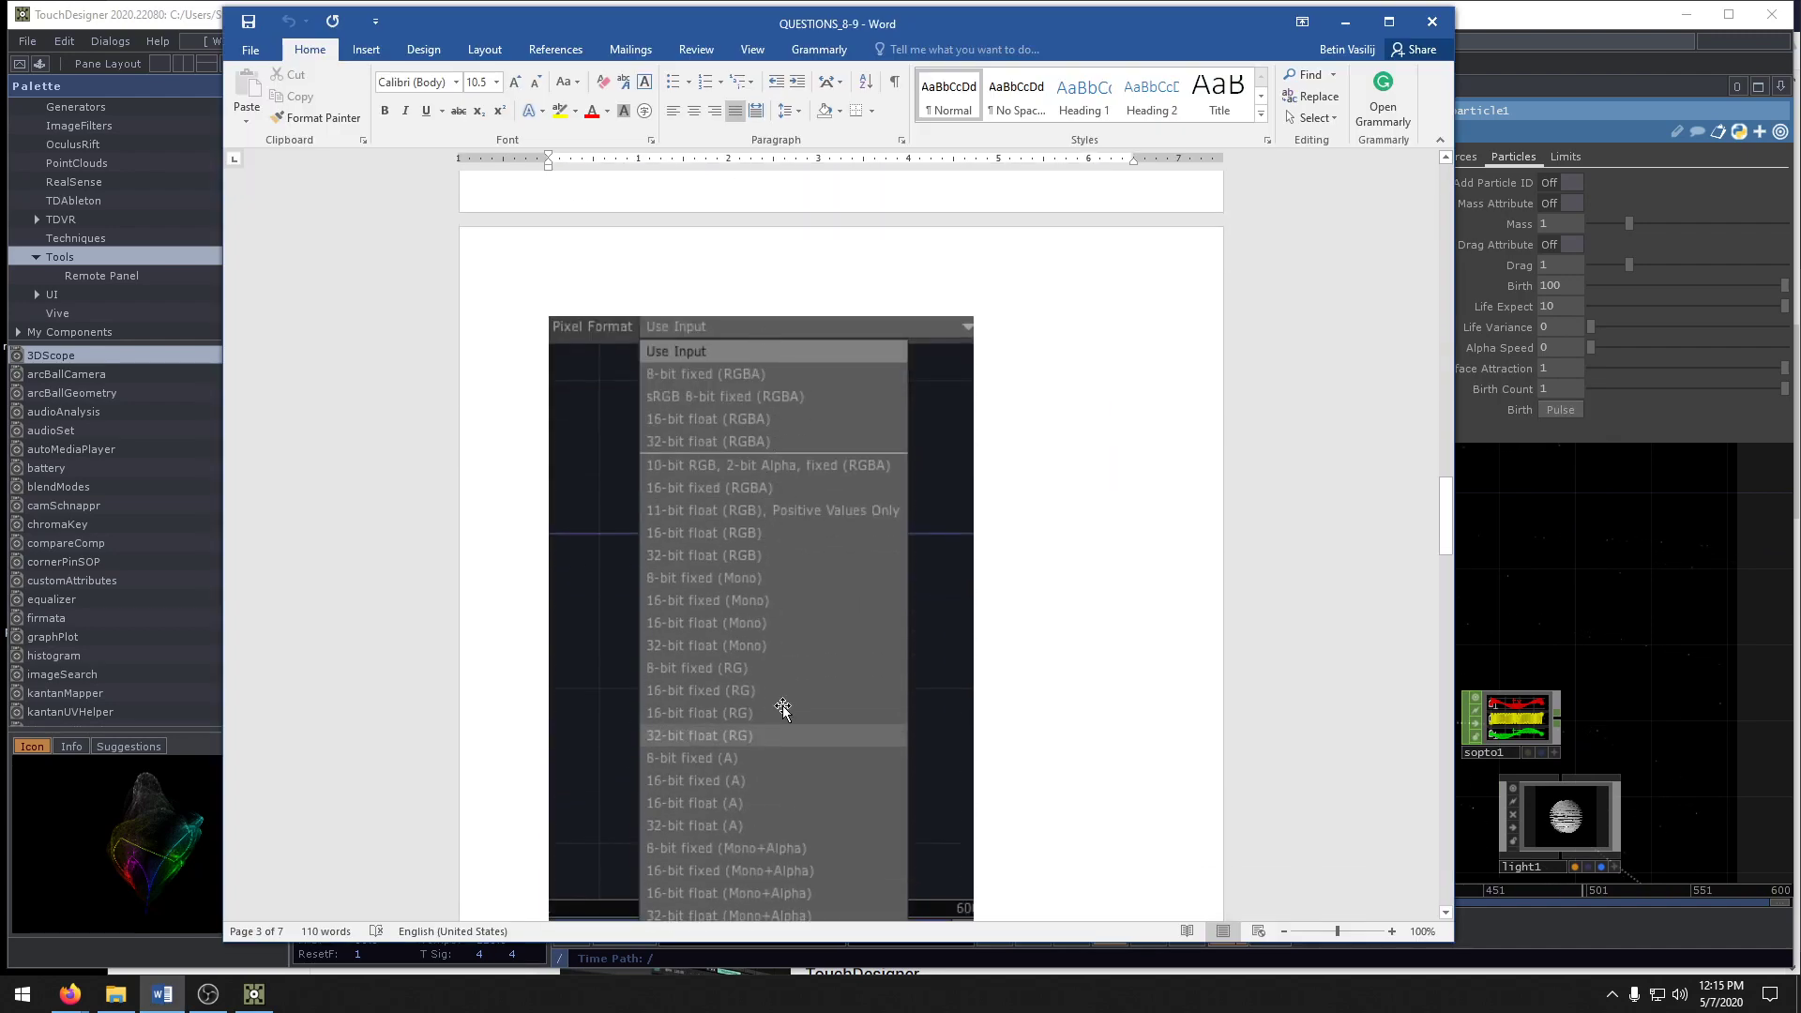
scroll(783, 710, down, 8)
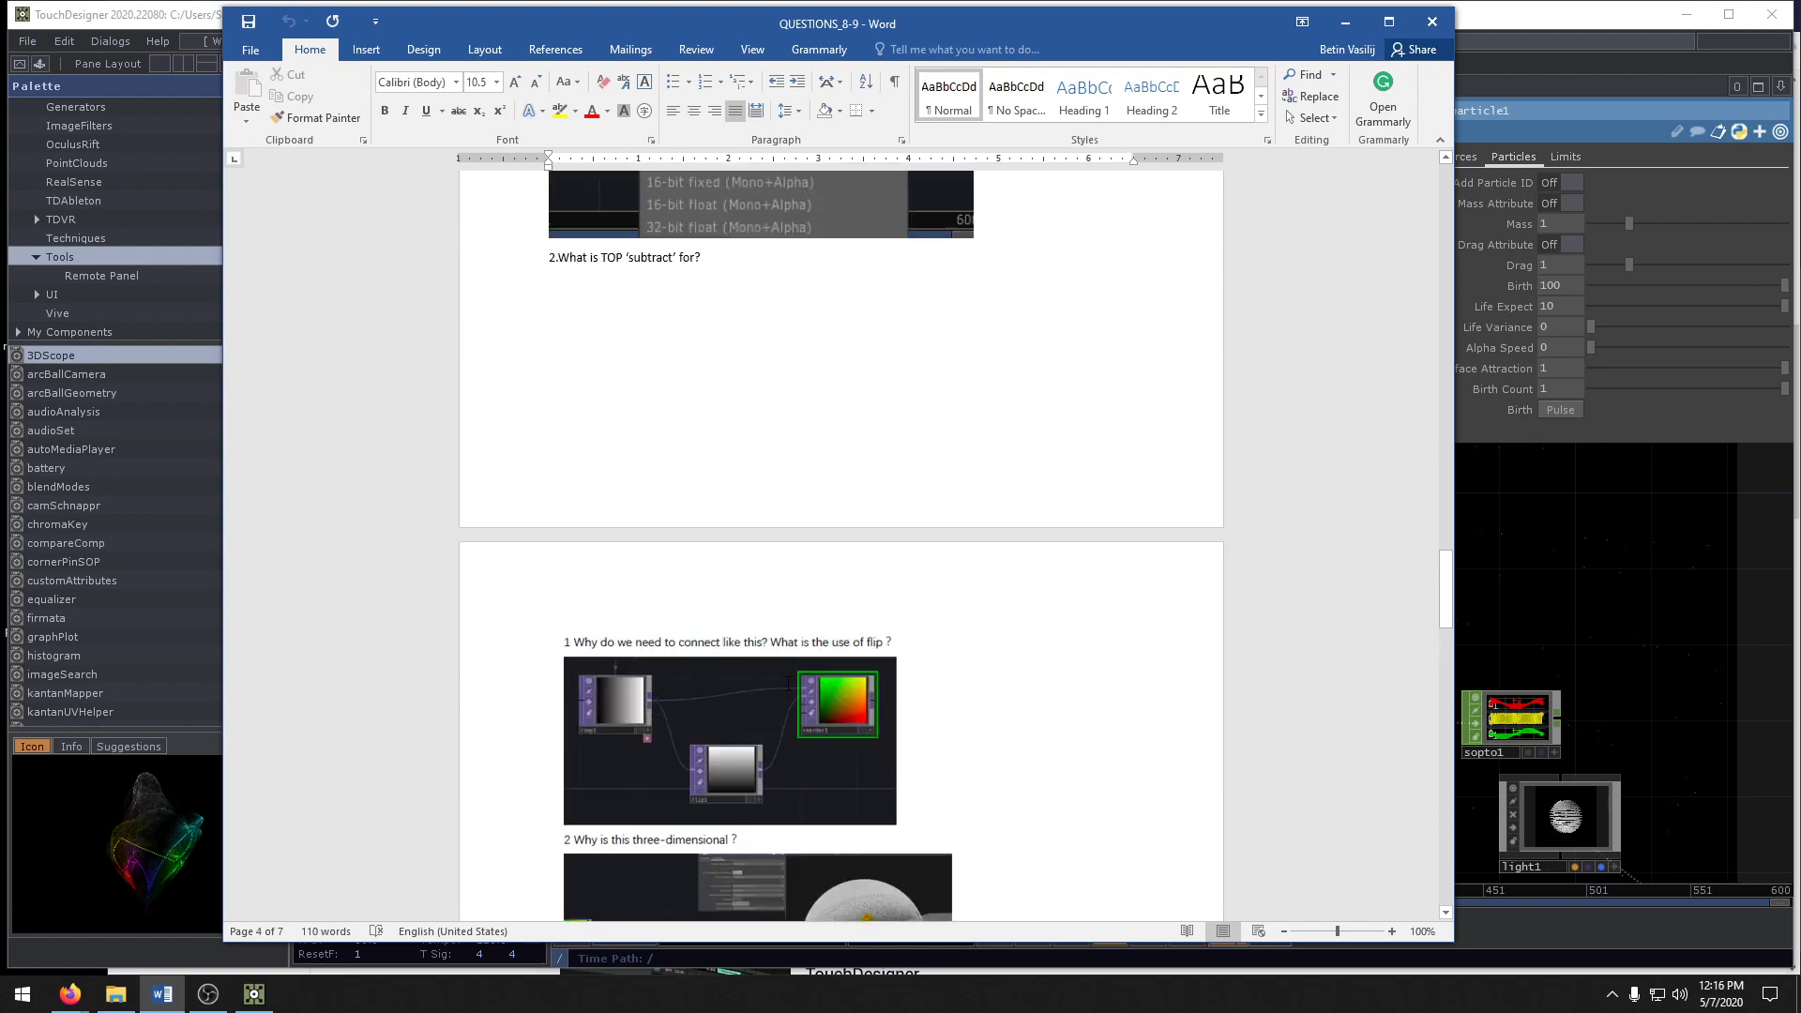
scroll(788, 684, up, 9)
scroll(788, 690, down, 2)
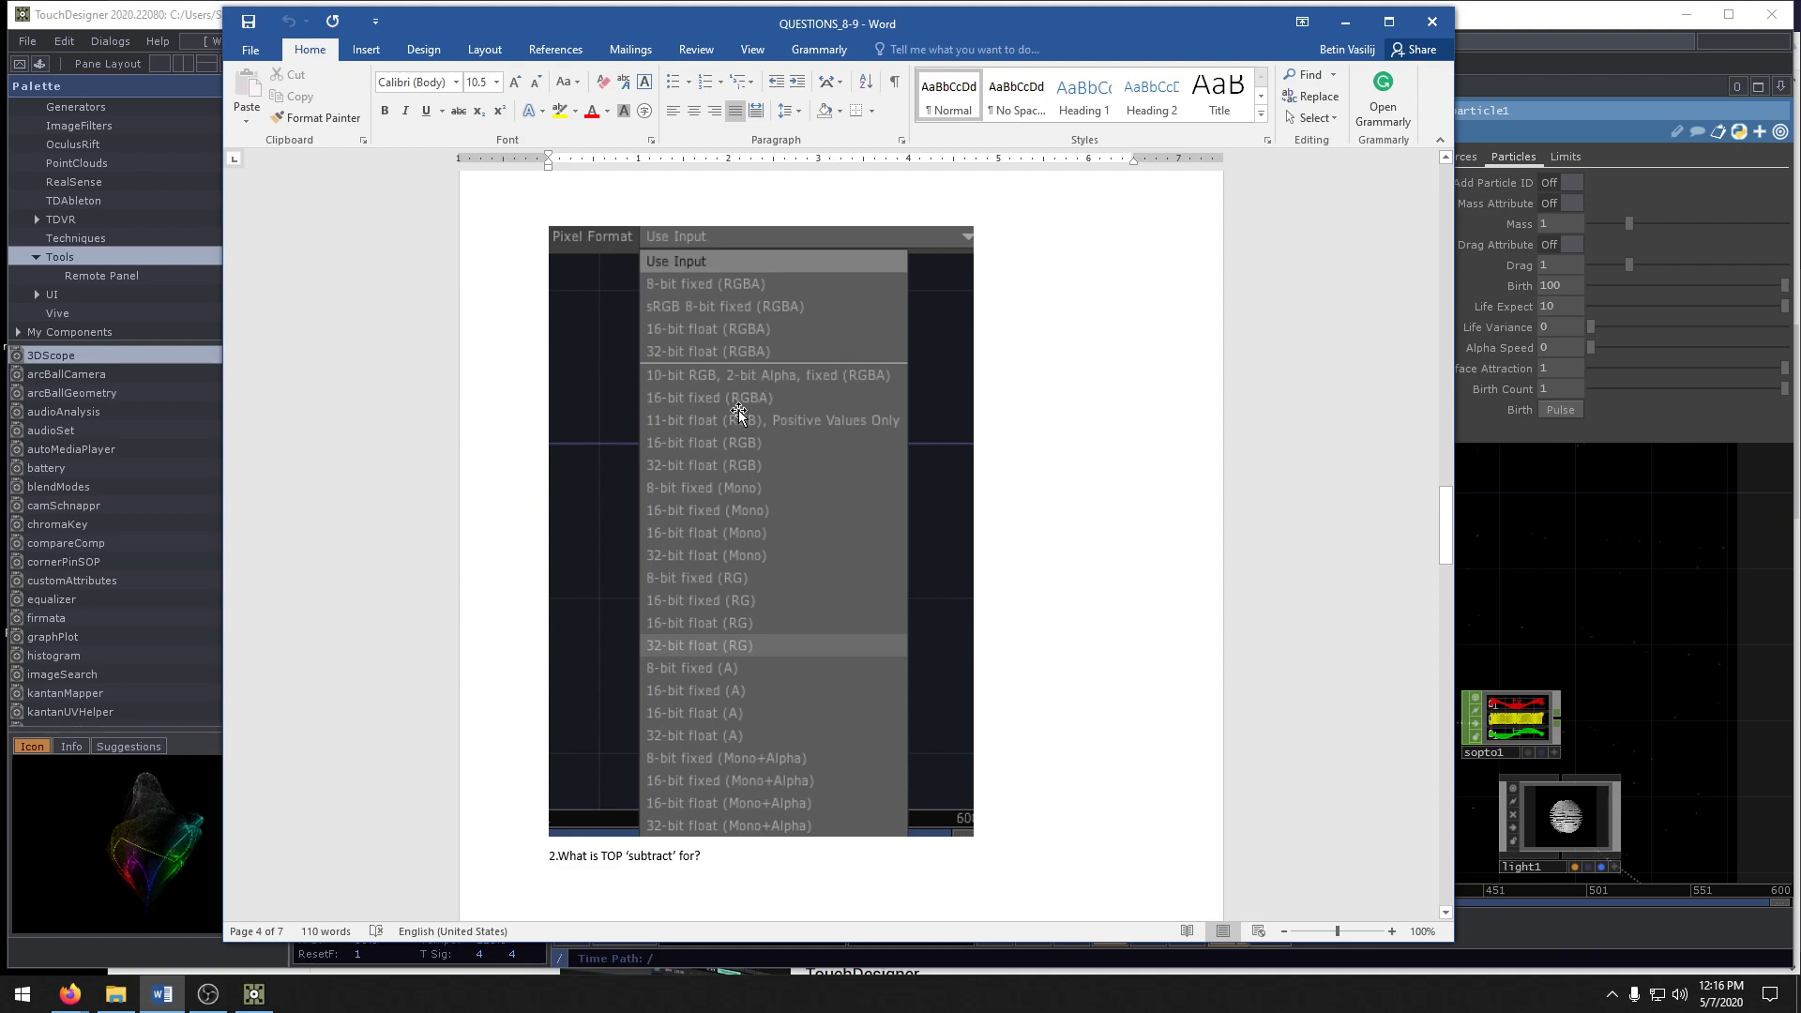
- Return to TouchDesigner and add a Noise TOP in the empty area below noise1
click(1658, 631)
drag(703, 329, 951, 599)
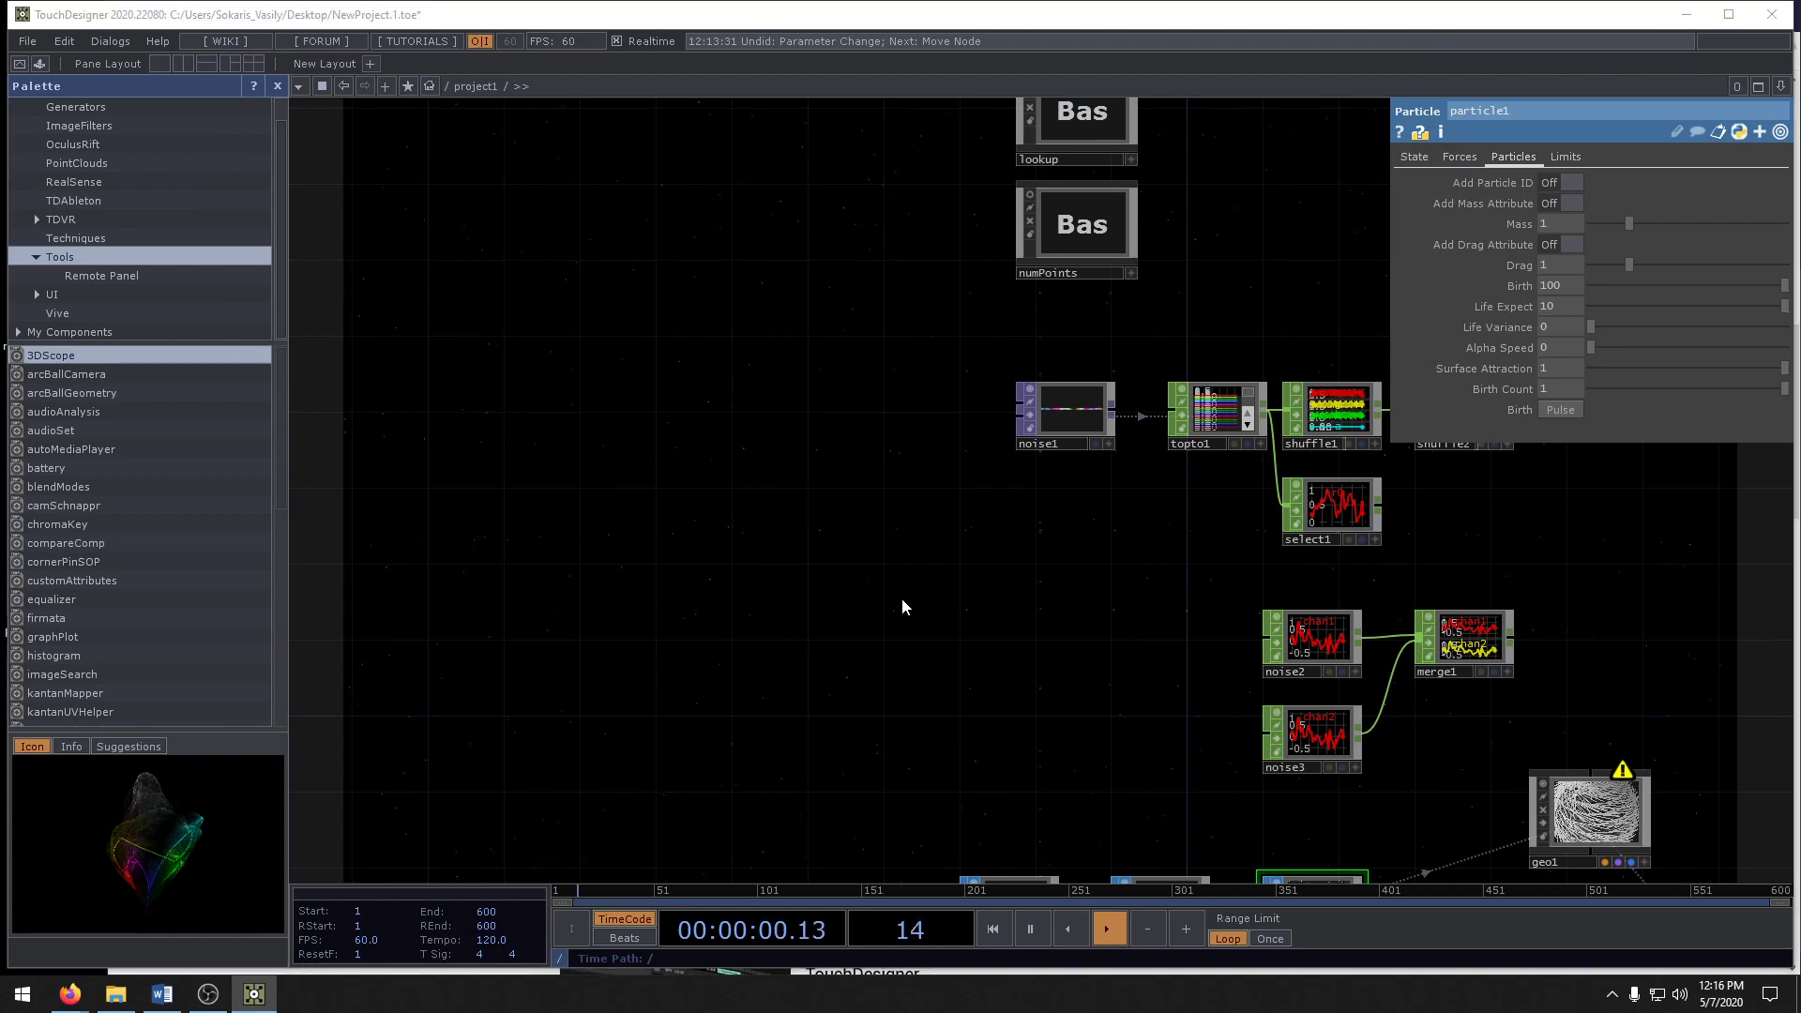
key(Tab)
text(noi)
click(823, 507)
click(867, 577)
- Inspect the new Noise TOP's operator info and enlarged image, and check the Pixel Format list in the Word document again
middle_click(867, 575)
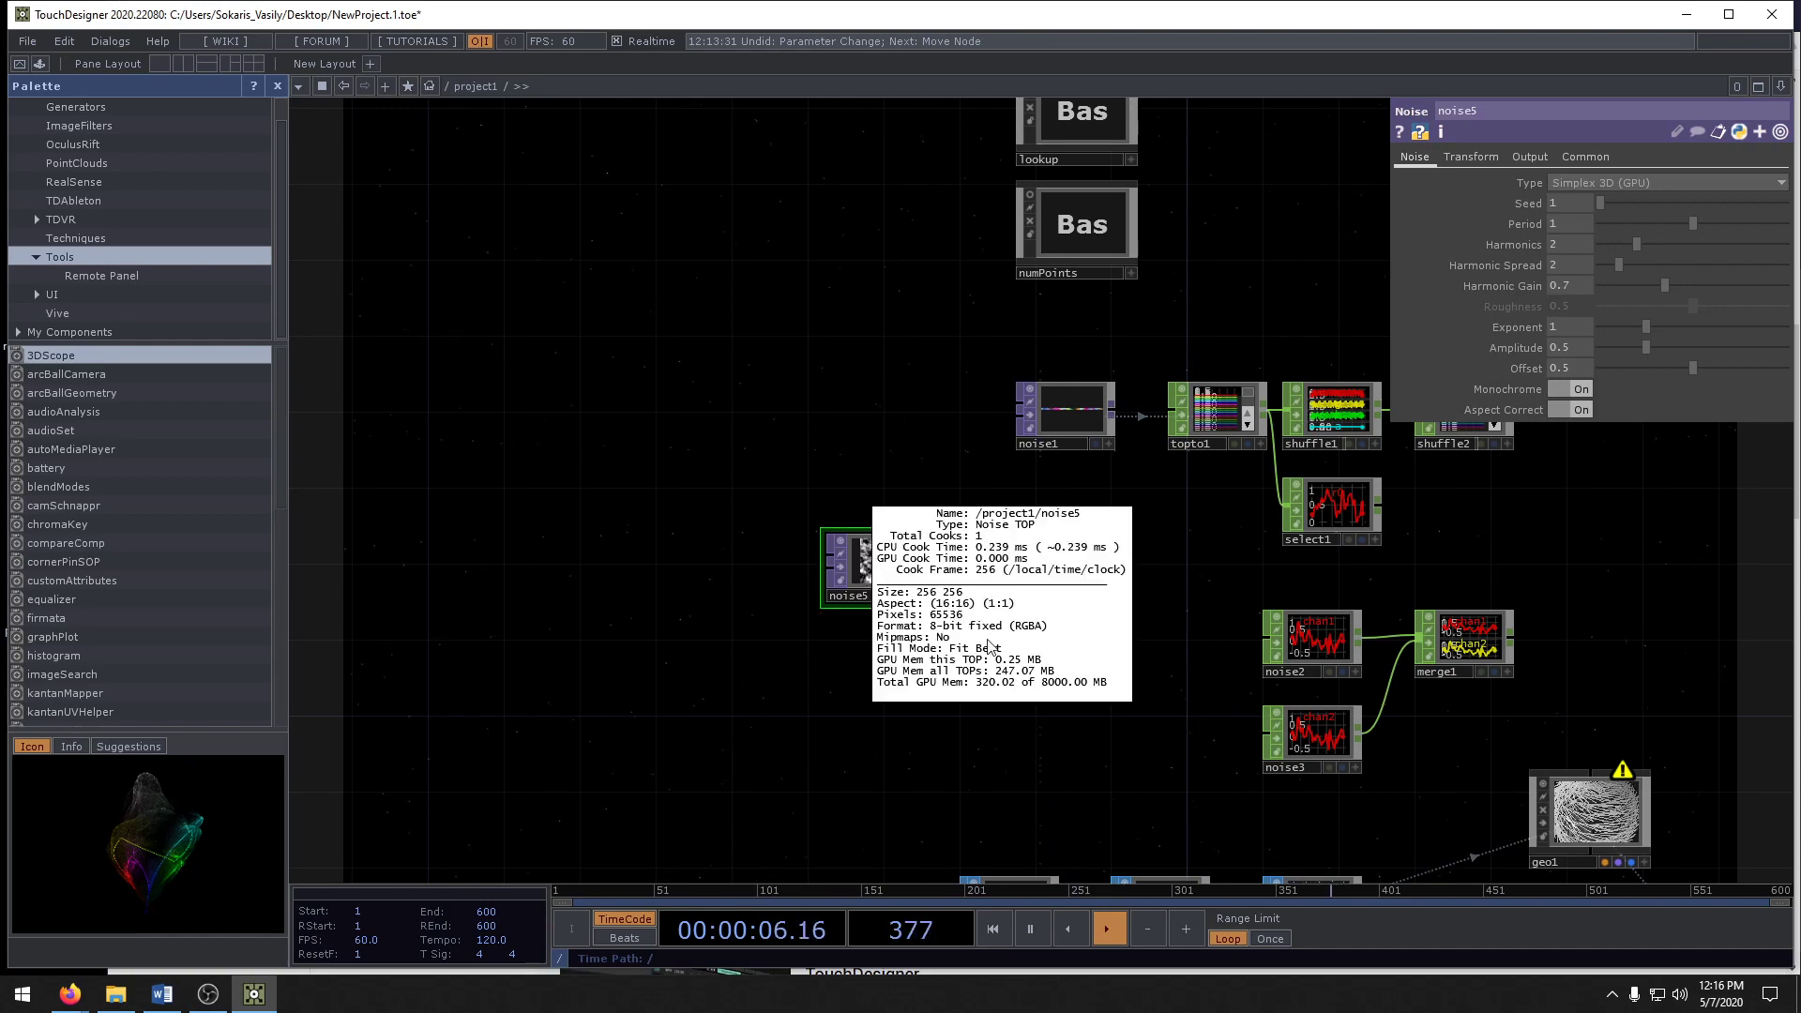
scroll(873, 555, up, 5)
scroll(874, 555, up, 3)
scroll(877, 559, down, 1)
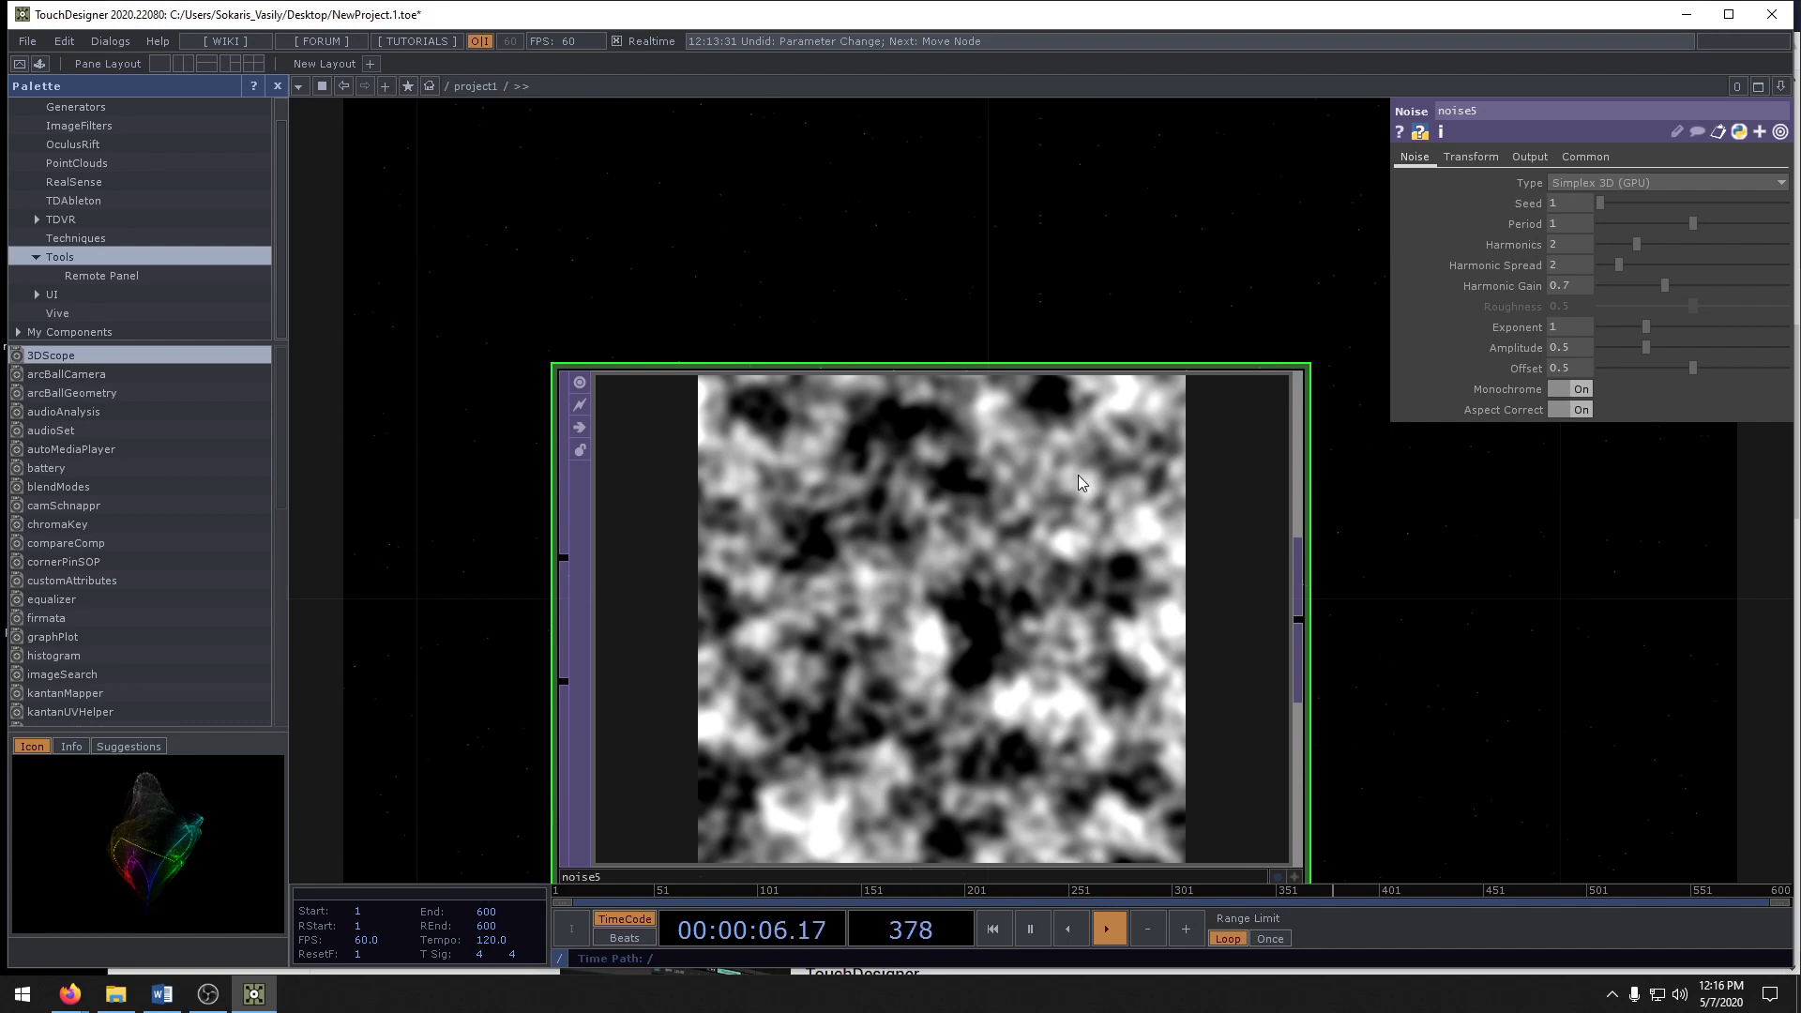
middle_click(1063, 520)
drag(1331, 536, 974, 134)
scroll(1069, 608, down, 5)
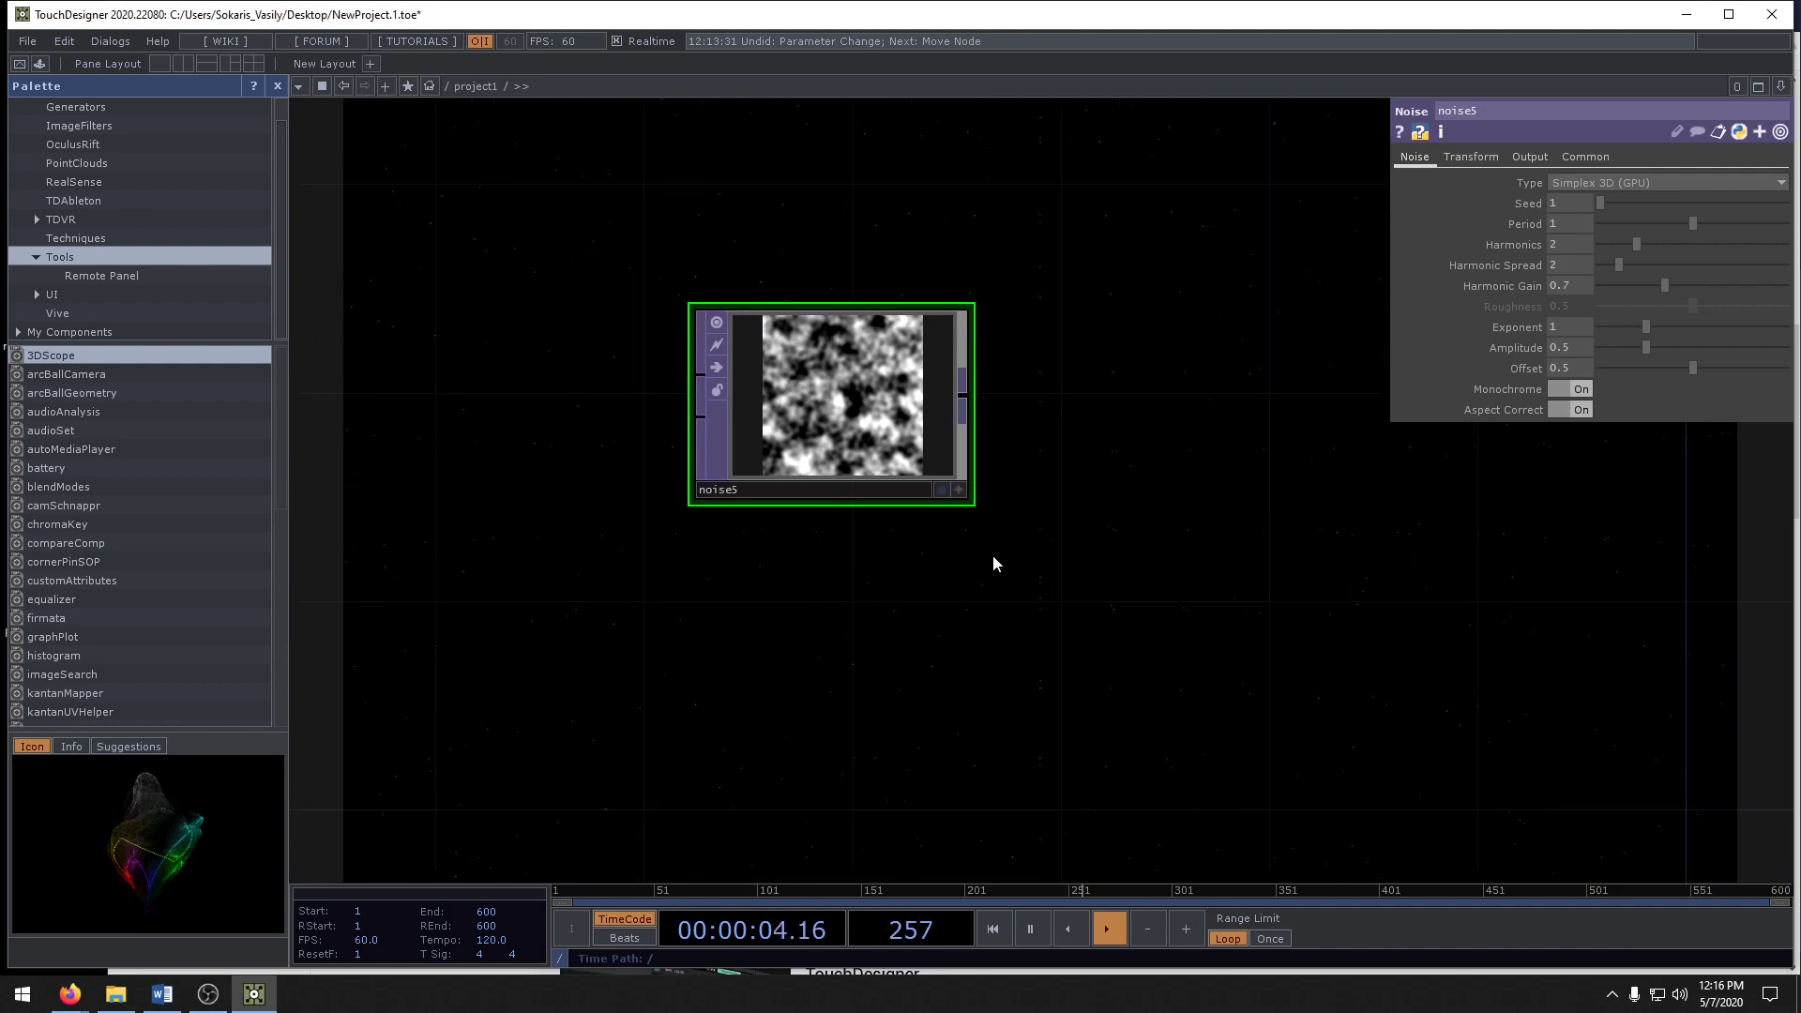
key(alt+Tab)
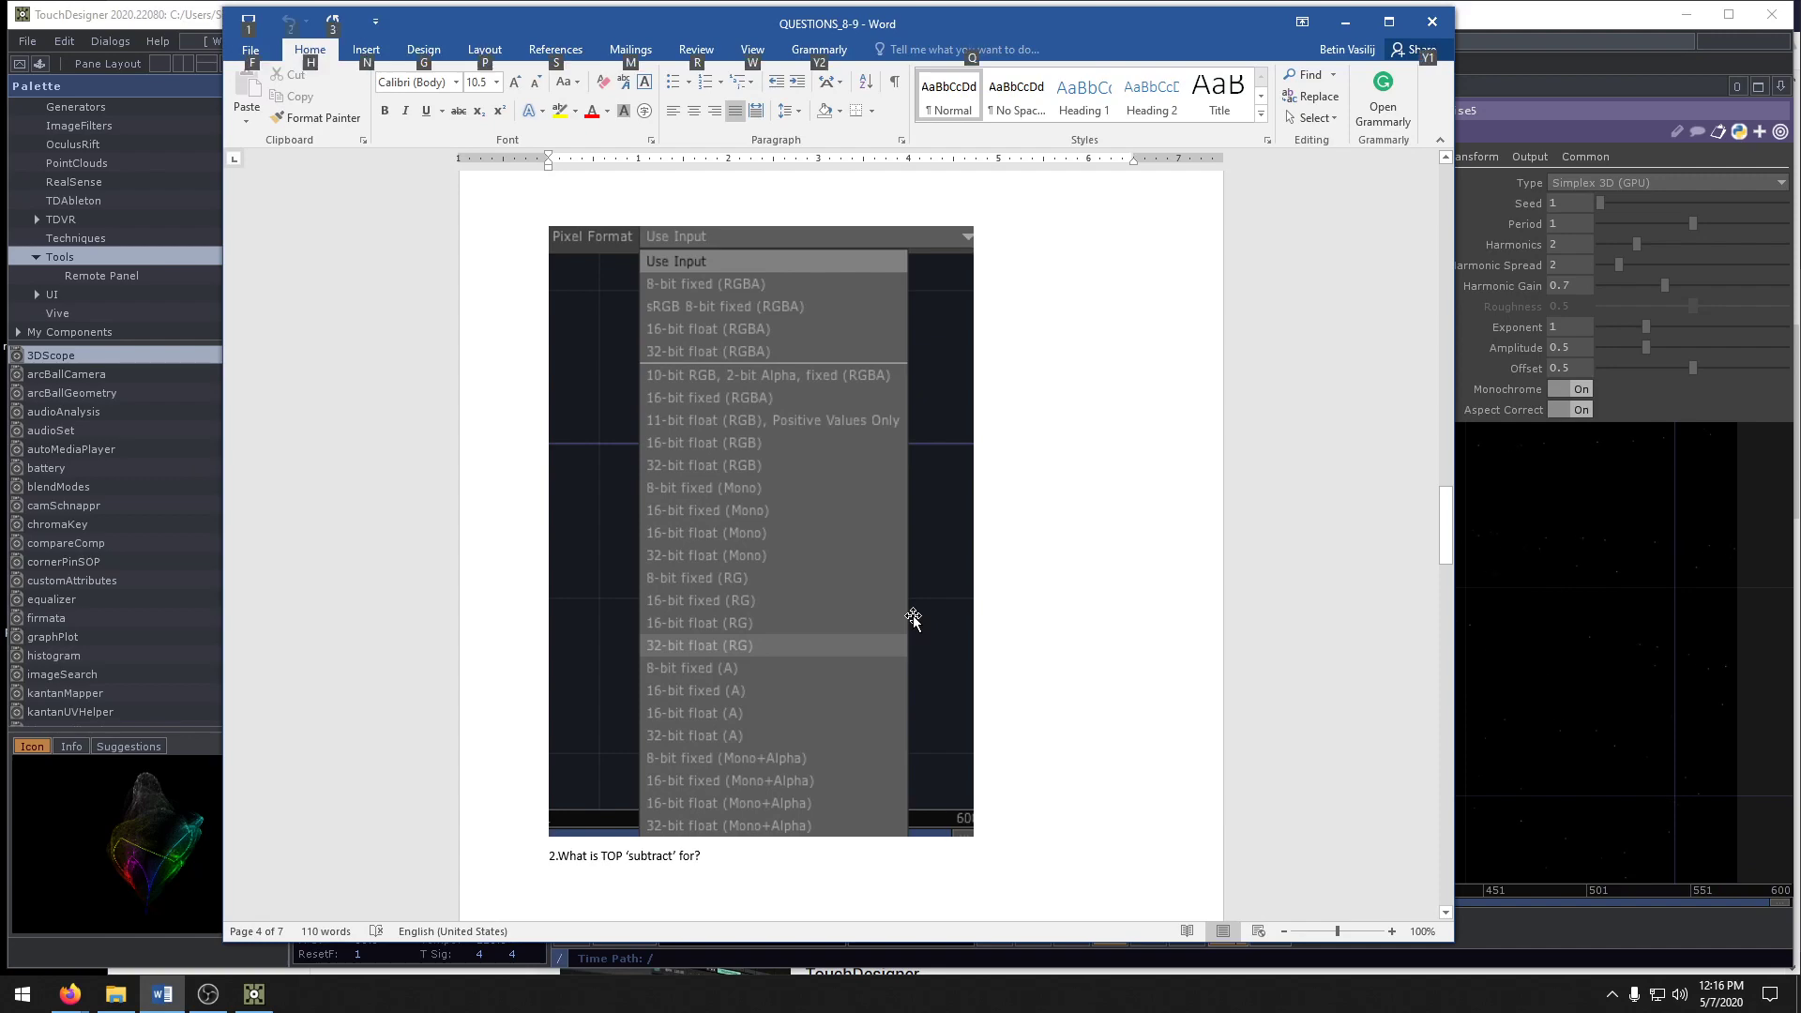
key(alt+Tab)
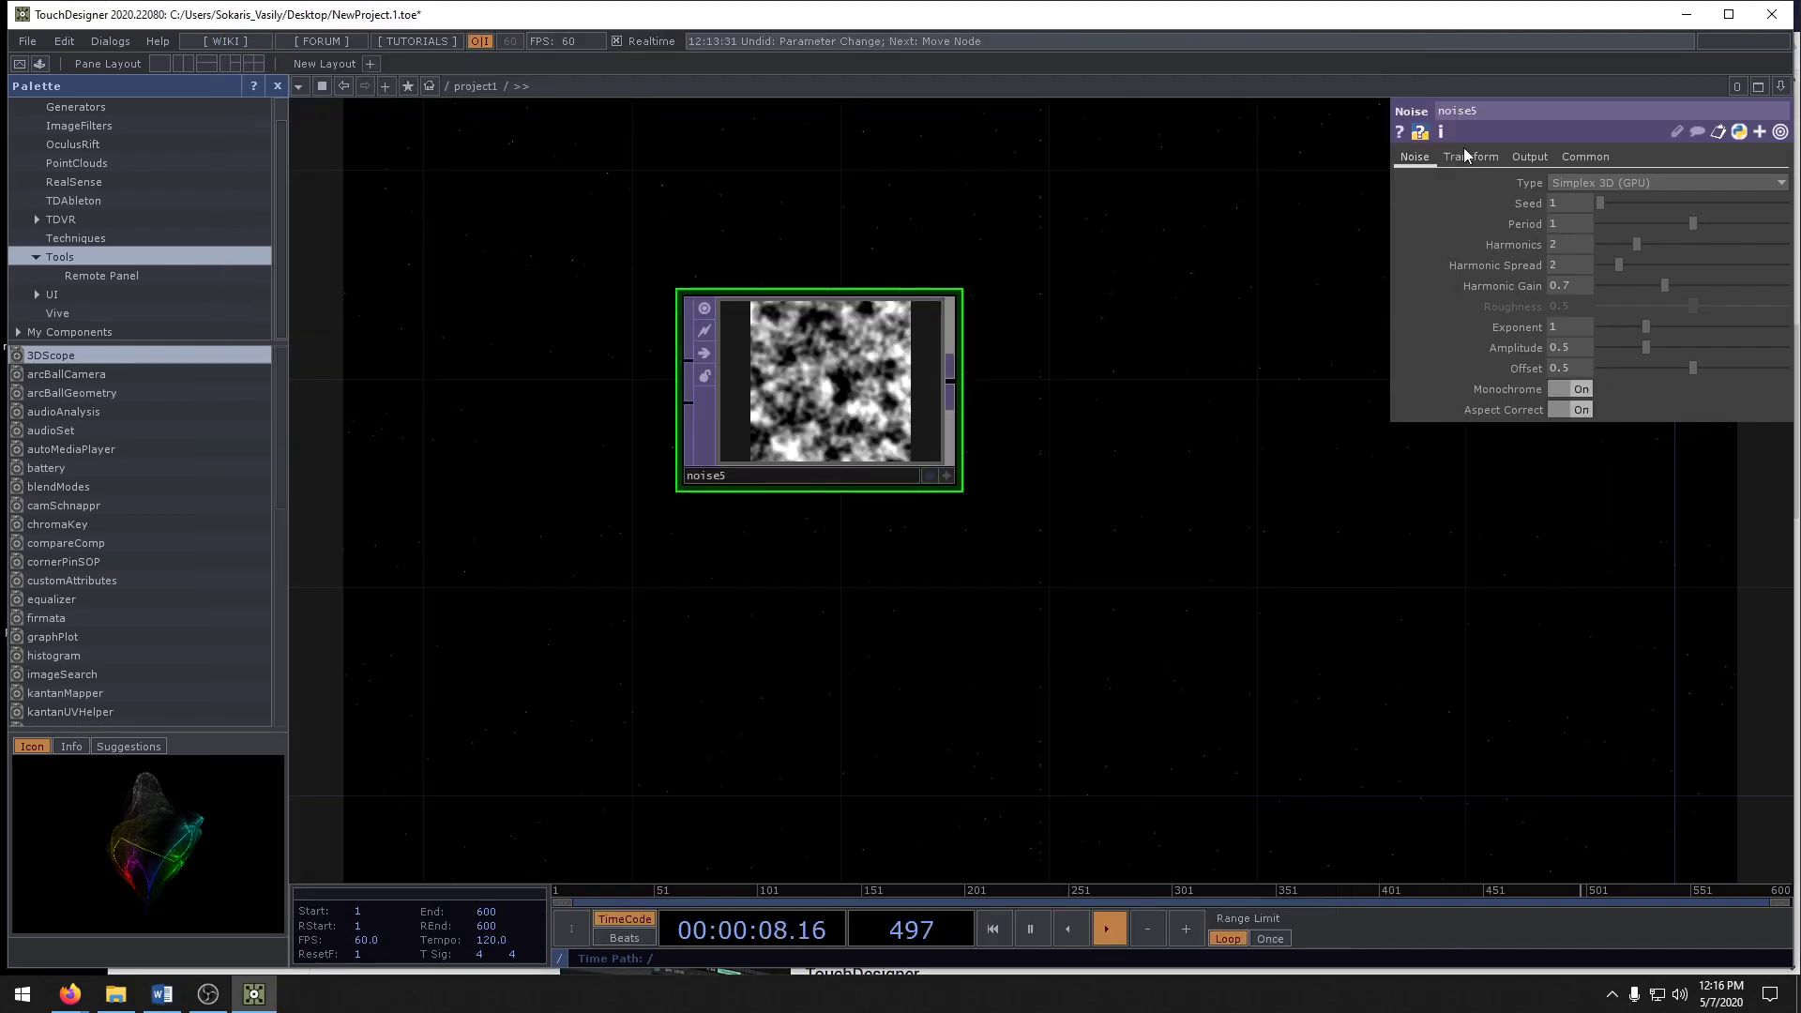
- Enter the network of the SSAO component above the lookup component
click(1461, 167)
drag(1301, 374, 793, 654)
scroll(969, 563, down, 7)
scroll(737, 412, up, 4)
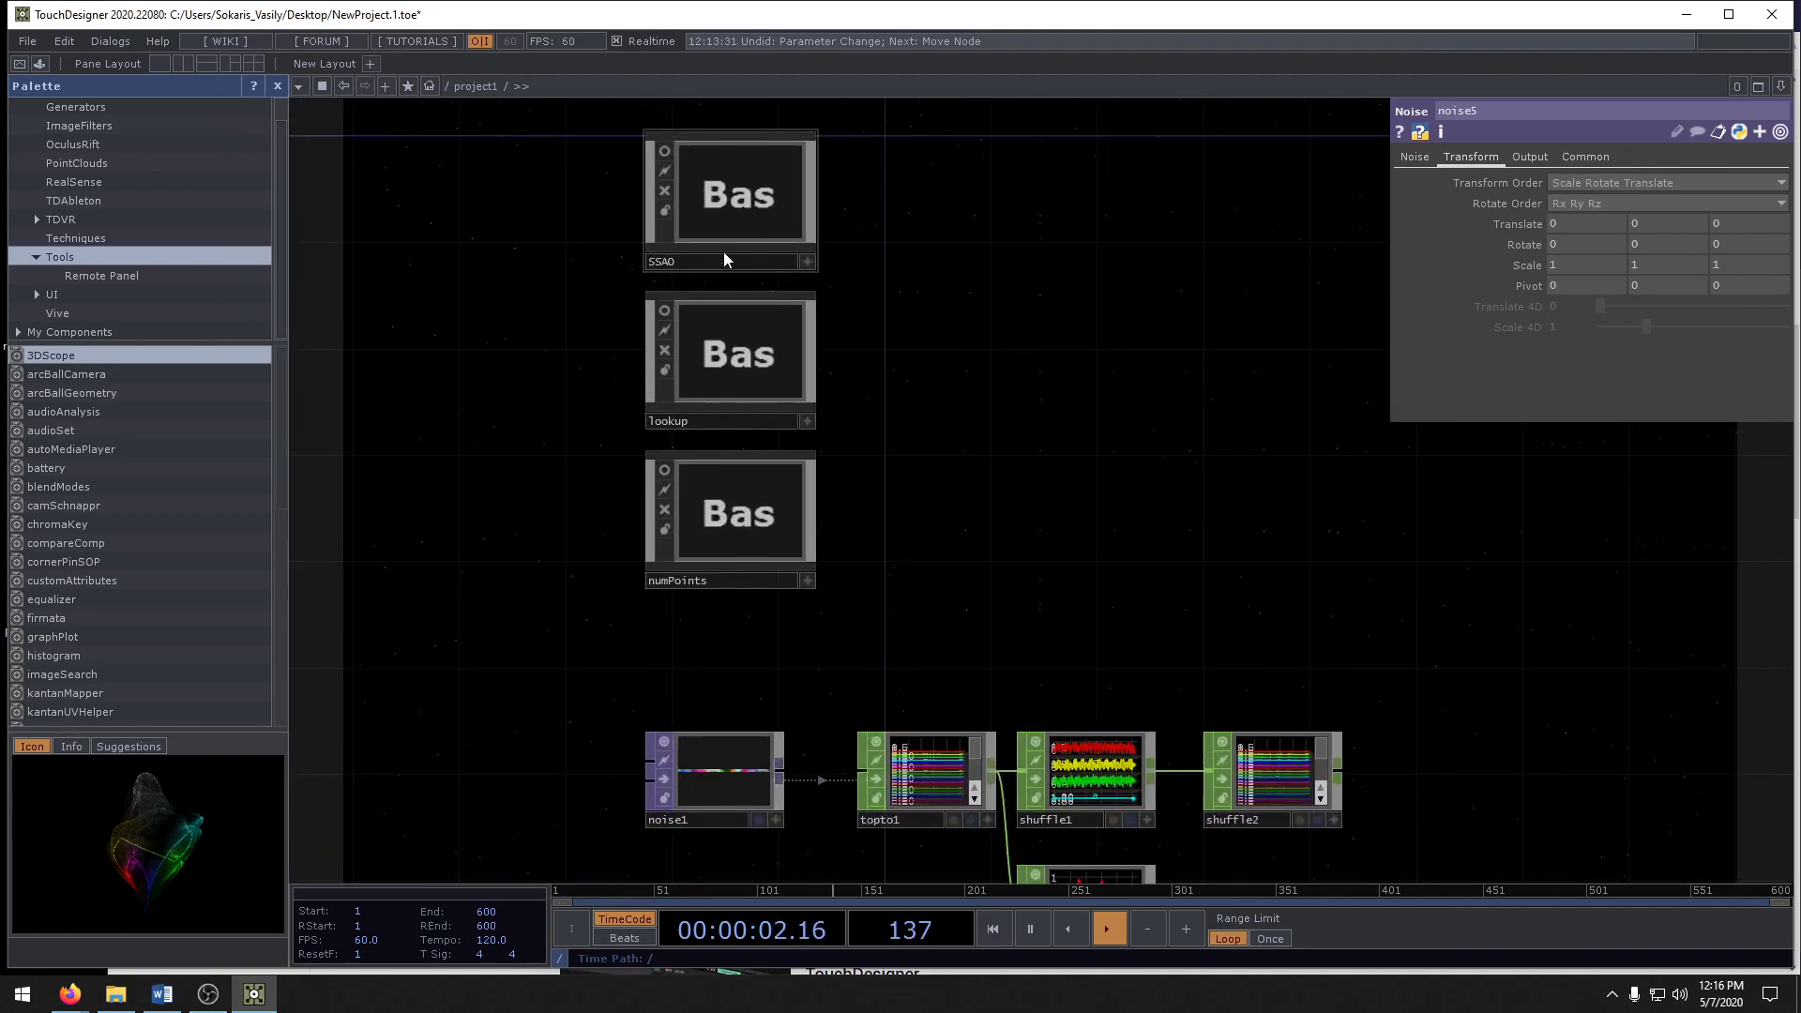
scroll(723, 251, up, 3)
drag(1051, 617, 1614, 857)
scroll(896, 607, down, 7)
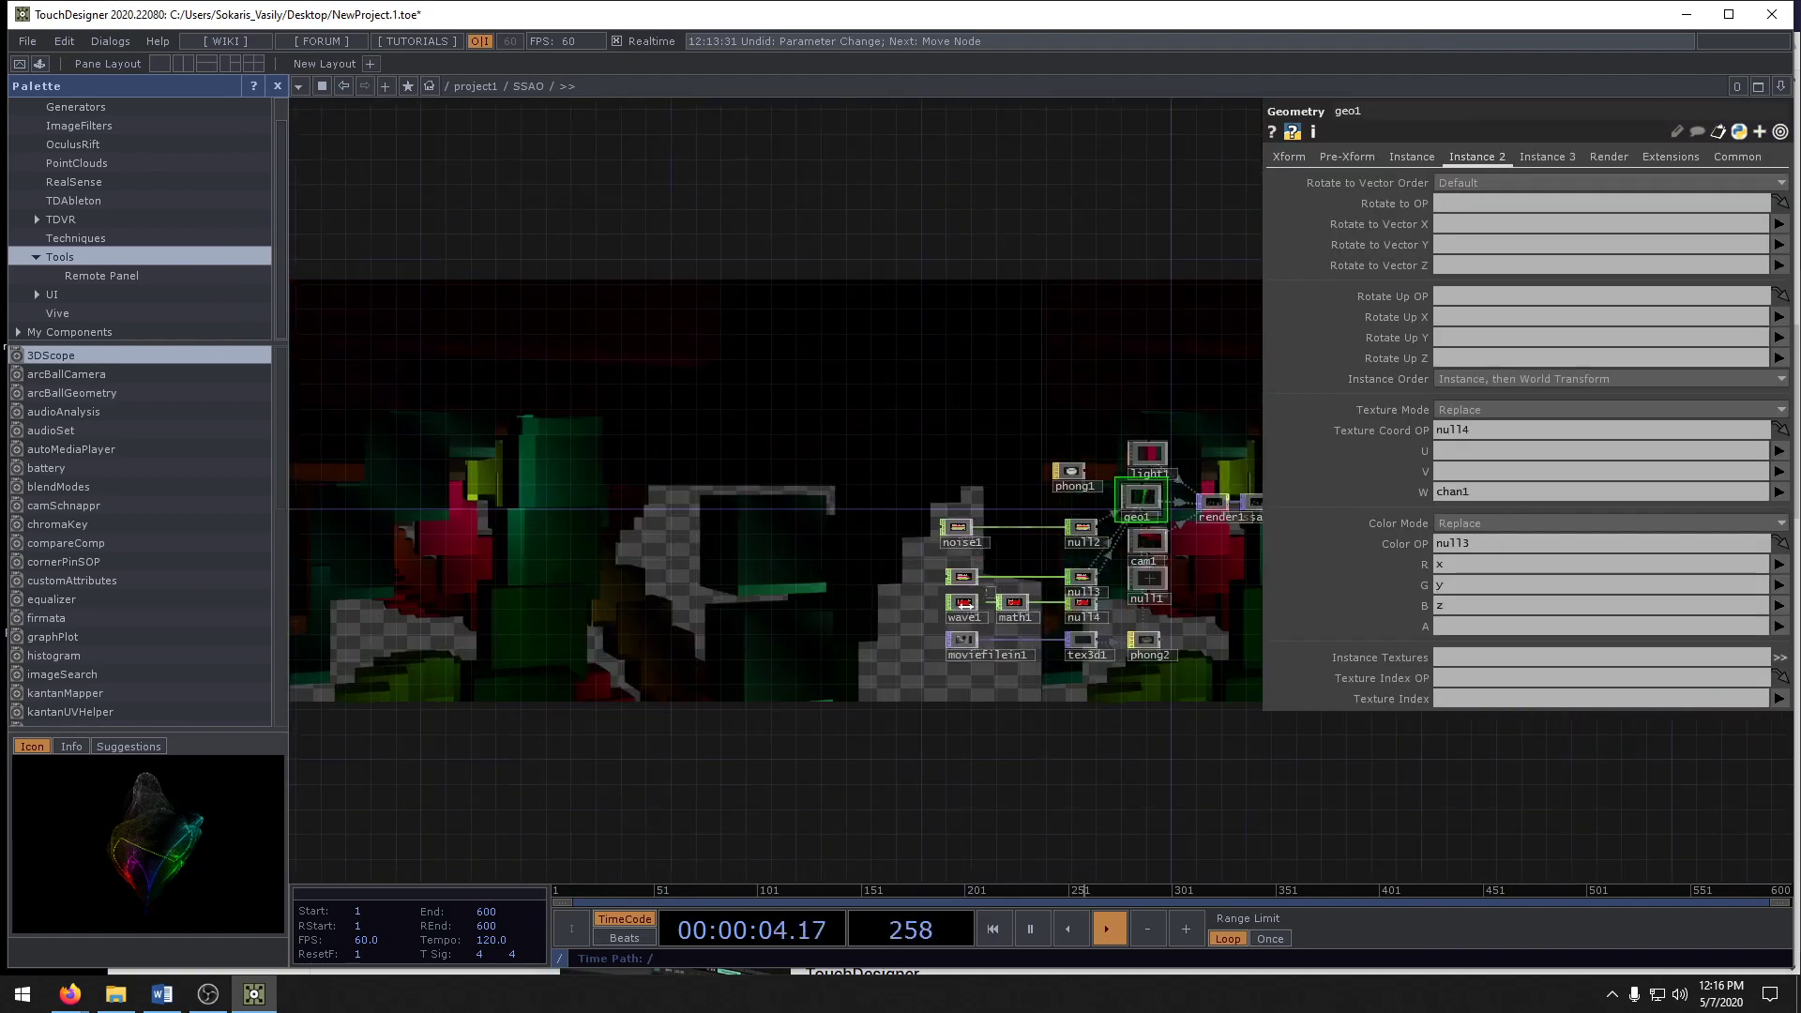
- Add a Noise TOP beside the noise1 CHOP in the SSAO network
scroll(1020, 605, up, 4)
scroll(1020, 605, up, 2)
drag(789, 340, 695, 419)
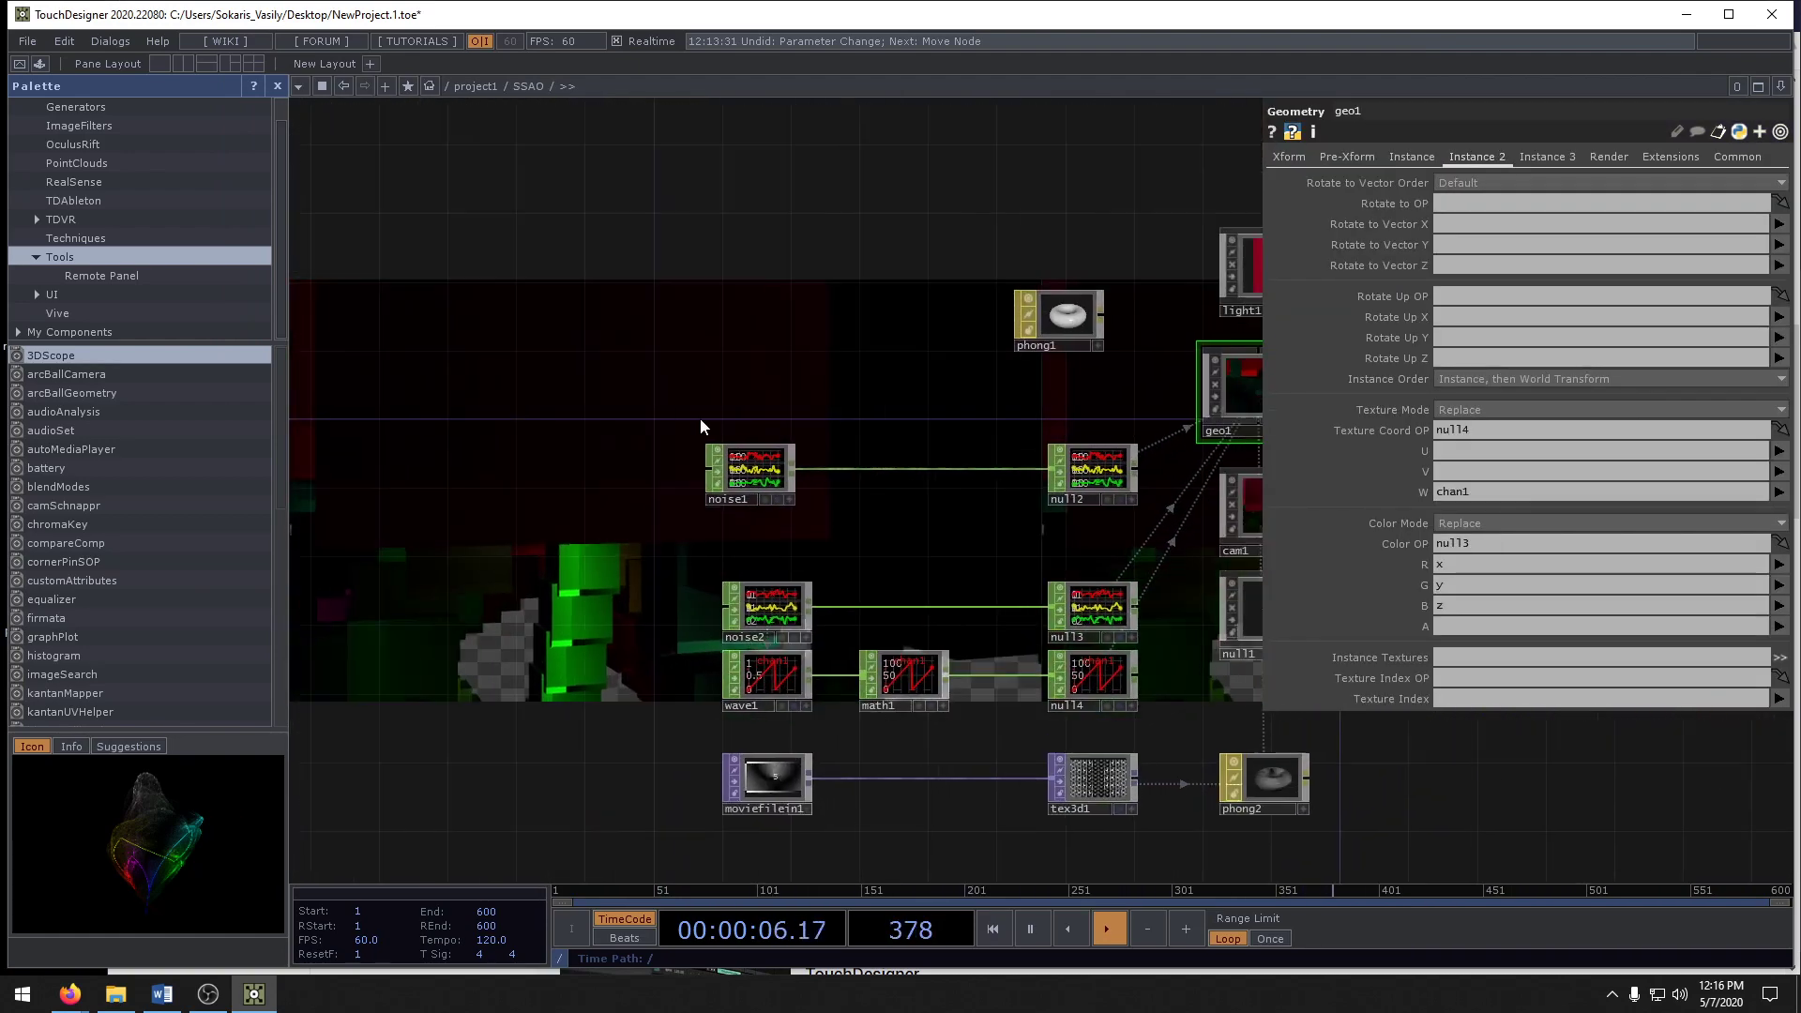
drag(572, 419, 711, 448)
key(Tab)
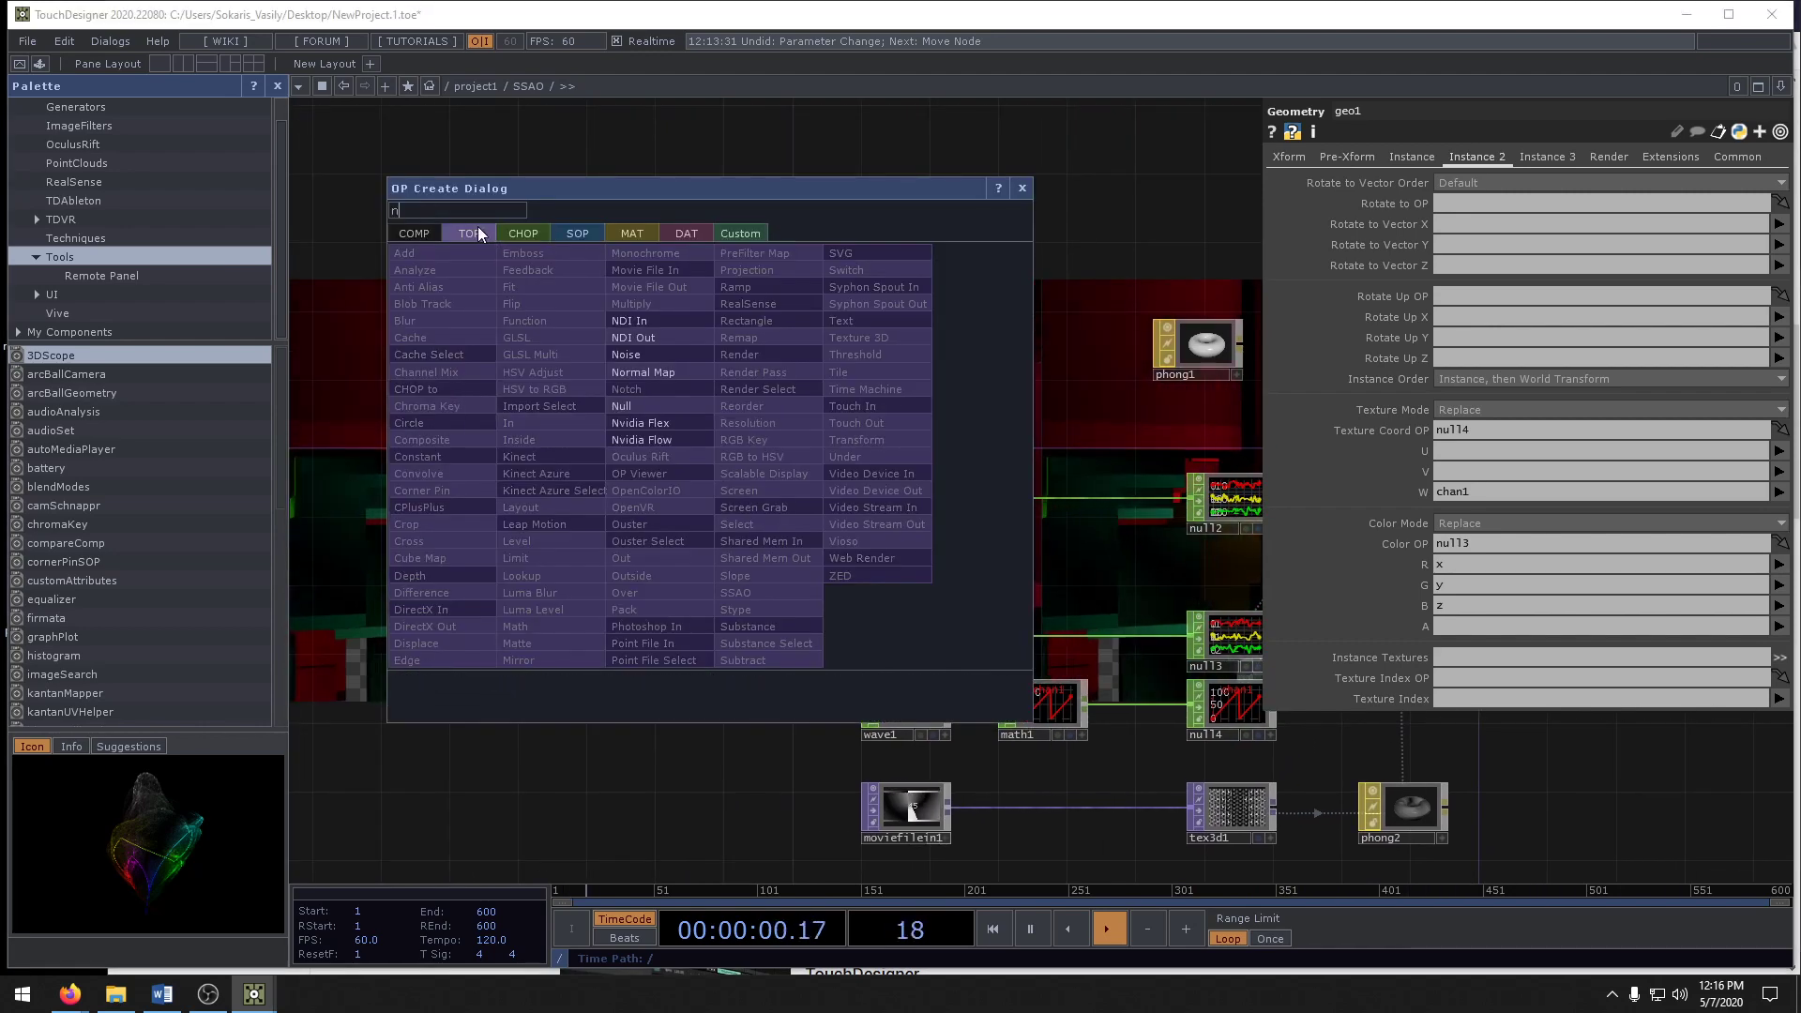
text(noi)
click(626, 355)
click(682, 482)
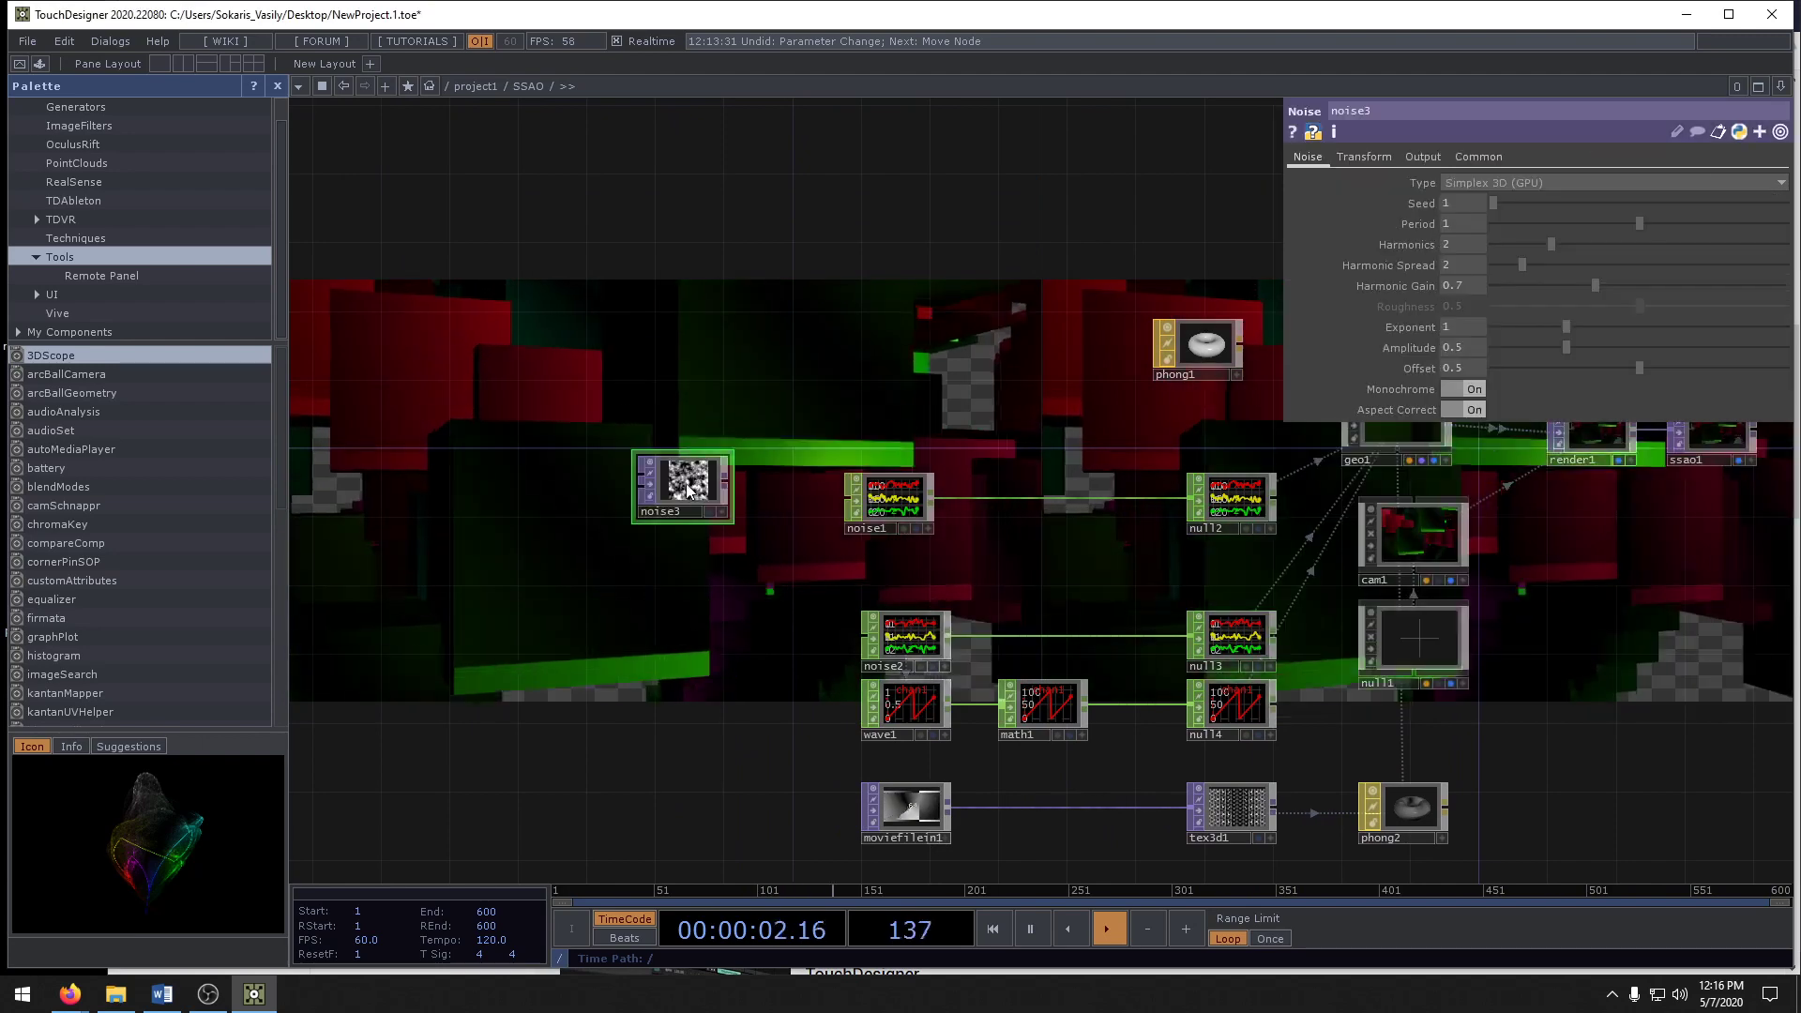
- Set the resolution of noise3 to 600 by 1 and turn off its Monochrome option
click(1478, 157)
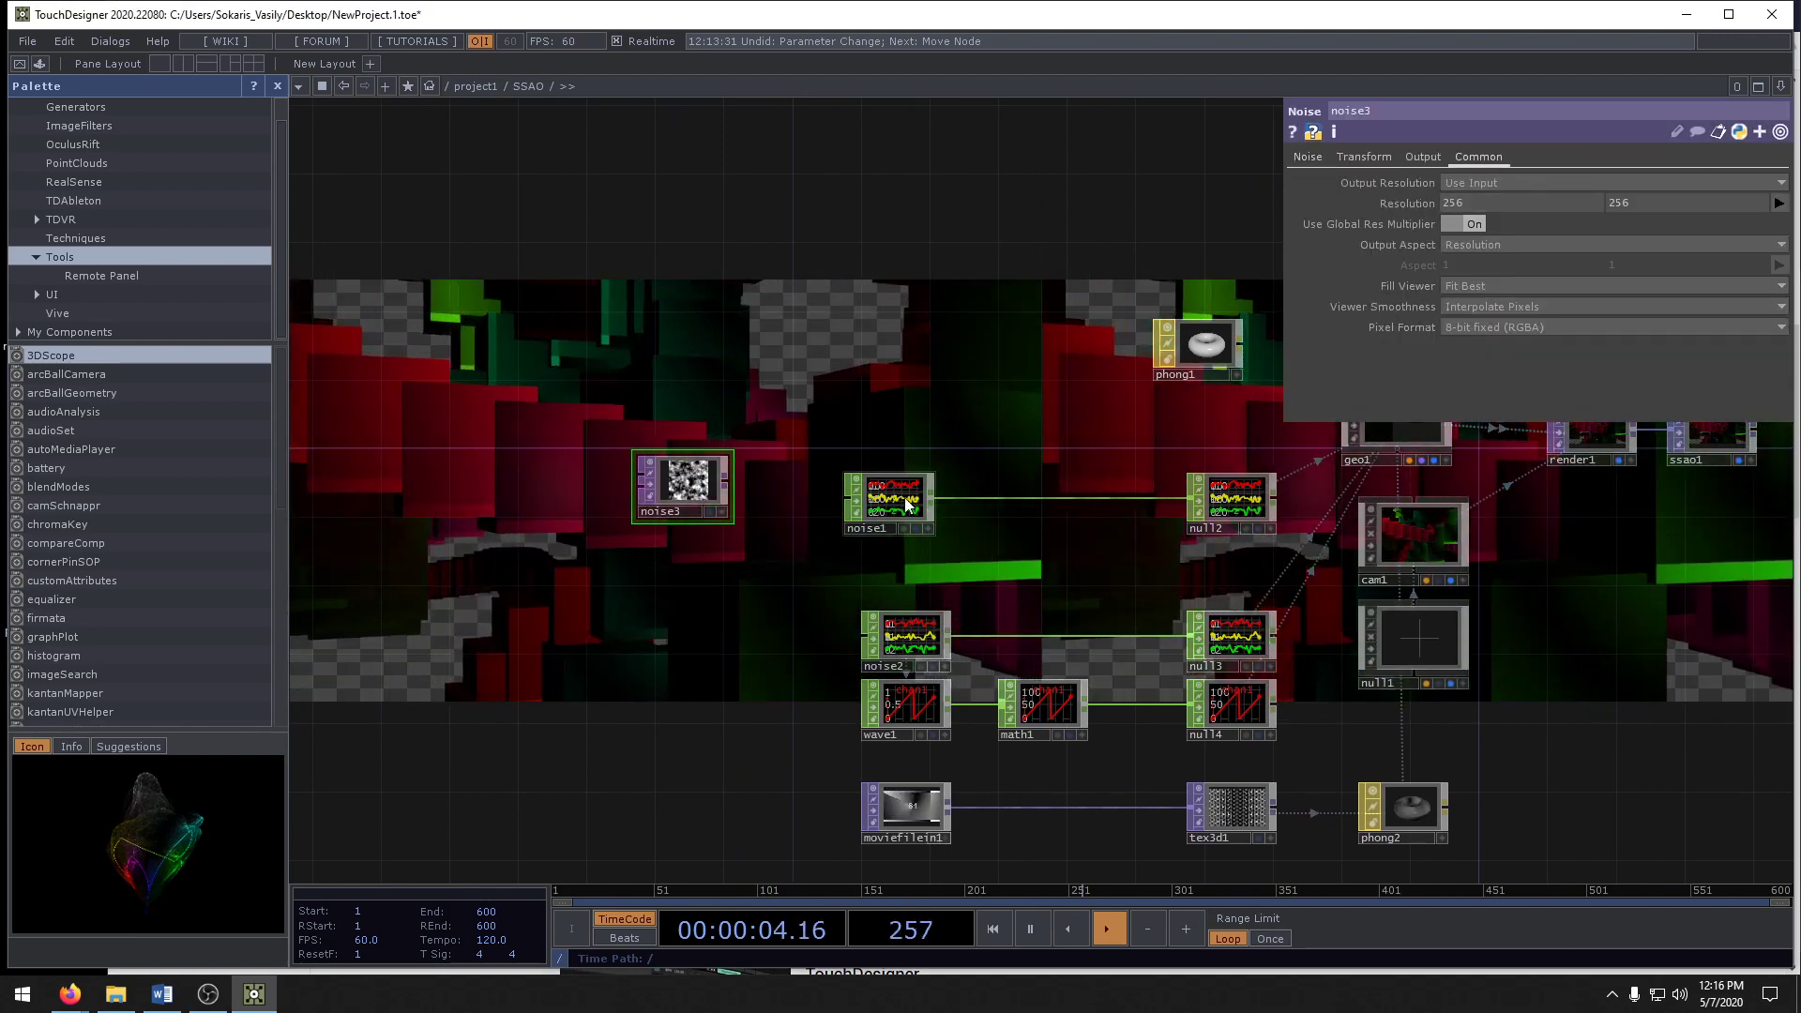
scroll(924, 481, down, 3)
drag(1480, 204, 1261, 191)
text(600)
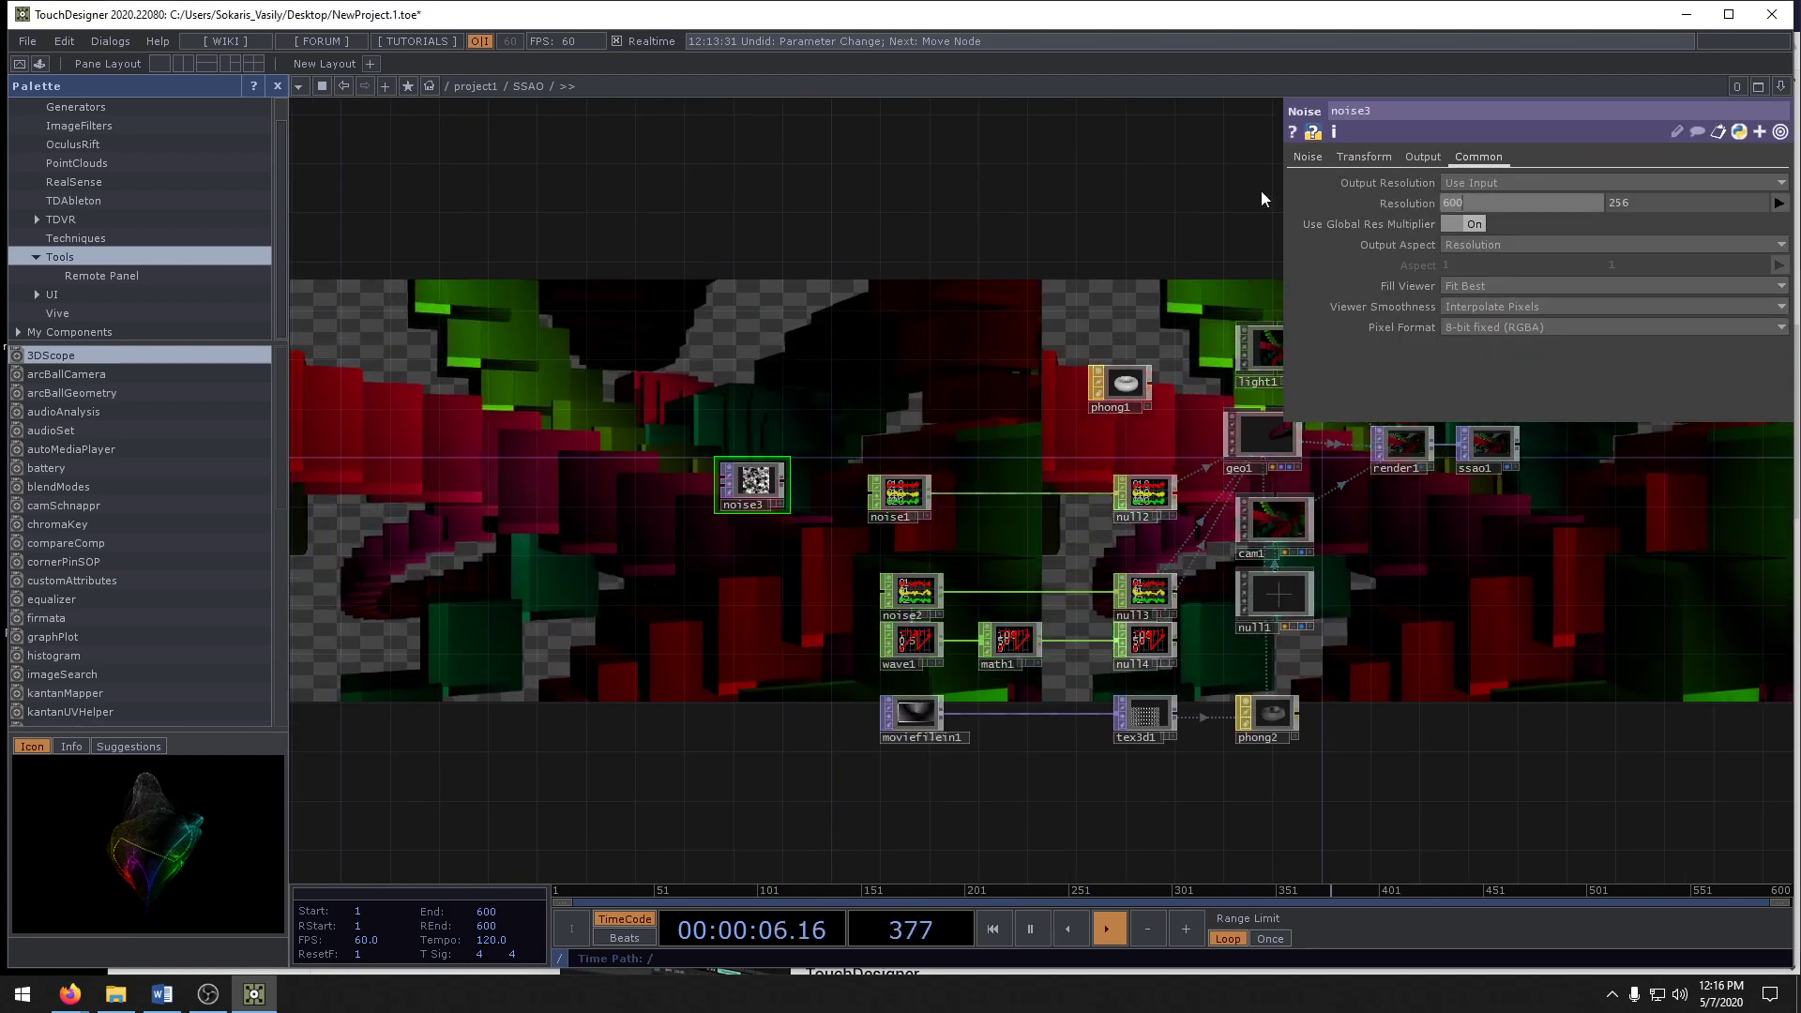
drag(1692, 205, 1090, 228)
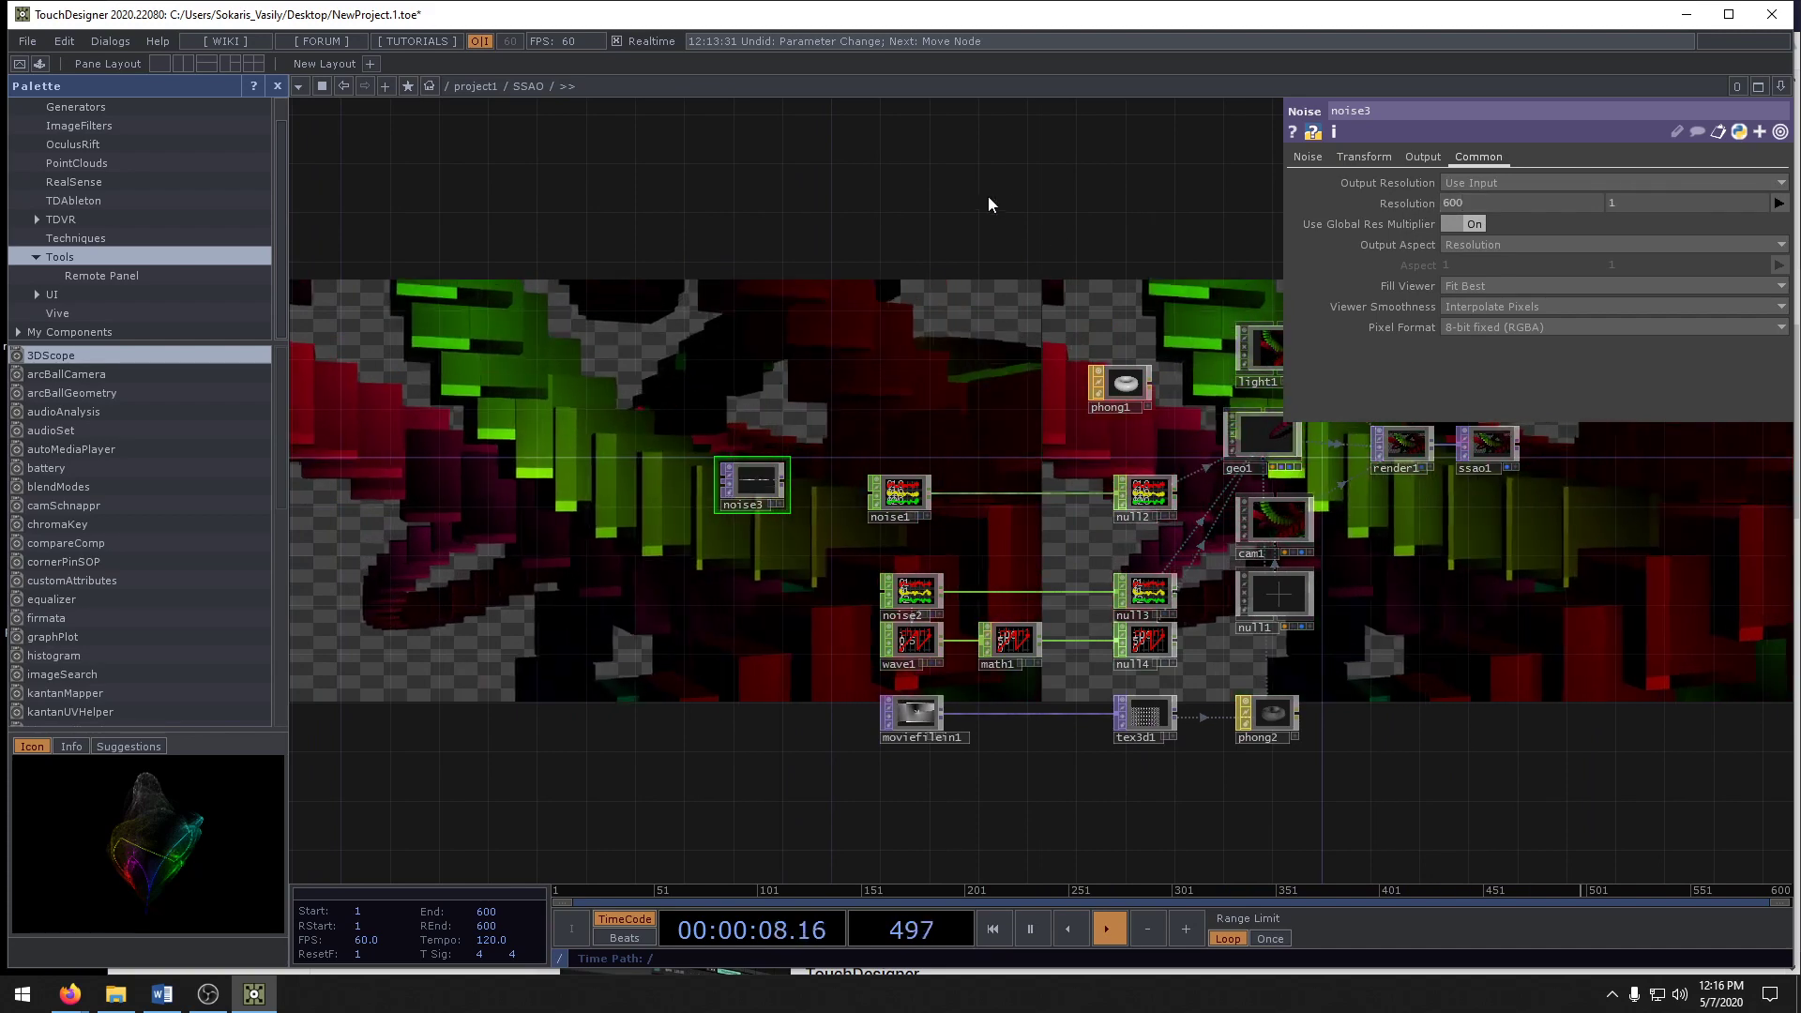
click(1307, 157)
click(1466, 391)
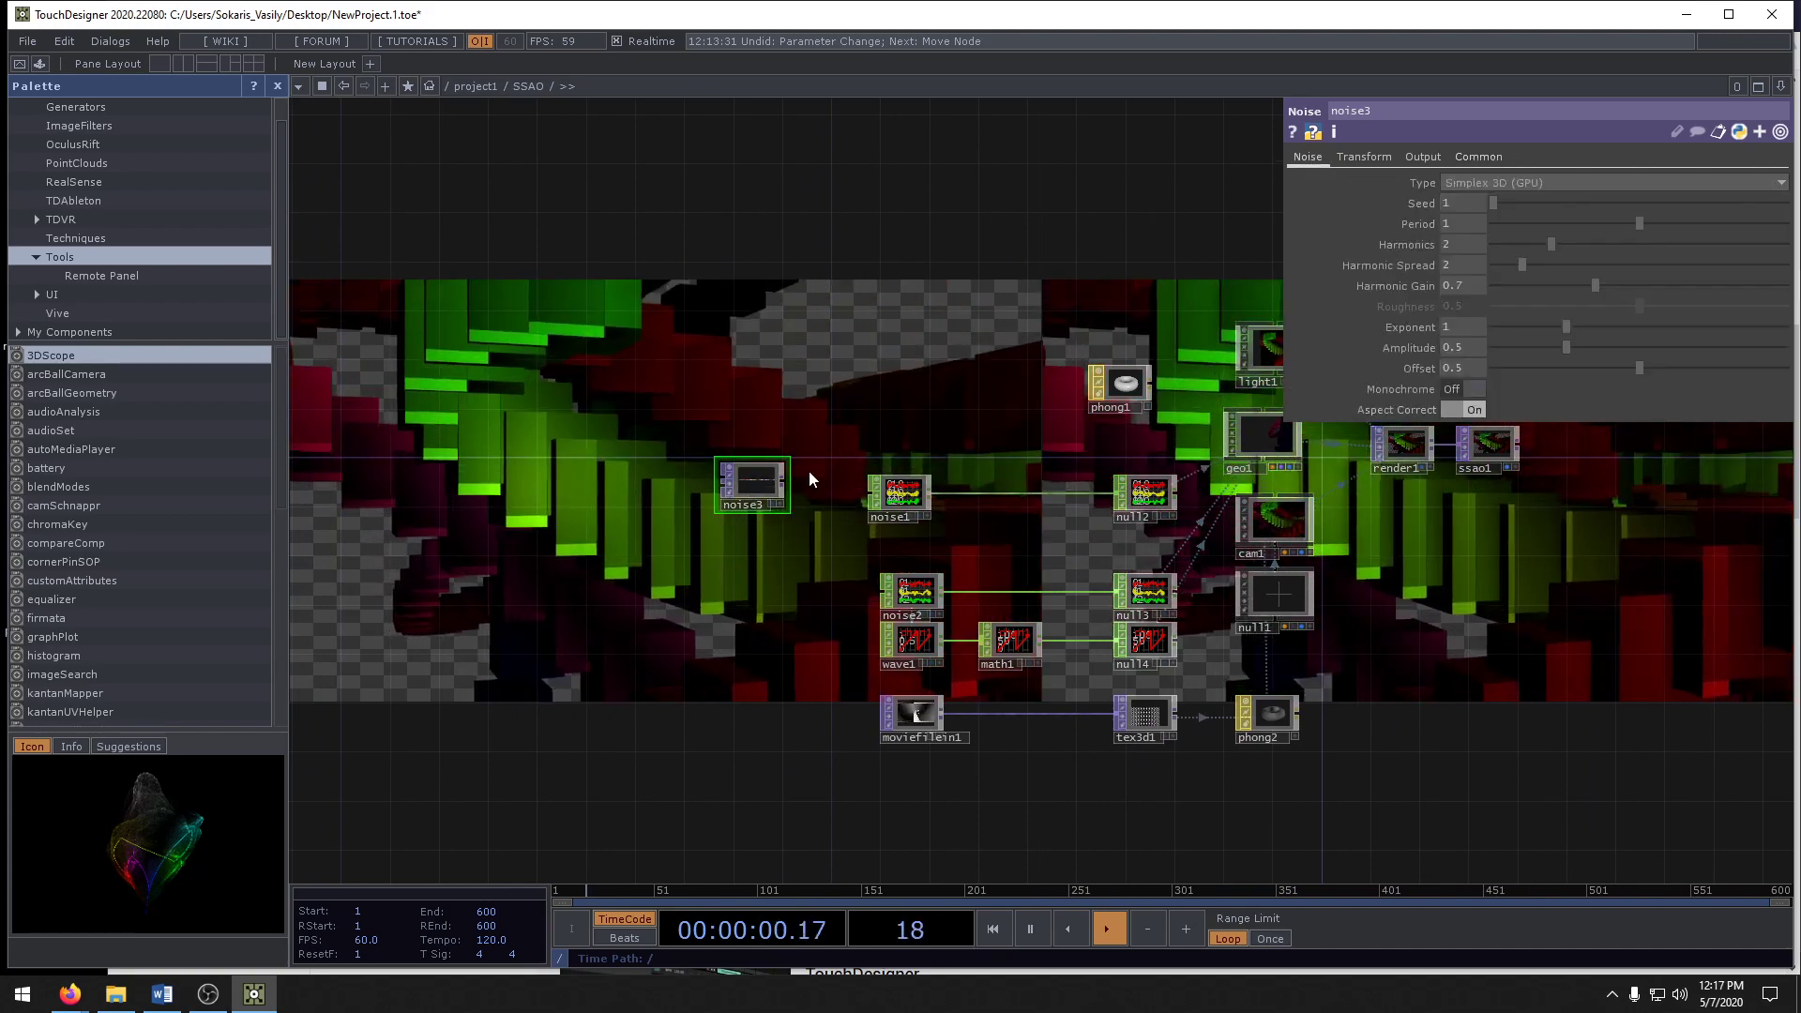
- Convert noise3 with a TOP to CHOP and connect its output to null2 in place of noise1
key(Tab)
click(591, 264)
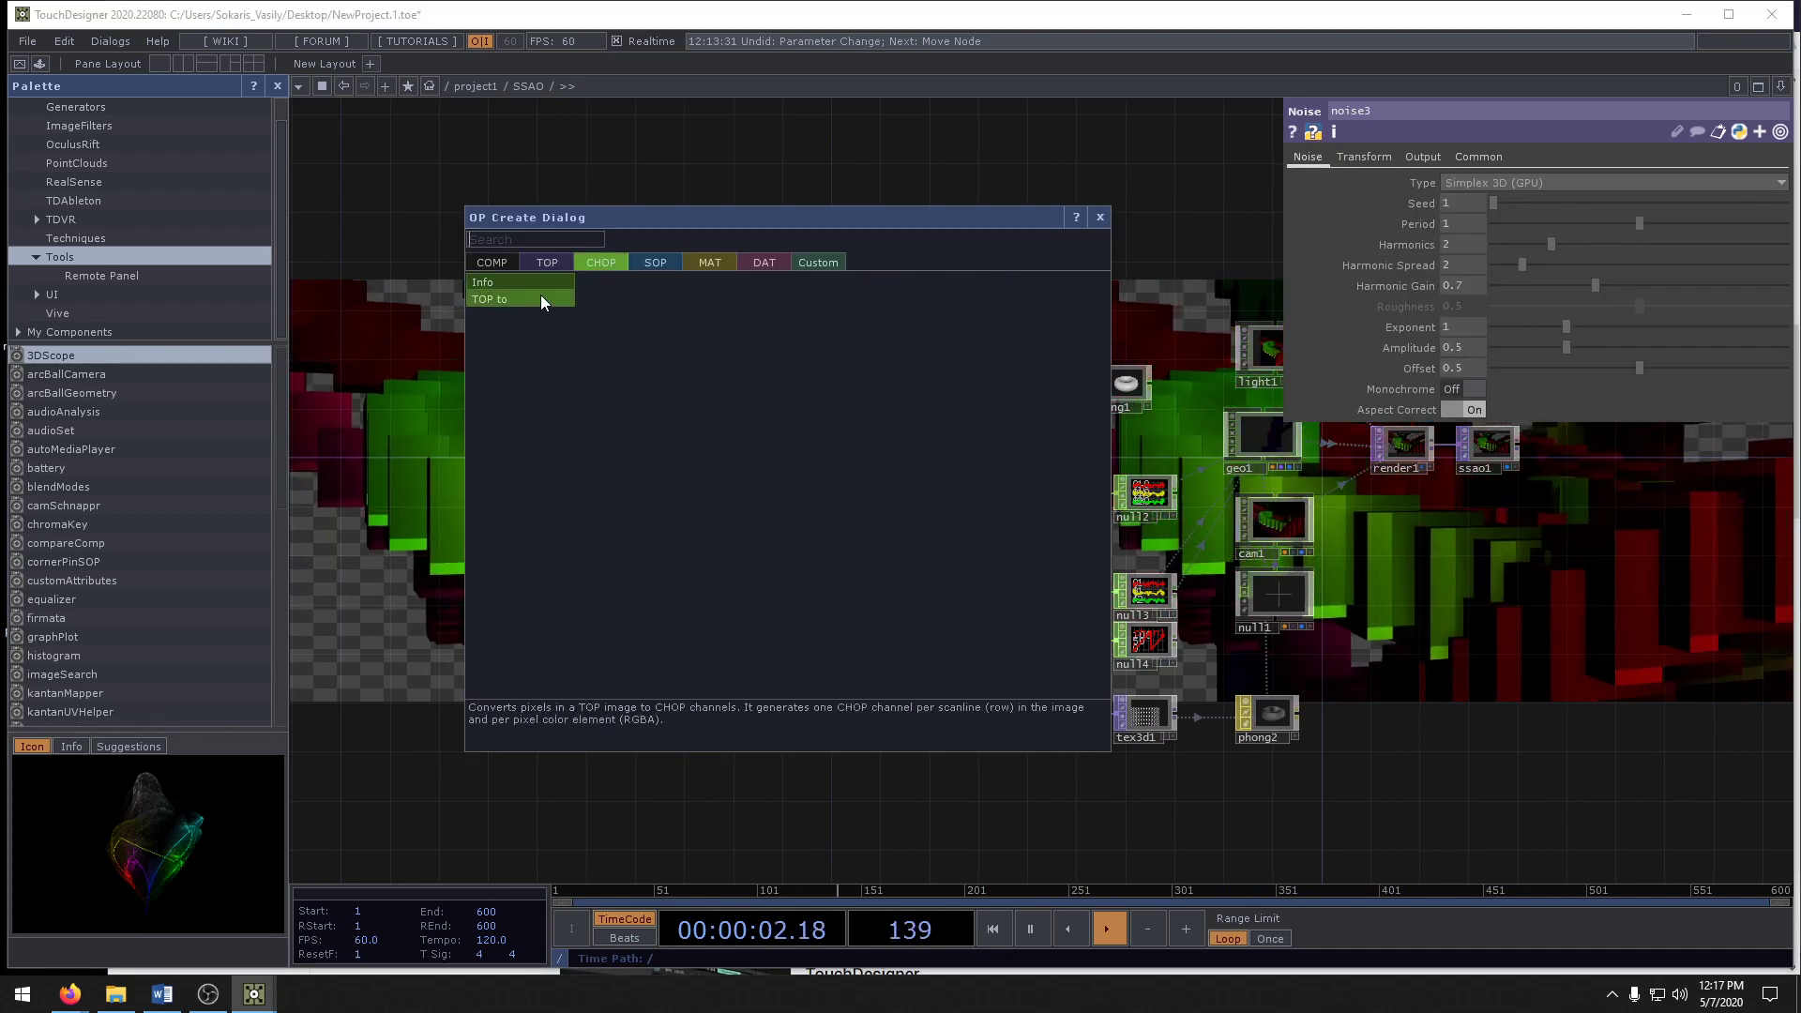
click(550, 297)
click(886, 430)
drag(921, 432, 982, 495)
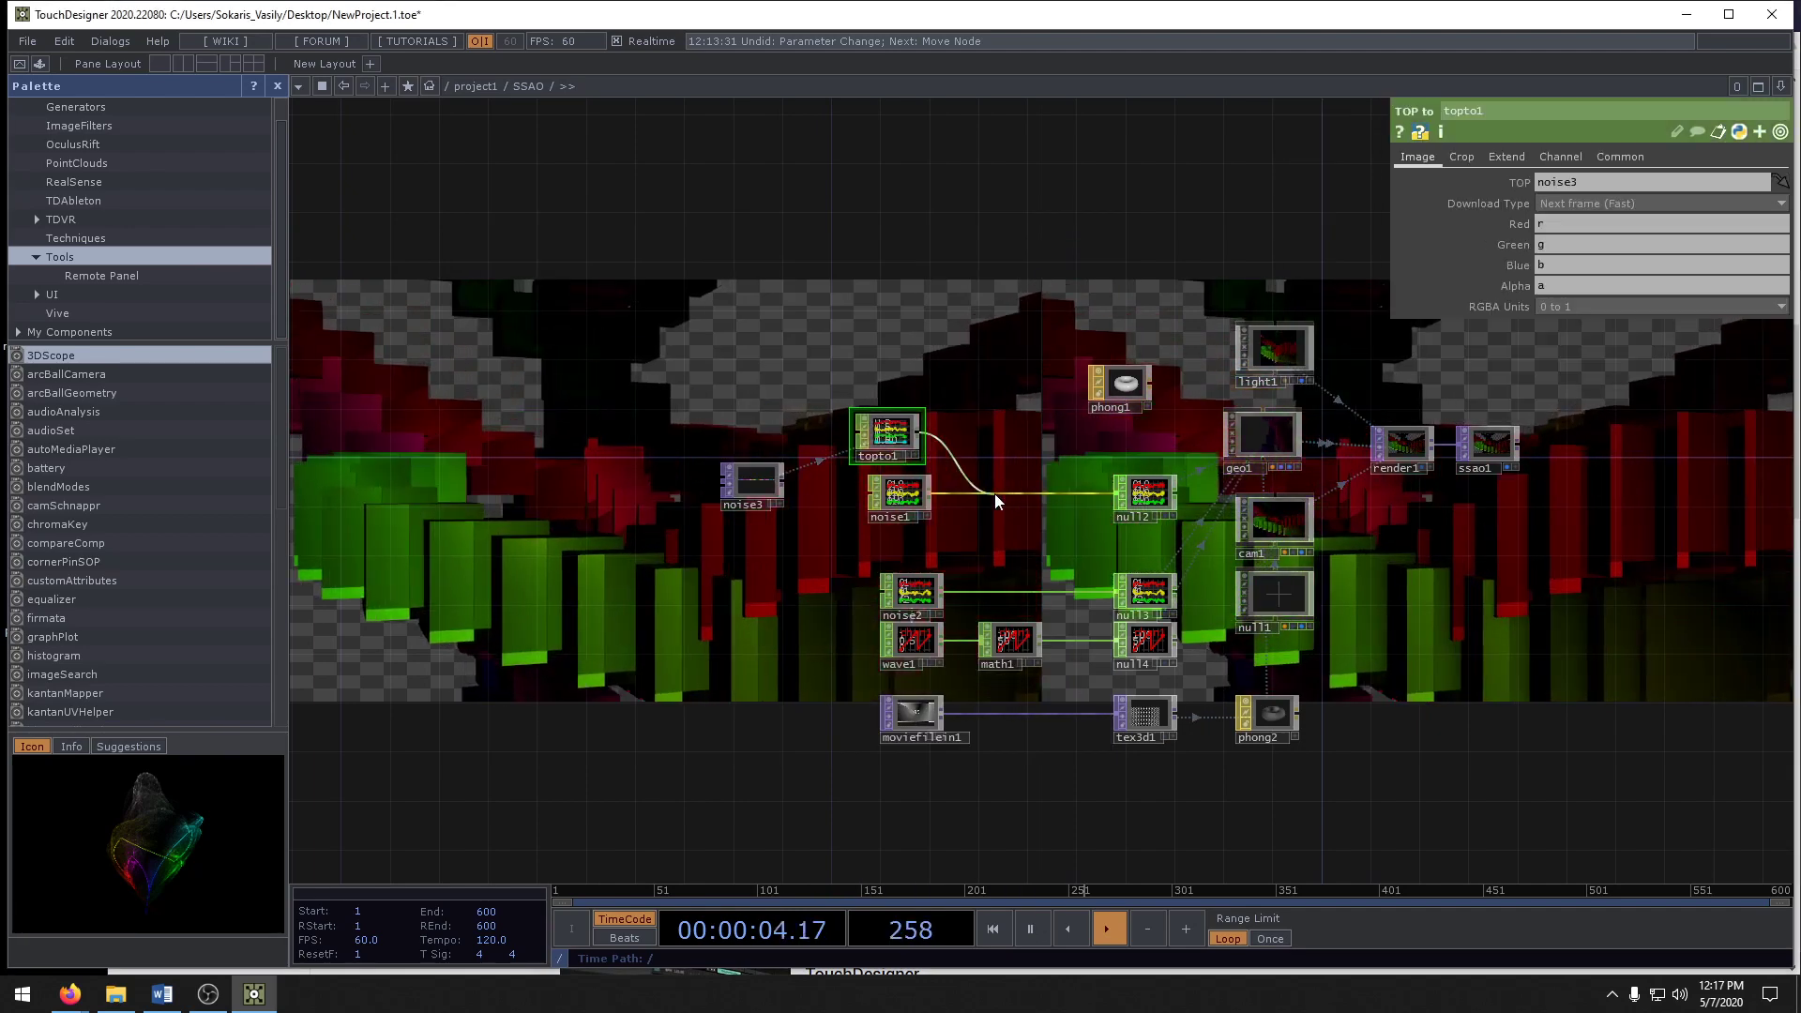
click(994, 493)
- Delete the noise1 CHOP and move topto1 into its place in front of null2
click(904, 499)
key(Delete)
drag(887, 434, 901, 482)
scroll(1054, 519, up, 5)
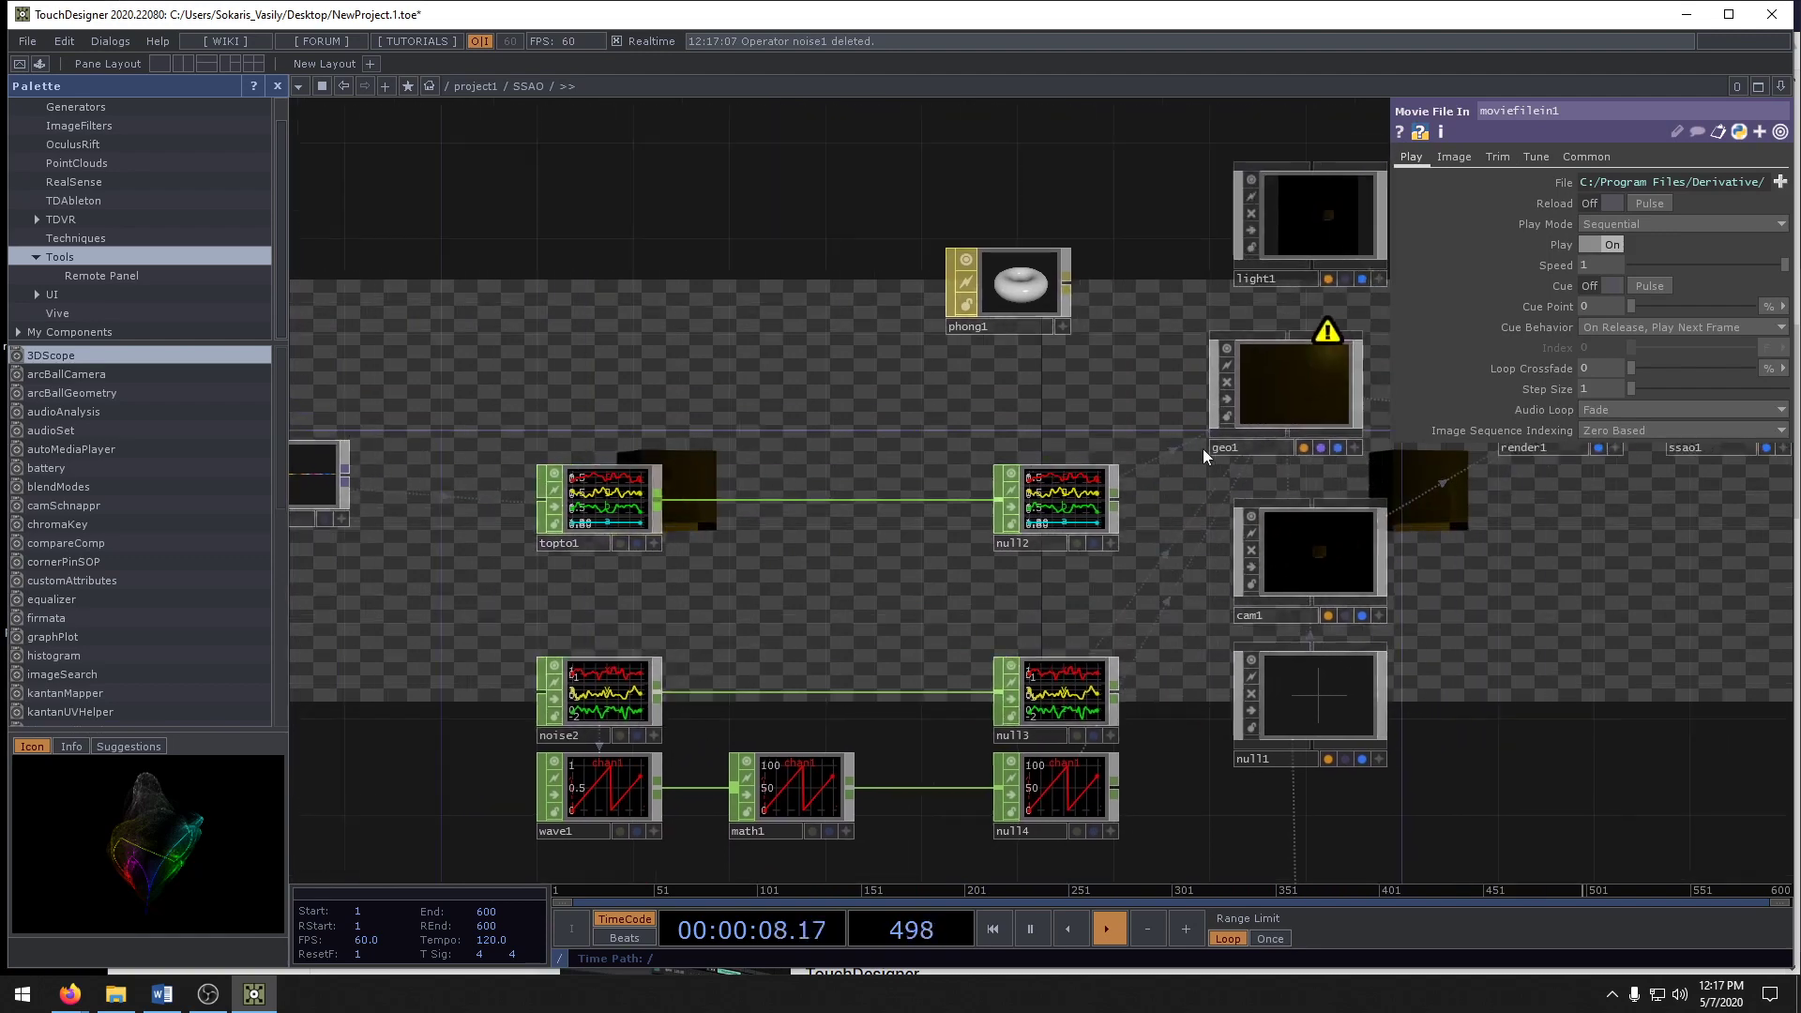
- Map the instance Translate X, Y and Z of geo1 to the r, g and b channels of null2
click(1255, 392)
click(1407, 158)
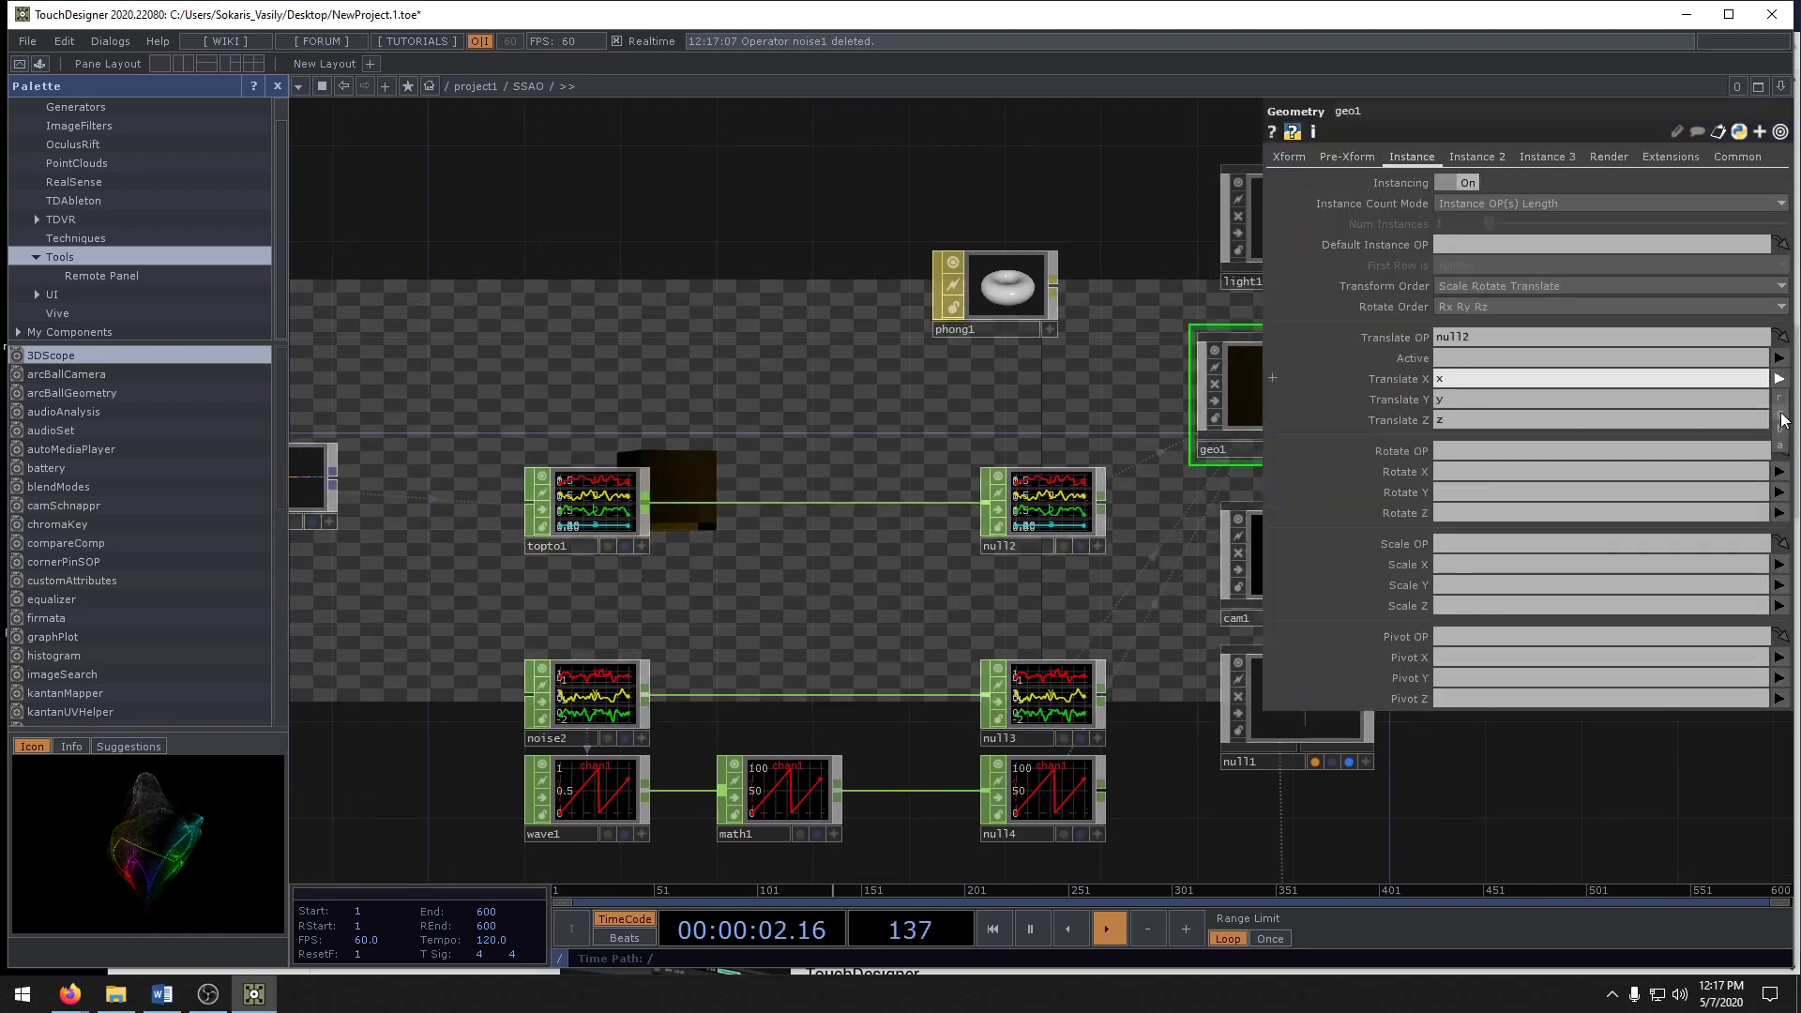
click(1780, 401)
click(1781, 434)
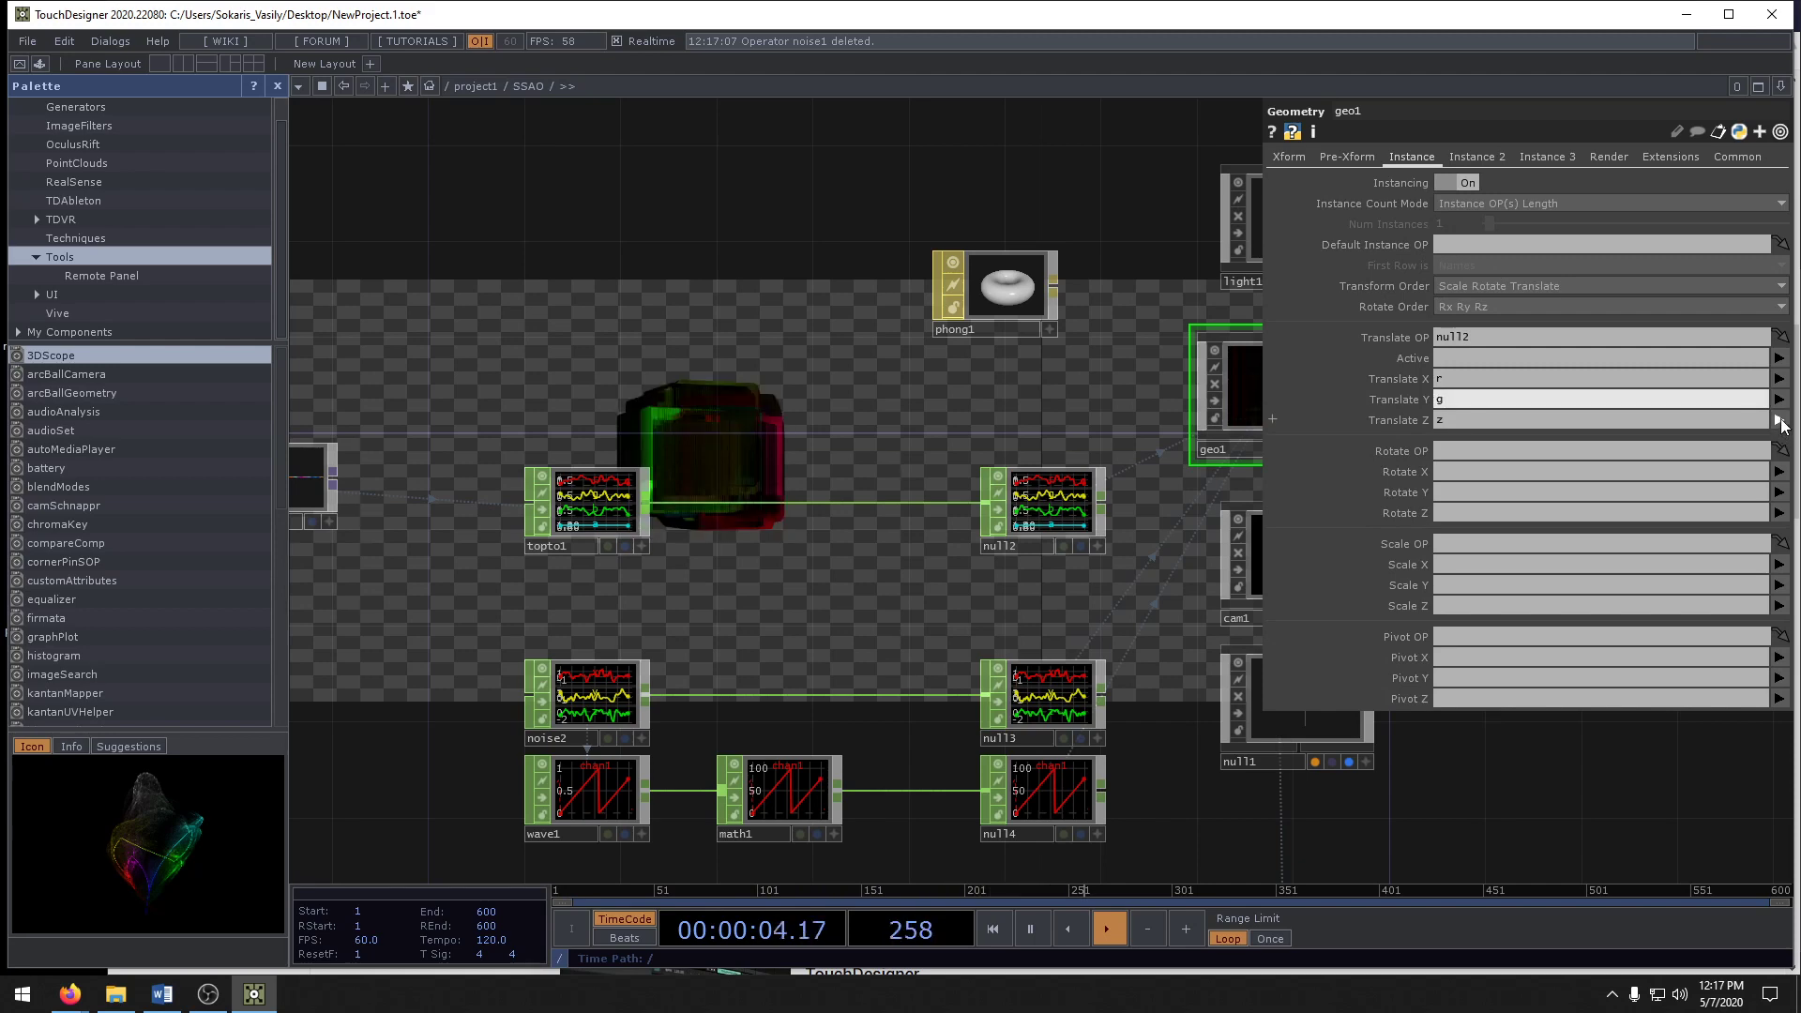
click(1780, 421)
click(1781, 471)
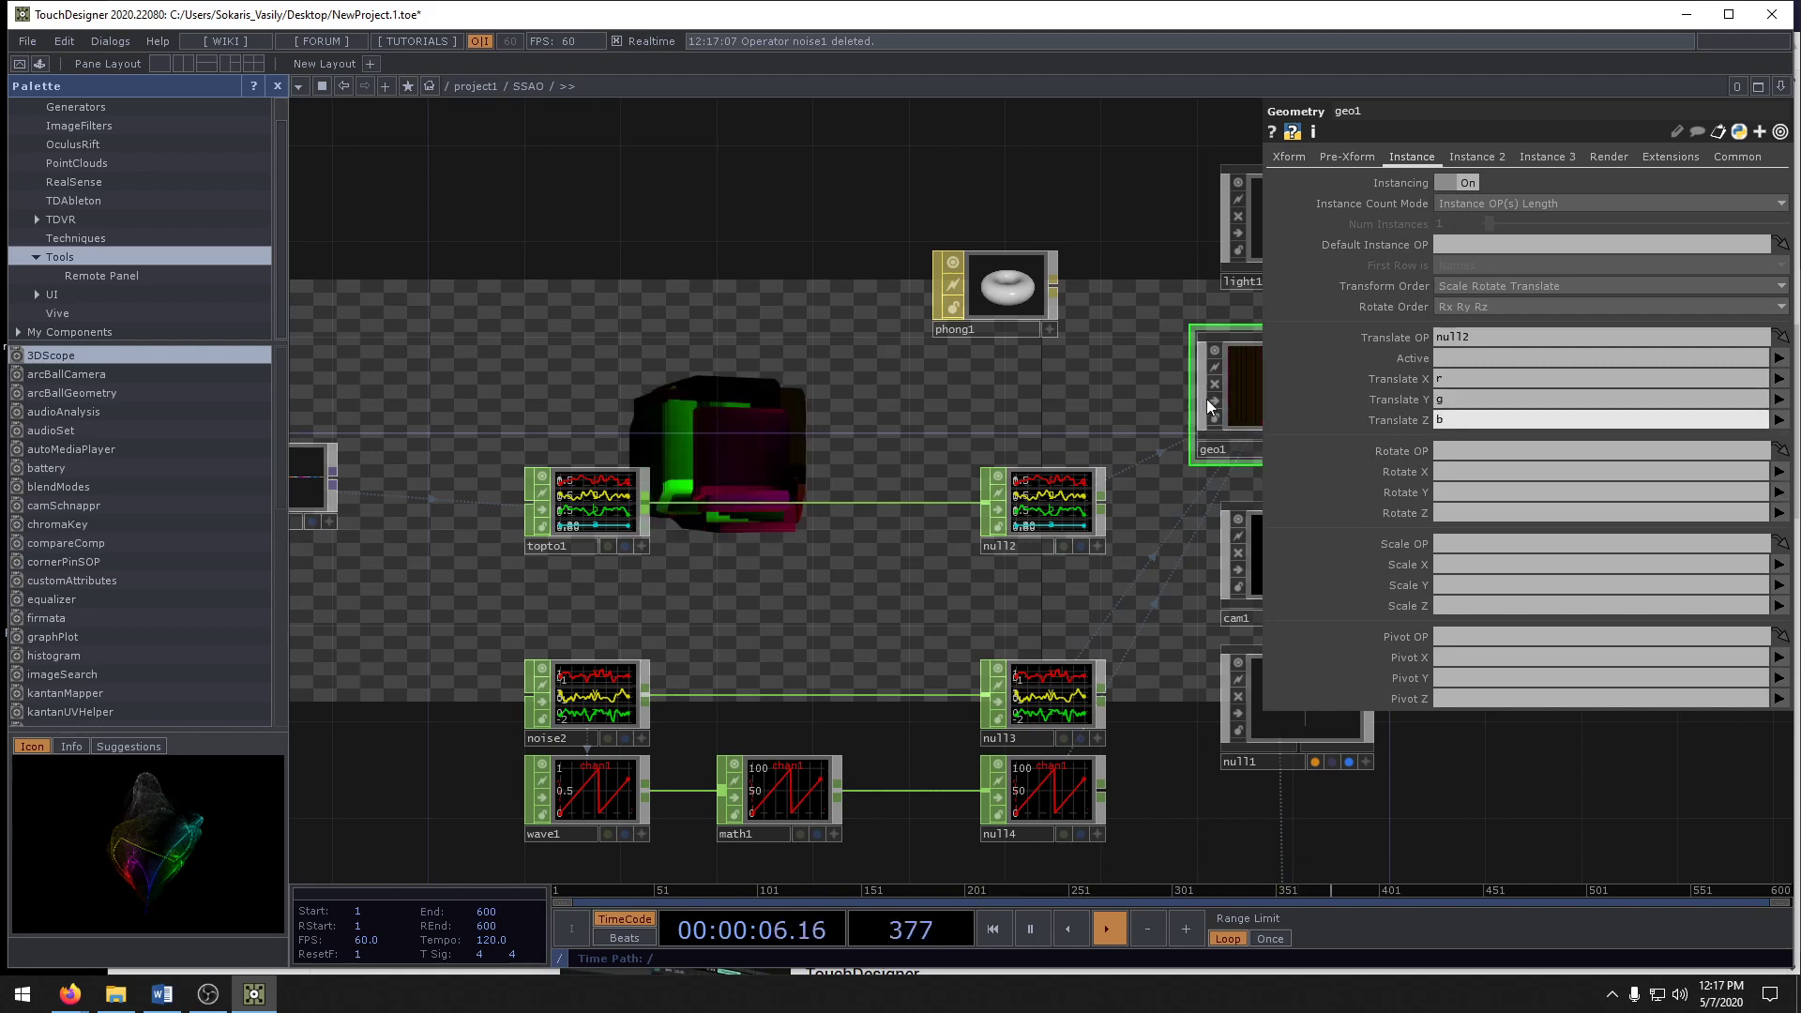
- Insert a Math CHOP between topto1 and null2
drag(868, 407, 1361, 449)
drag(1065, 434, 669, 404)
right_click(852, 514)
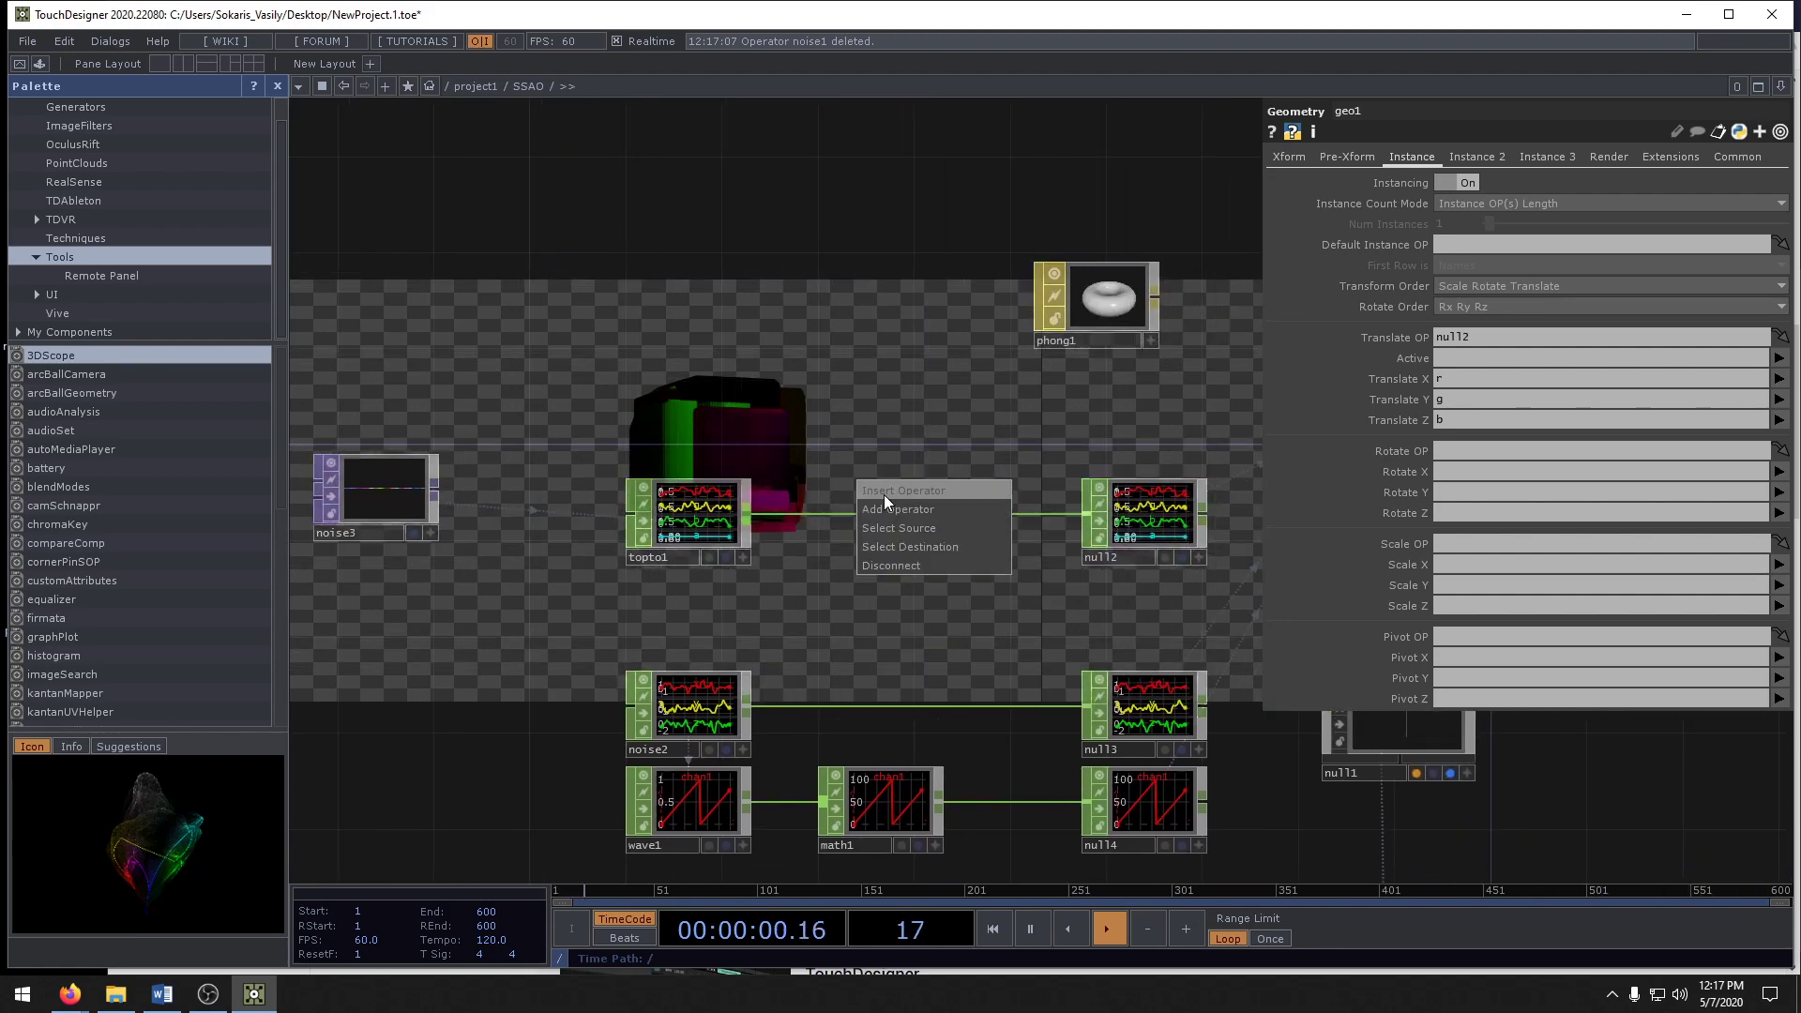
click(882, 493)
text(m)
click(906, 367)
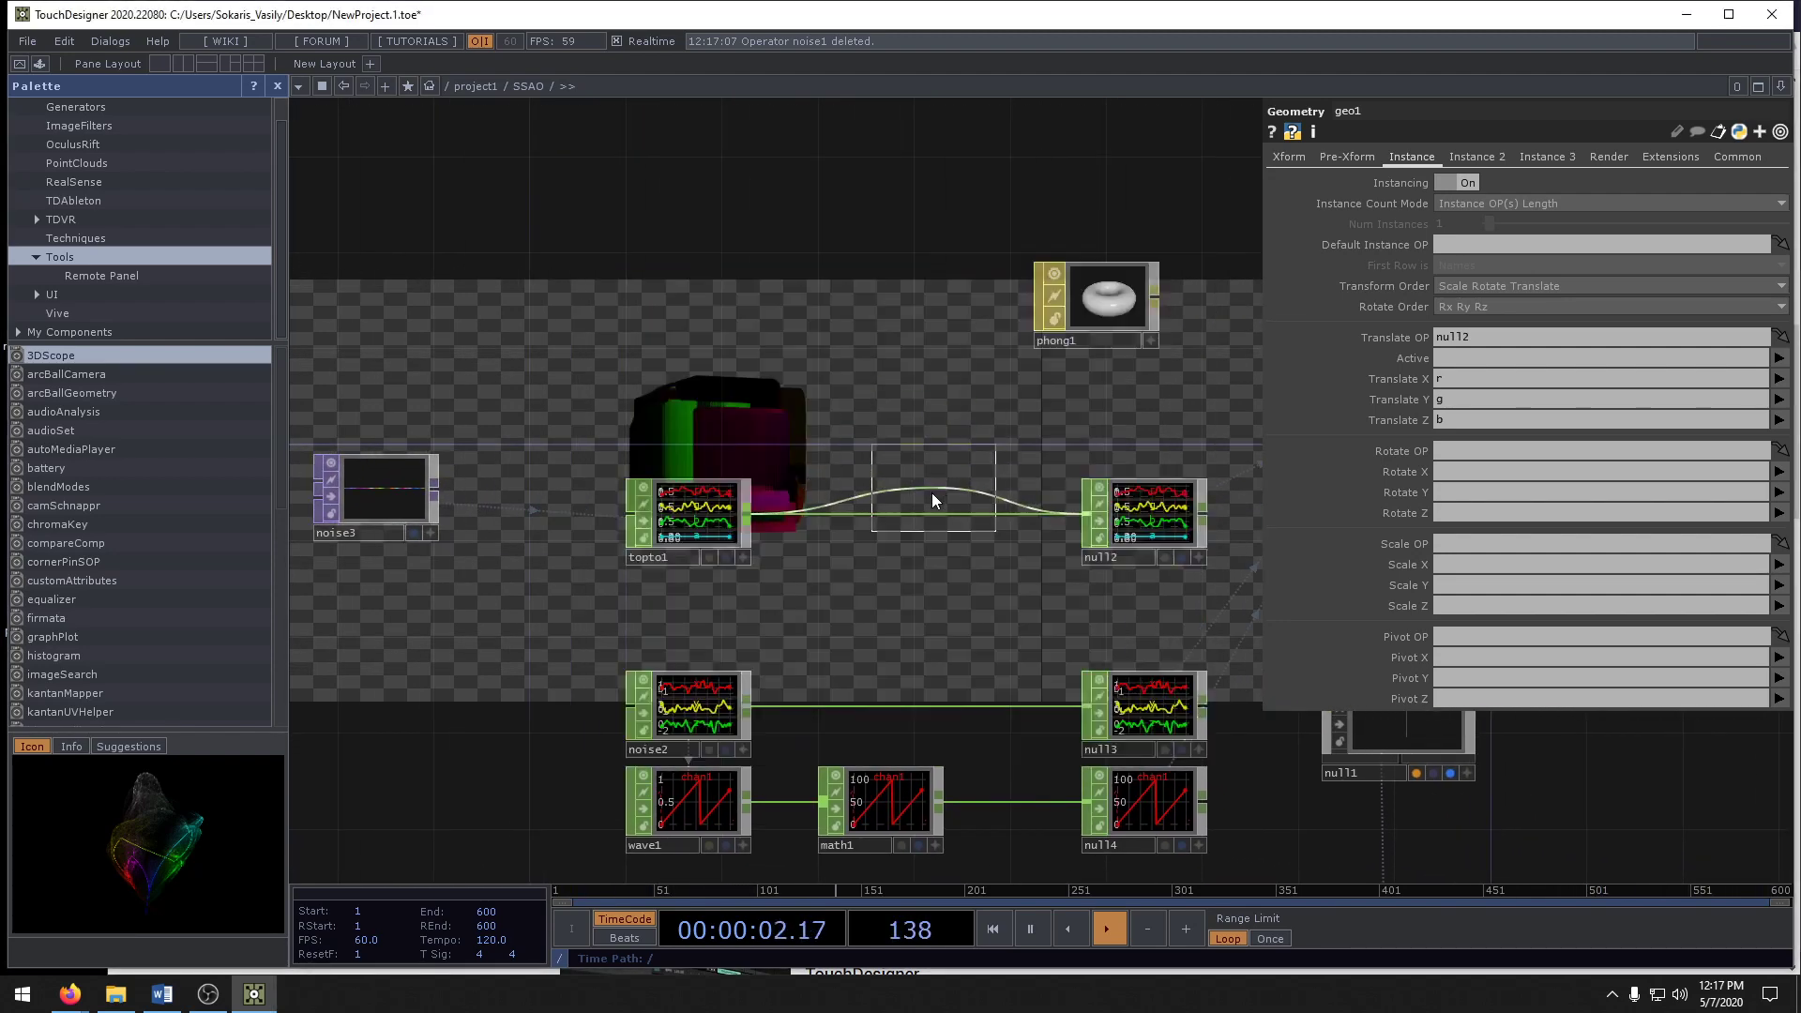
click(948, 491)
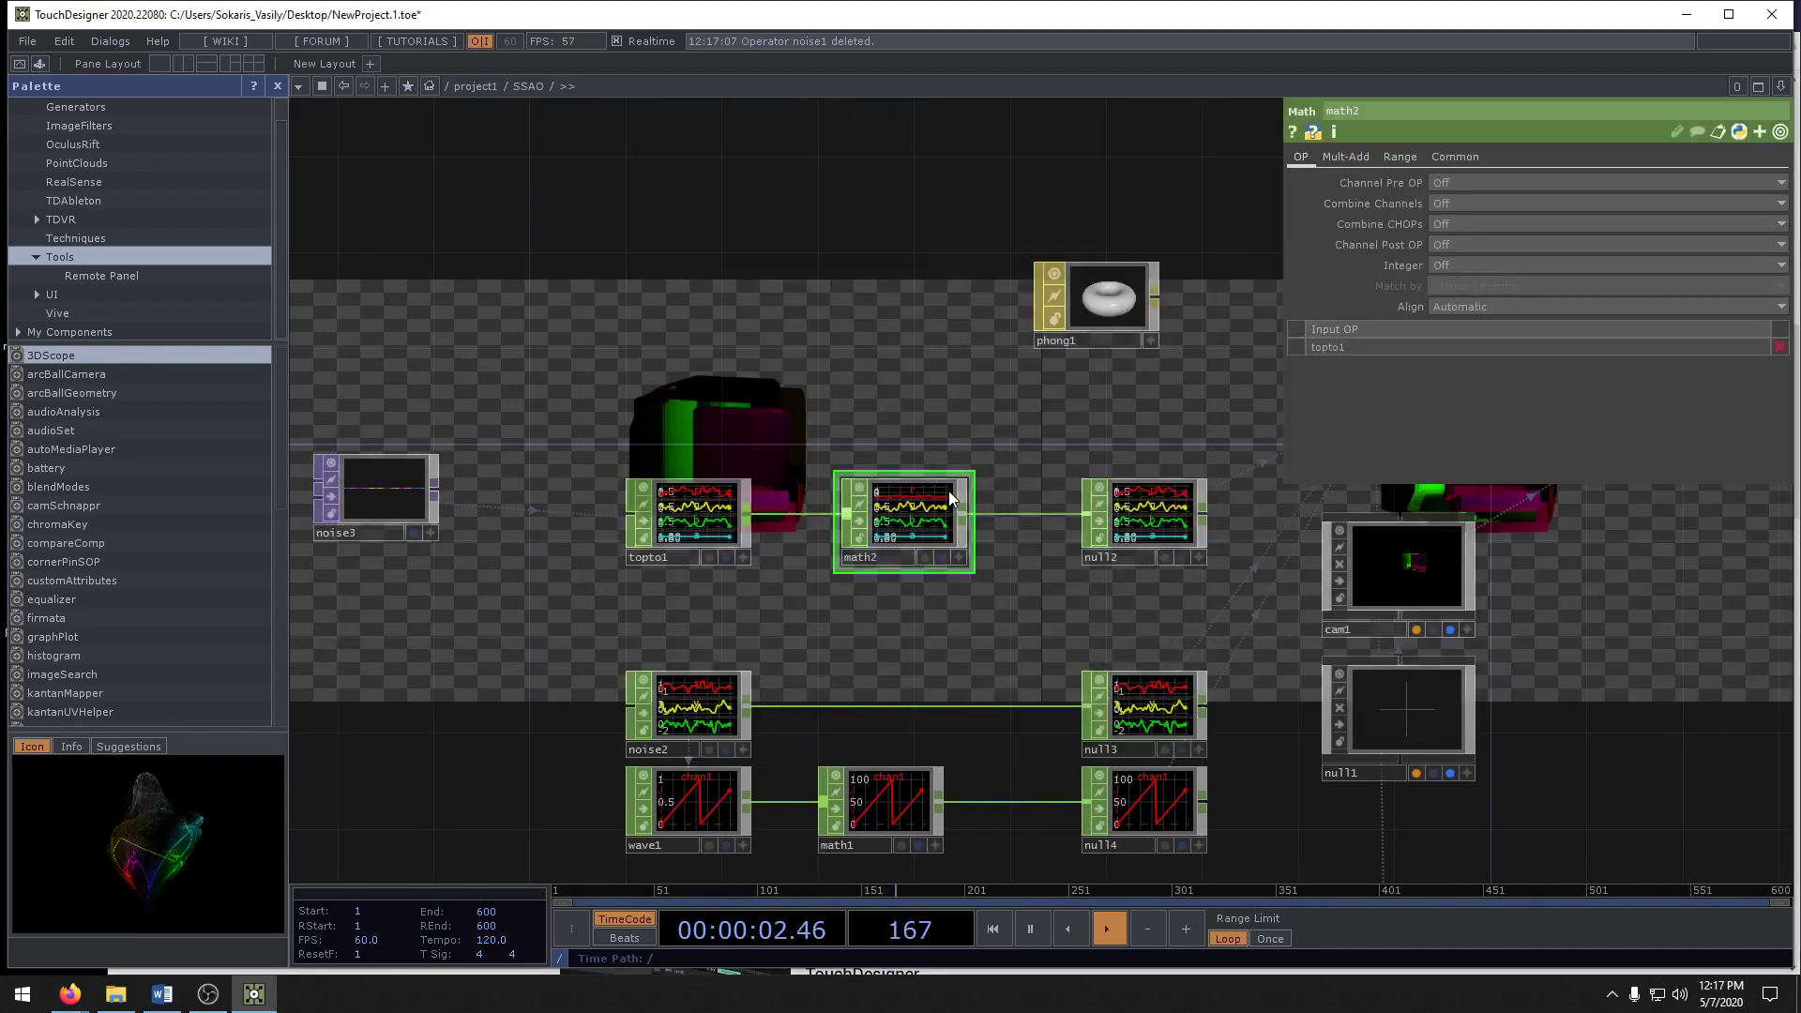
click(1384, 158)
drag(1510, 202, 1465, 203)
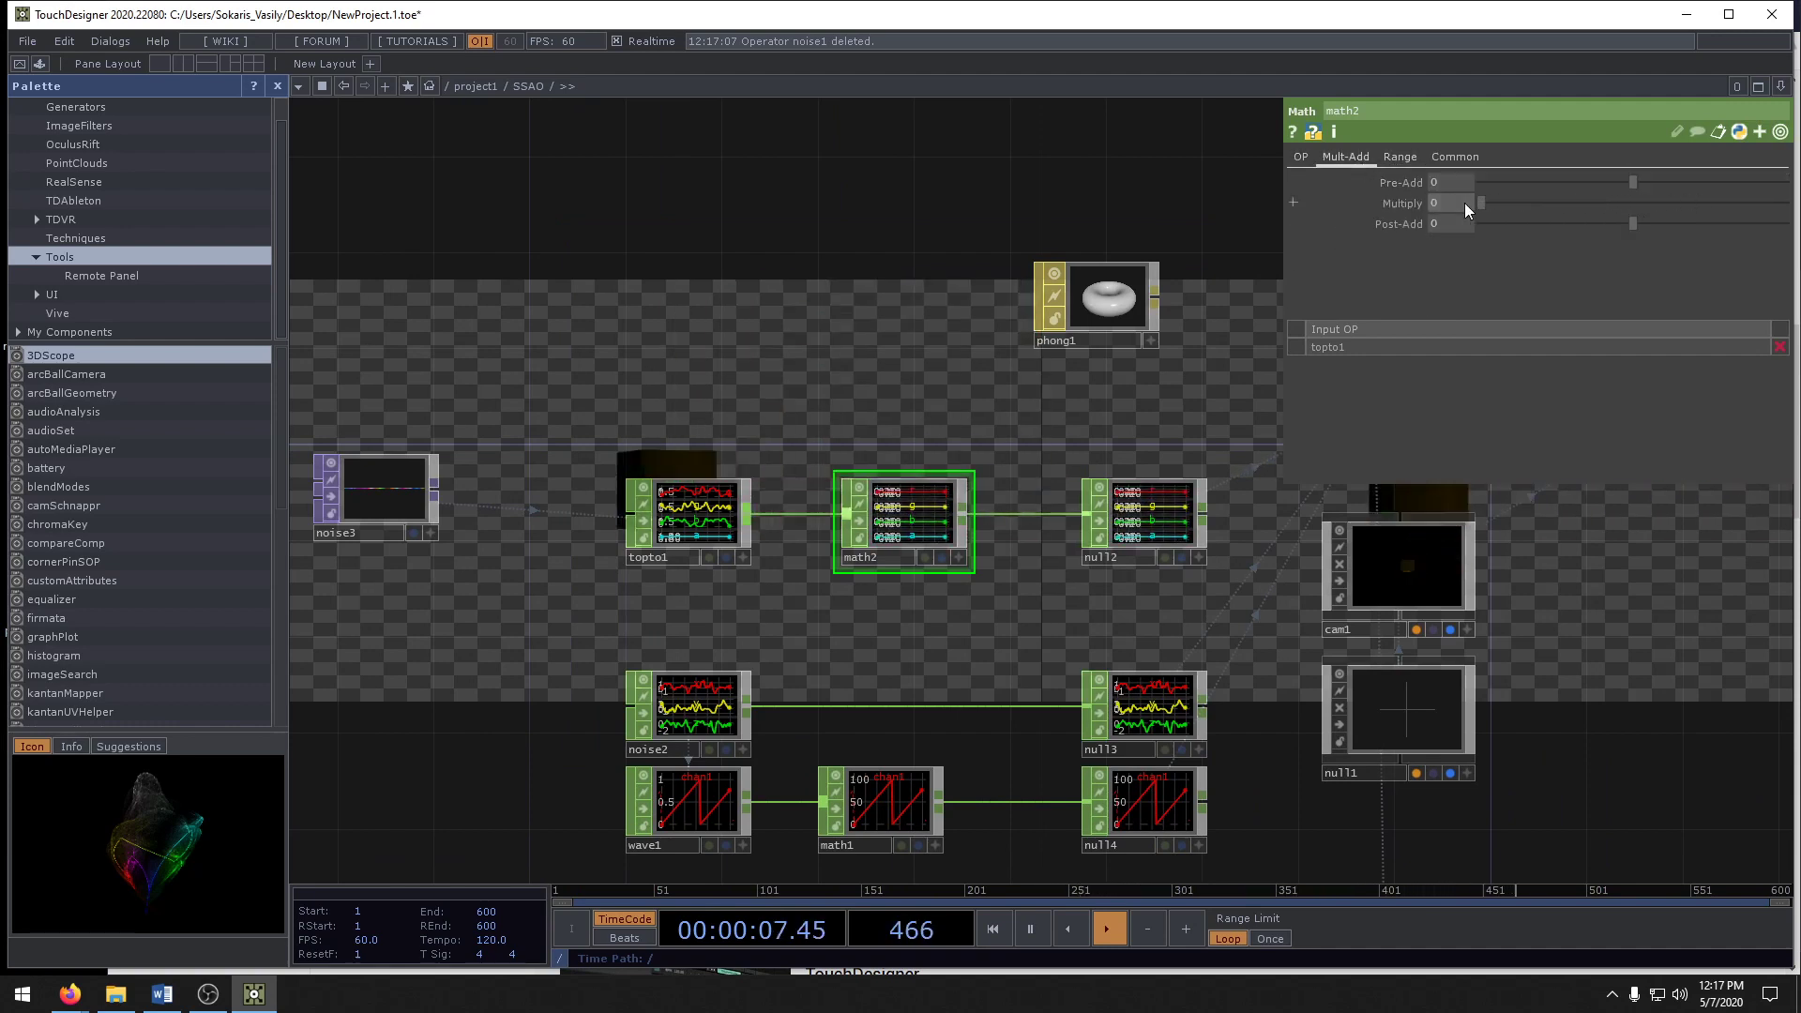
click(1401, 157)
key(ctrl+z)
- Set the To Range of math2 to -10 and 10
click(1398, 156)
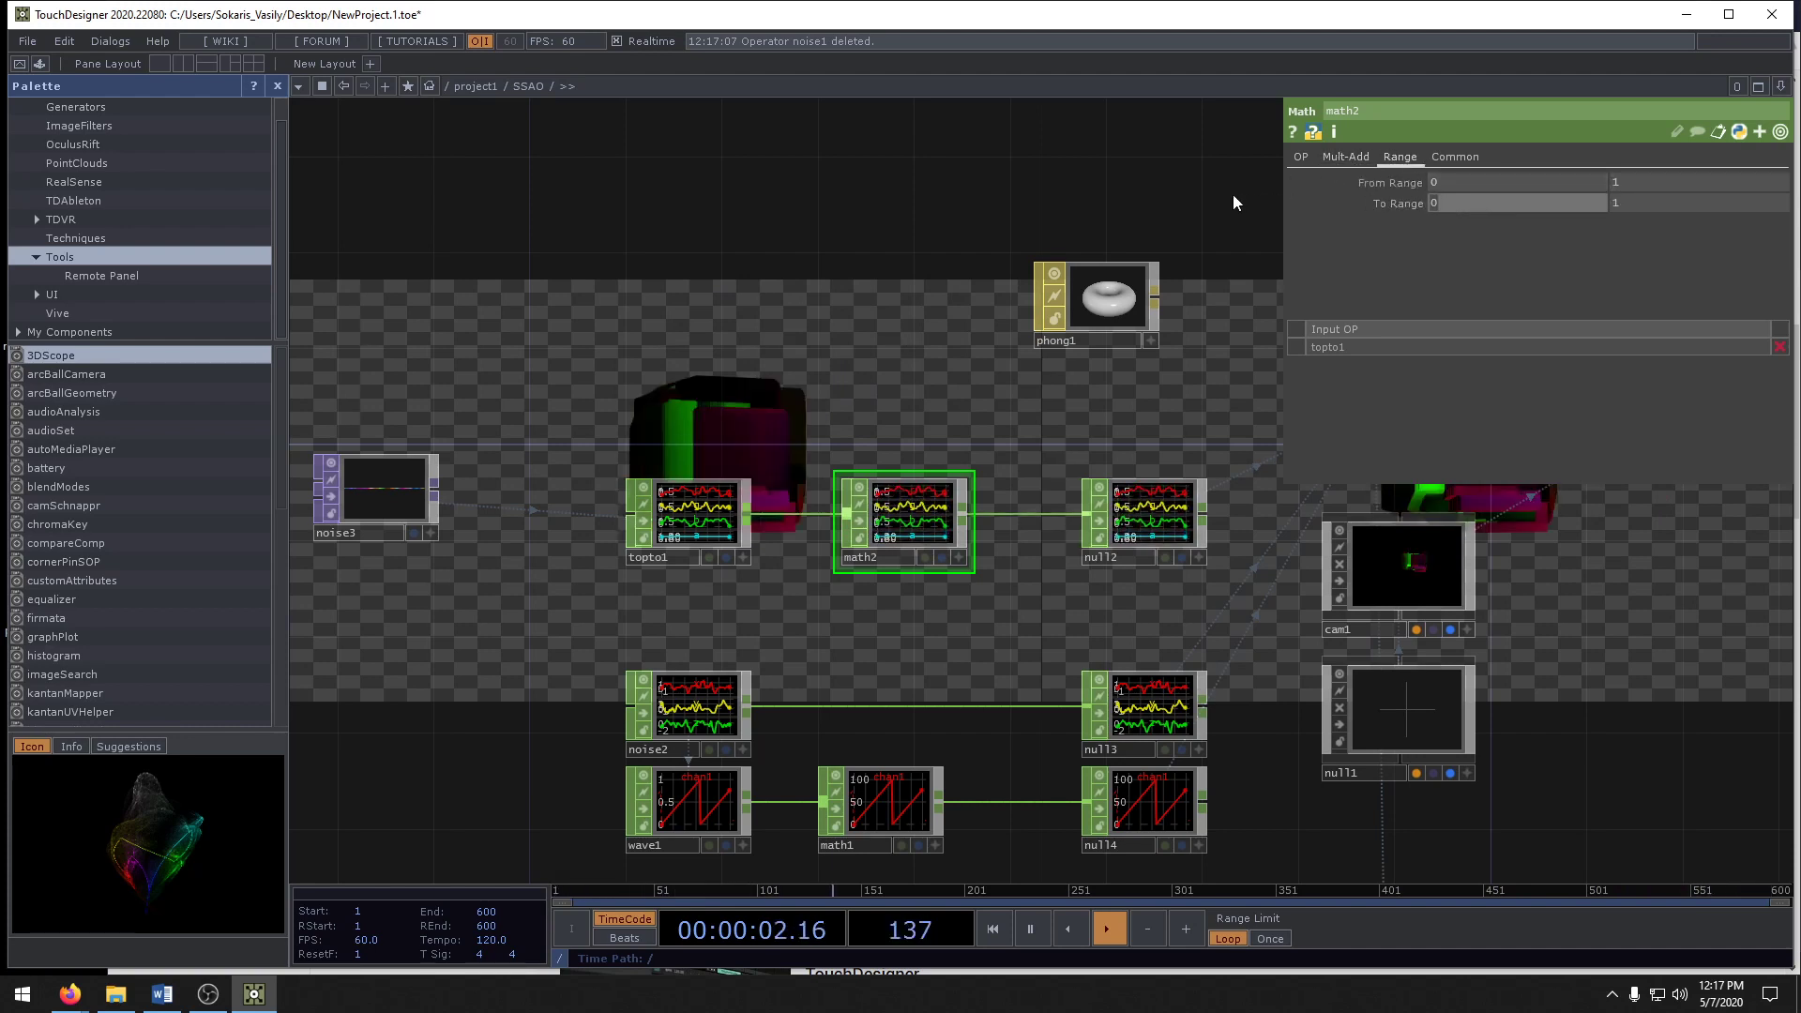
text(-10)
click(1630, 203)
text(10)
key(Return)
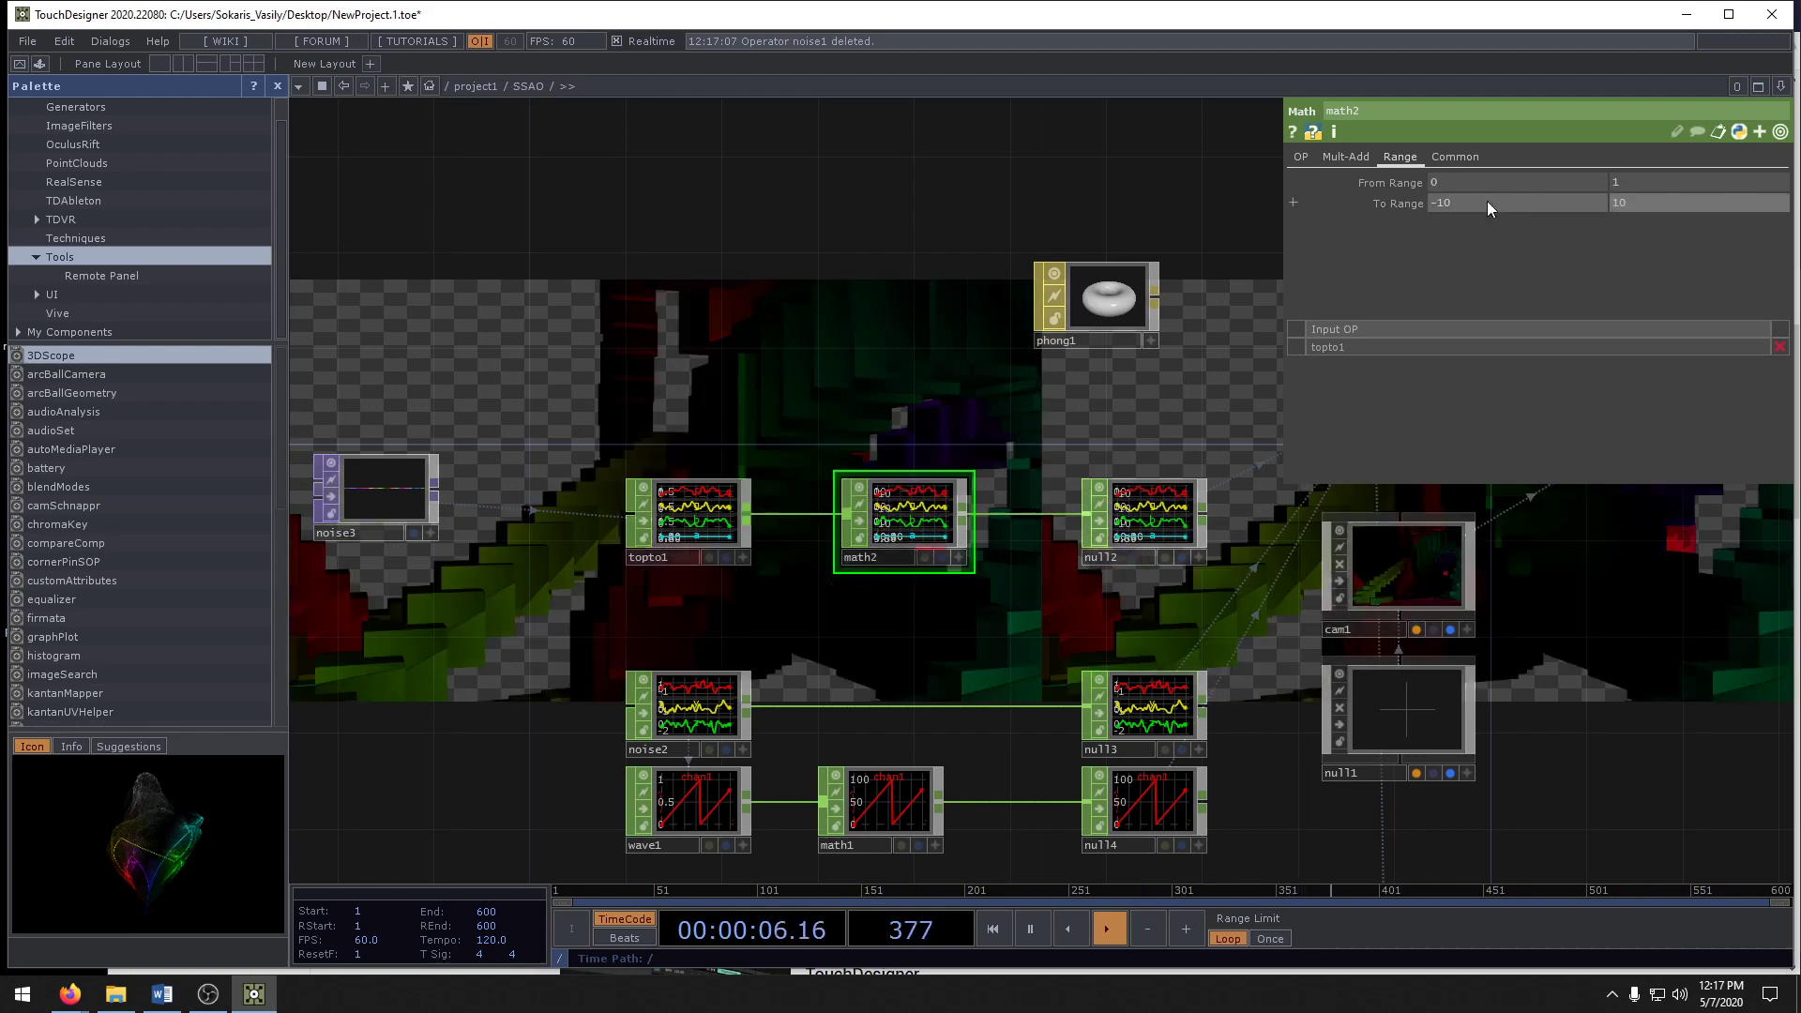
- Animate noise3 by setting its Translate Z to the expression absTime.seconds
drag(806, 328, 972, 351)
click(576, 533)
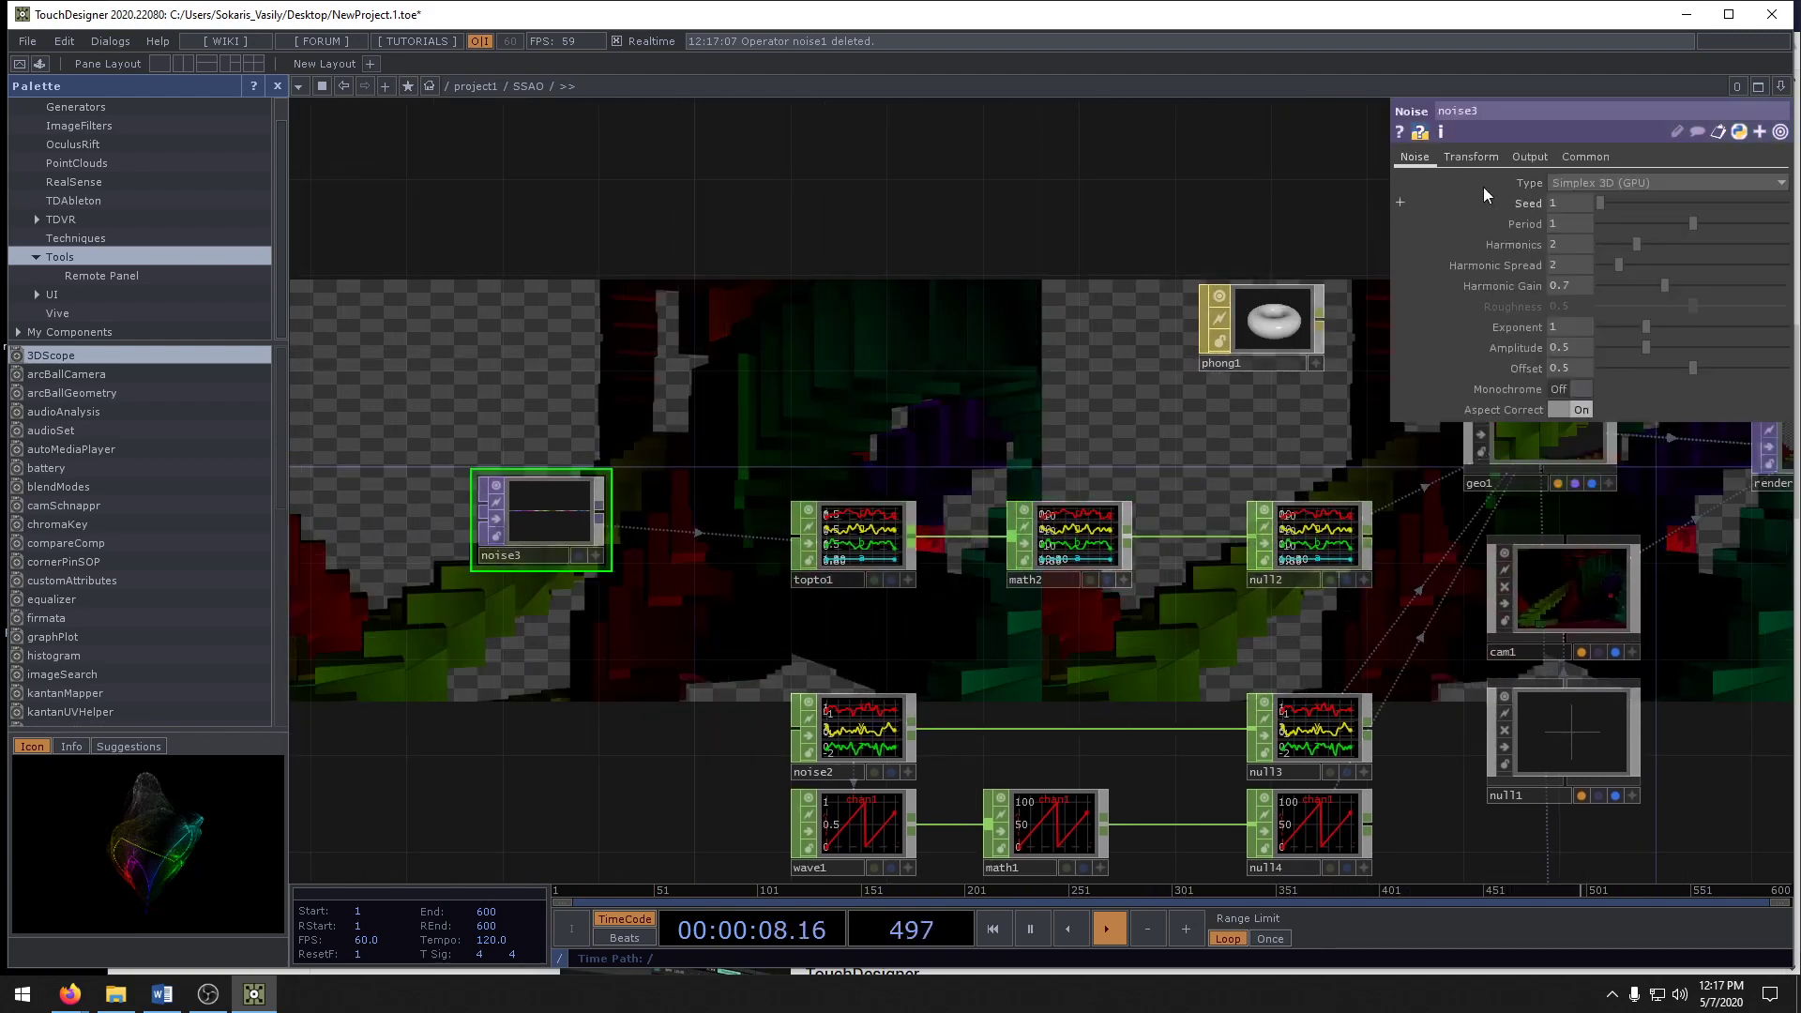
click(1474, 158)
text(absTime.s)
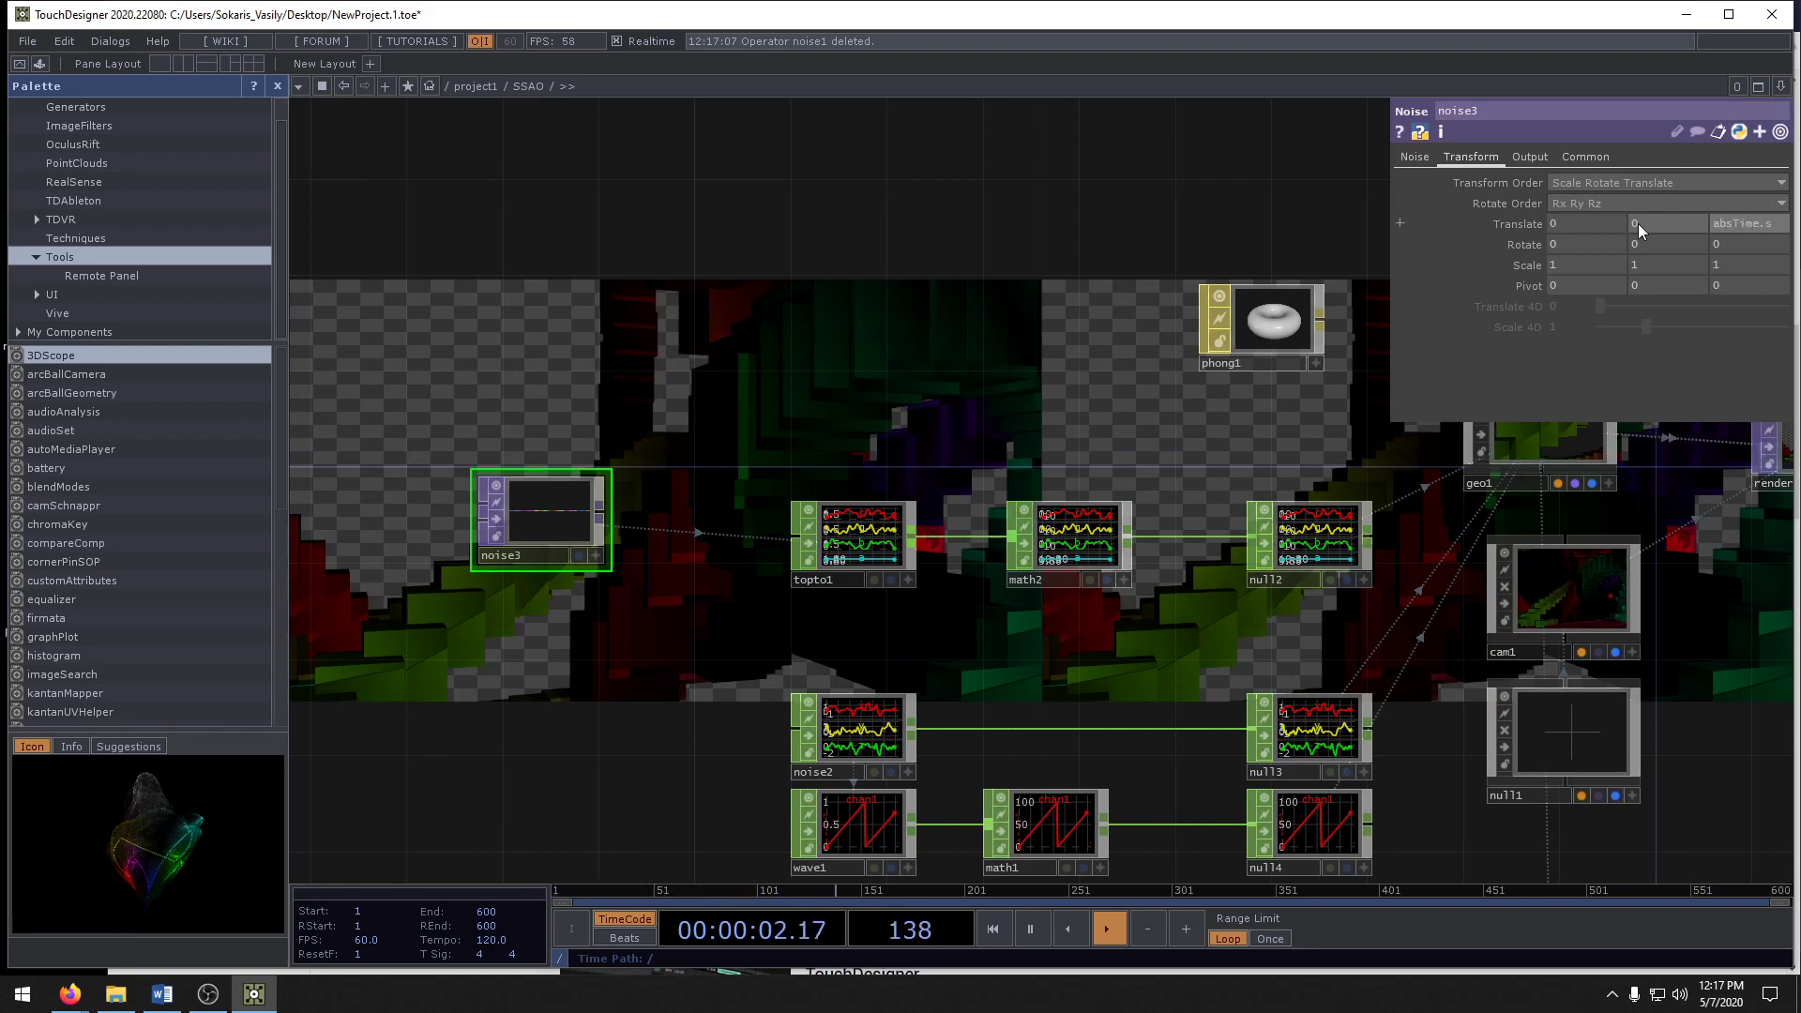
text(eccnds)
key(Return)
click(1769, 228)
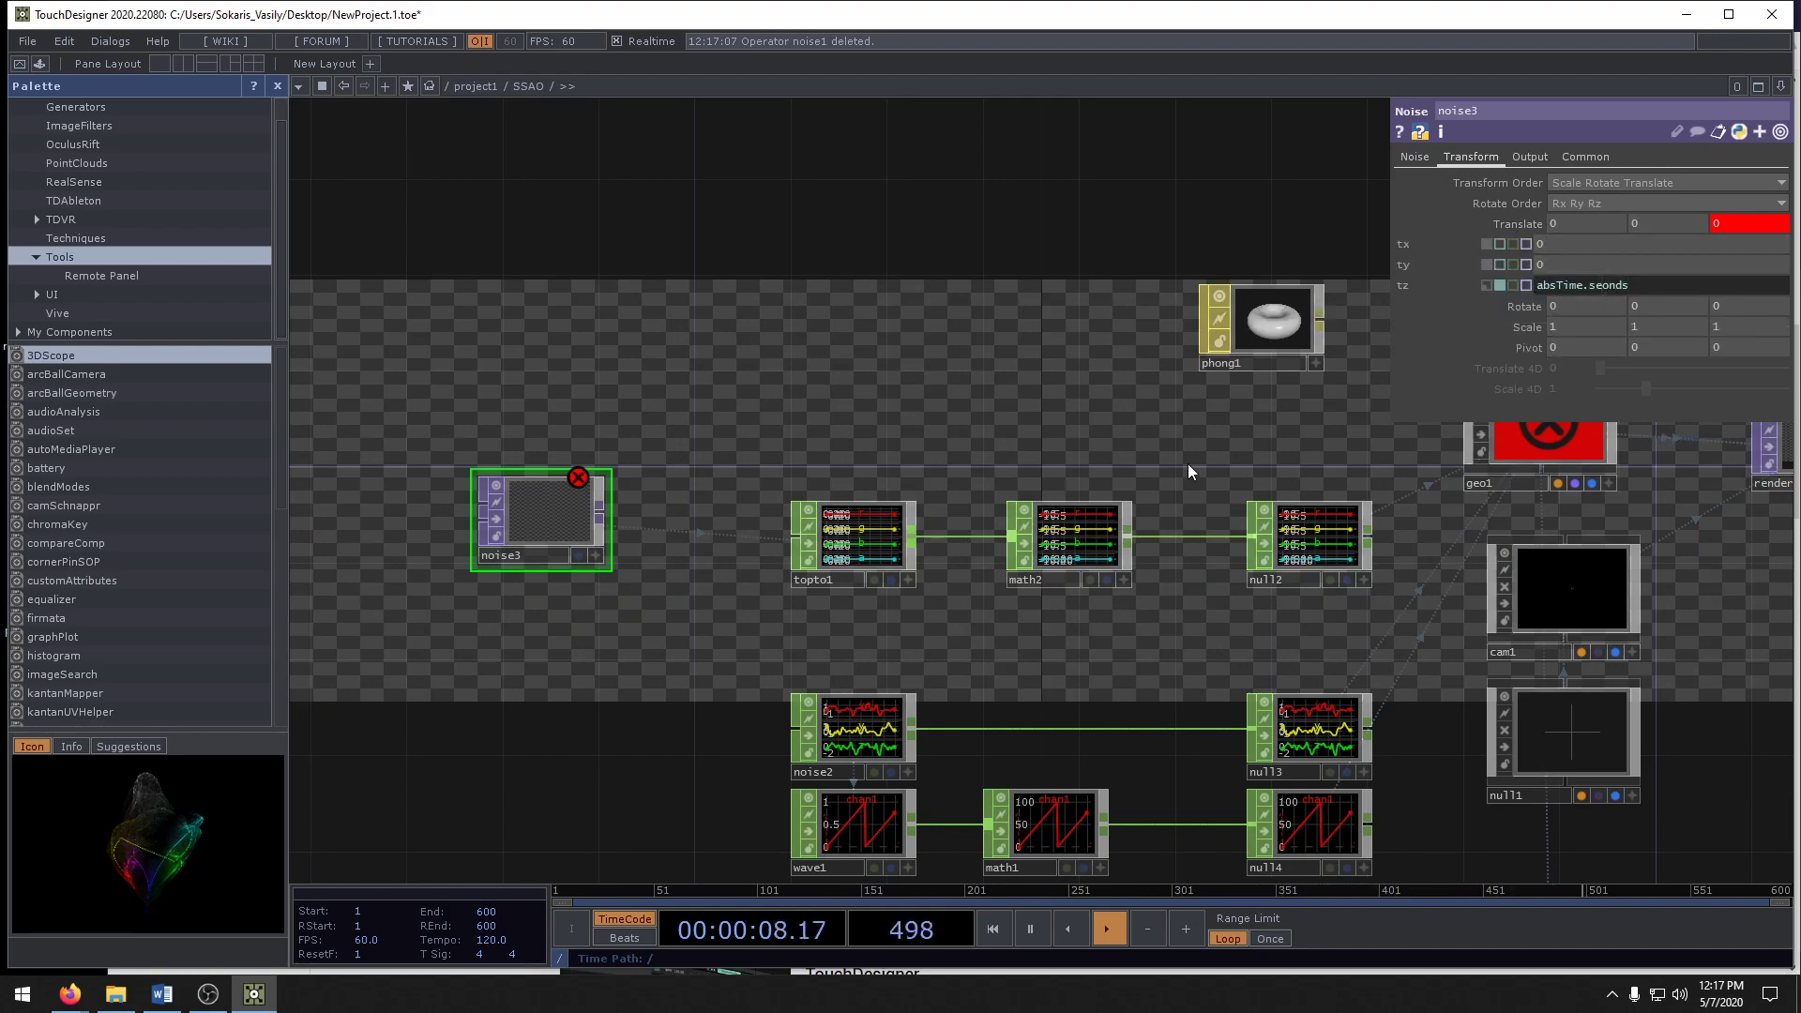
key(Return)
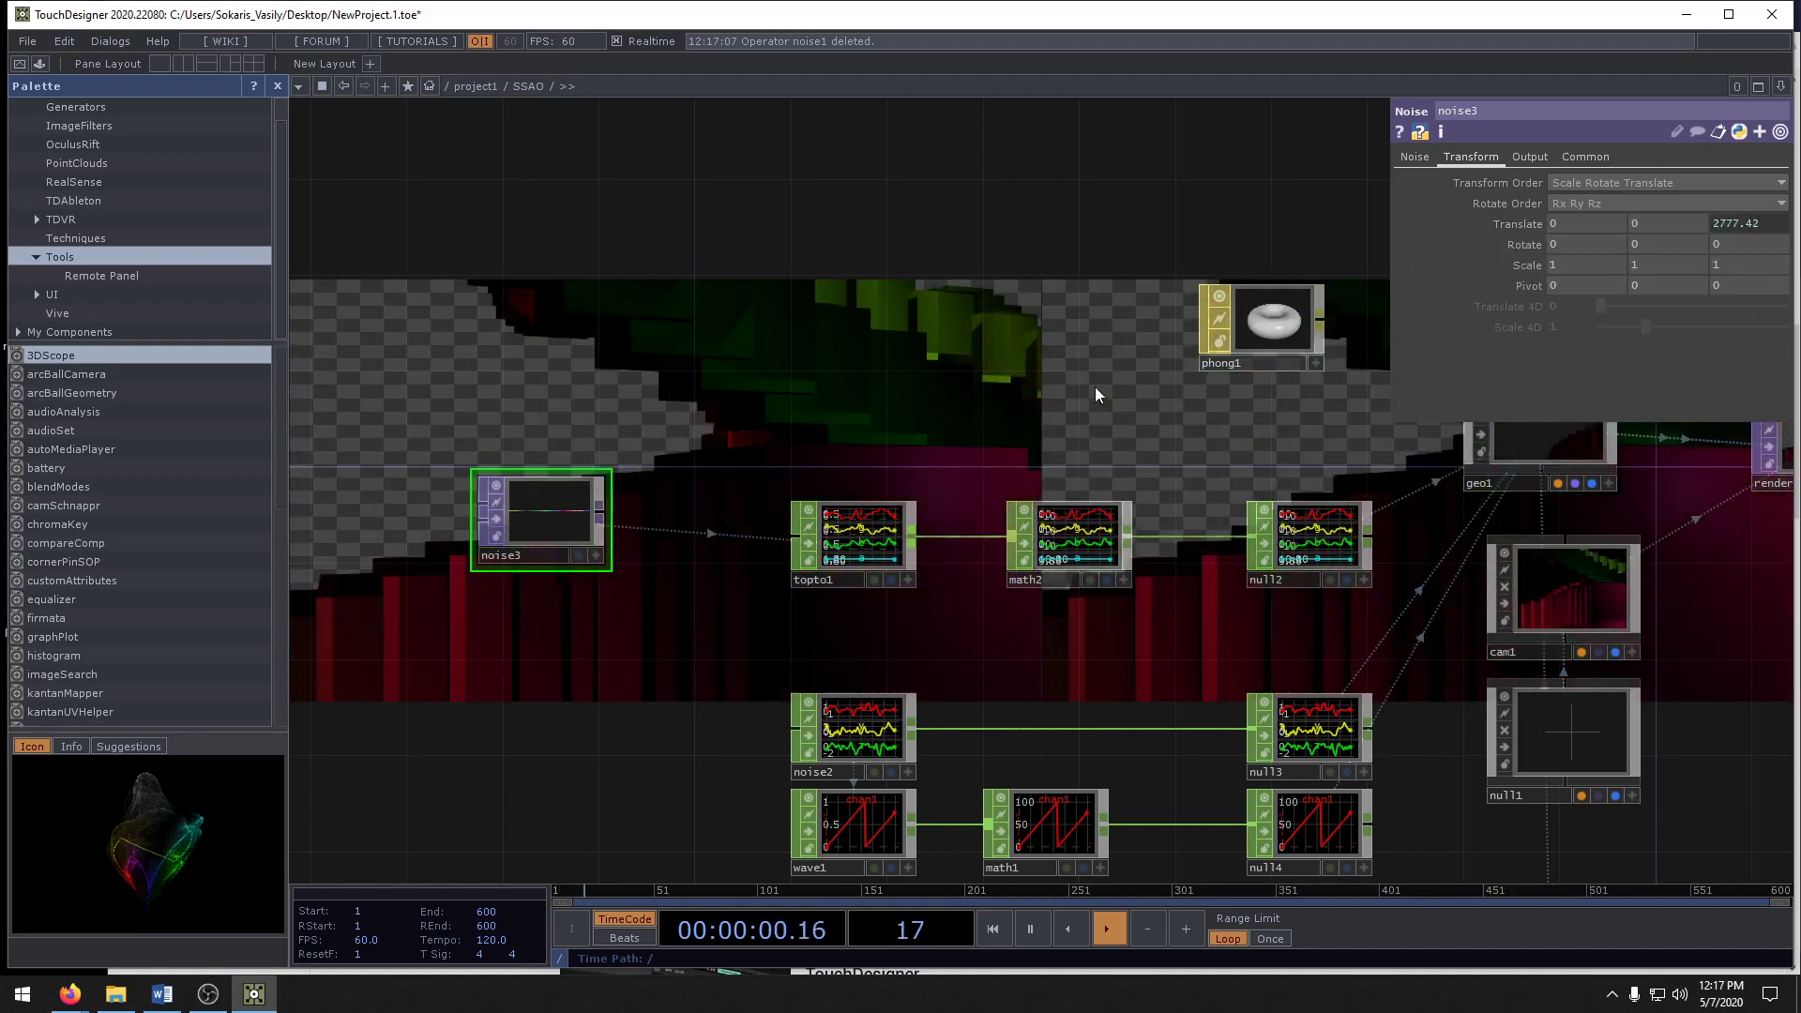
- Slow the animation of noise3 by changing its Translate Z expression to absTime.seconds * .01
click(1736, 223)
text(* .)
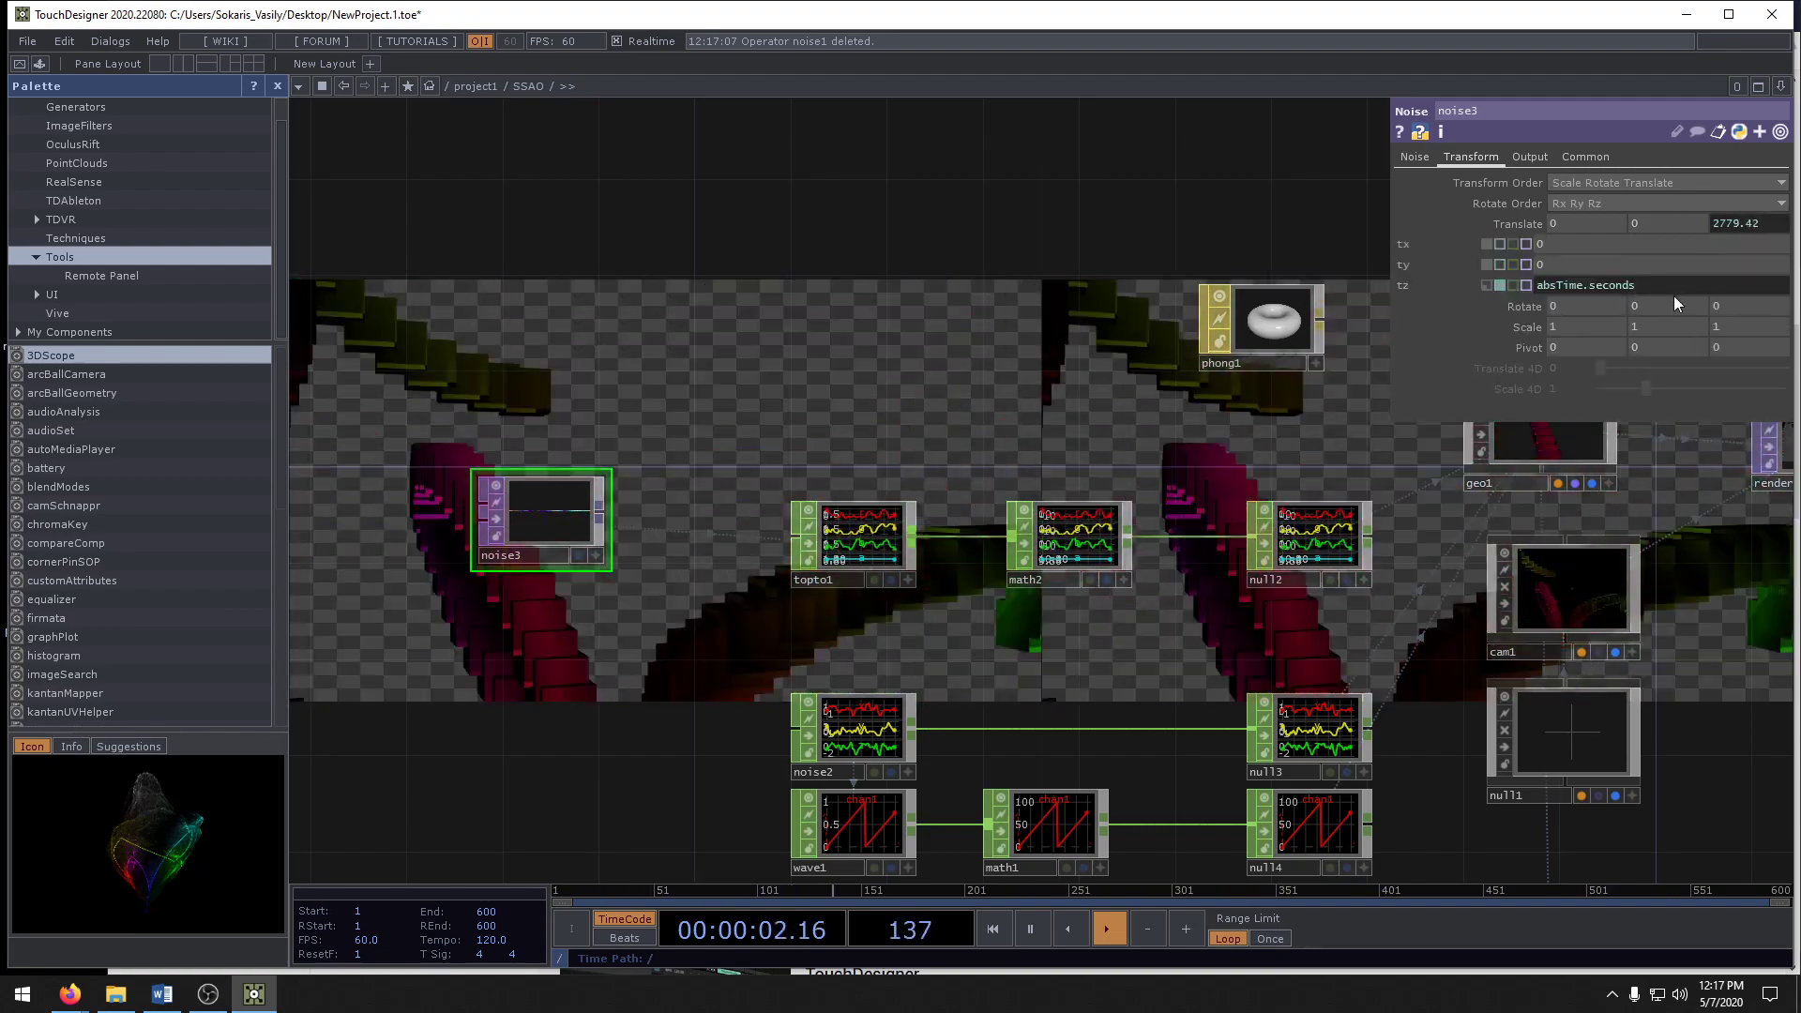
text(1)
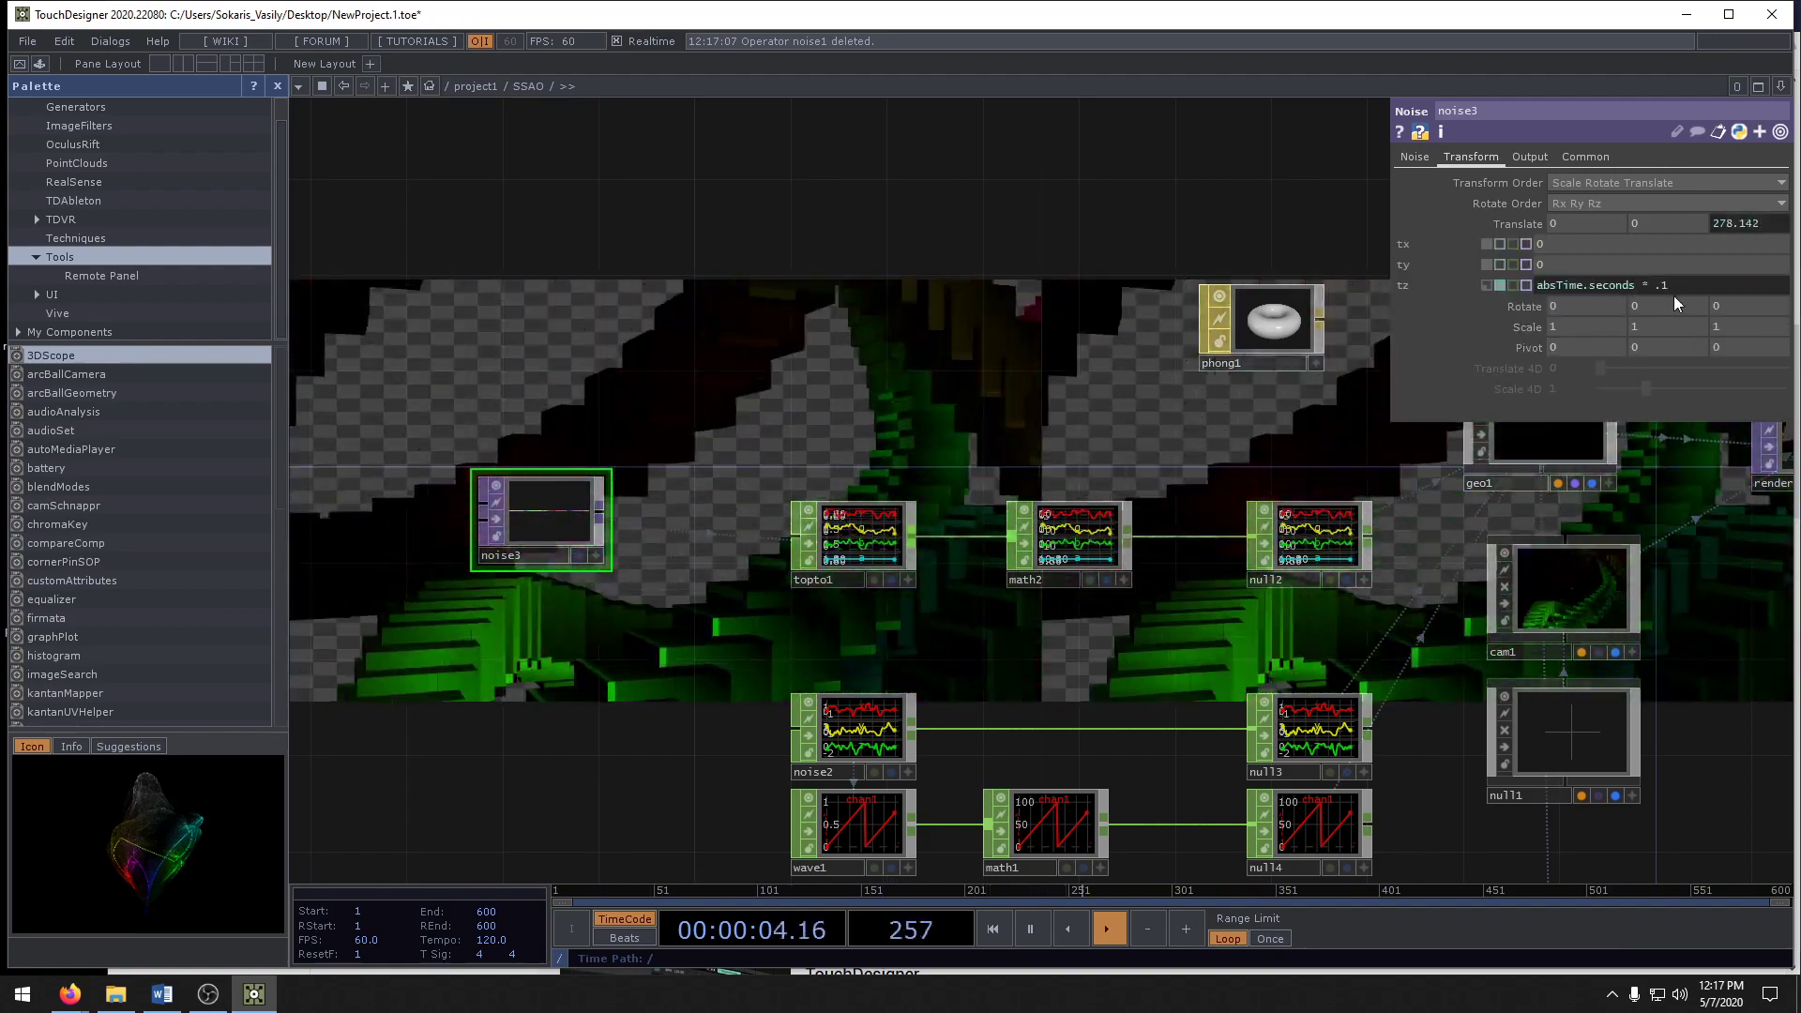
click(1660, 286)
text(0)
key(Return)
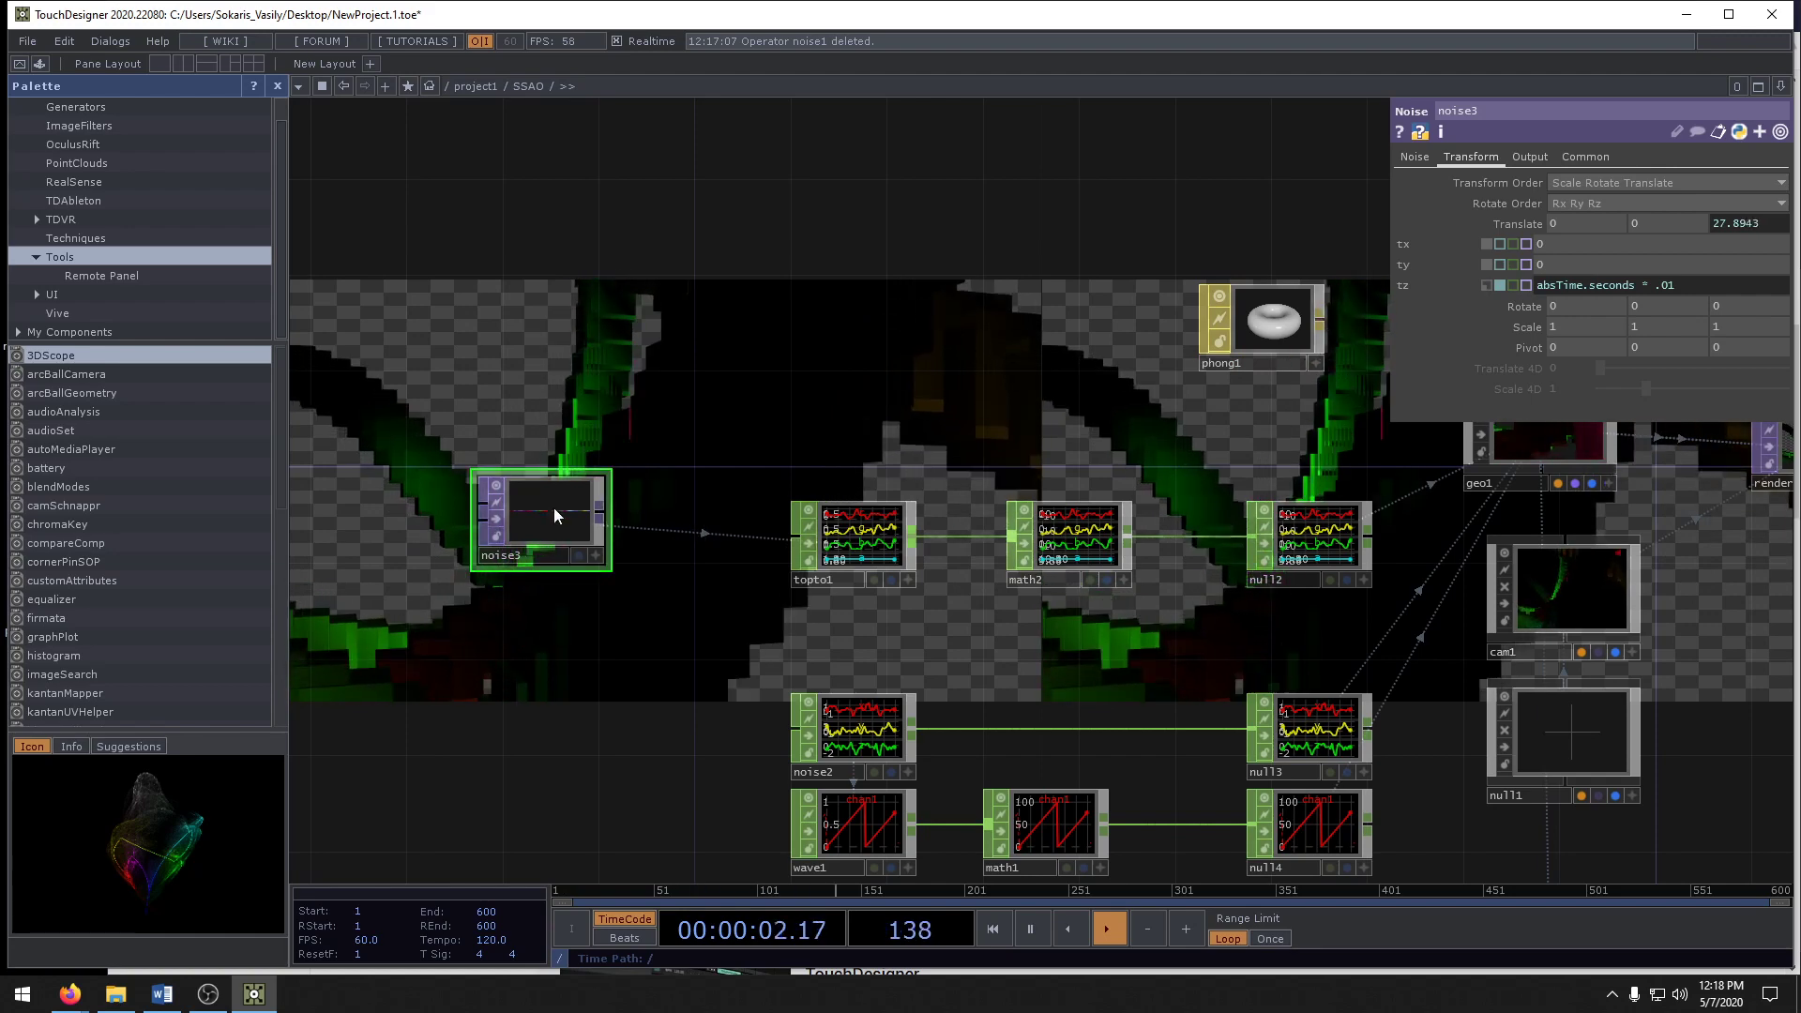
- Move noise3 slightly down in front of topto1 and set its Pixel Format to 16-bit float (RGBA)
drag(547, 515, 544, 536)
drag(584, 462, 711, 485)
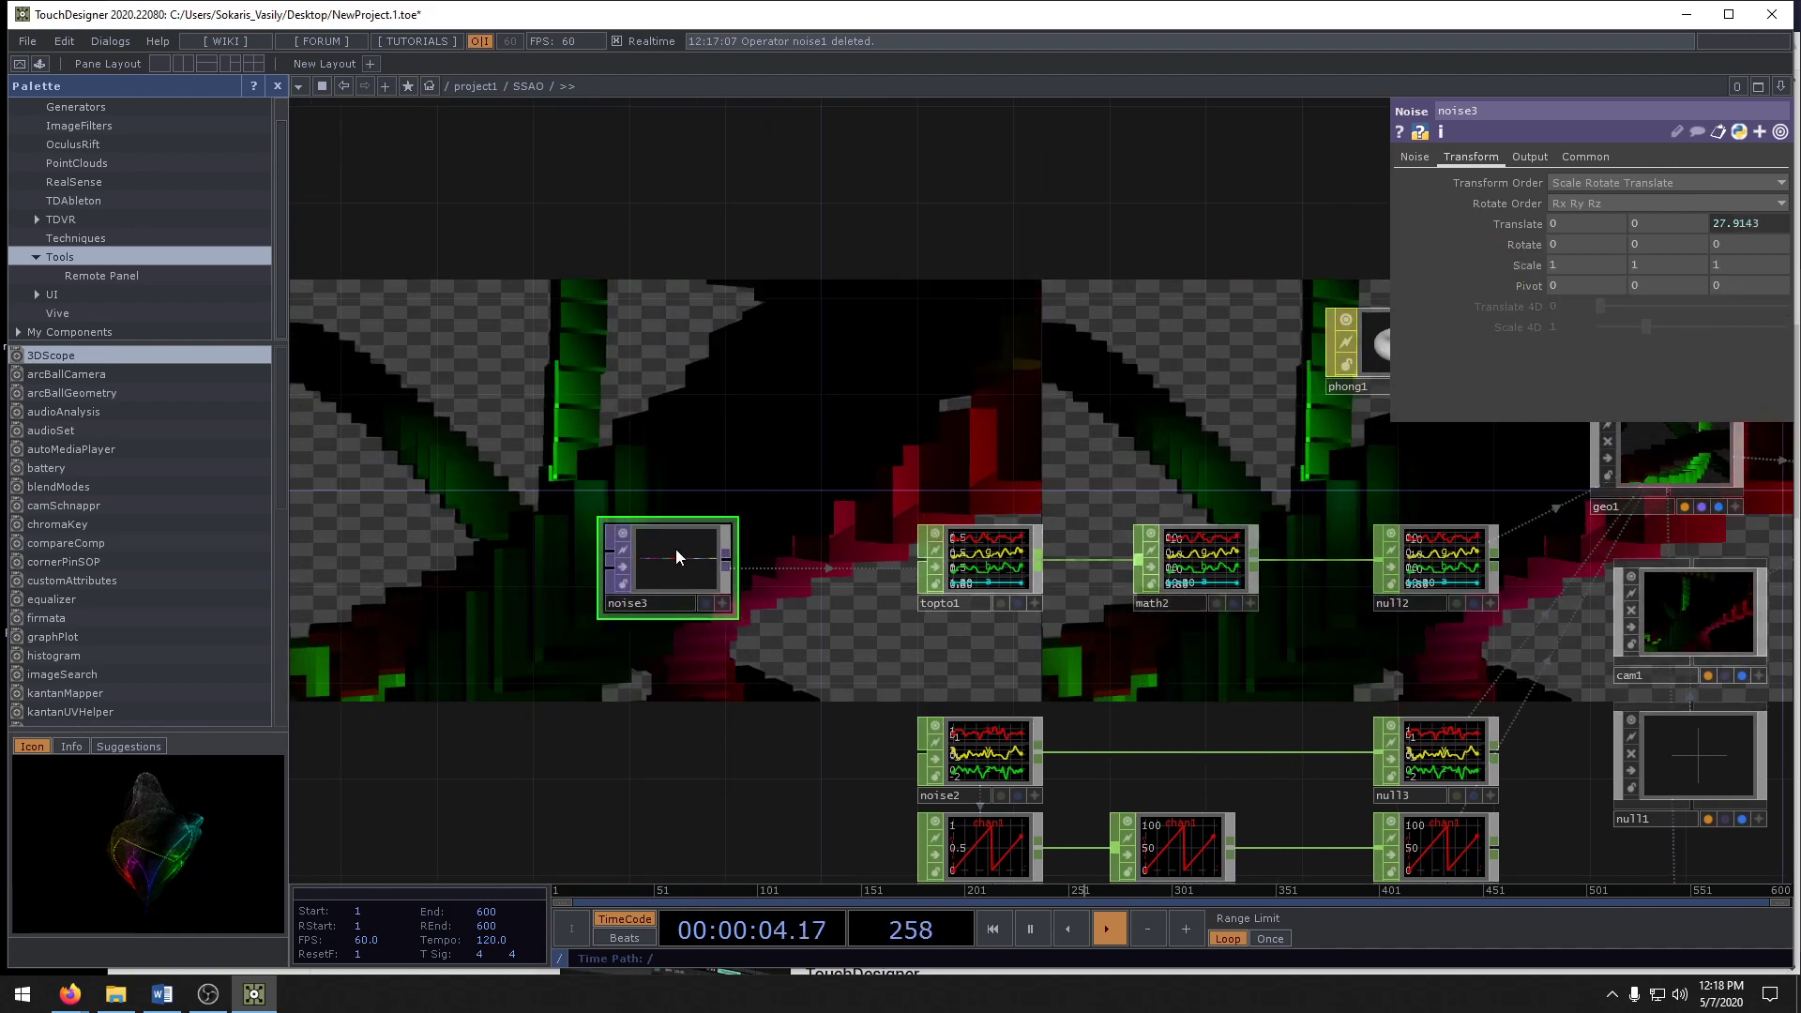
click(1533, 156)
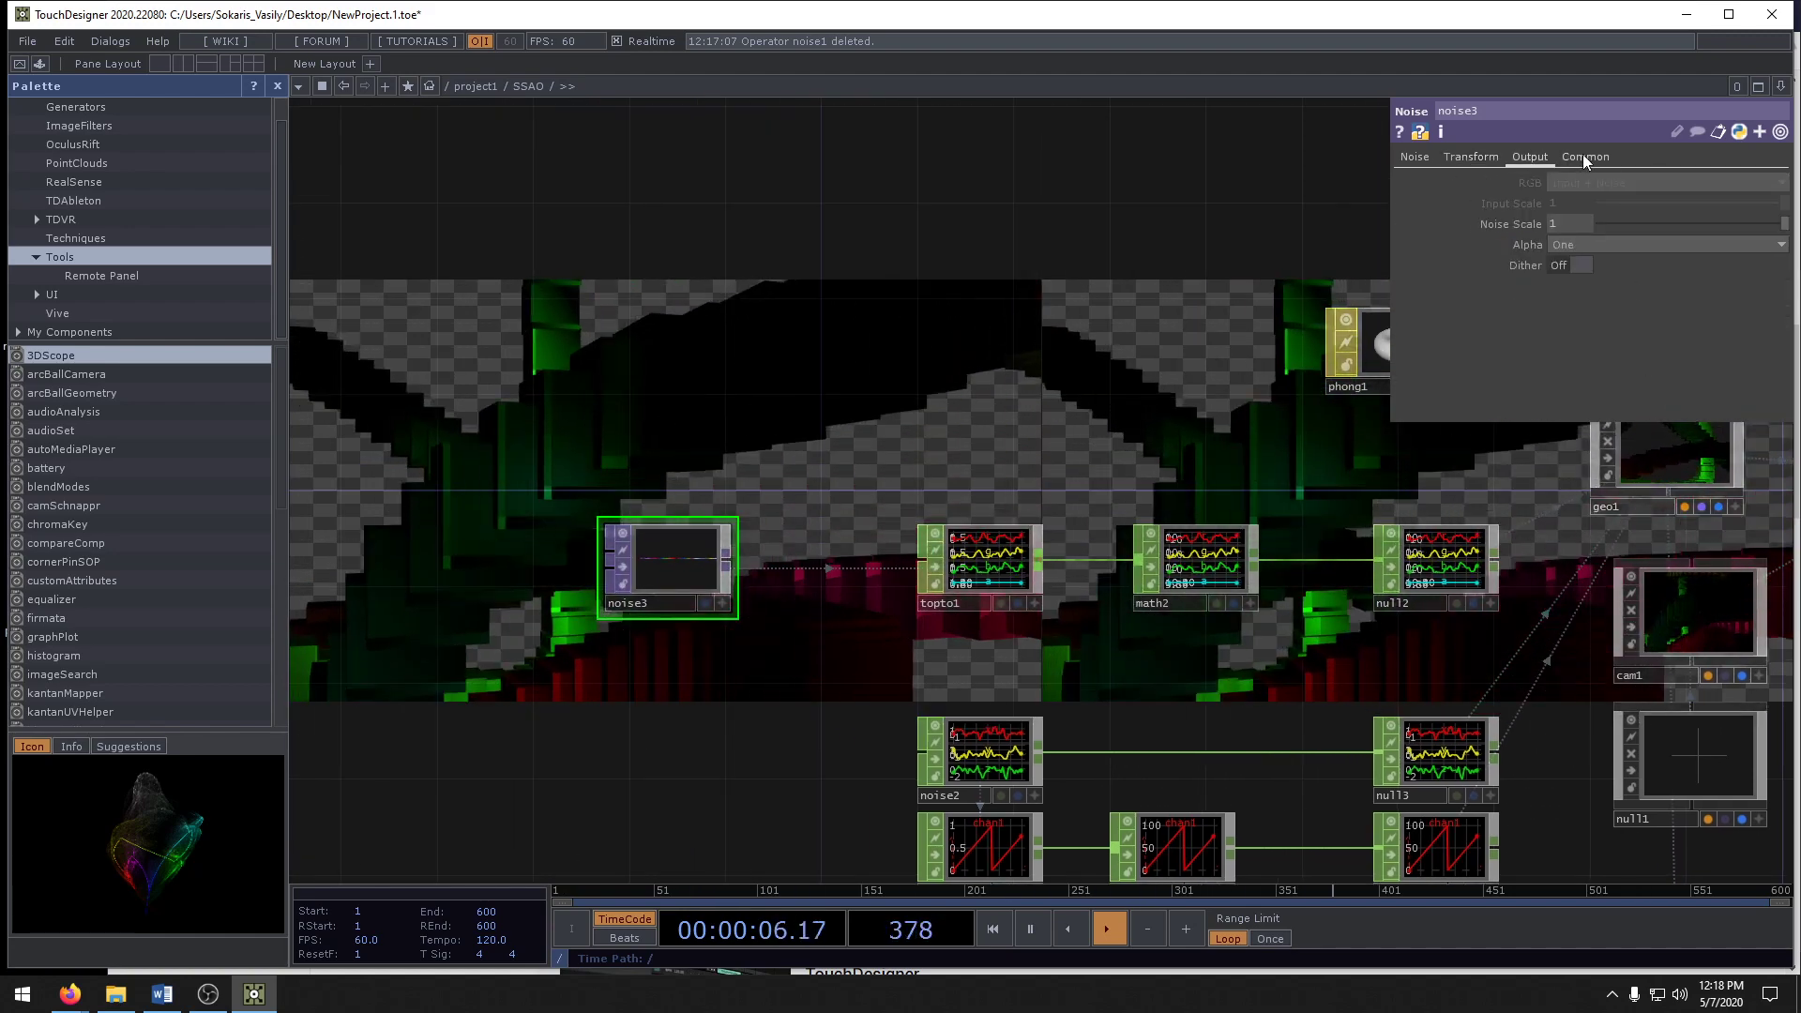
click(1580, 156)
click(1613, 328)
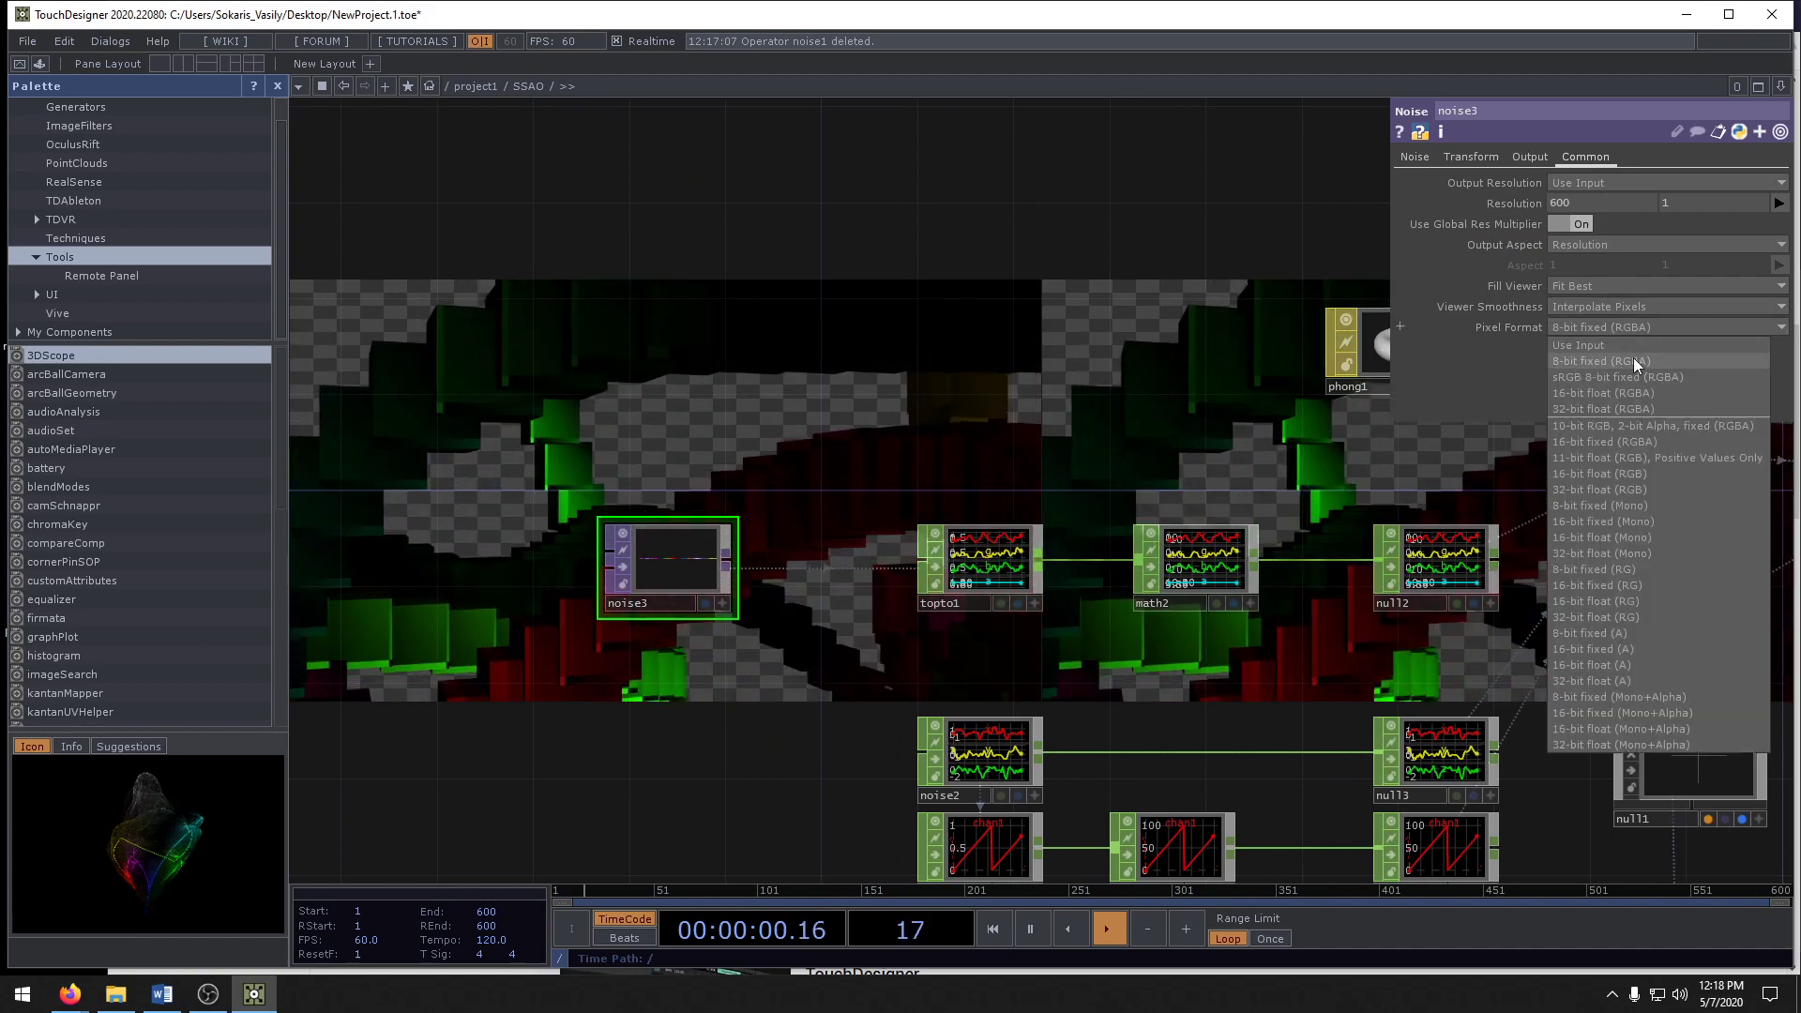
click(1607, 393)
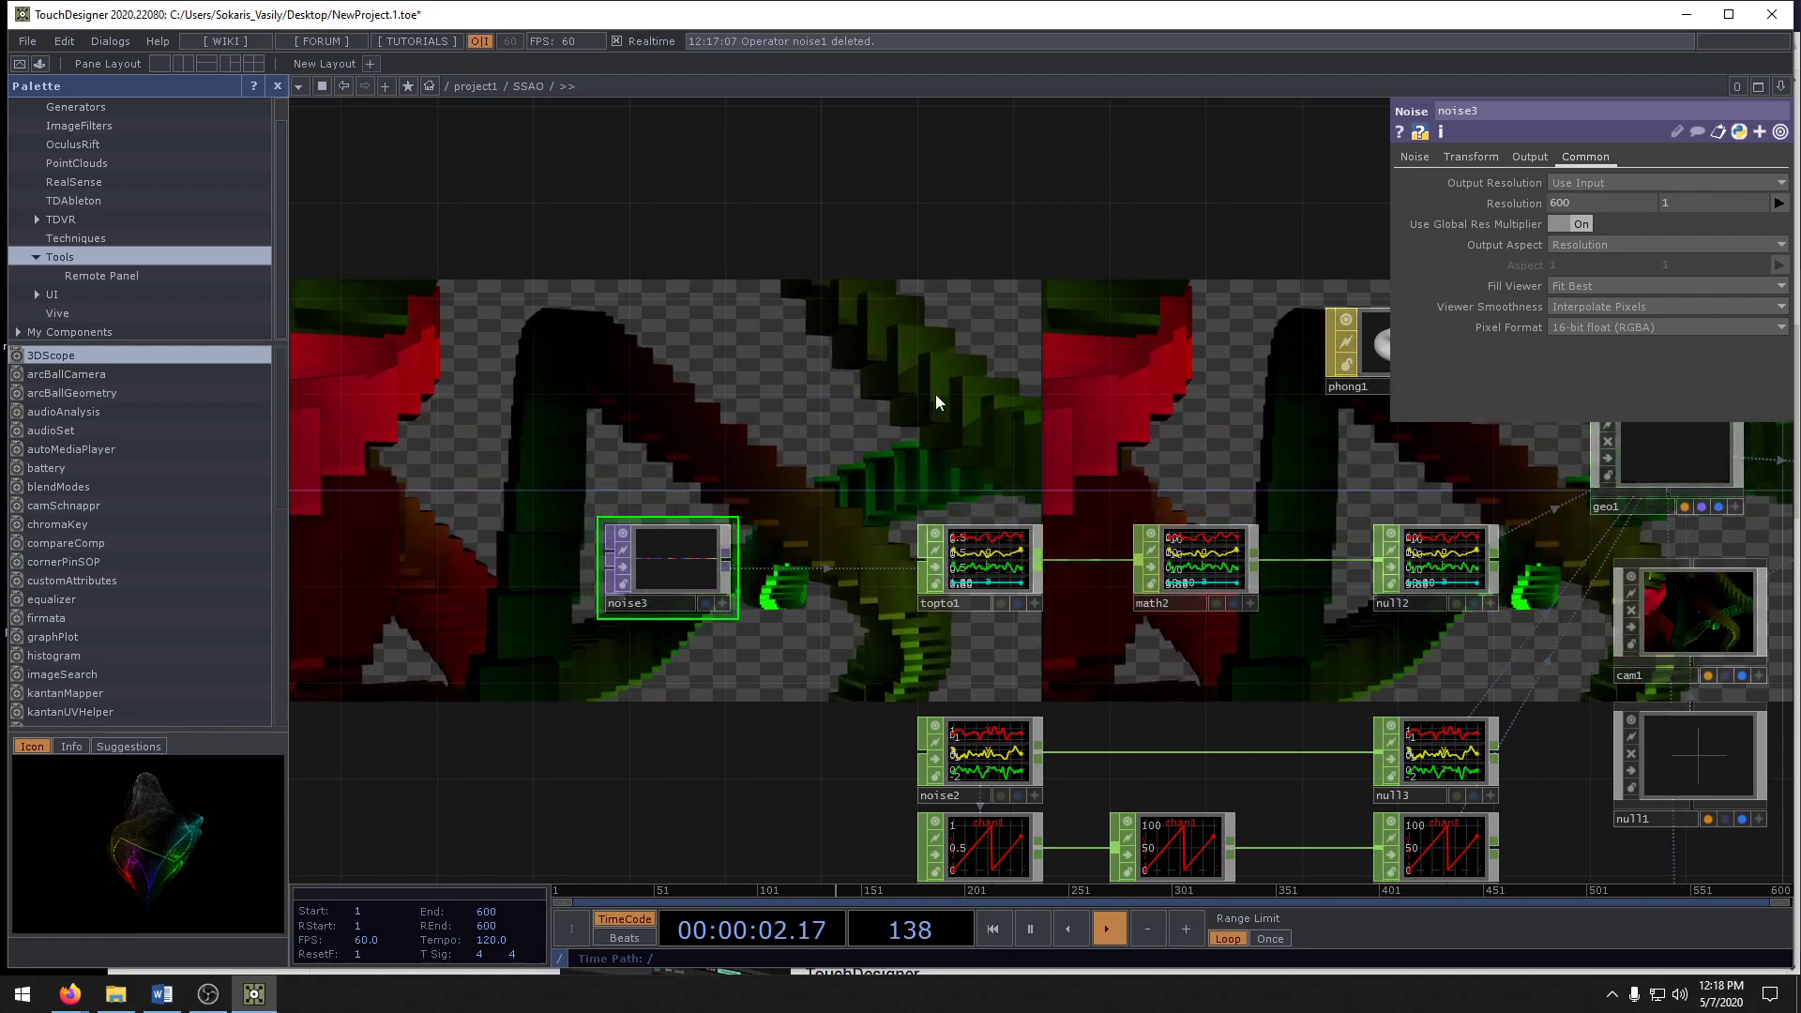
- Examine the Pixel Format options of noise3 and how the instances move in the rendered background
drag(999, 410, 924, 376)
click(1627, 327)
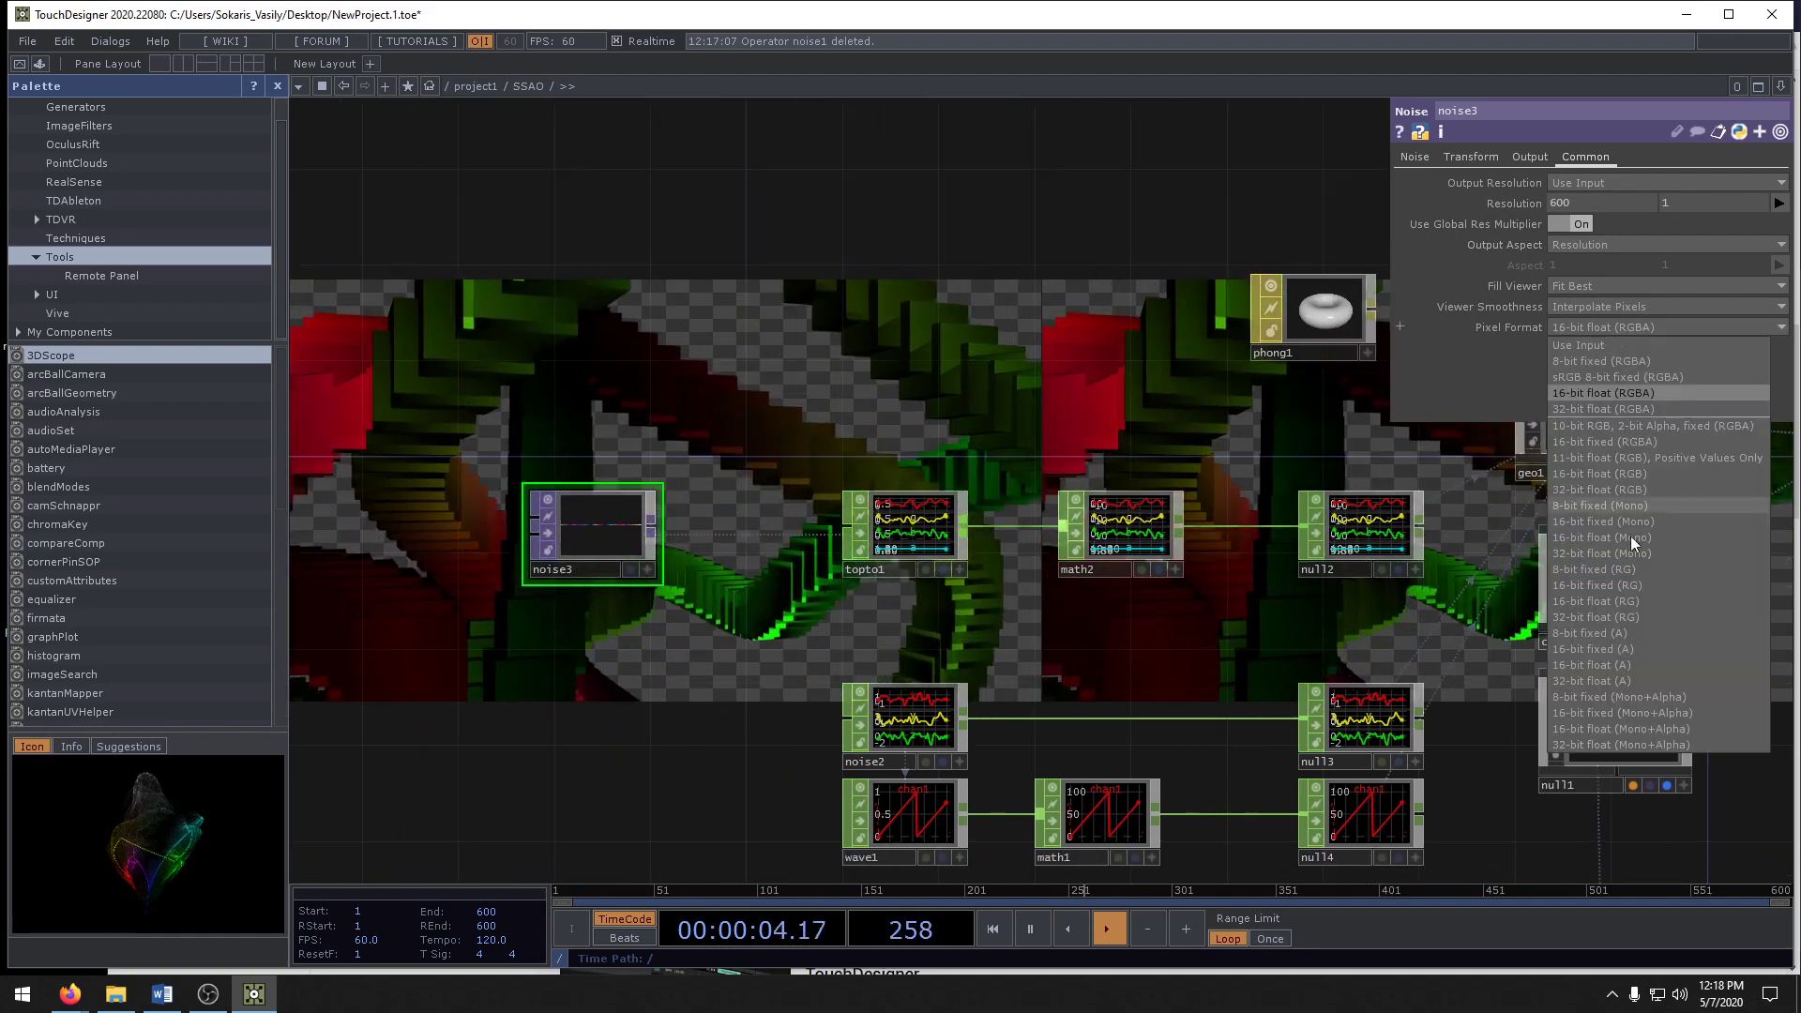
click(1633, 326)
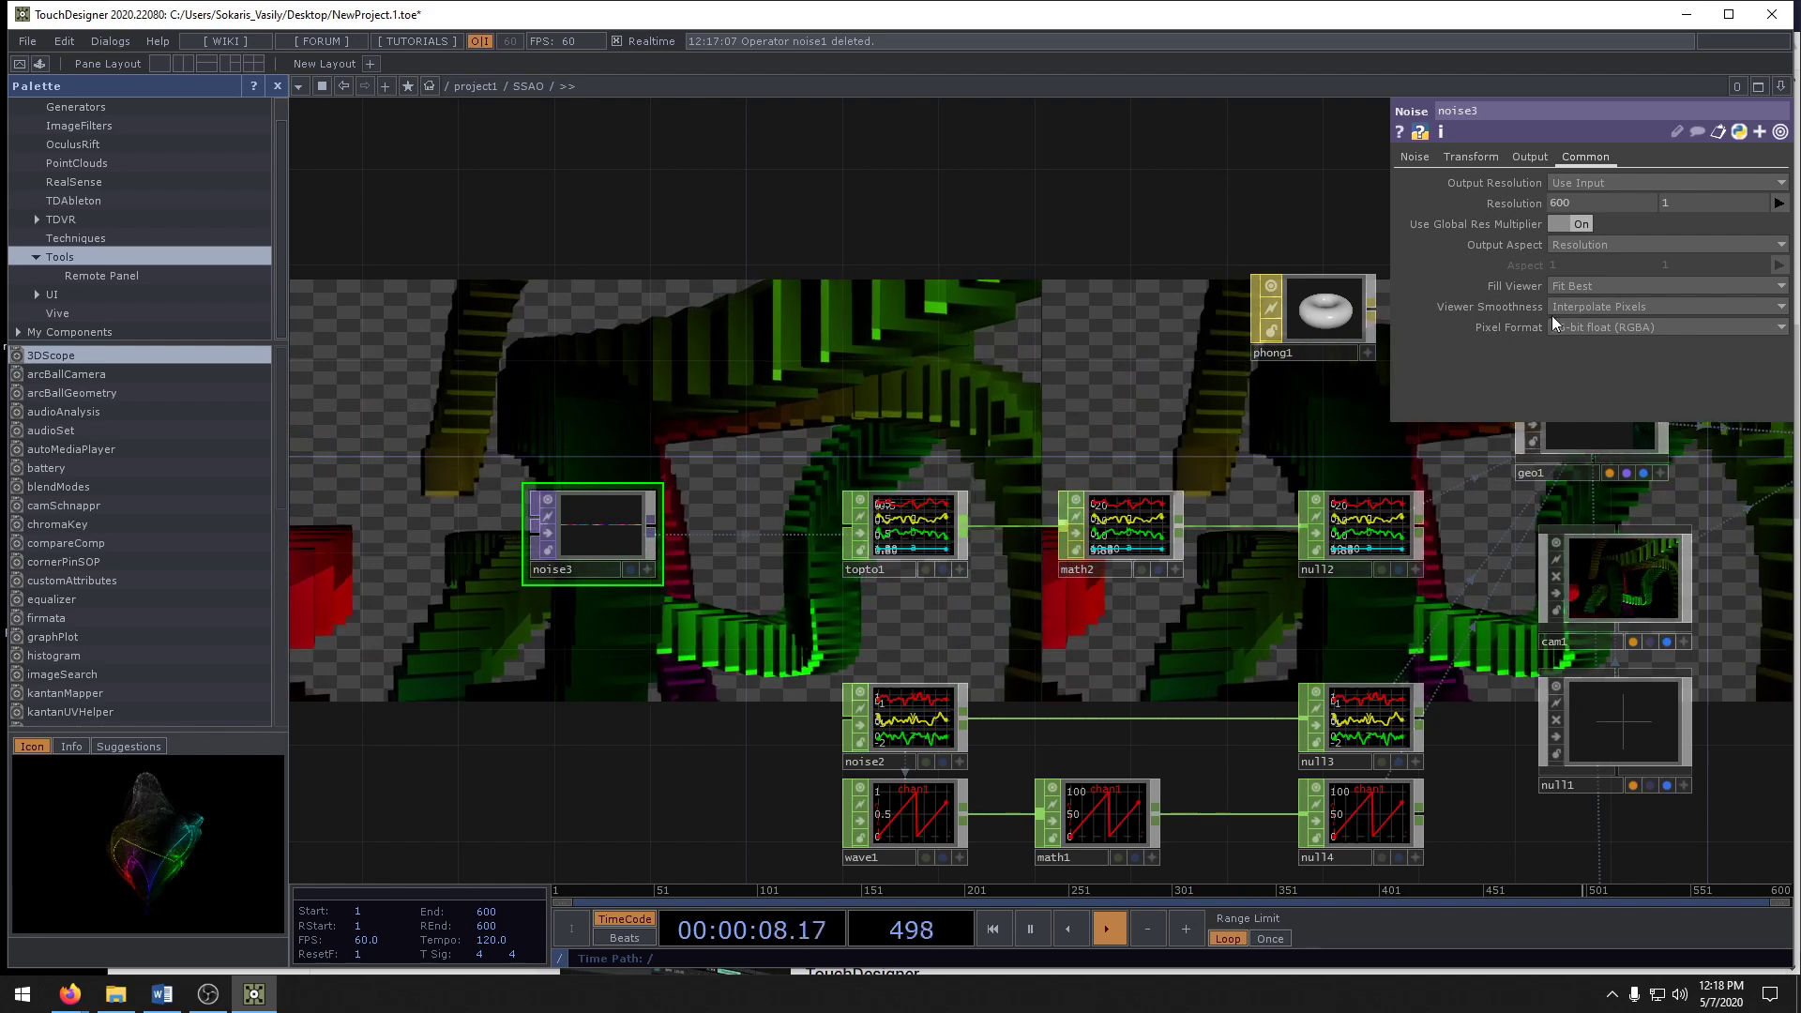
click(1571, 328)
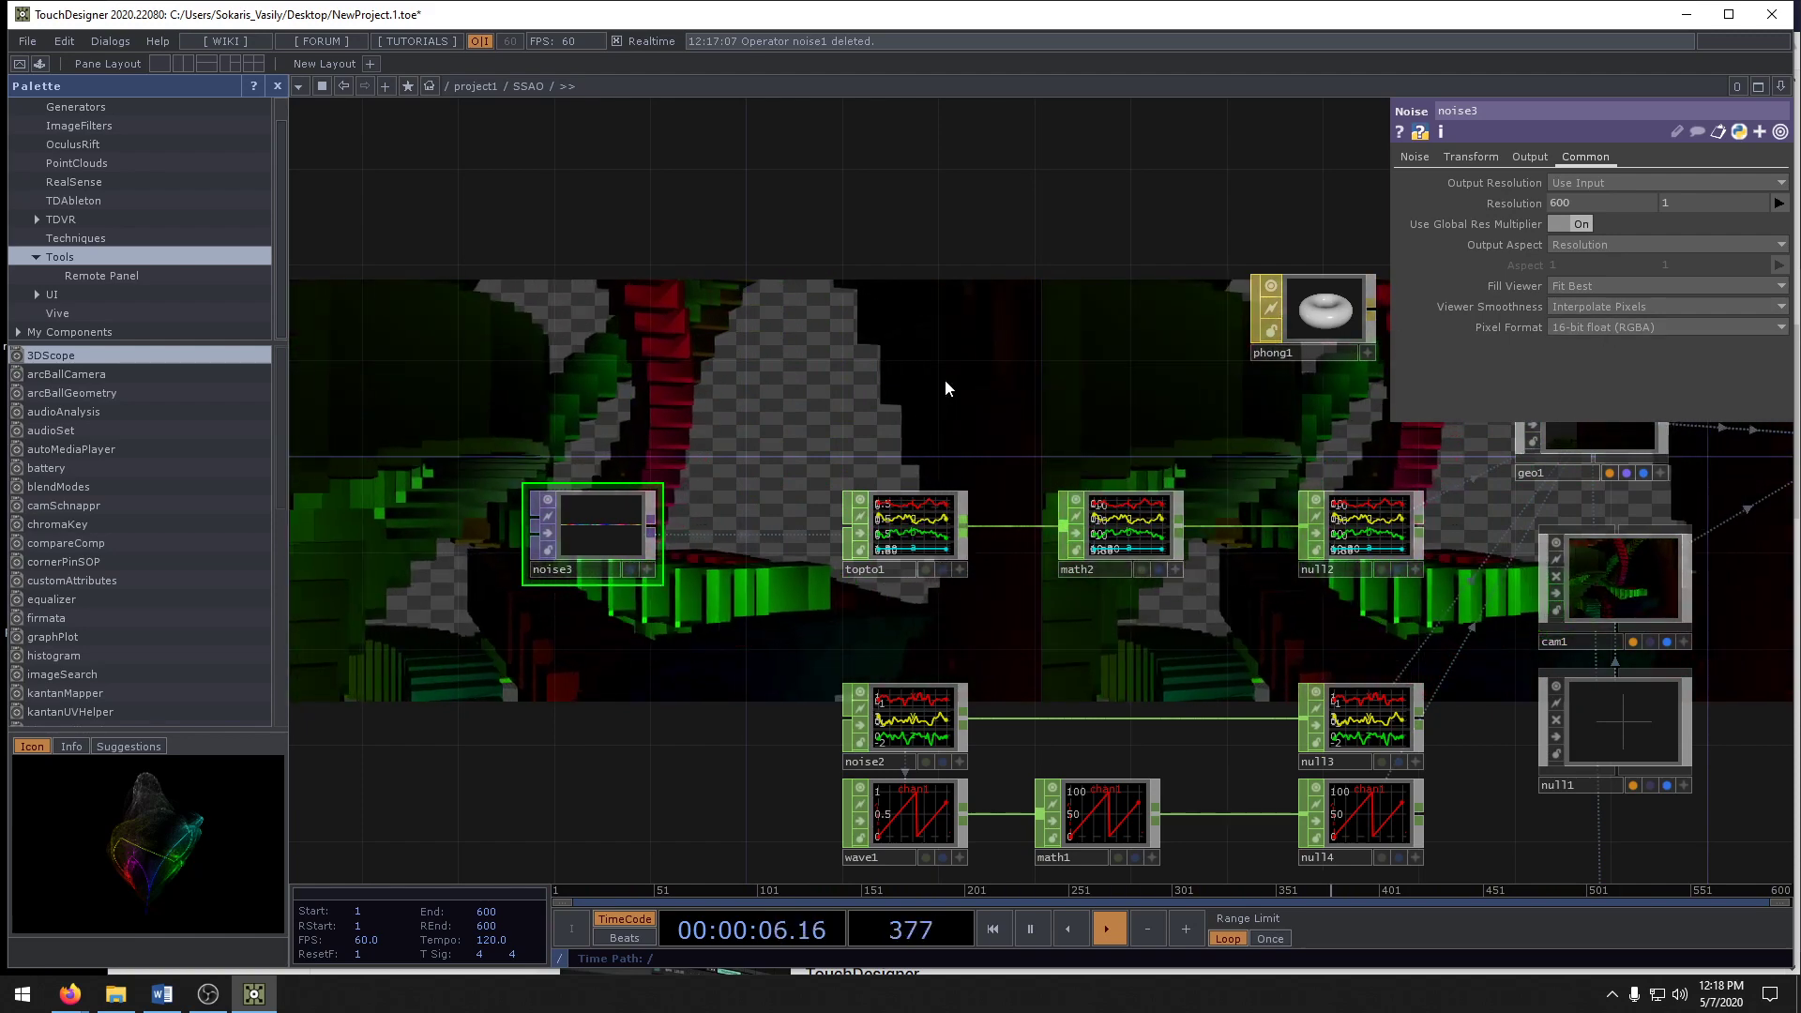
click(1581, 327)
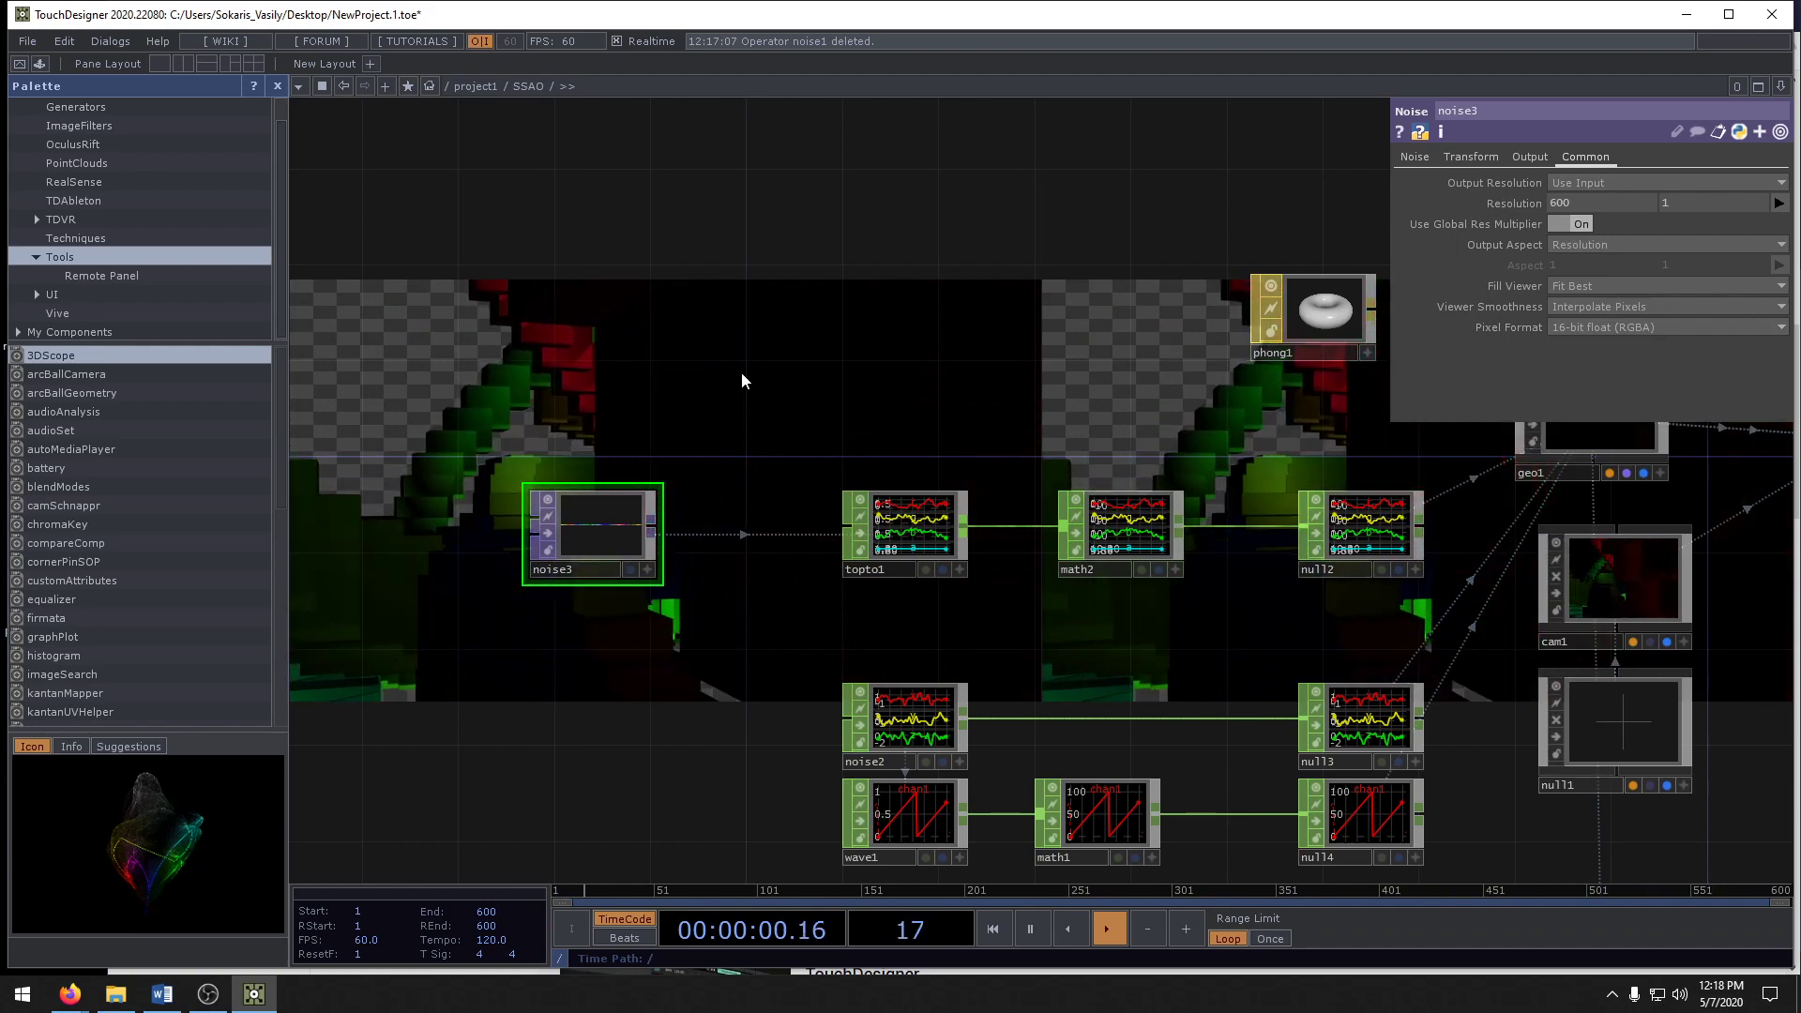
middle_drag(596, 518, 850, 521)
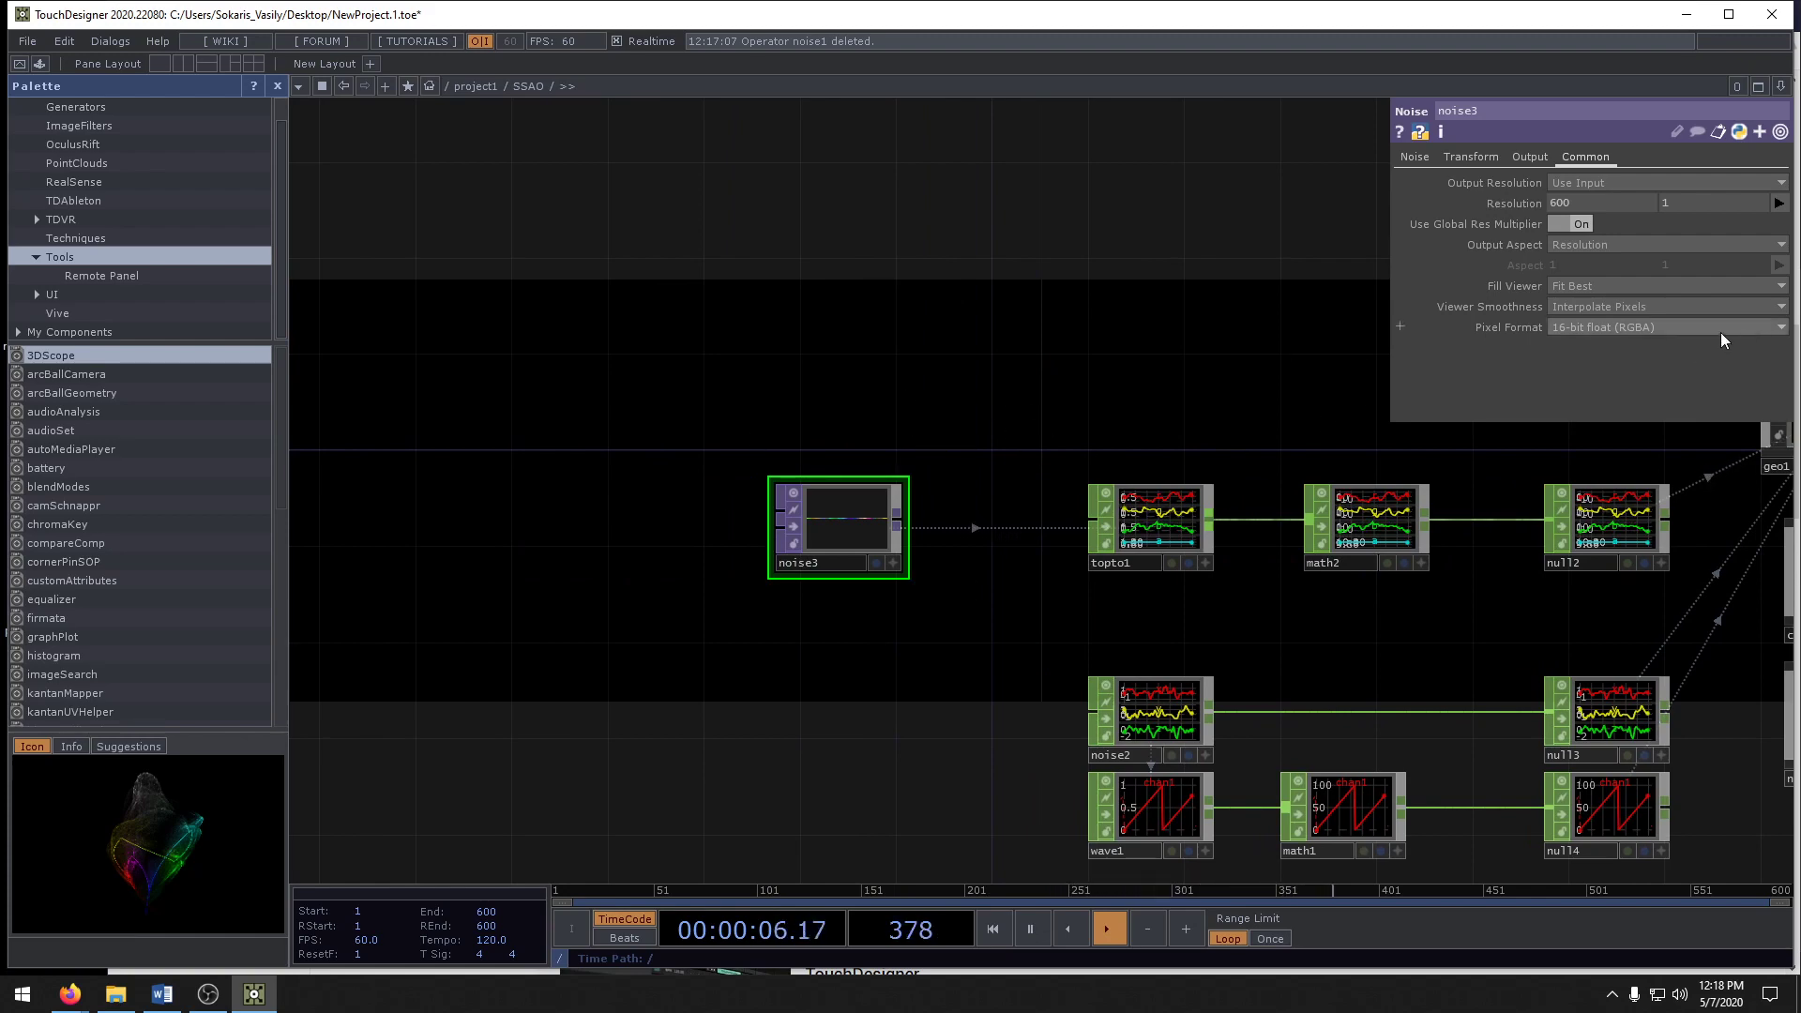
click(1649, 326)
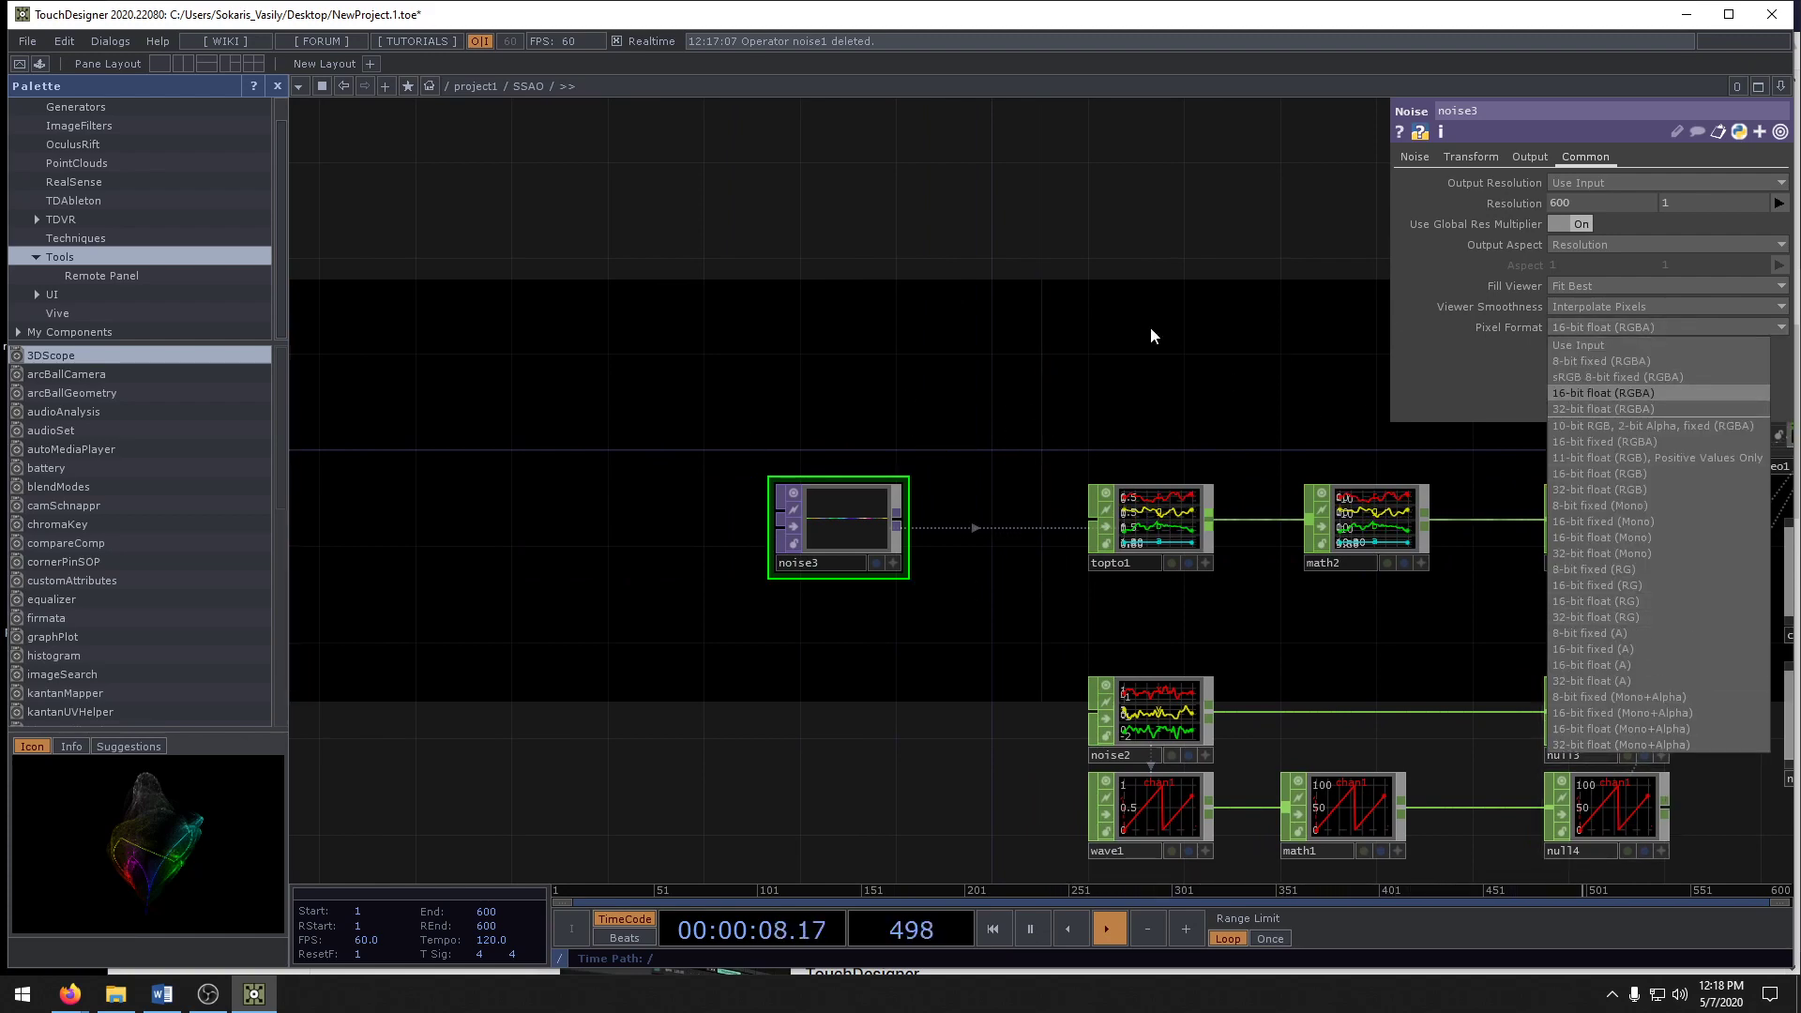
drag(1255, 328, 1027, 380)
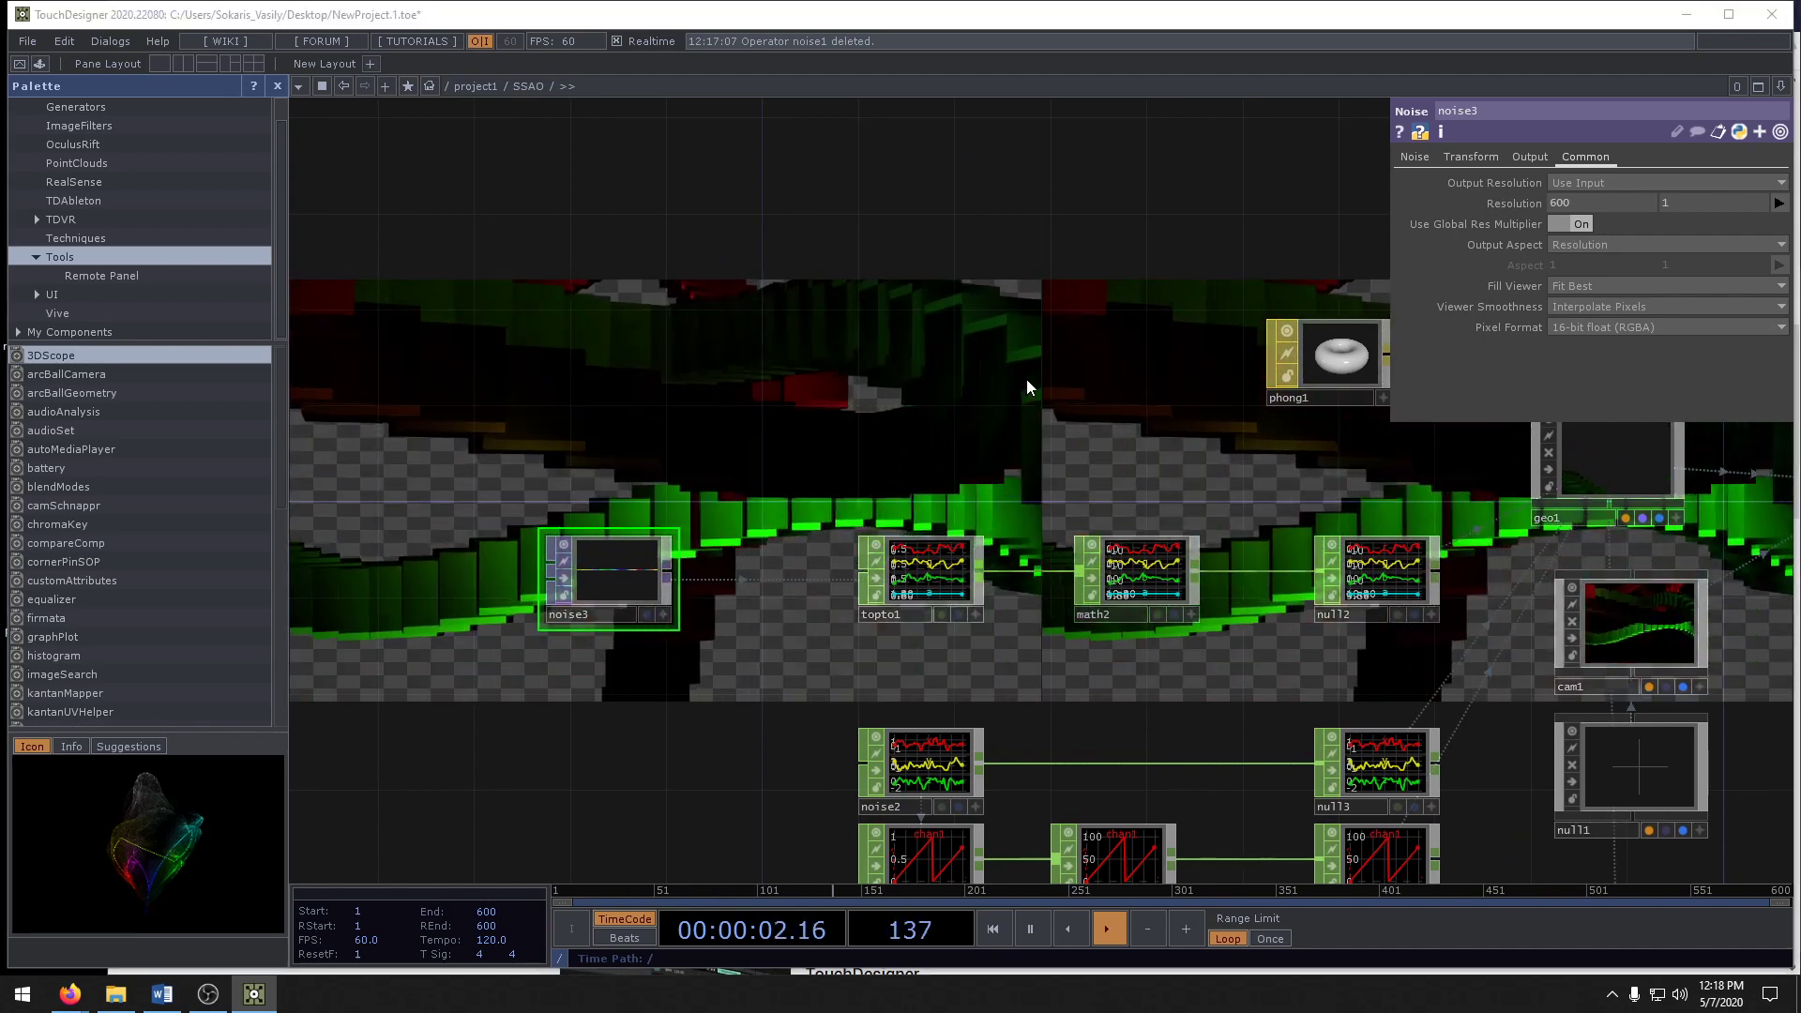
- Switch to the QUESTIONS_8-9 document in Word and read the questions on the subtract TOP, flip, three-dimensionality and GLSL TOP
key(alt+Tab)
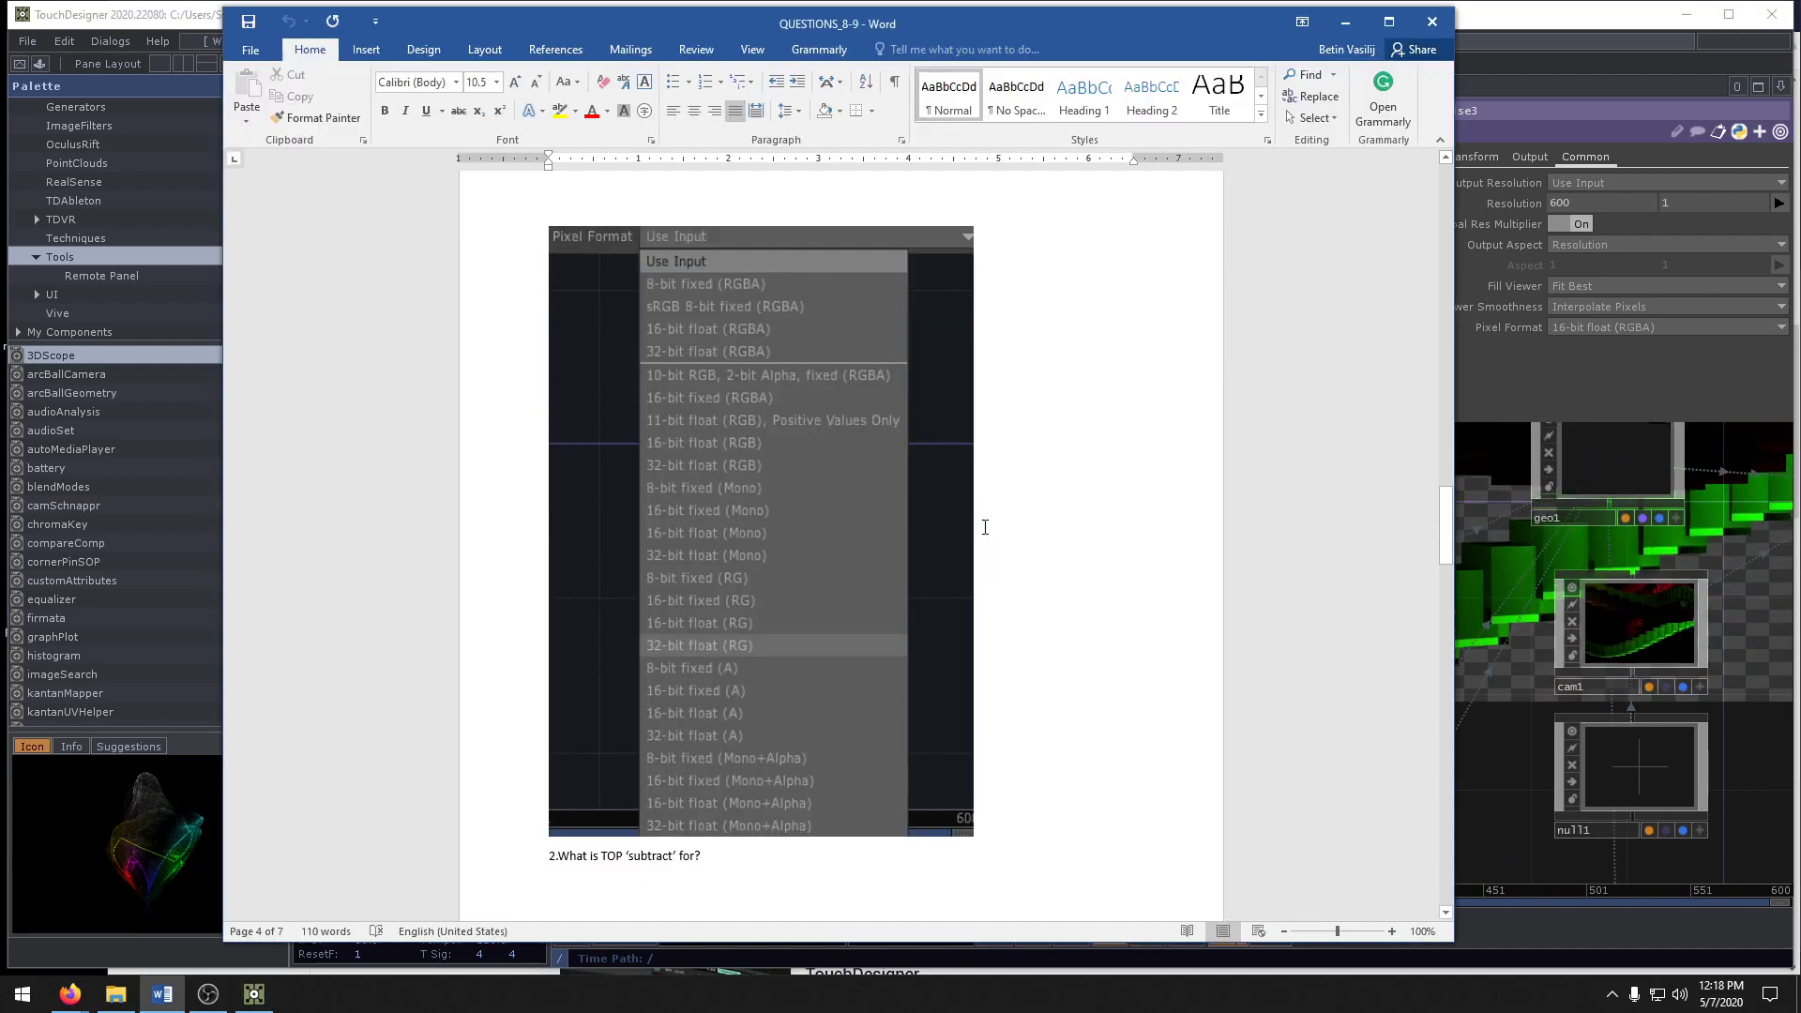
scroll(985, 523, down, 4)
scroll(944, 700, down, 7)
scroll(841, 544, up, 2)
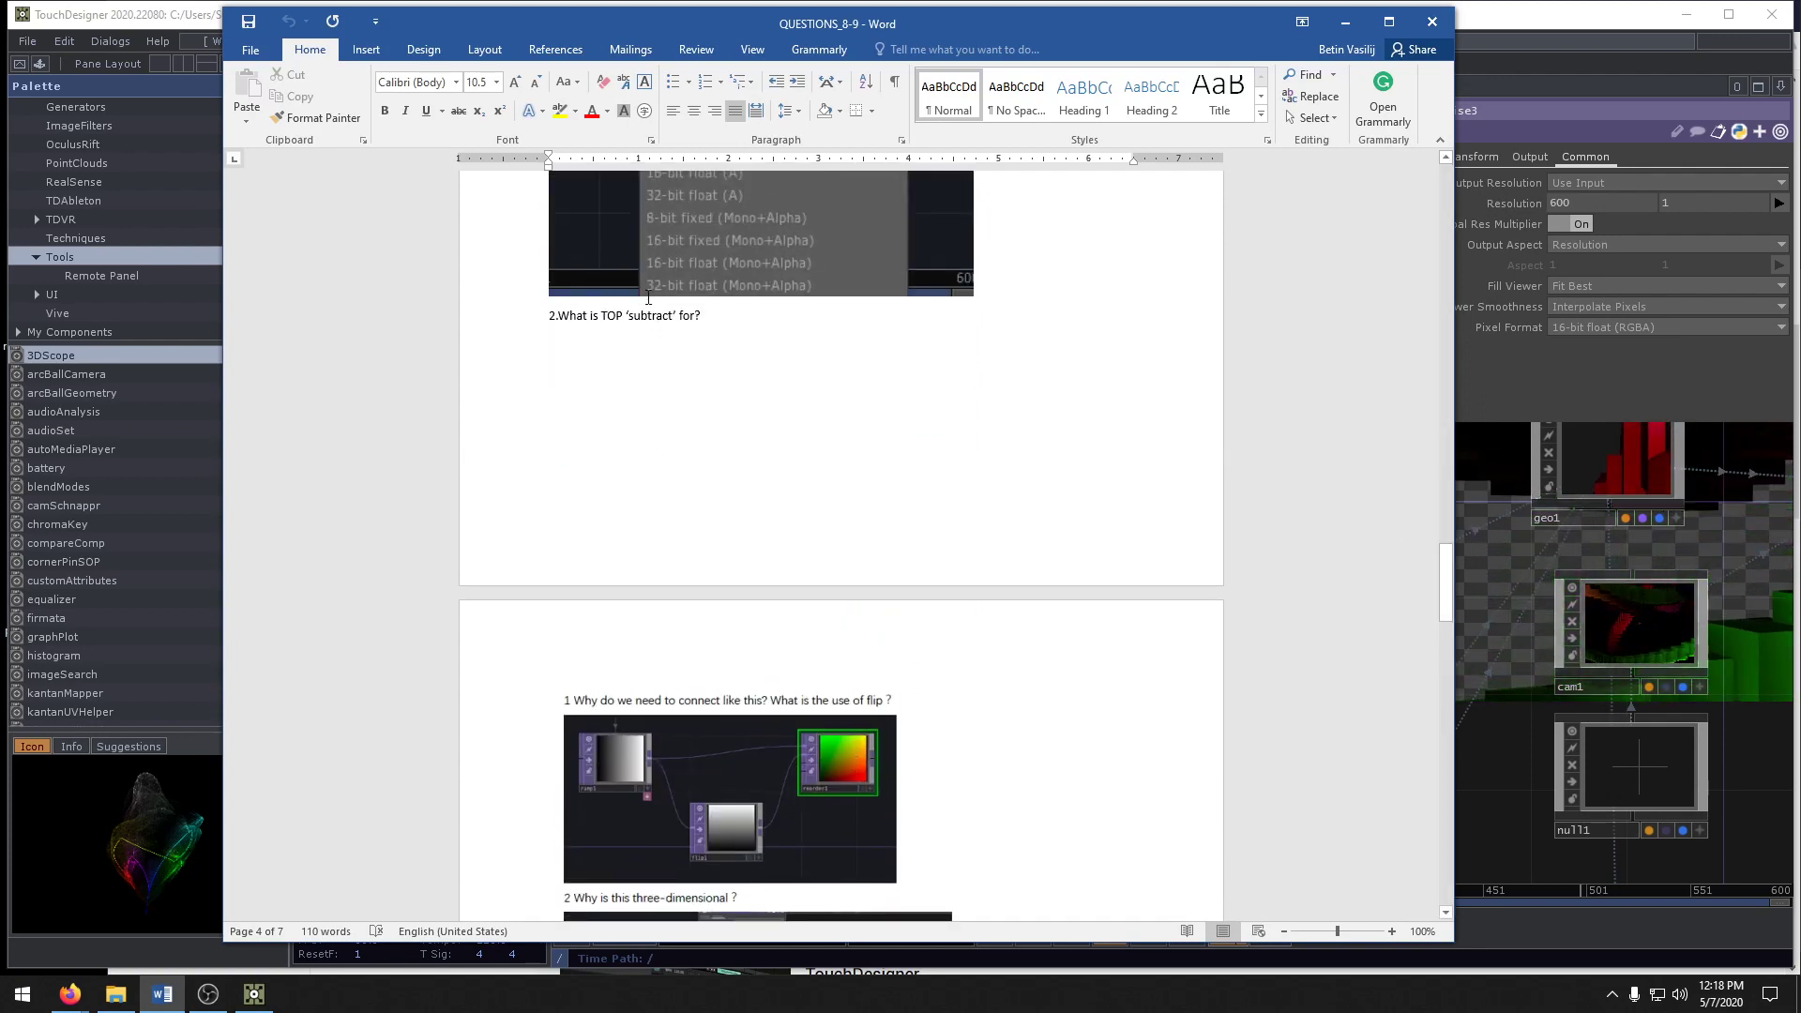
scroll(1115, 480, down, 10)
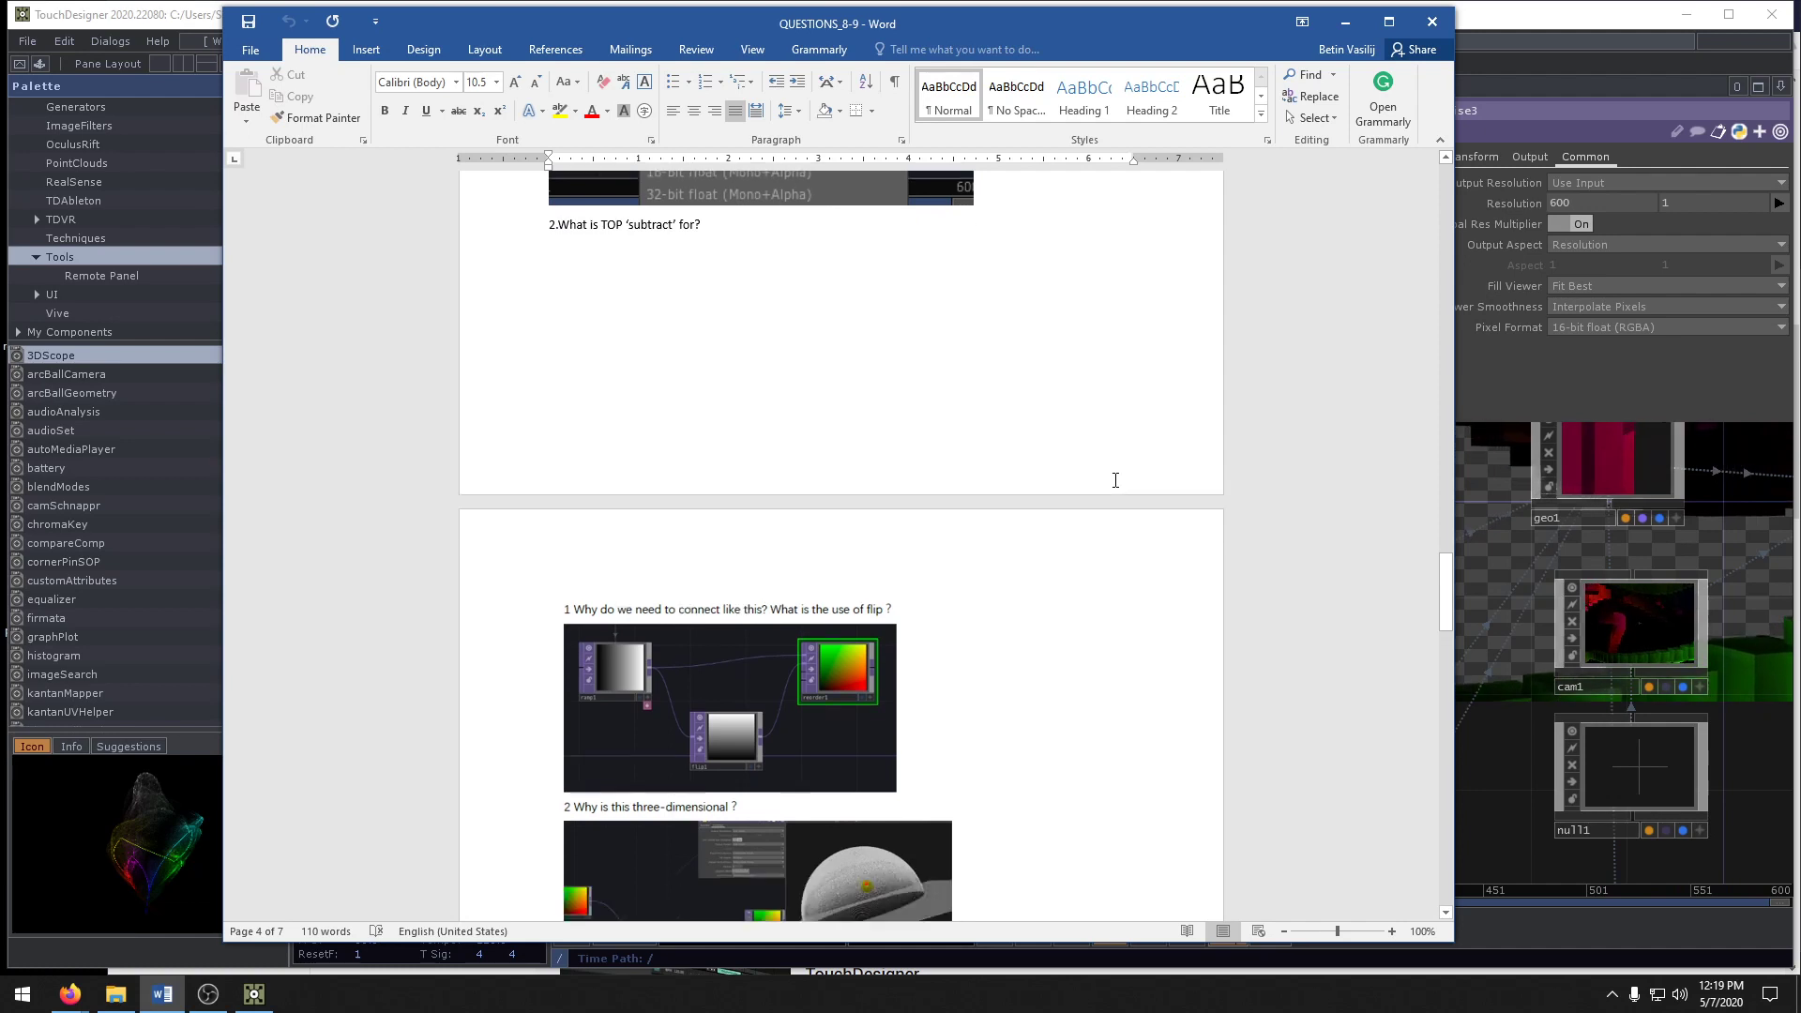
scroll(1114, 480, up, 3)
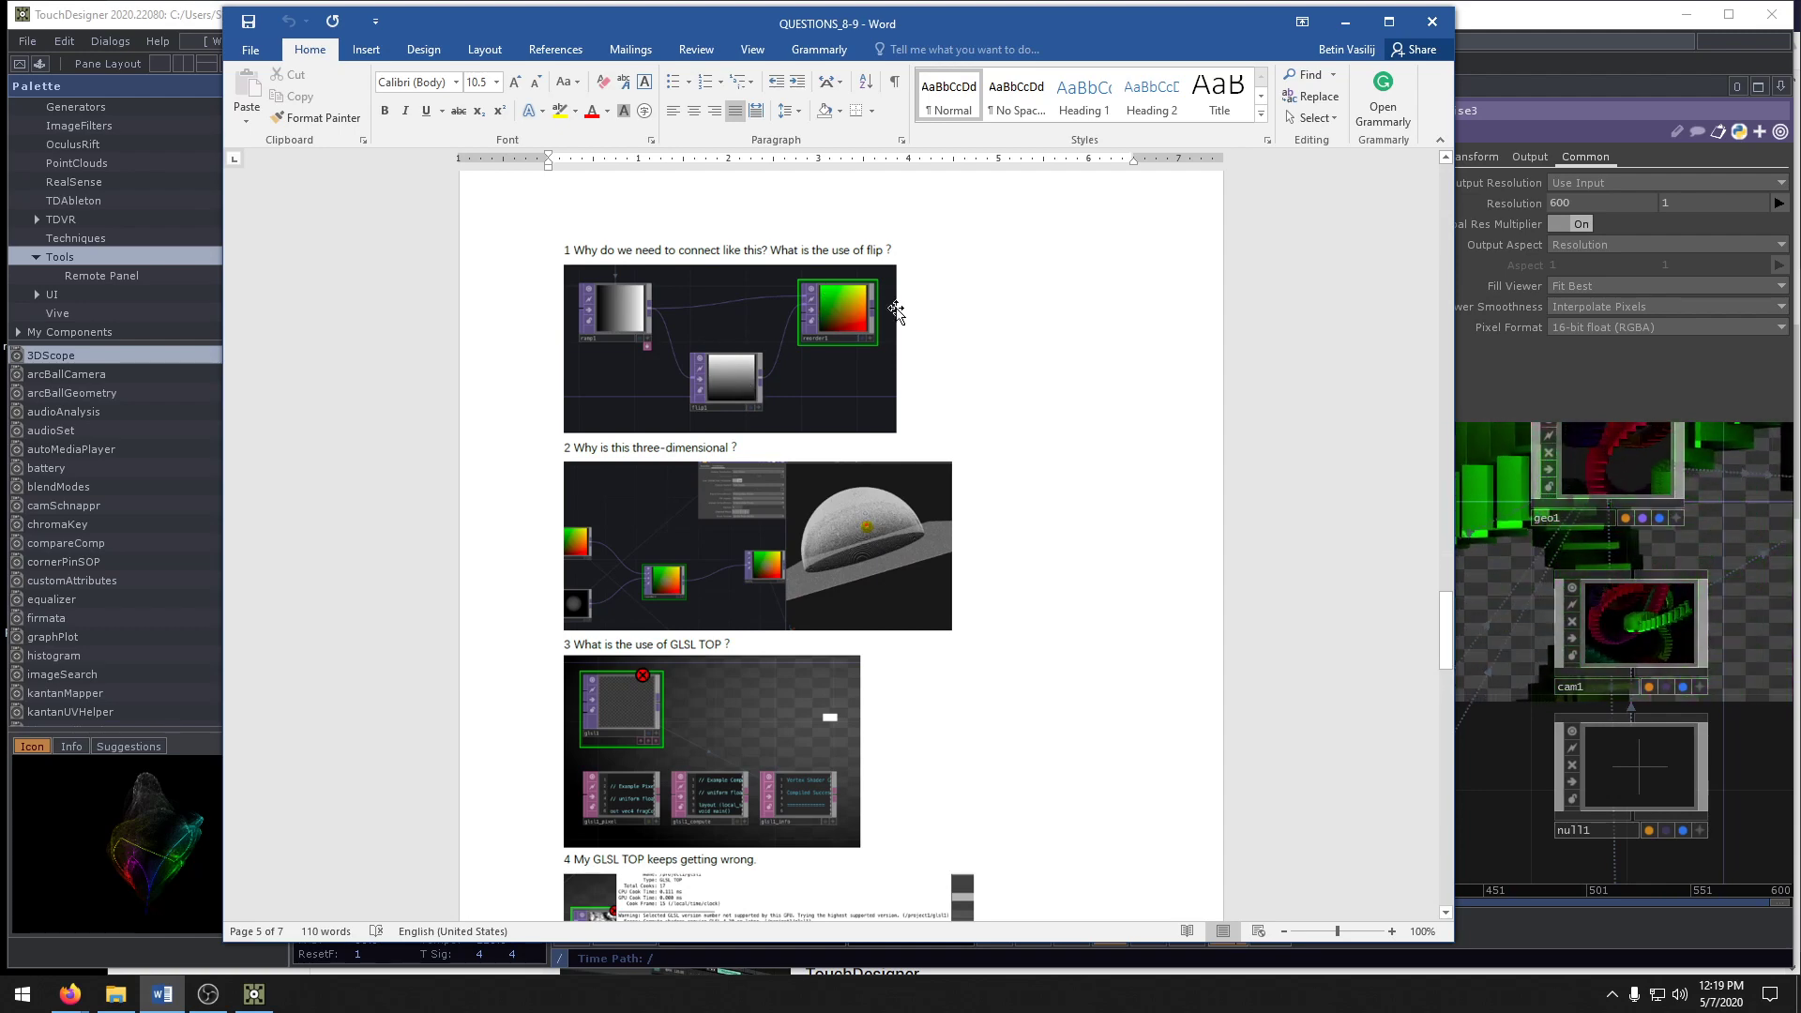
scroll(929, 463, down, 1)
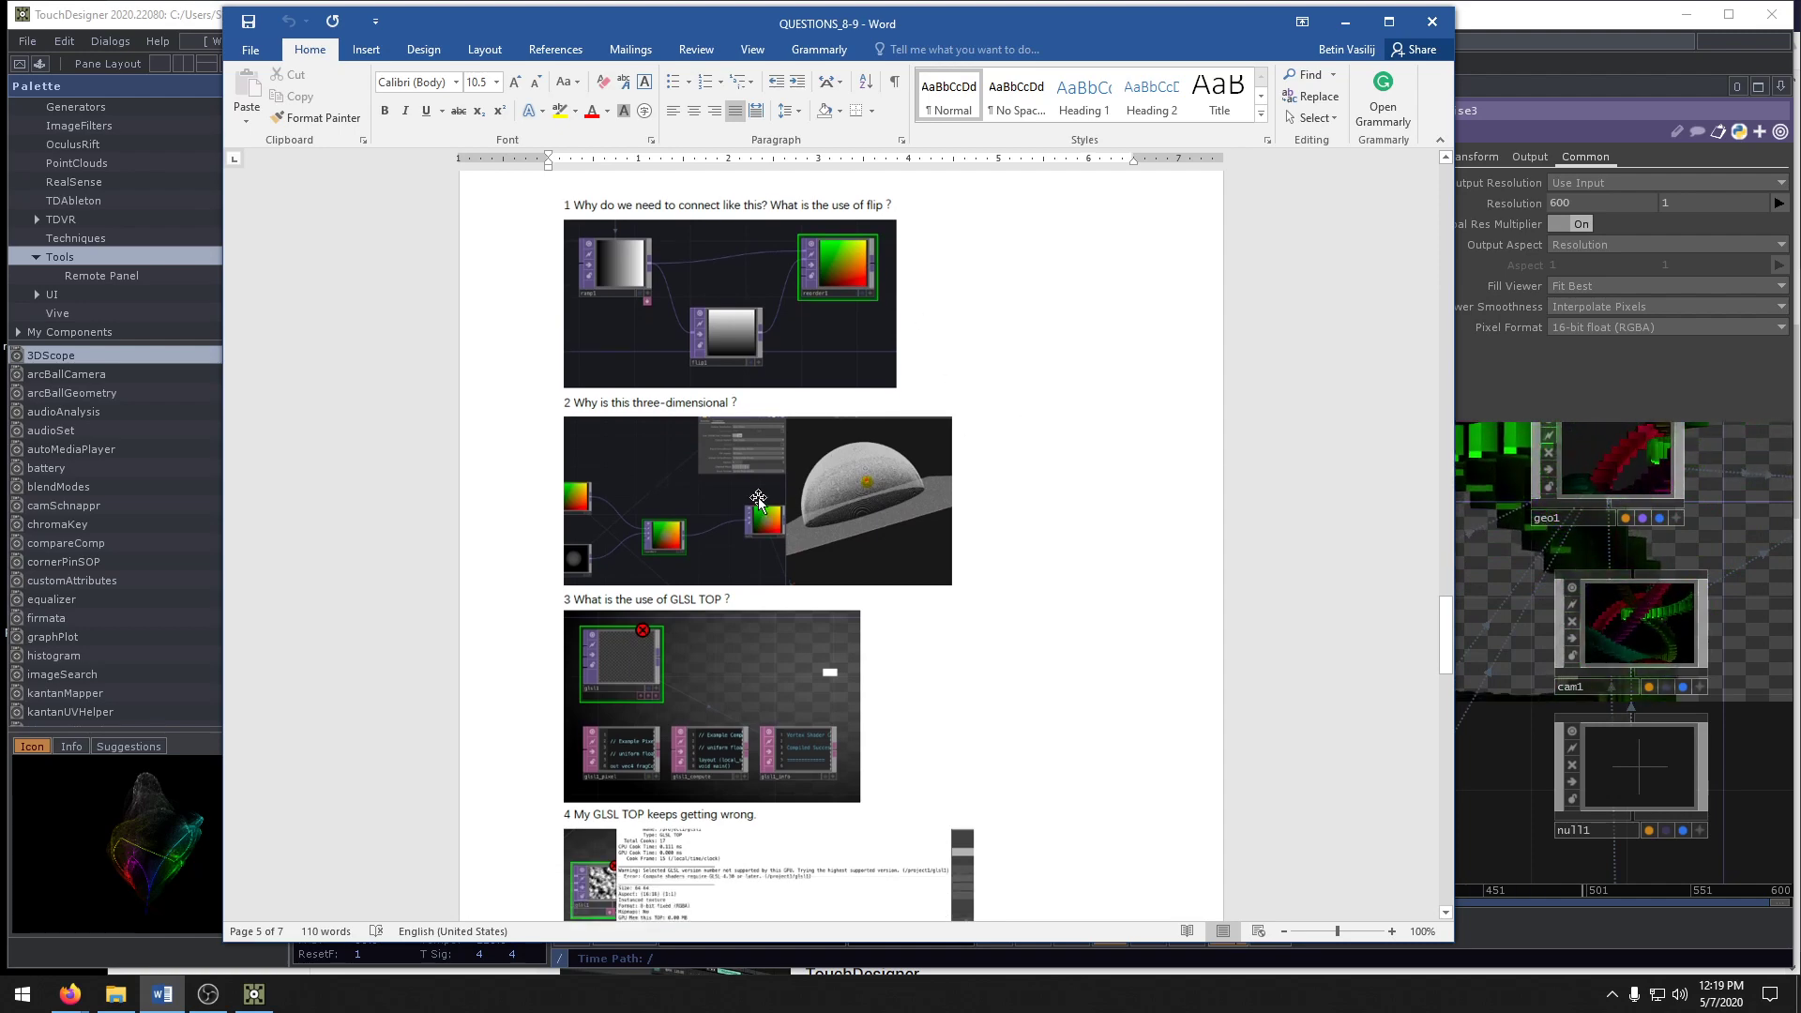
scroll(682, 489, down, 2)
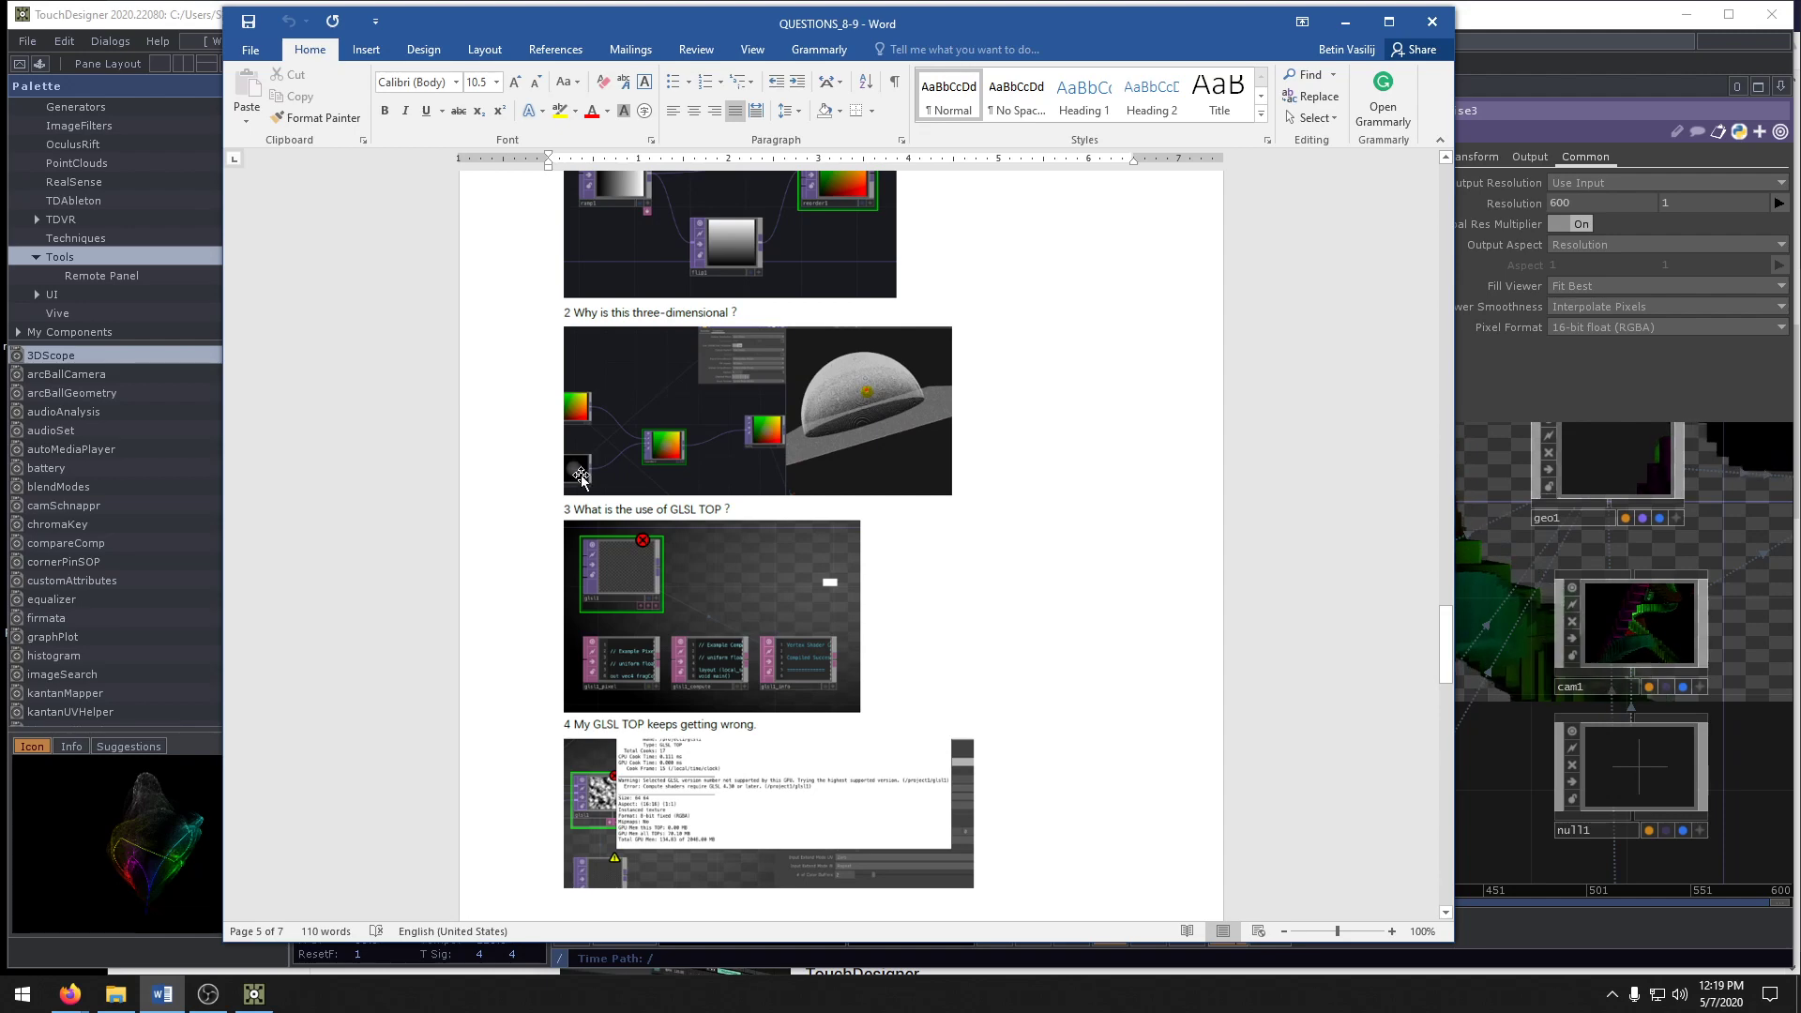
scroll(588, 398, up, 2)
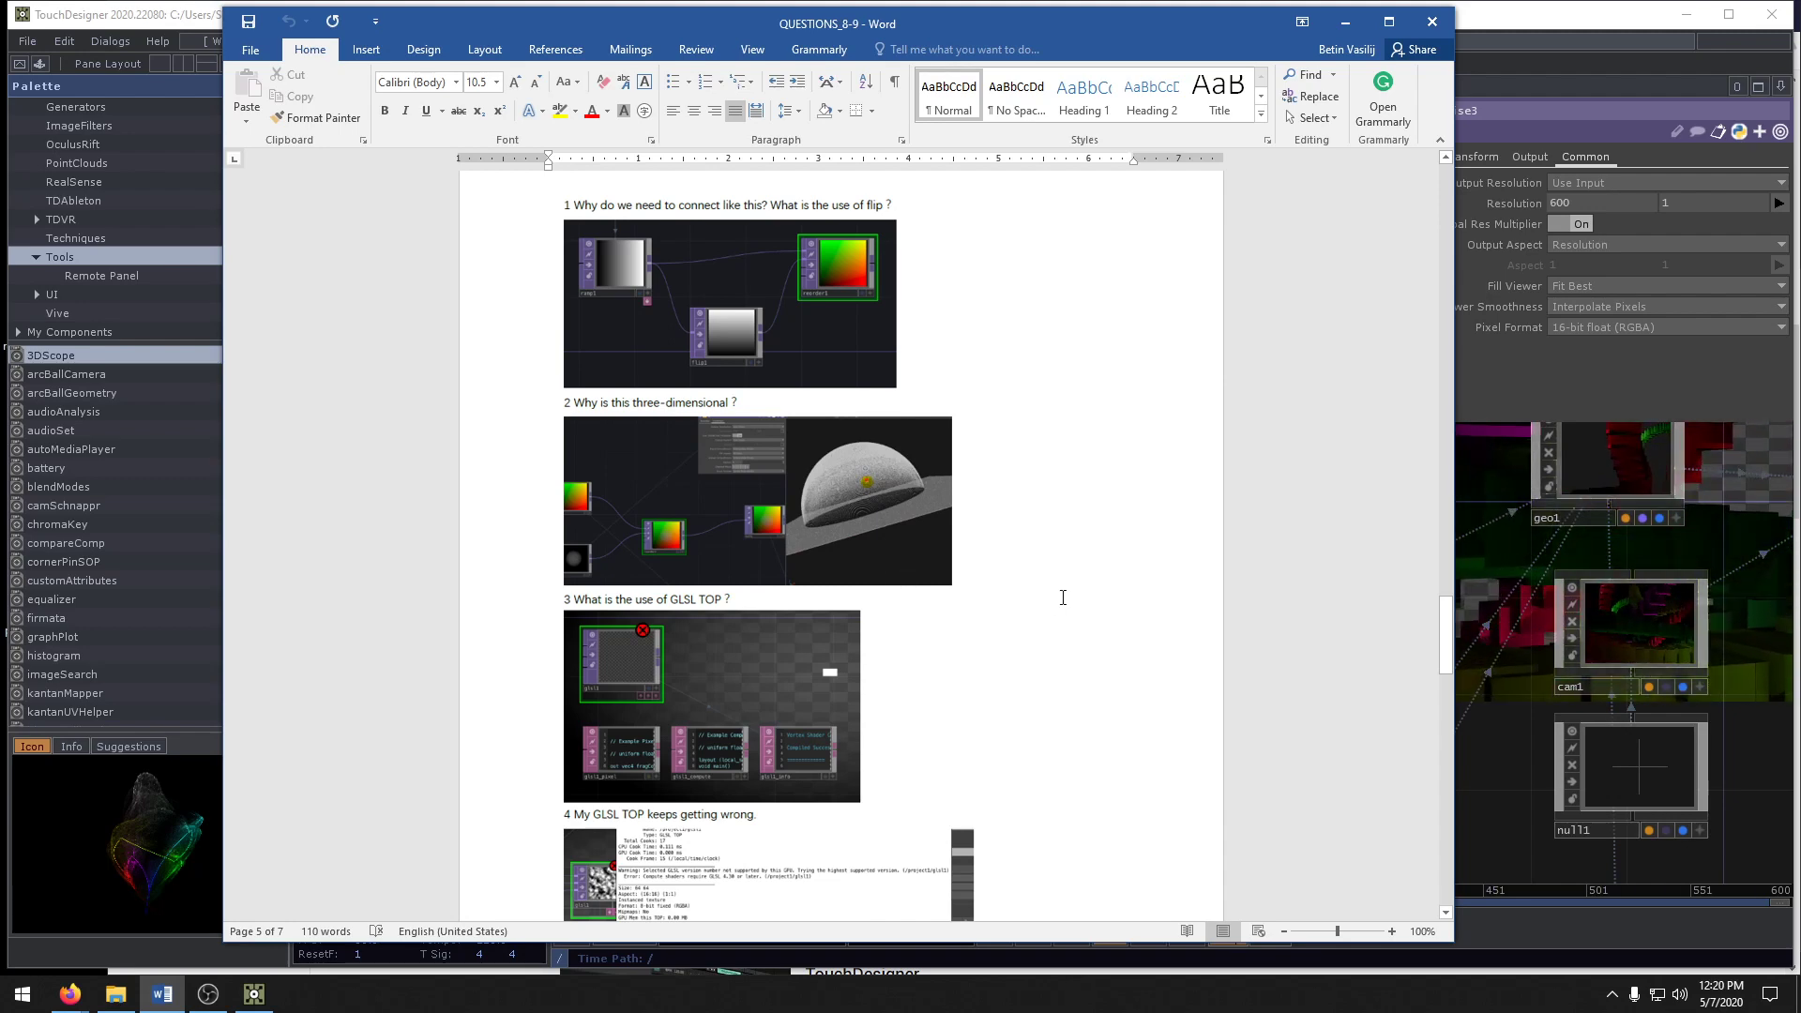
scroll(1063, 598, down, 3)
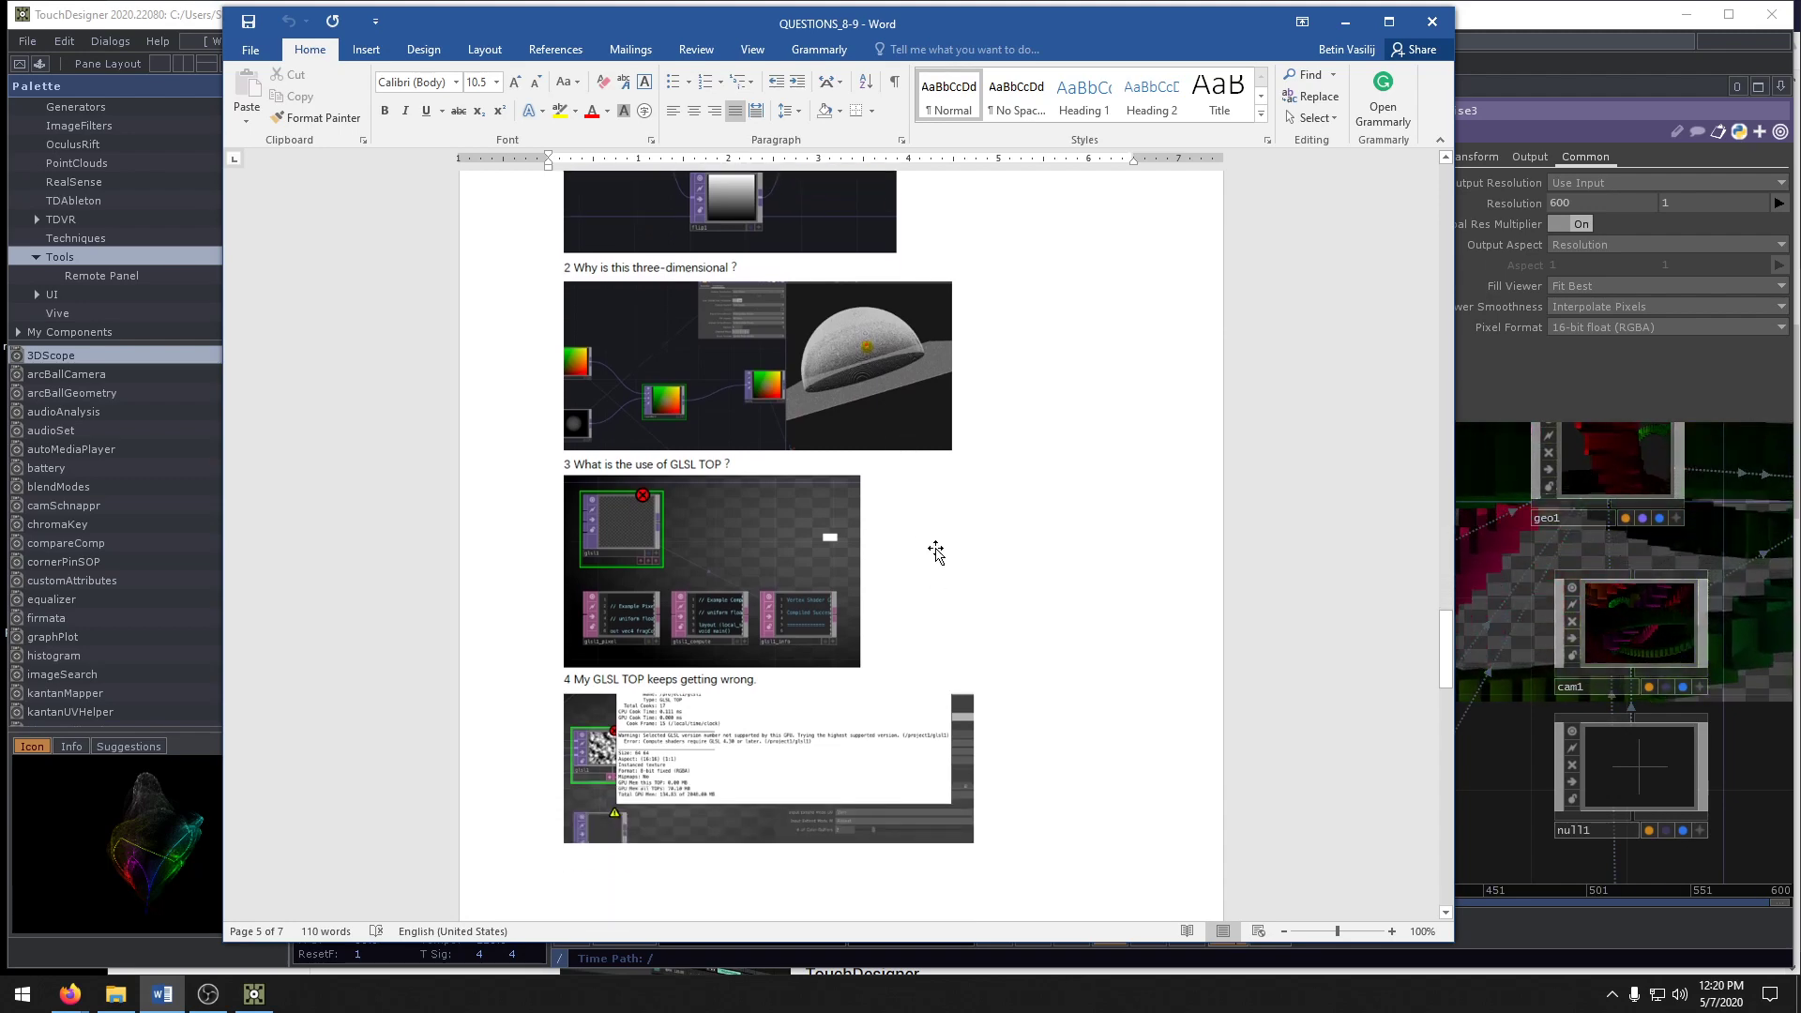
- Switch to TouchDesigner and add a GLSL TOP to the SSAO network above noise3 and topto1
scroll(935, 552, down, 4)
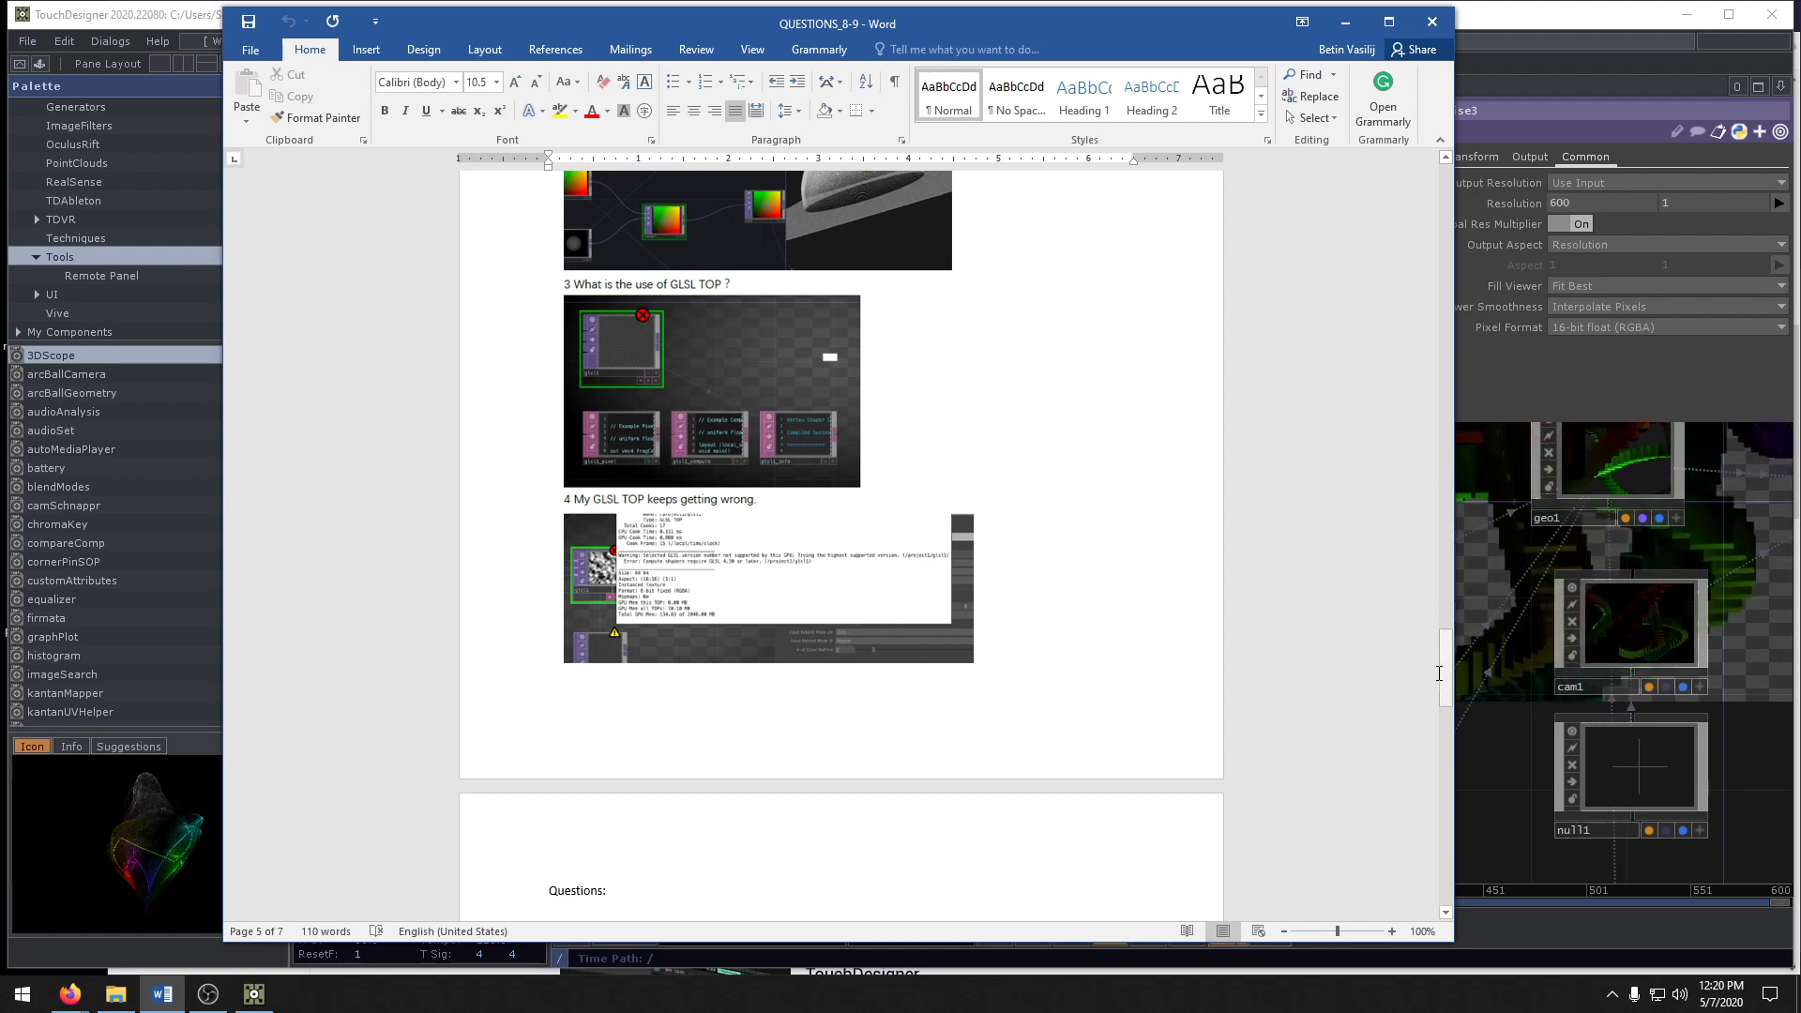
click(1504, 593)
key(Tab)
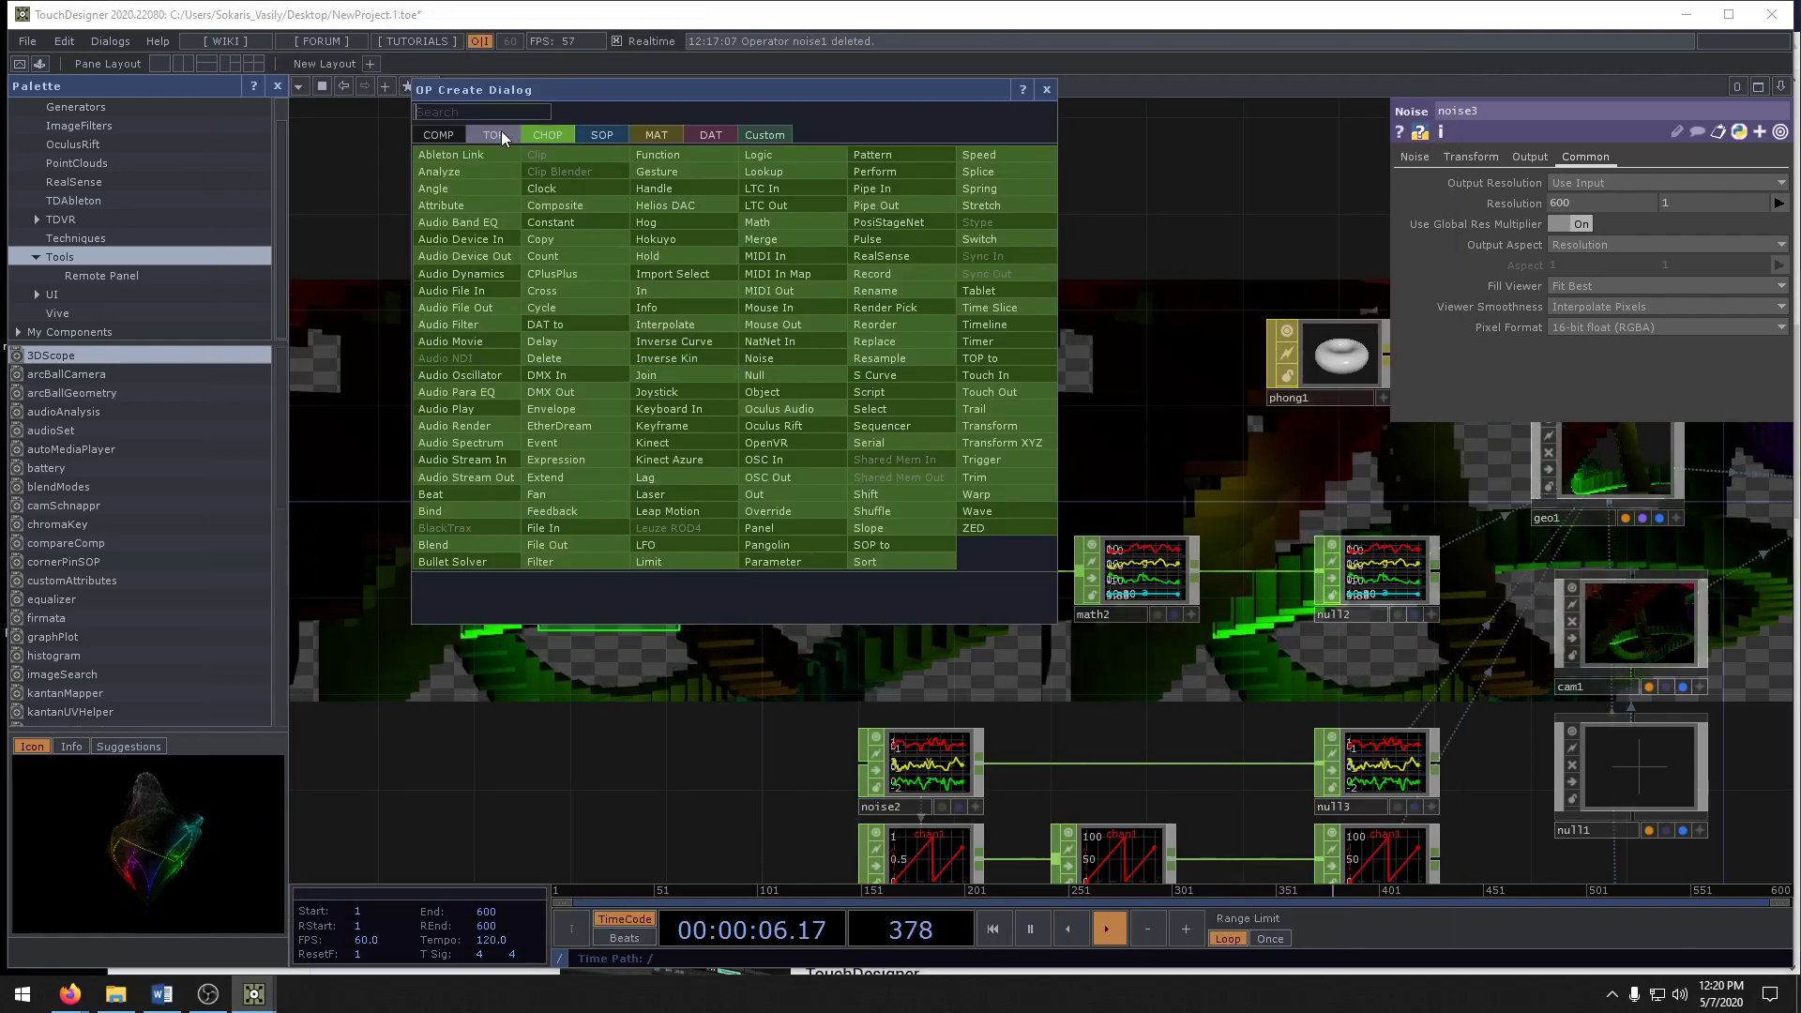
click(494, 134)
click(576, 228)
click(795, 325)
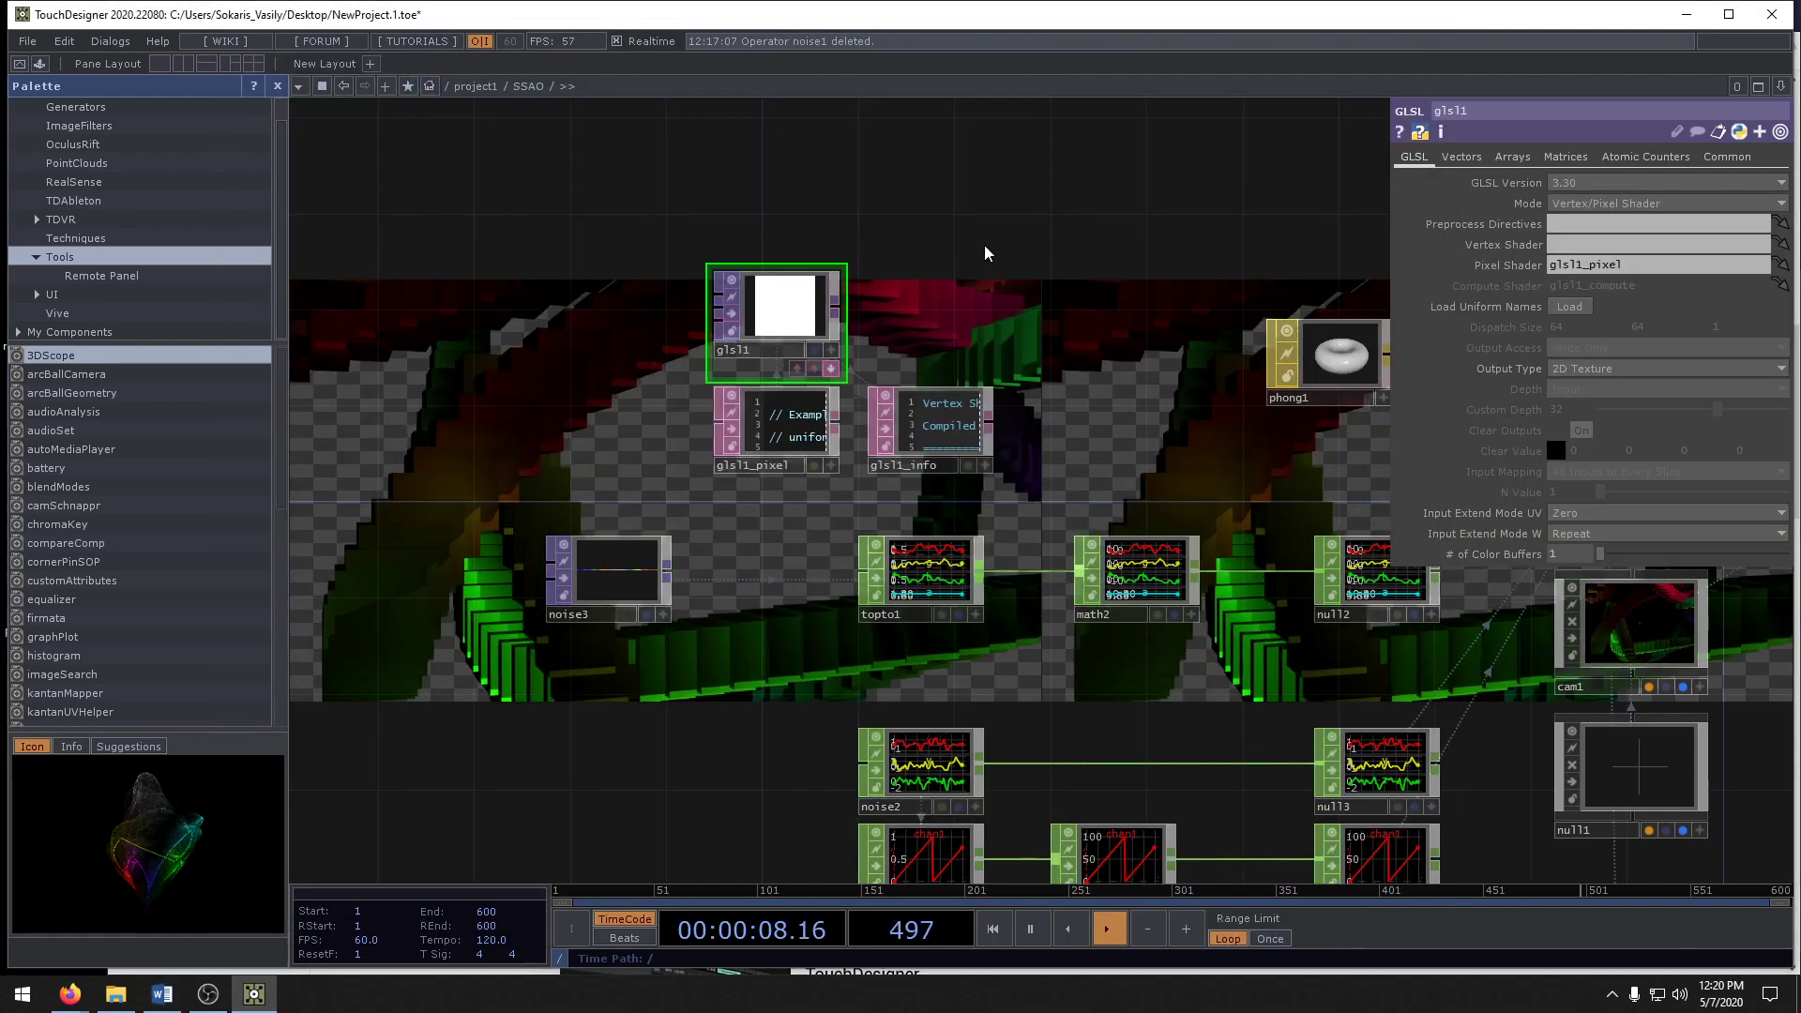
drag(972, 248, 1170, 366)
- Examine the GLSL Version options available for glsl1, keeping version 3.30
click(1615, 182)
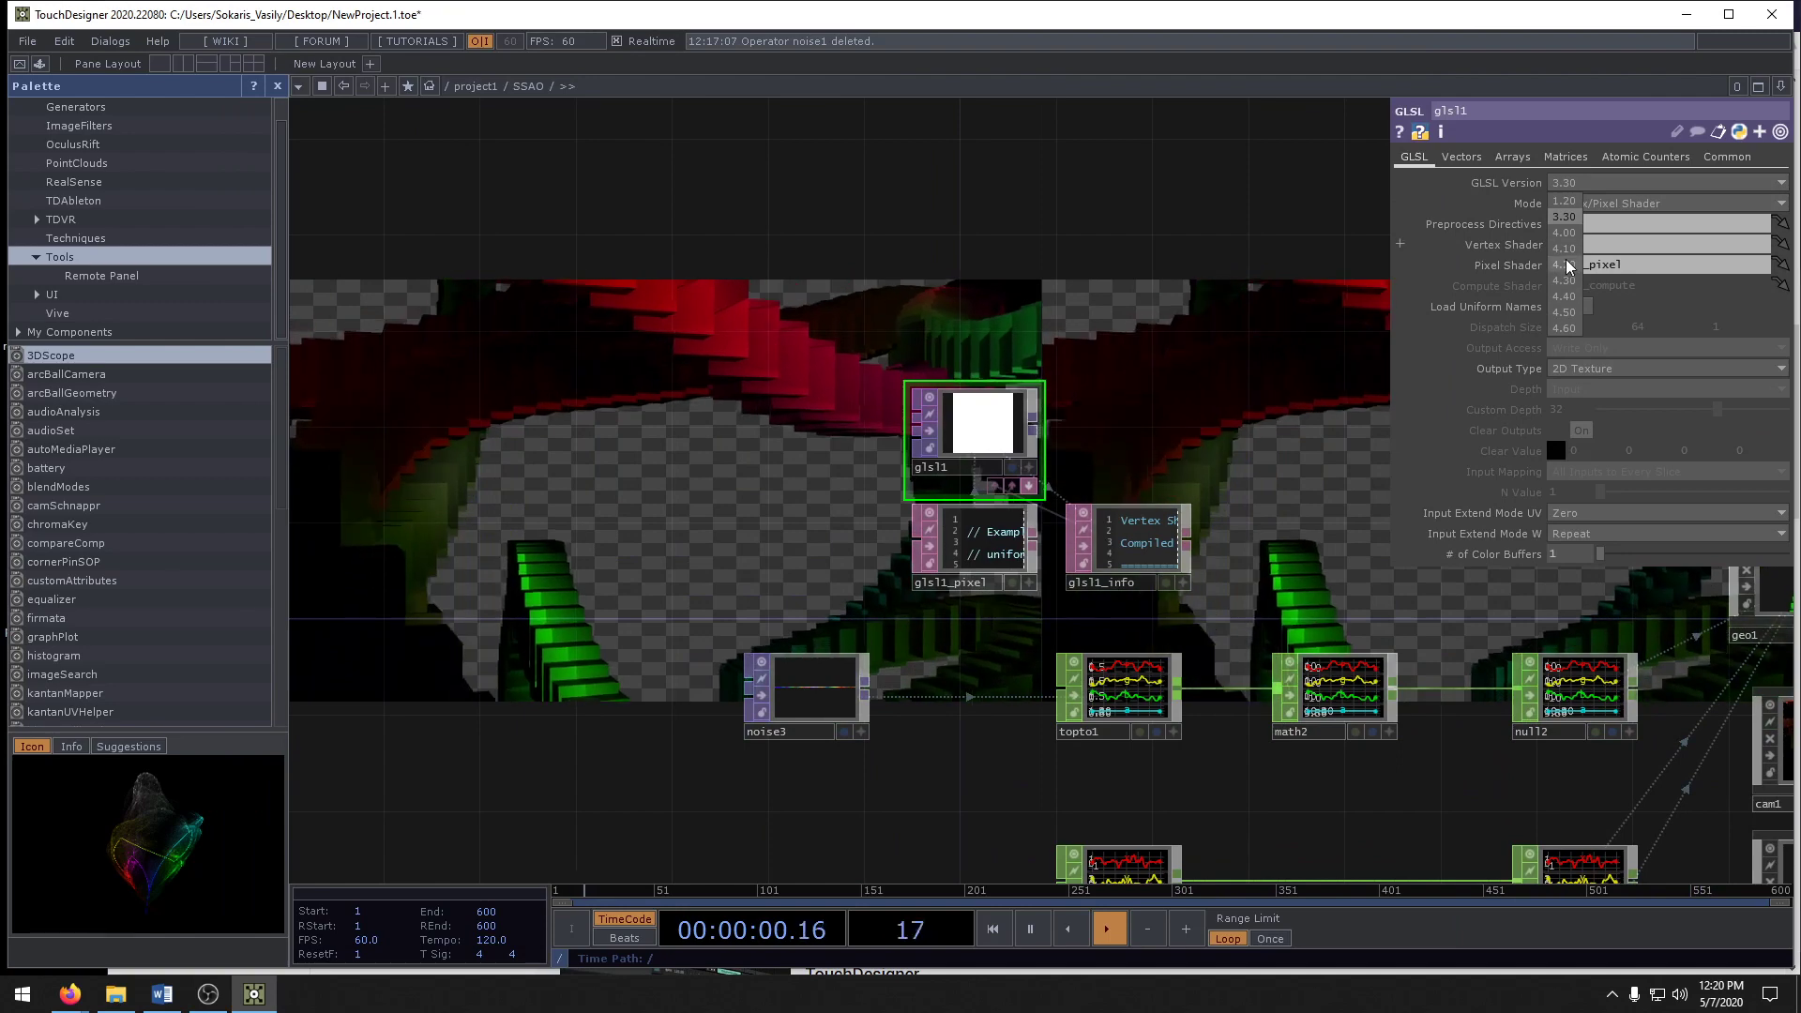
click(1567, 217)
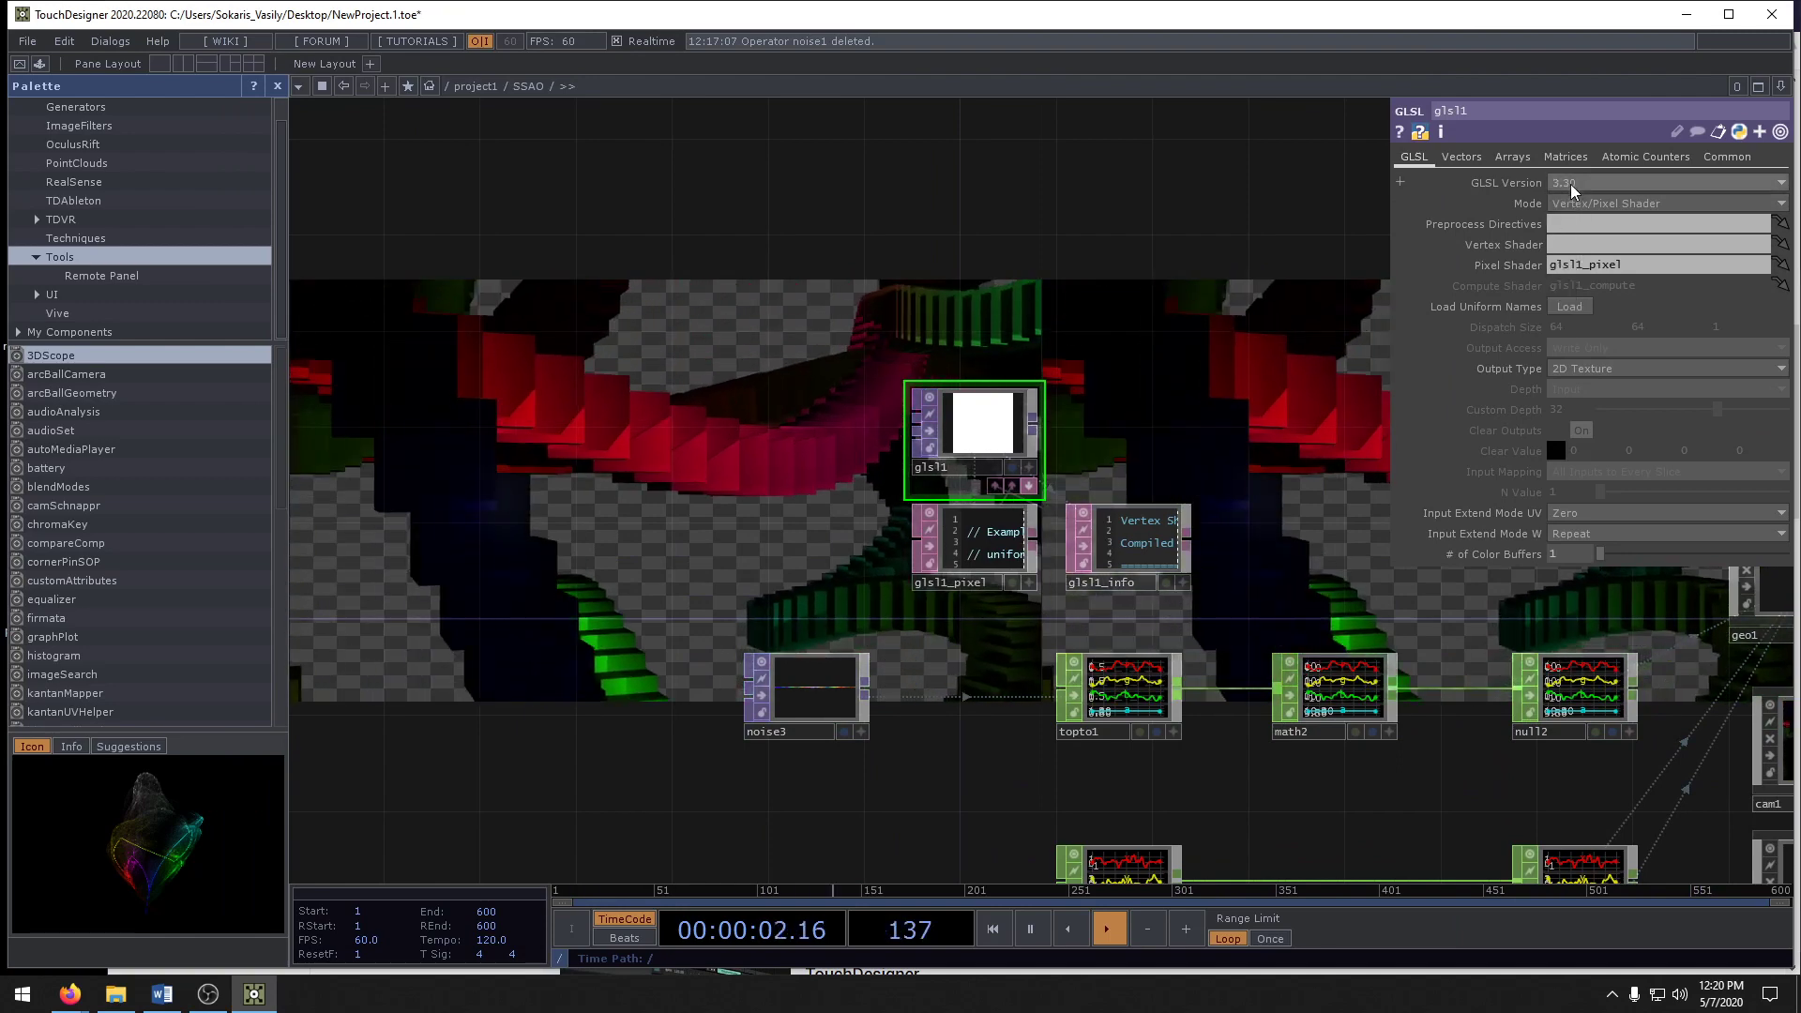
click(1572, 187)
click(1566, 218)
click(1580, 185)
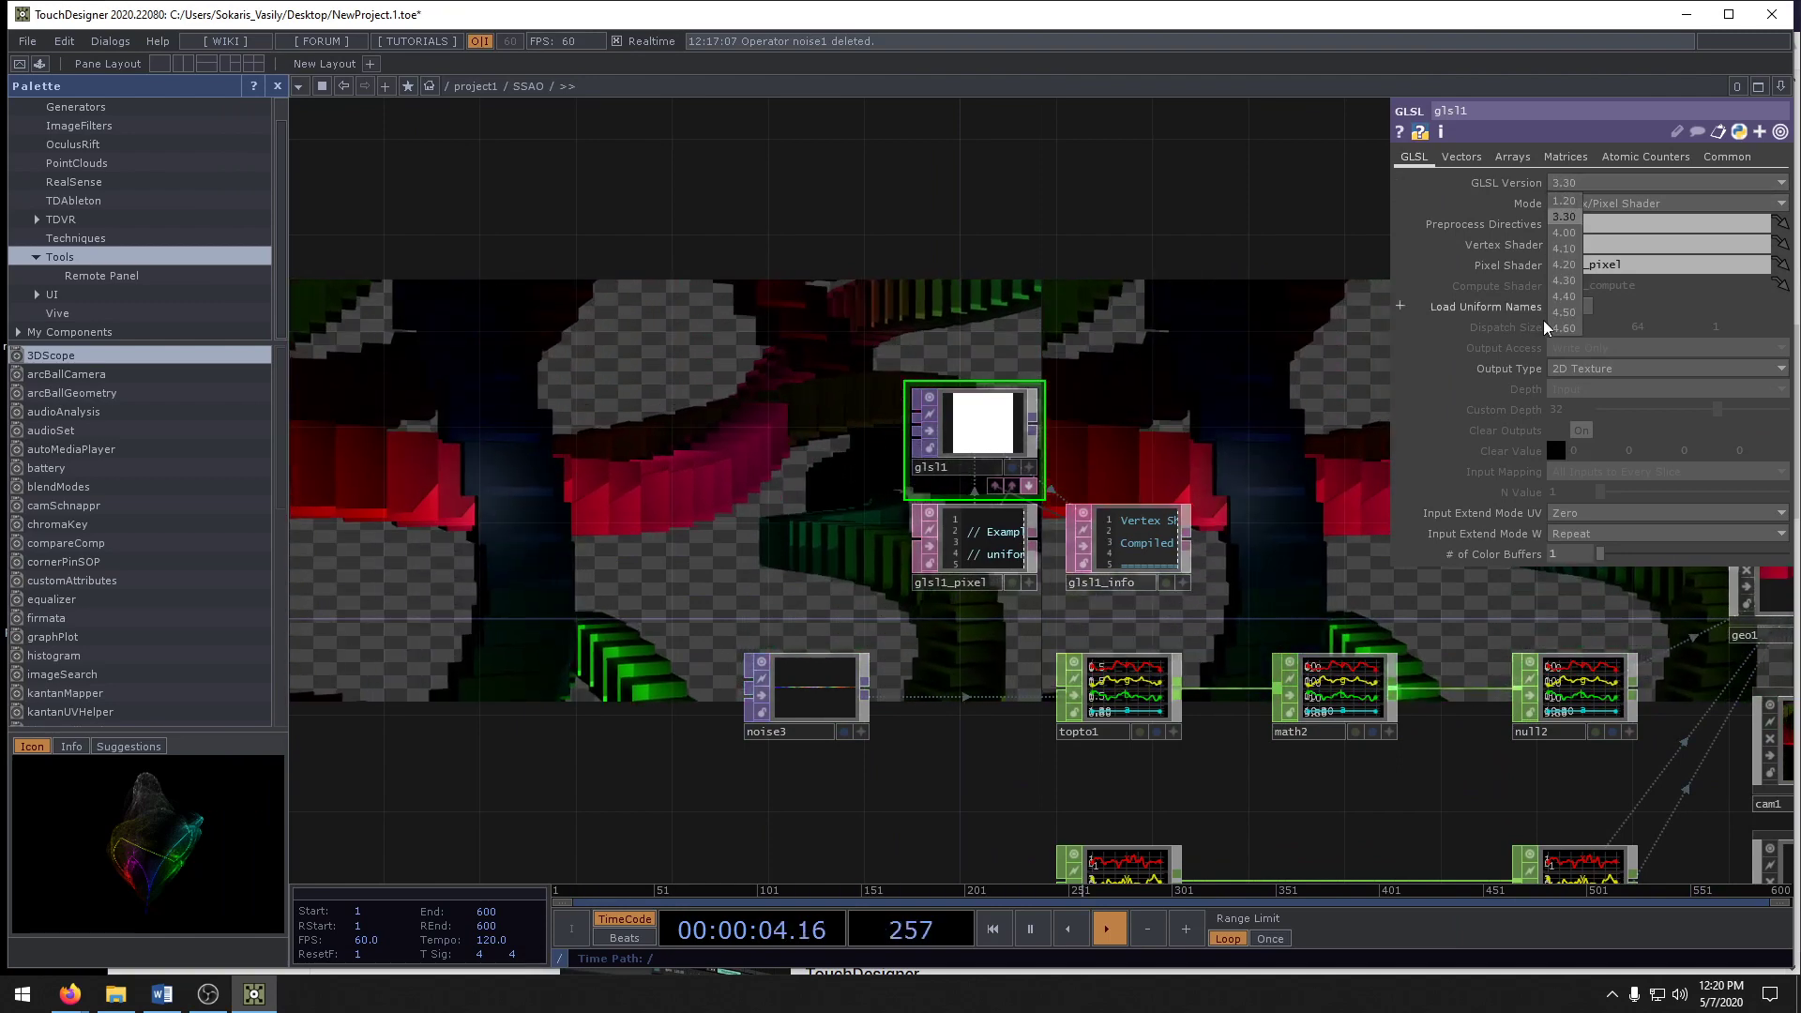
click(1545, 317)
click(1585, 181)
click(1567, 219)
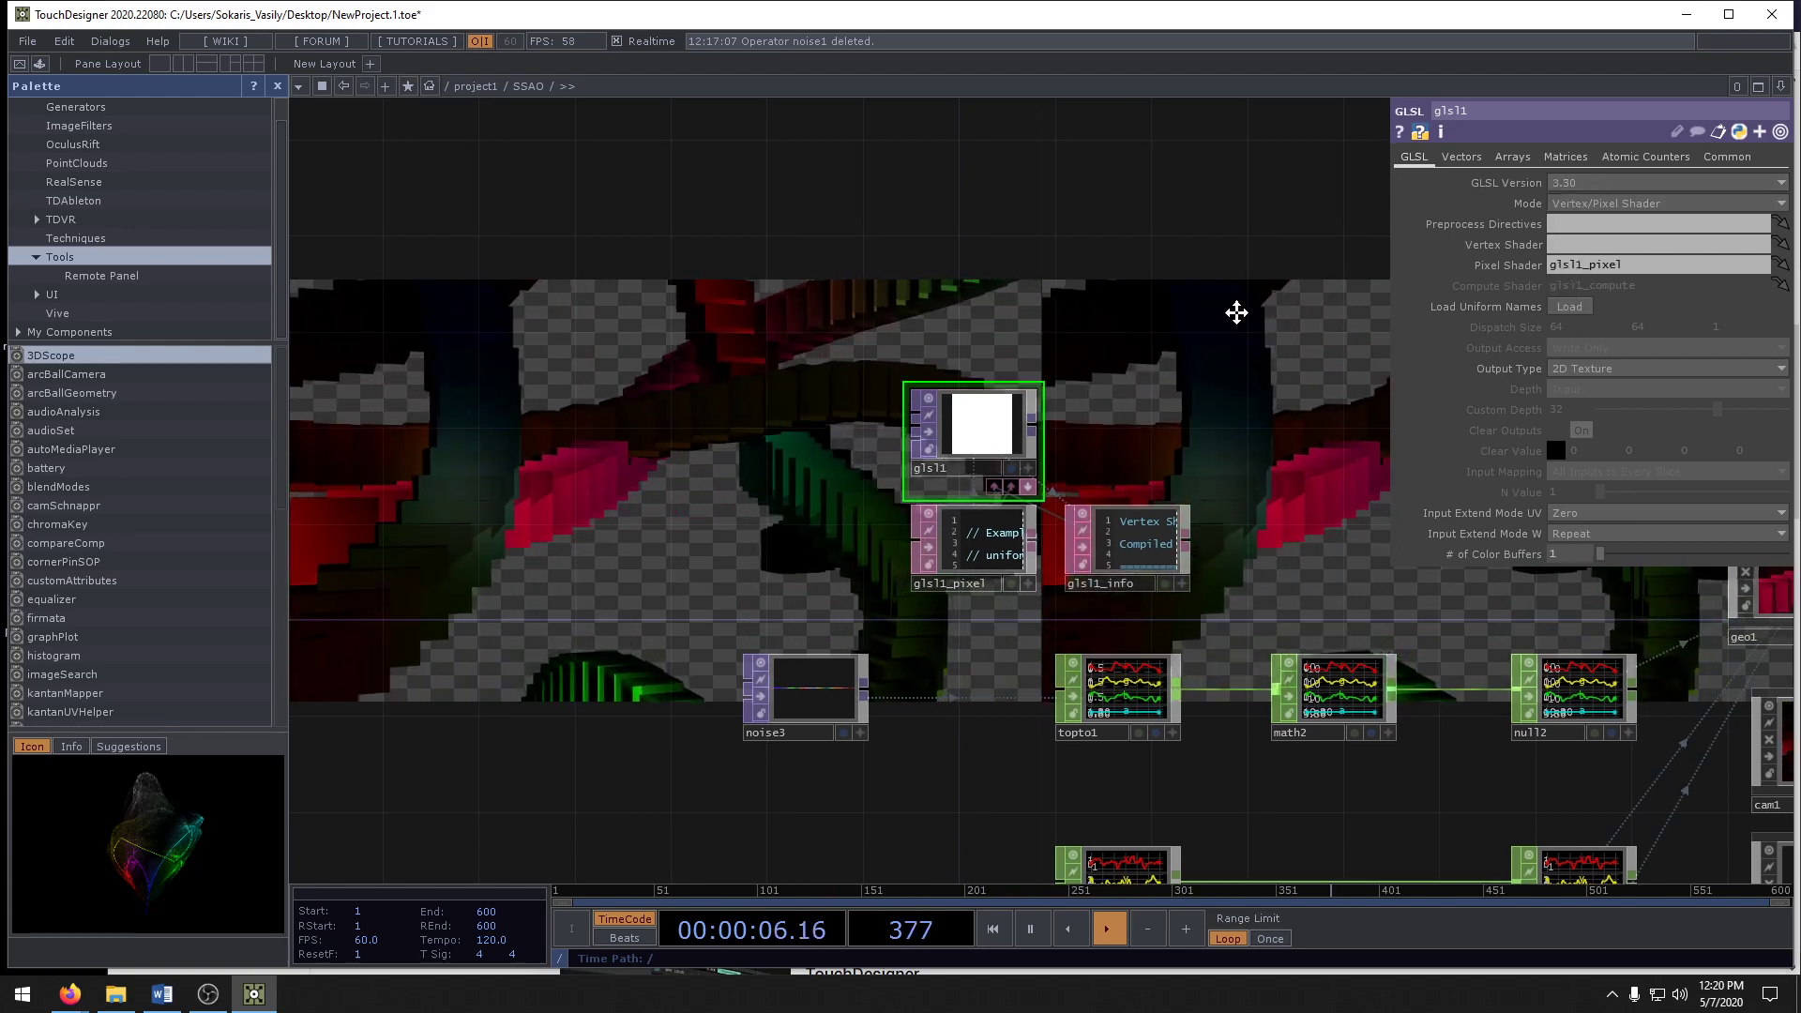
- Try GLSL Version 1.20 on glsl1, return it to 3.30, and move the node up, farther above noise3
drag(1259, 300, 1187, 335)
click(1630, 184)
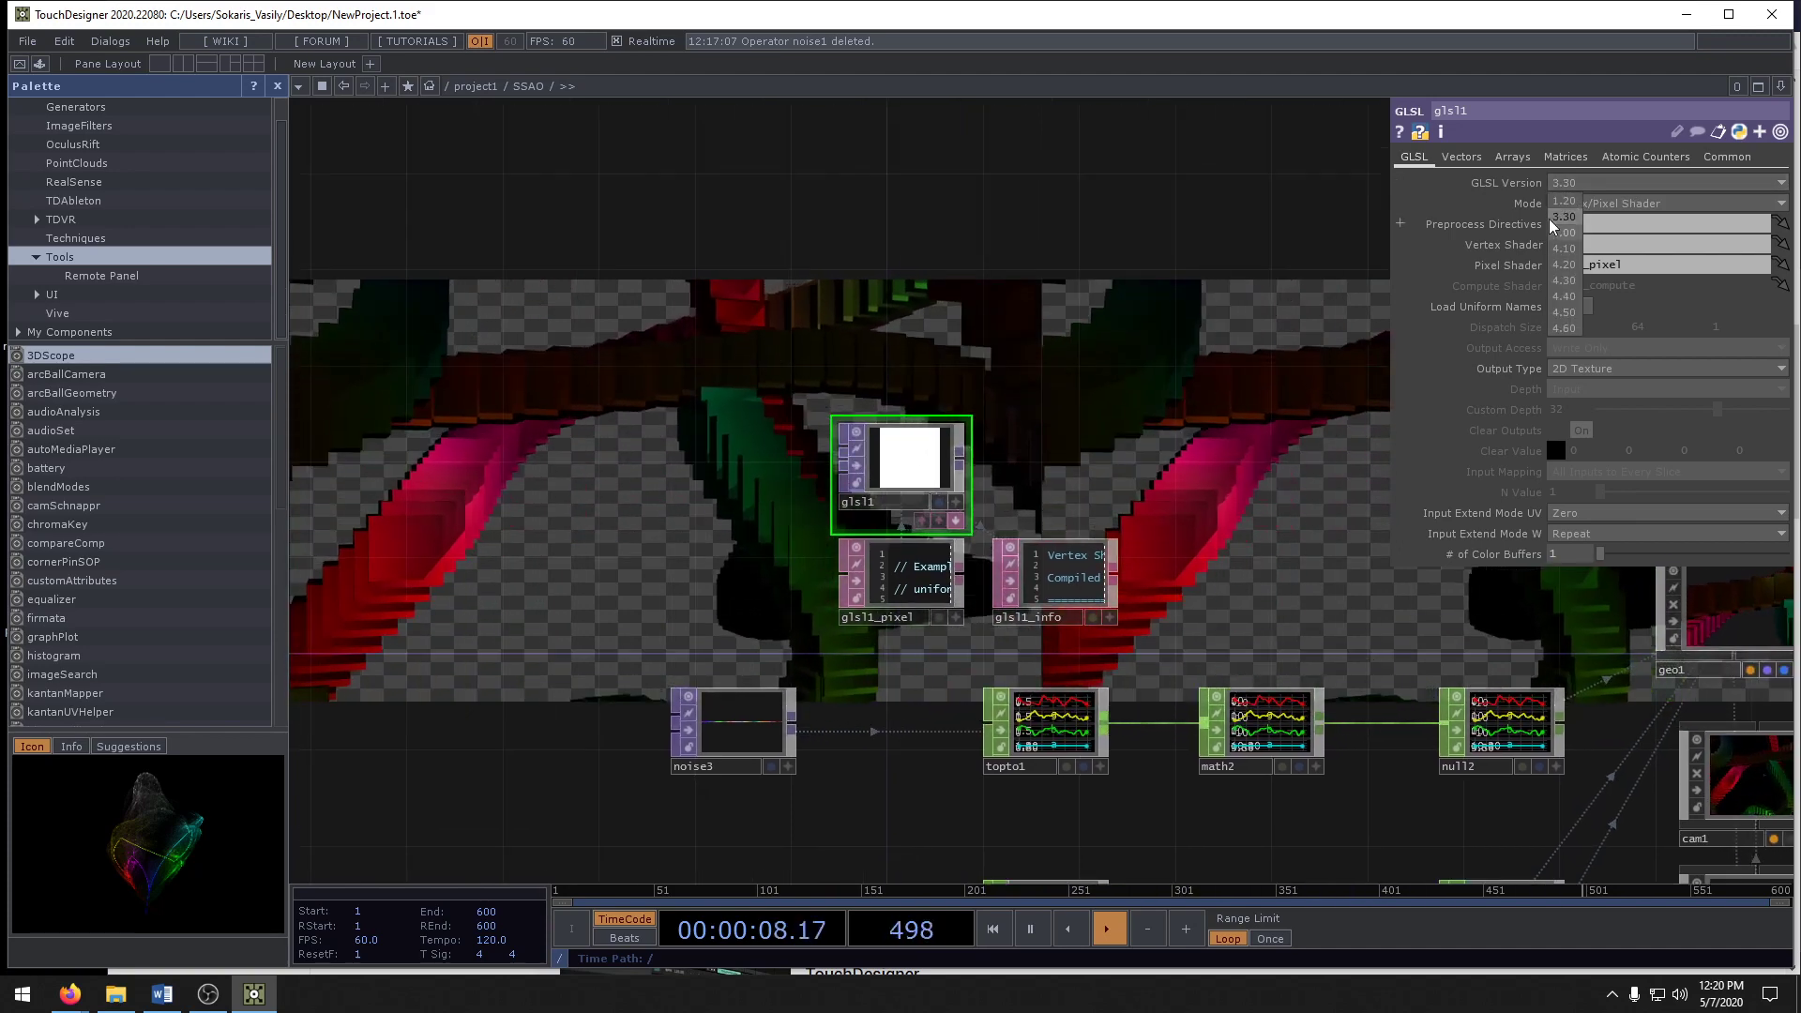
click(1563, 200)
click(1607, 184)
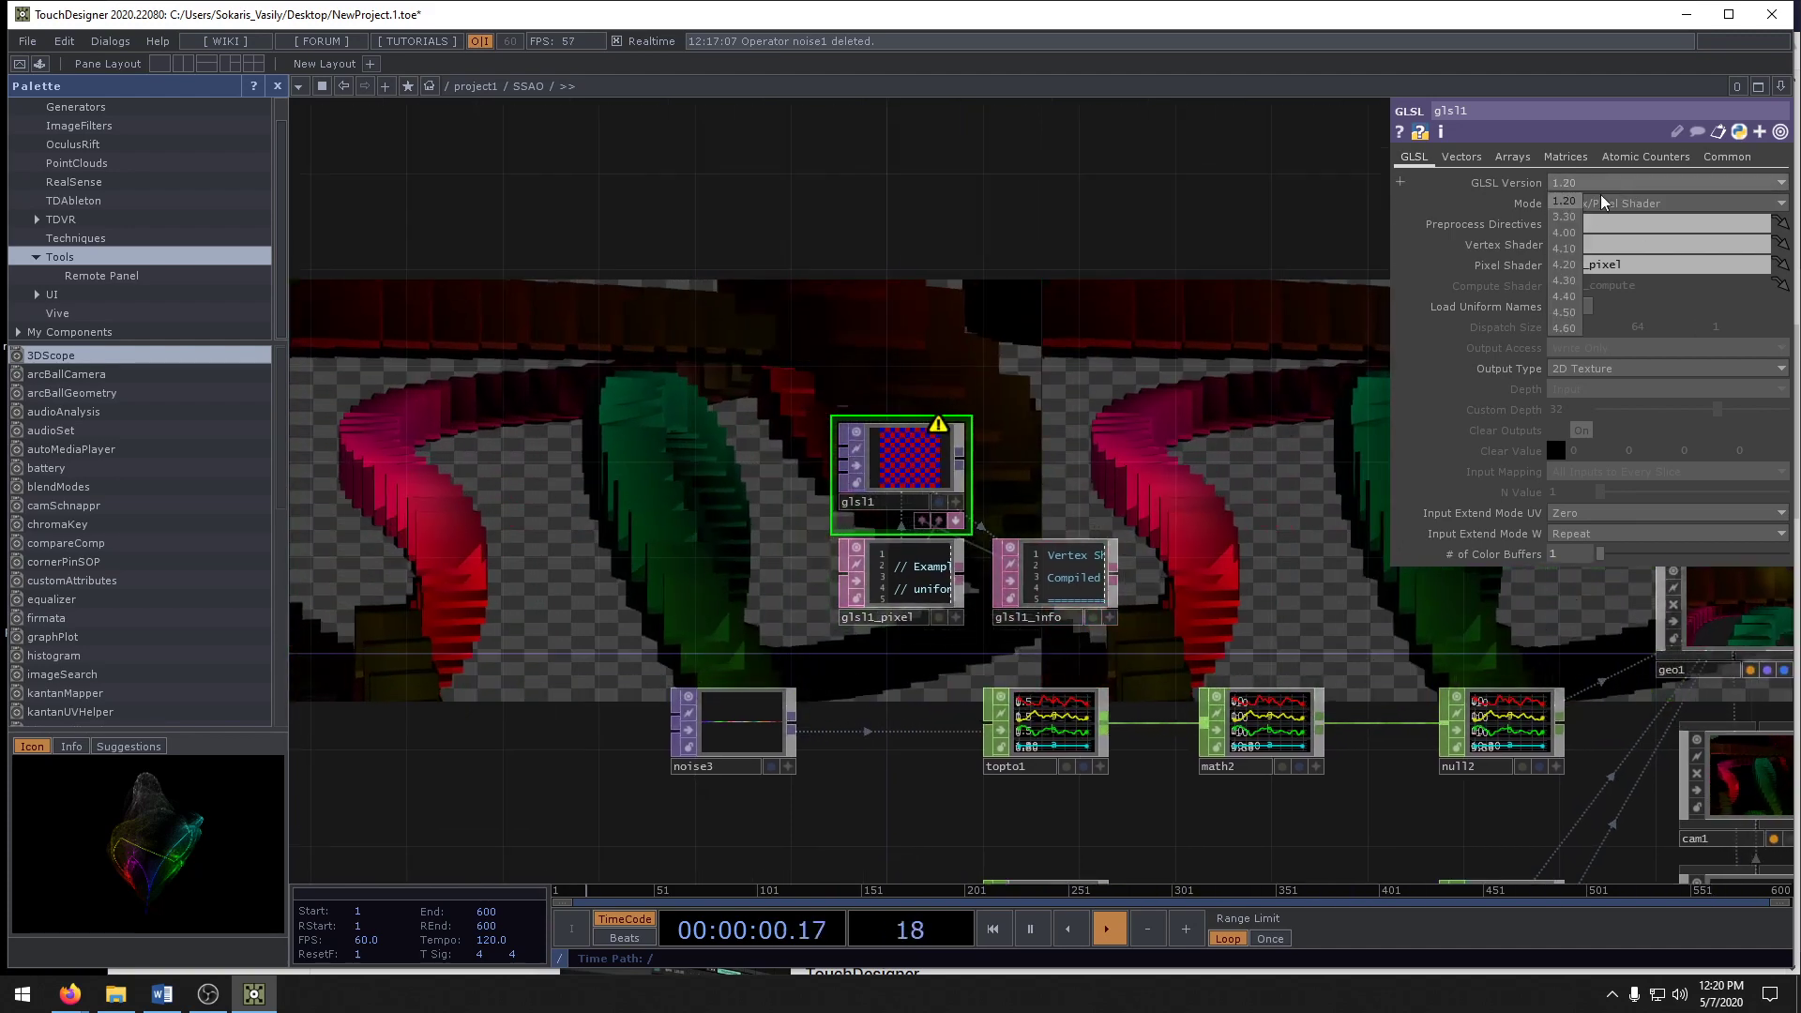
click(1564, 217)
drag(875, 437, 756, 296)
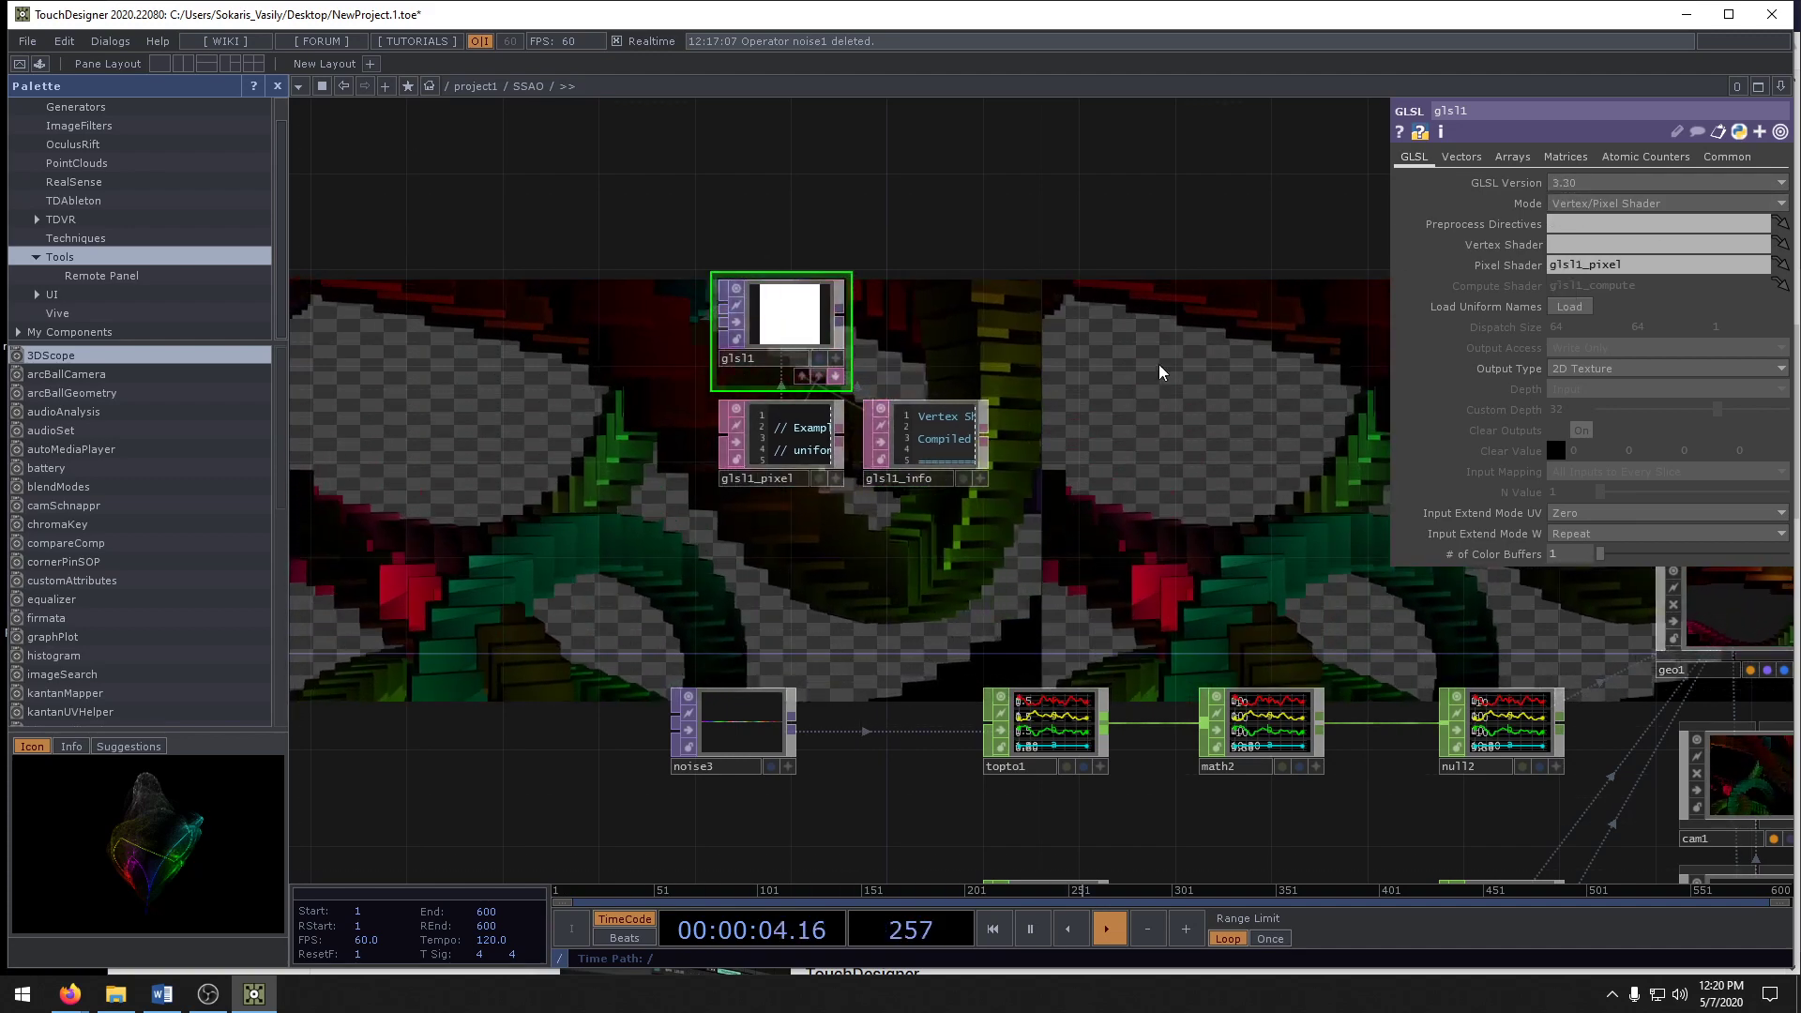
- Switch to the QUESTIONS_8-9 document in Word and read the questions on GLSL TOP errors, Attribute Create, 32-bit float (RG) and primitive SOP
key(alt+Tab)
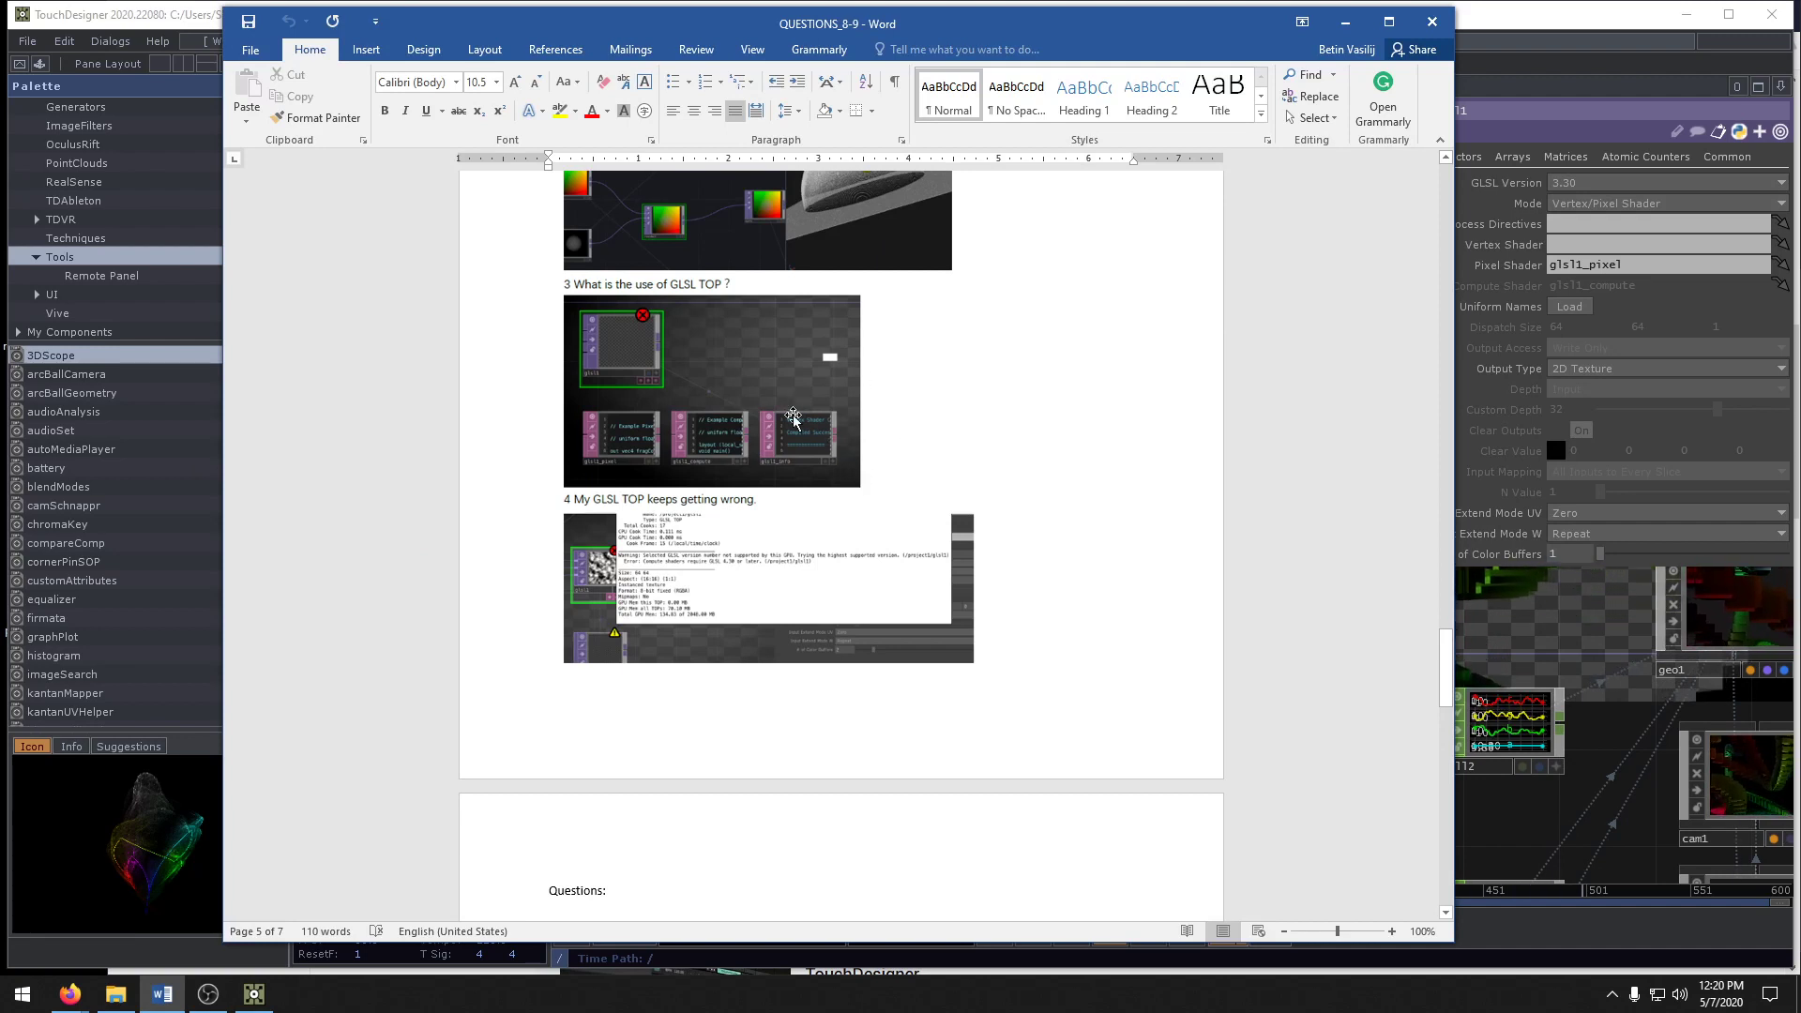
scroll(848, 476, down, 4)
scroll(859, 472, up, 2)
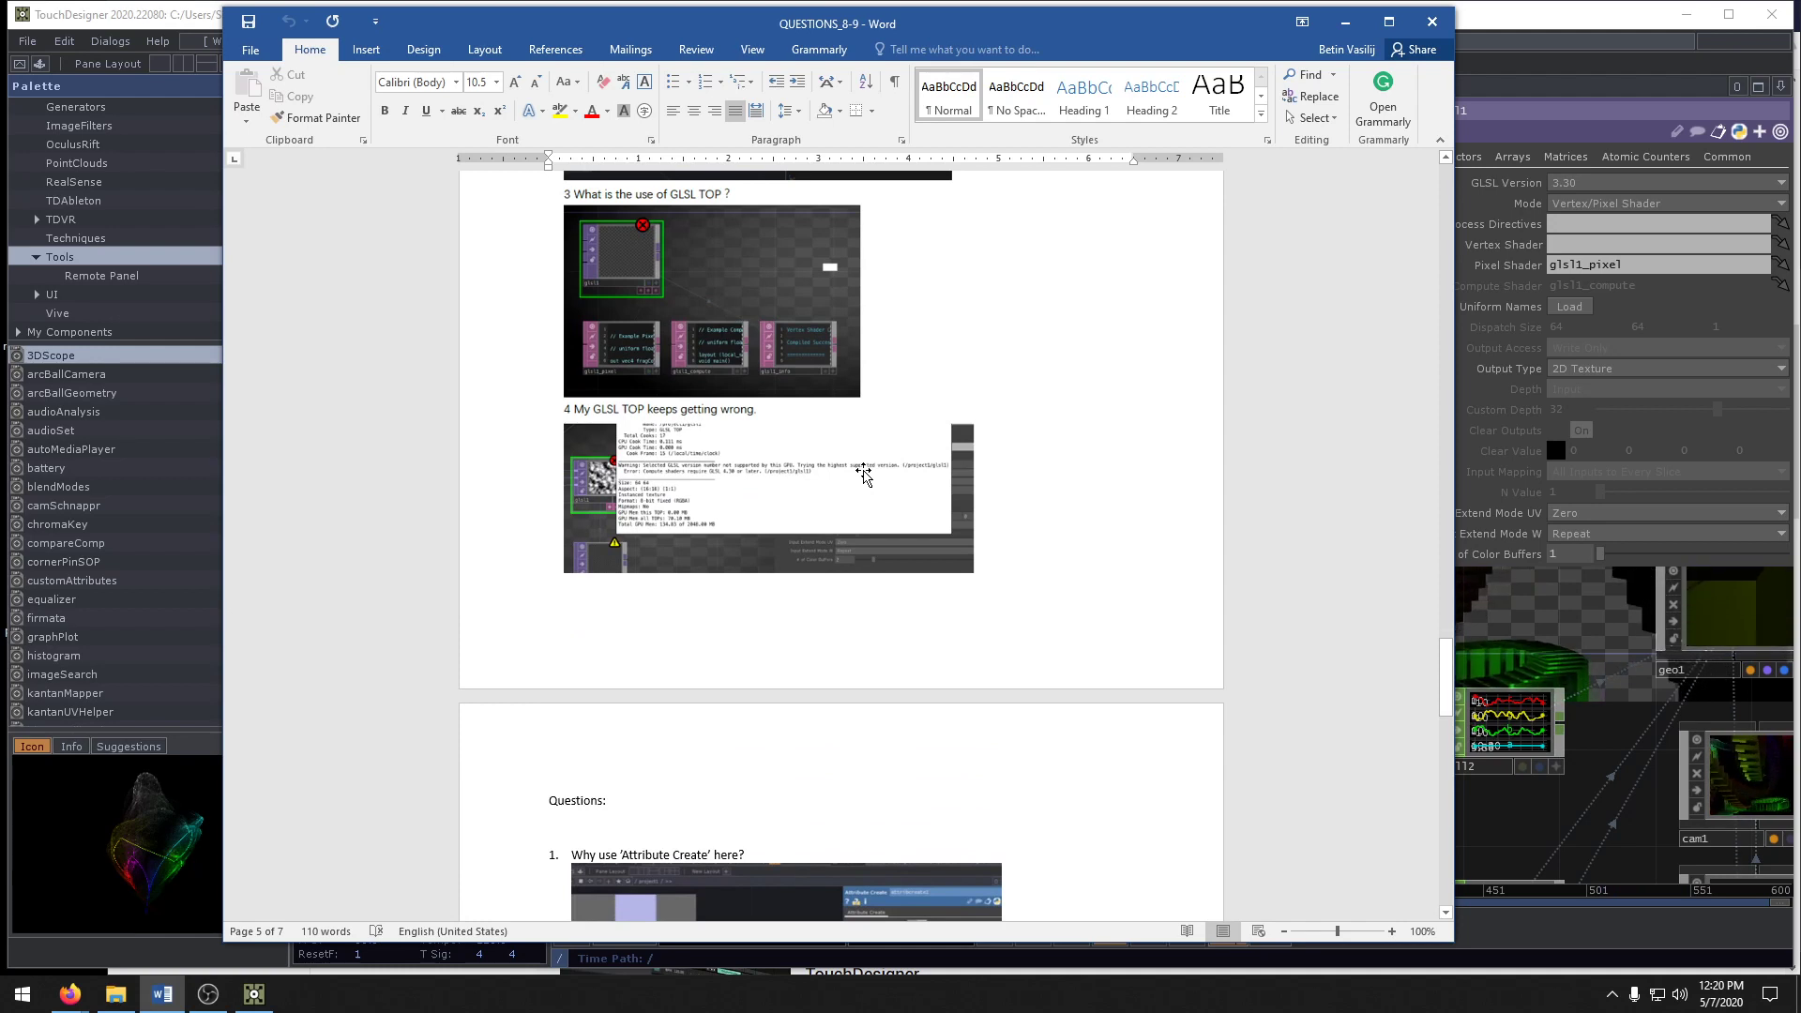
scroll(862, 472, down, 5)
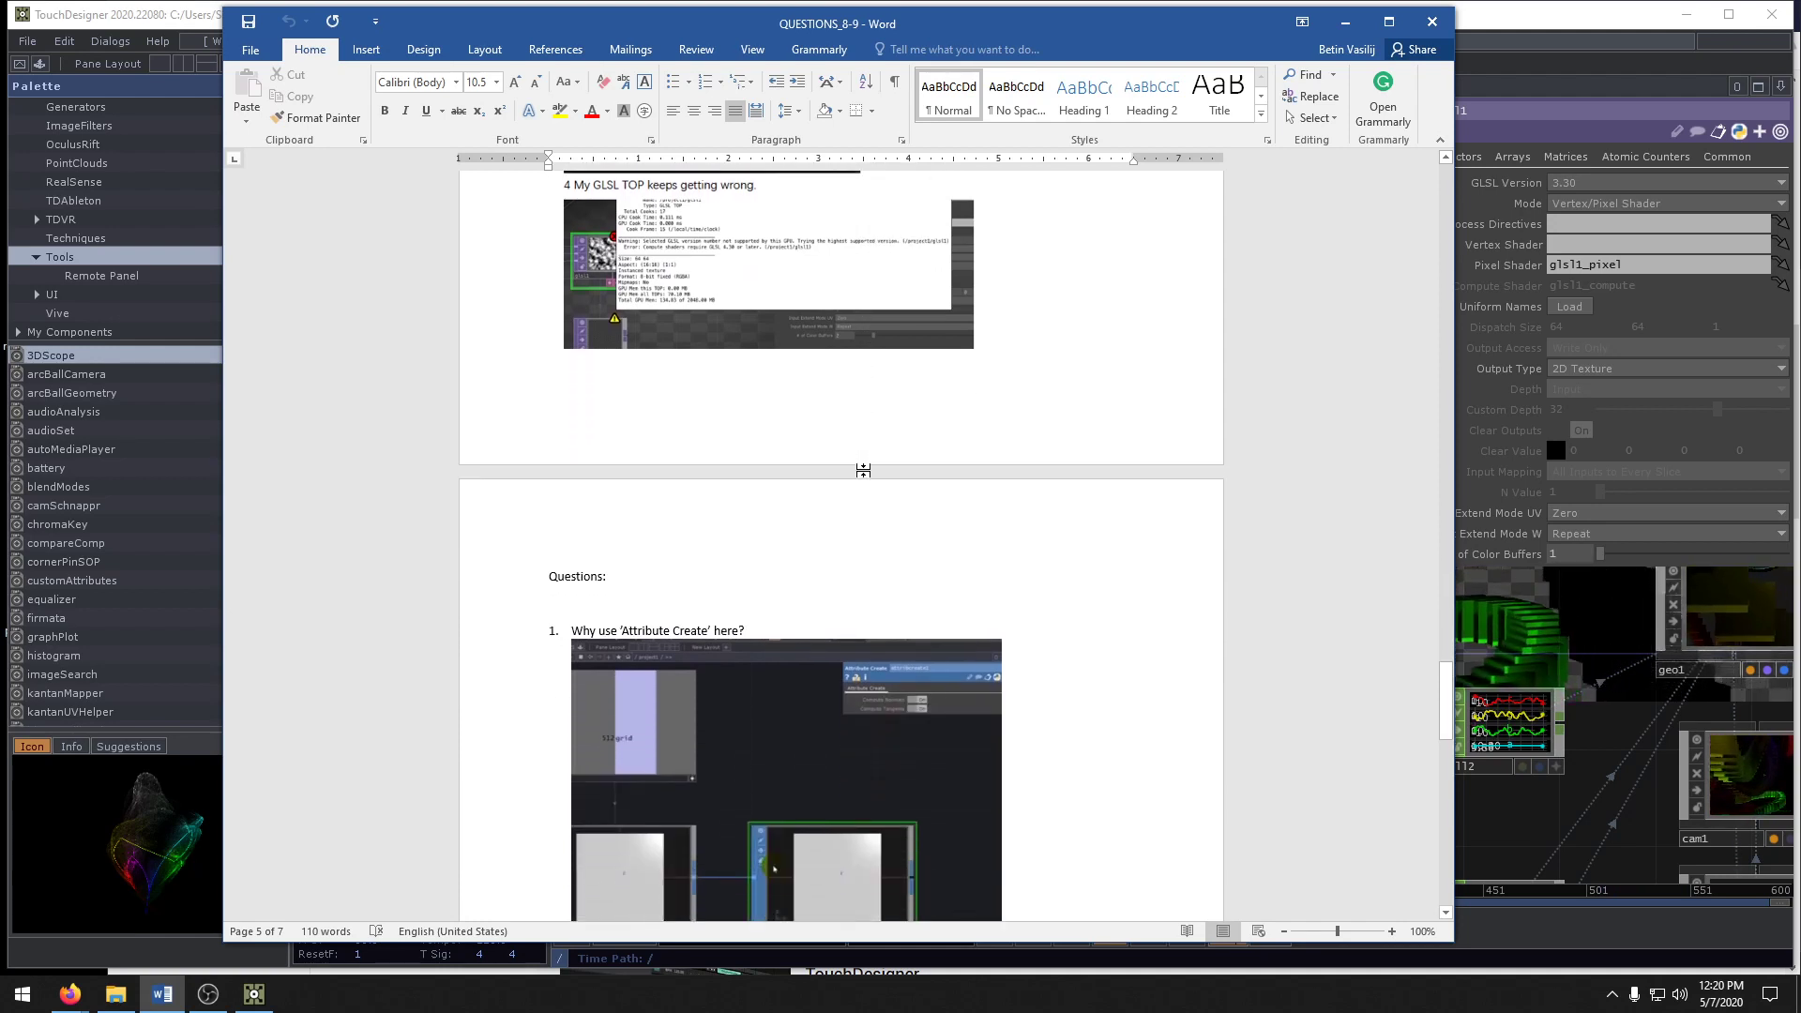
scroll(863, 472, down, 6)
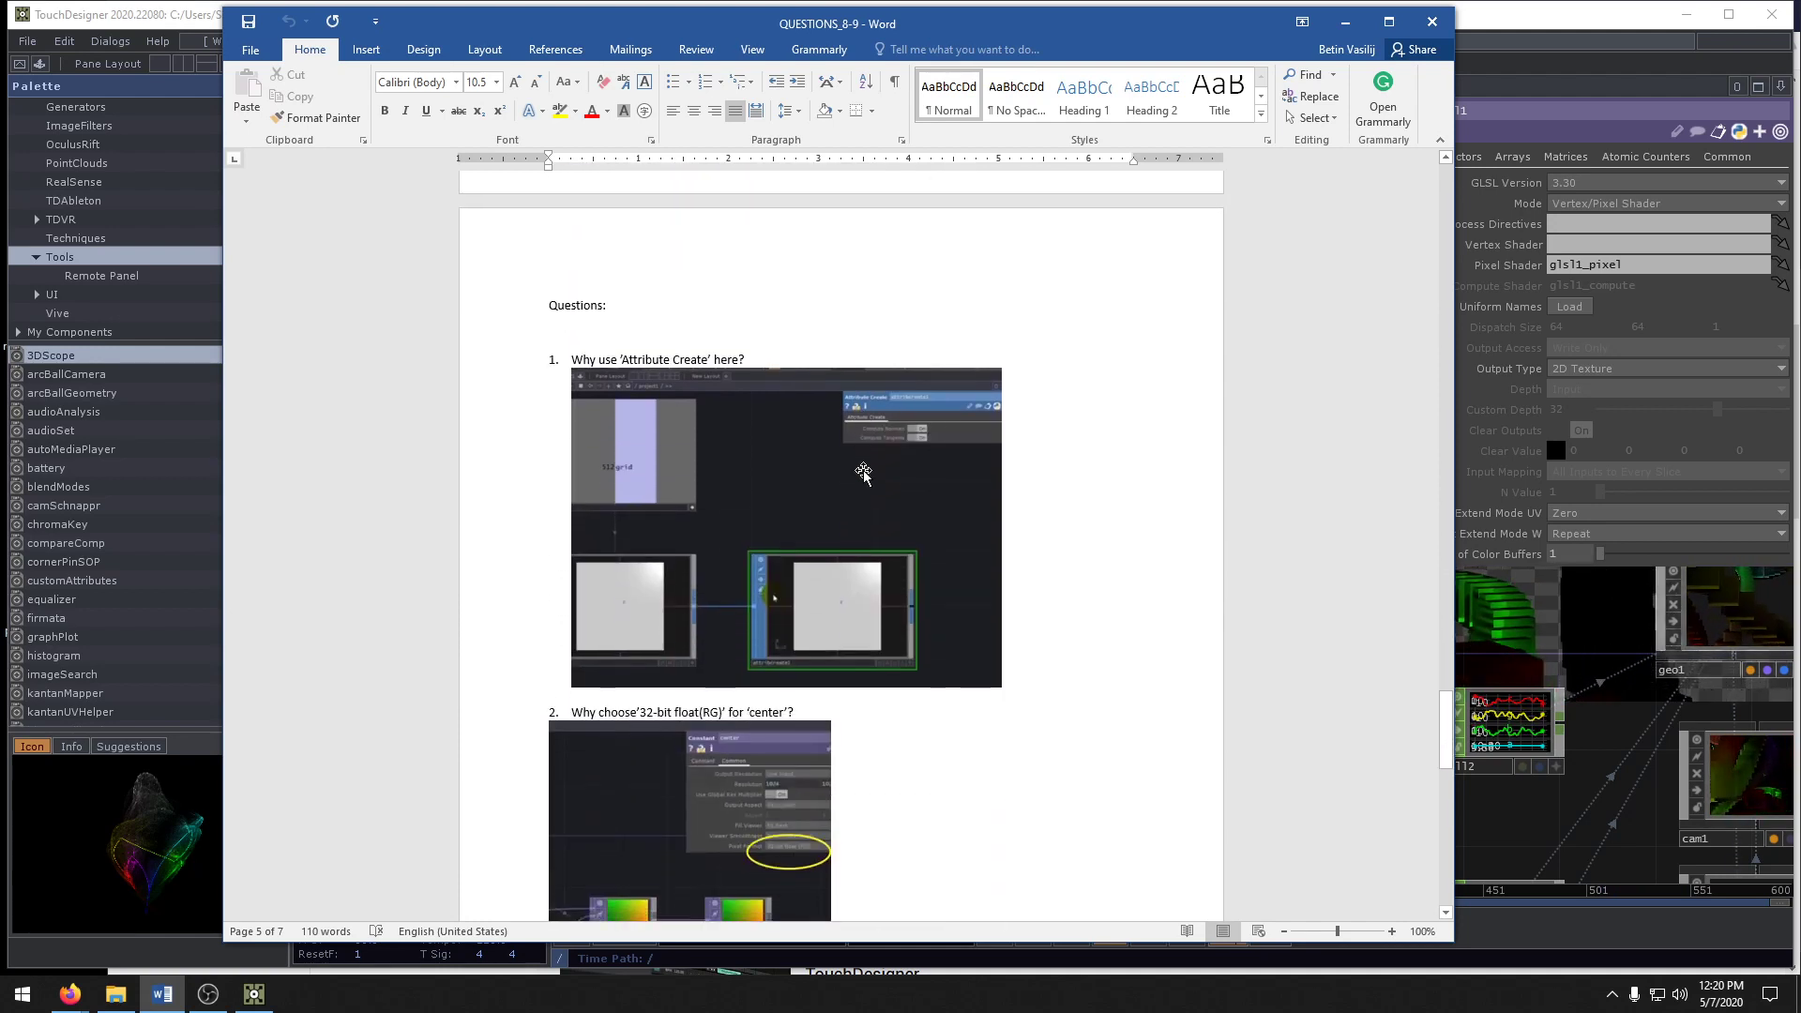
scroll(863, 472, down, 6)
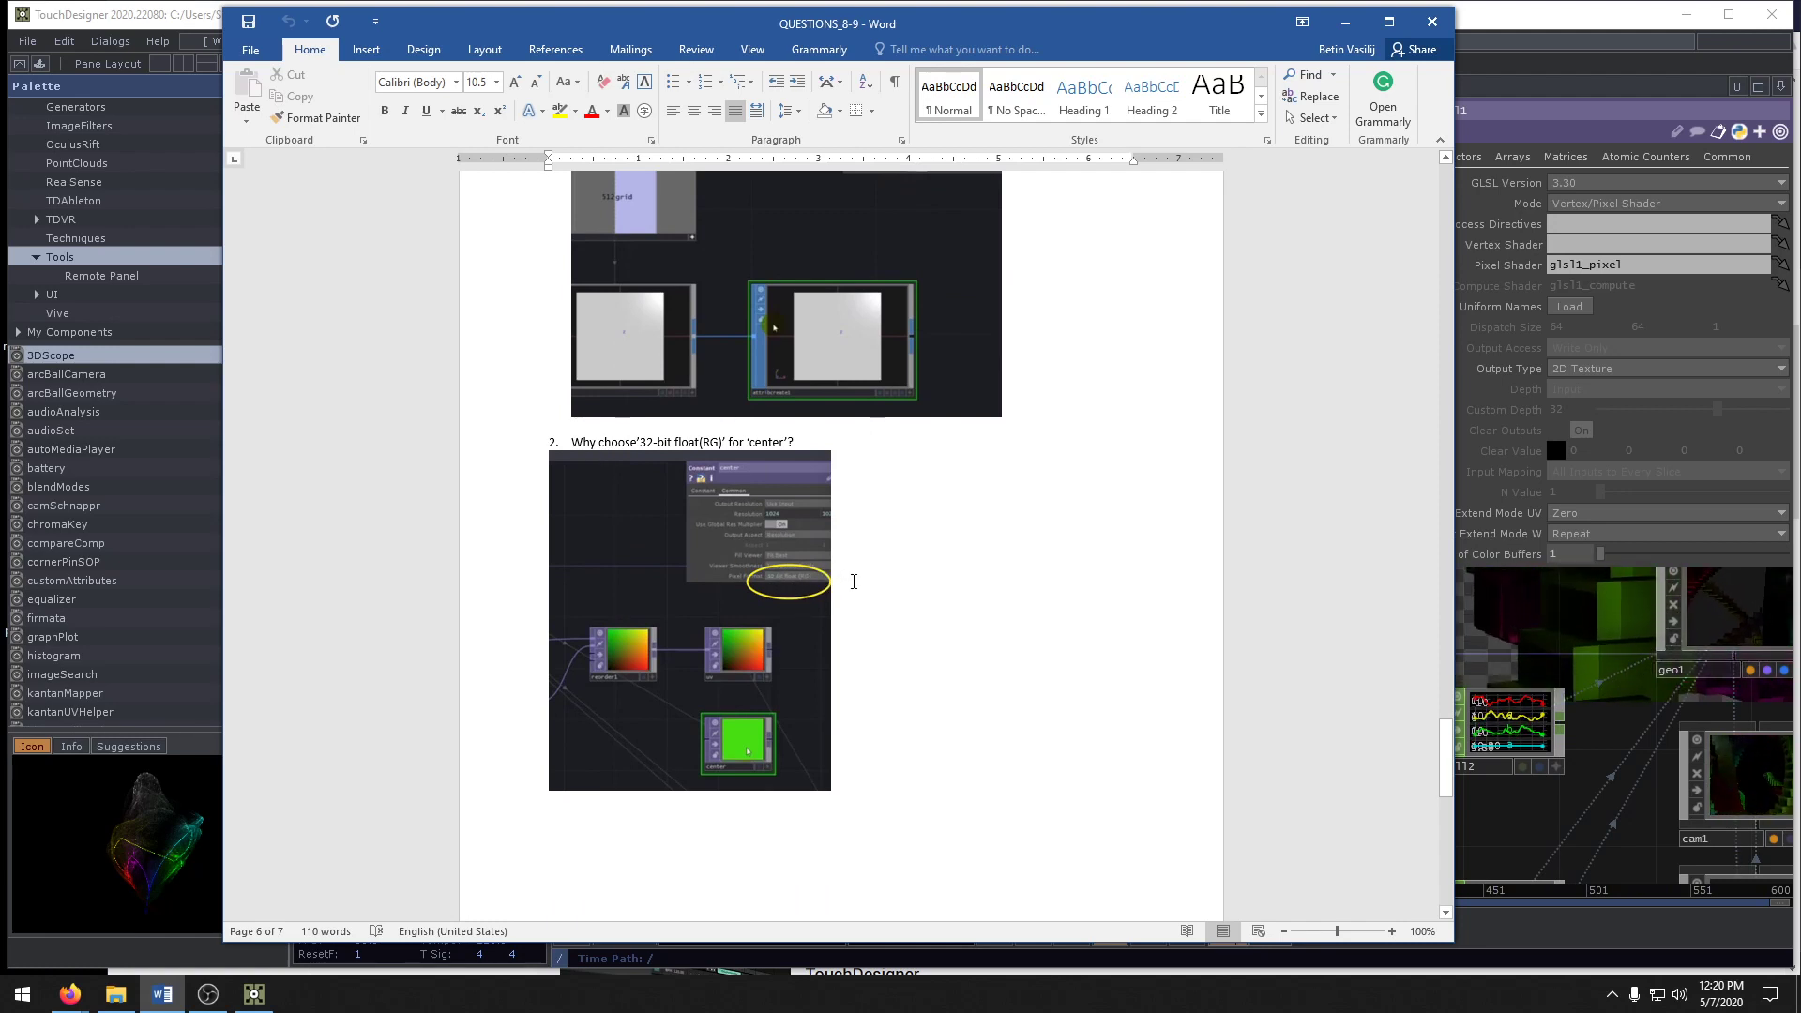
scroll(908, 587, down, 10)
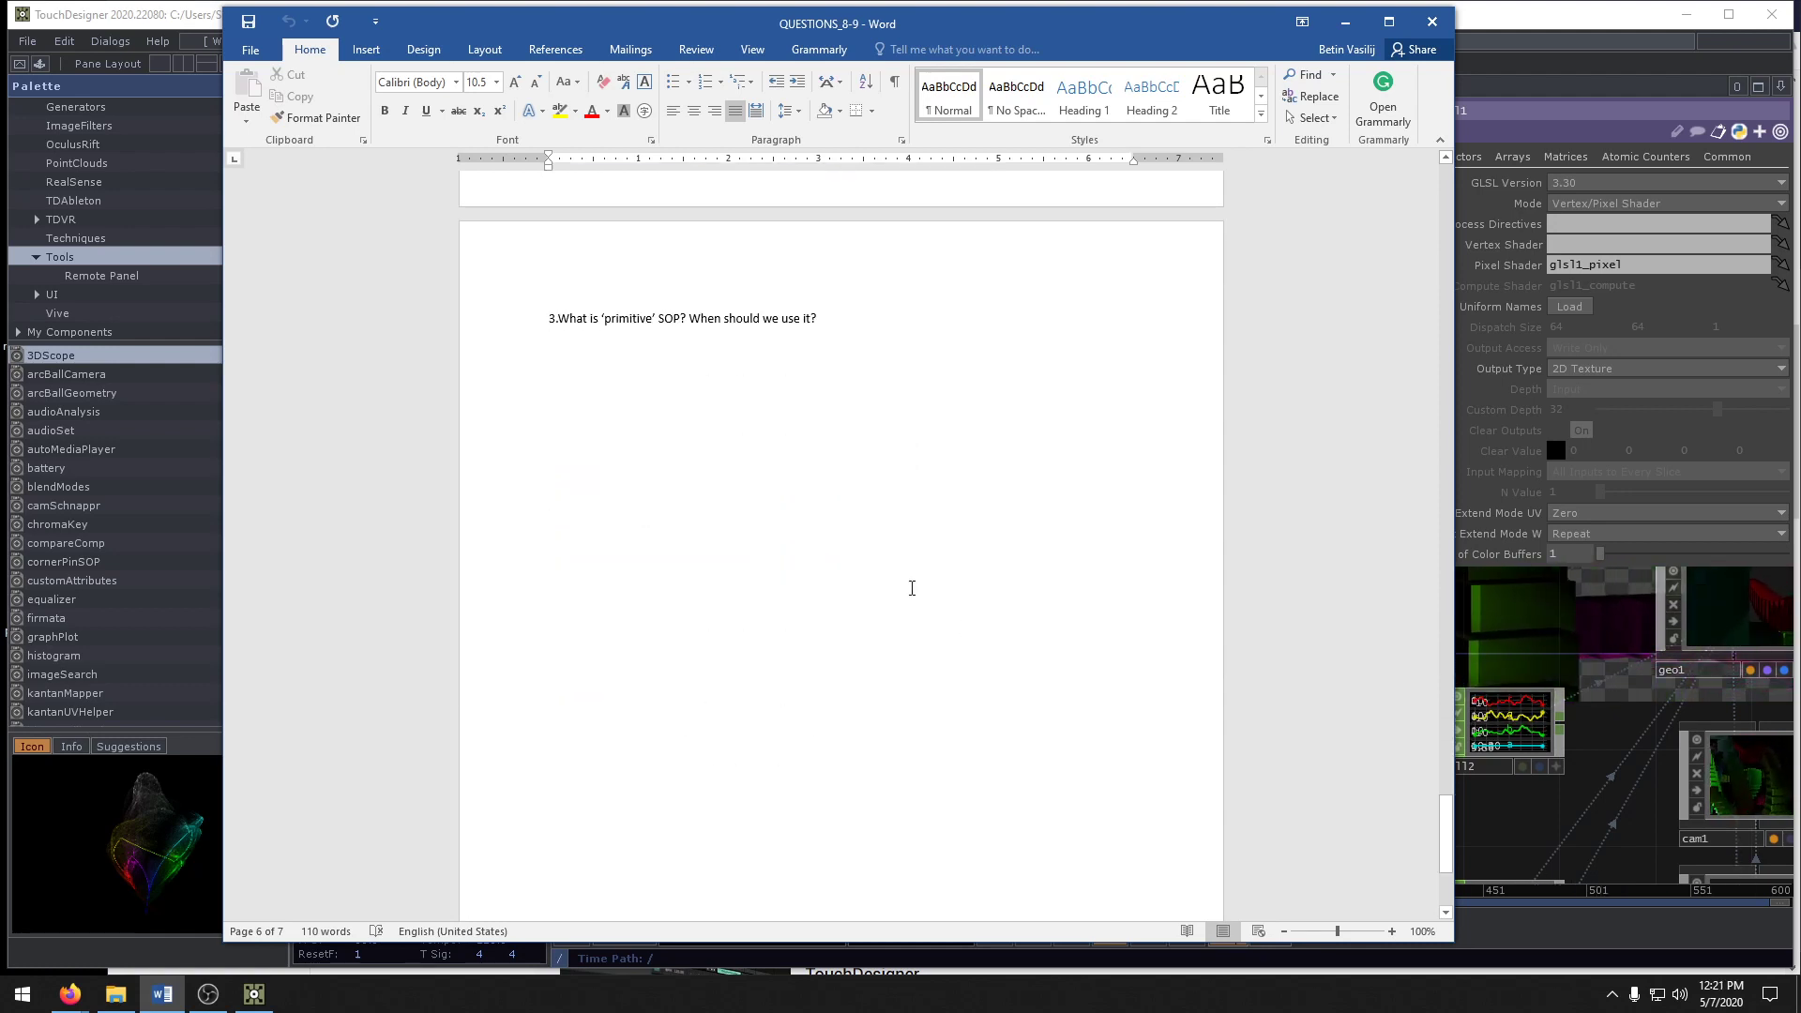
scroll(912, 588, up, 8)
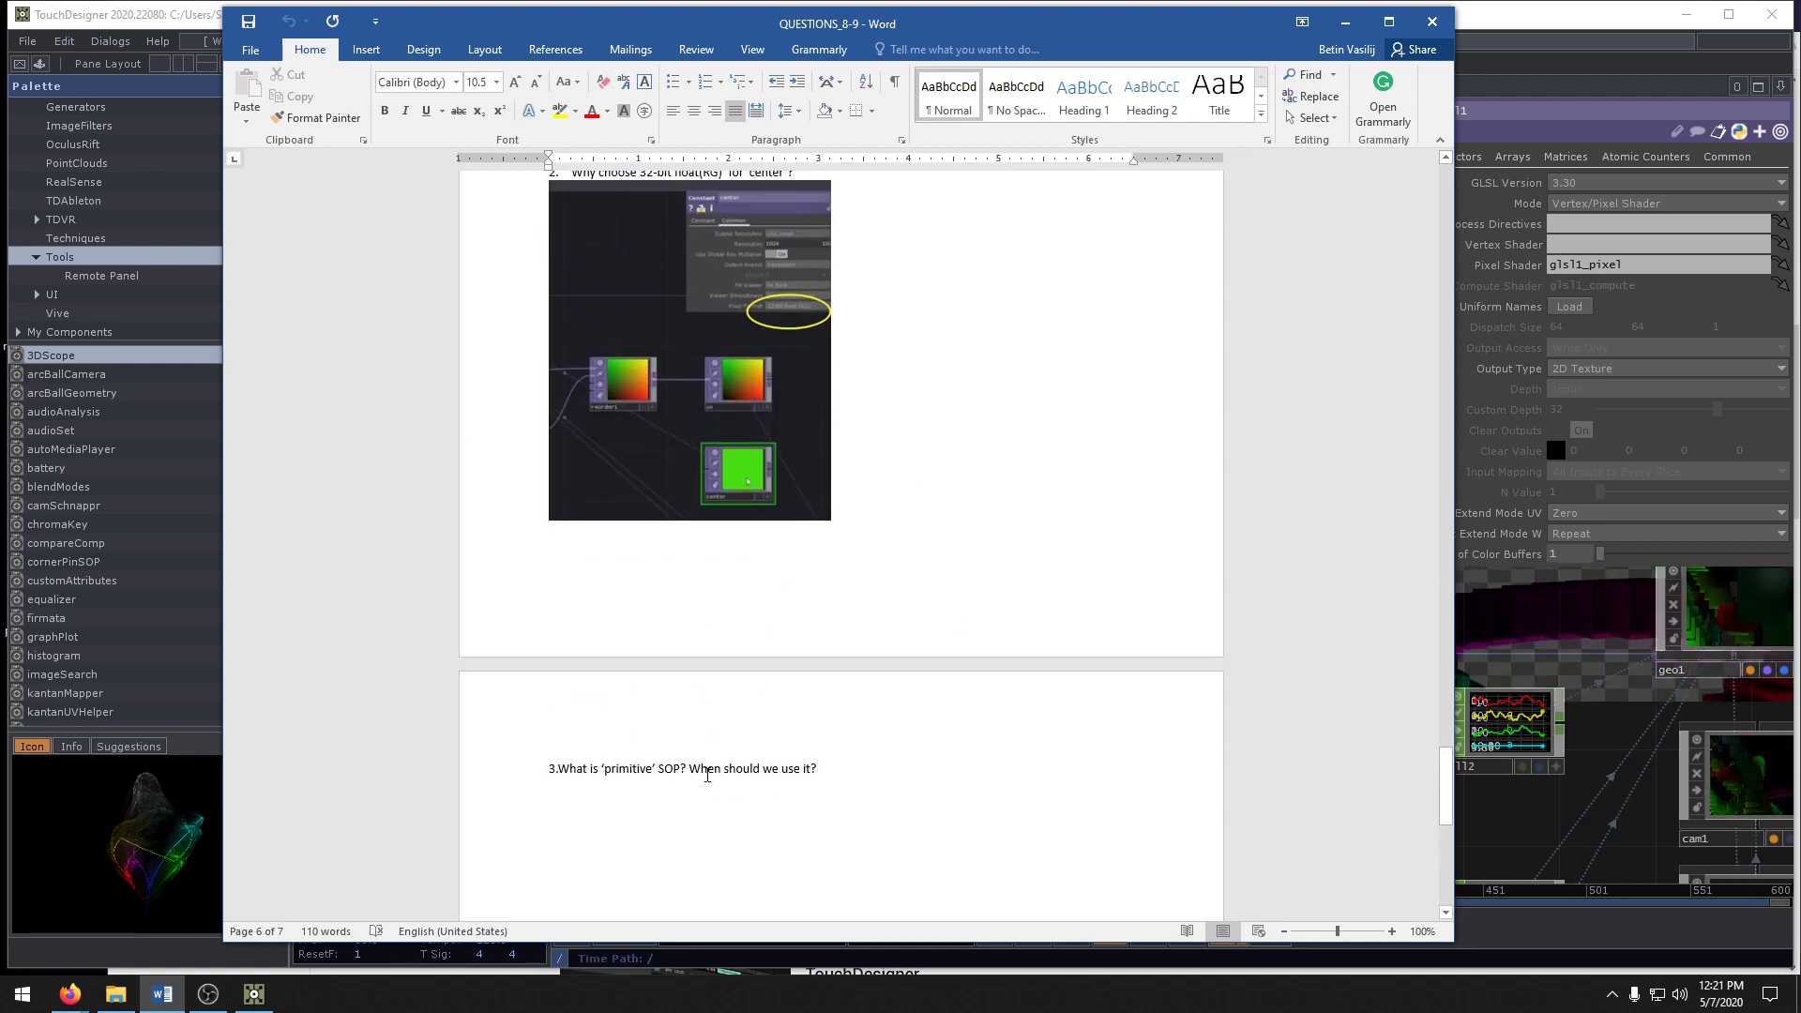
scroll(894, 692, up, 11)
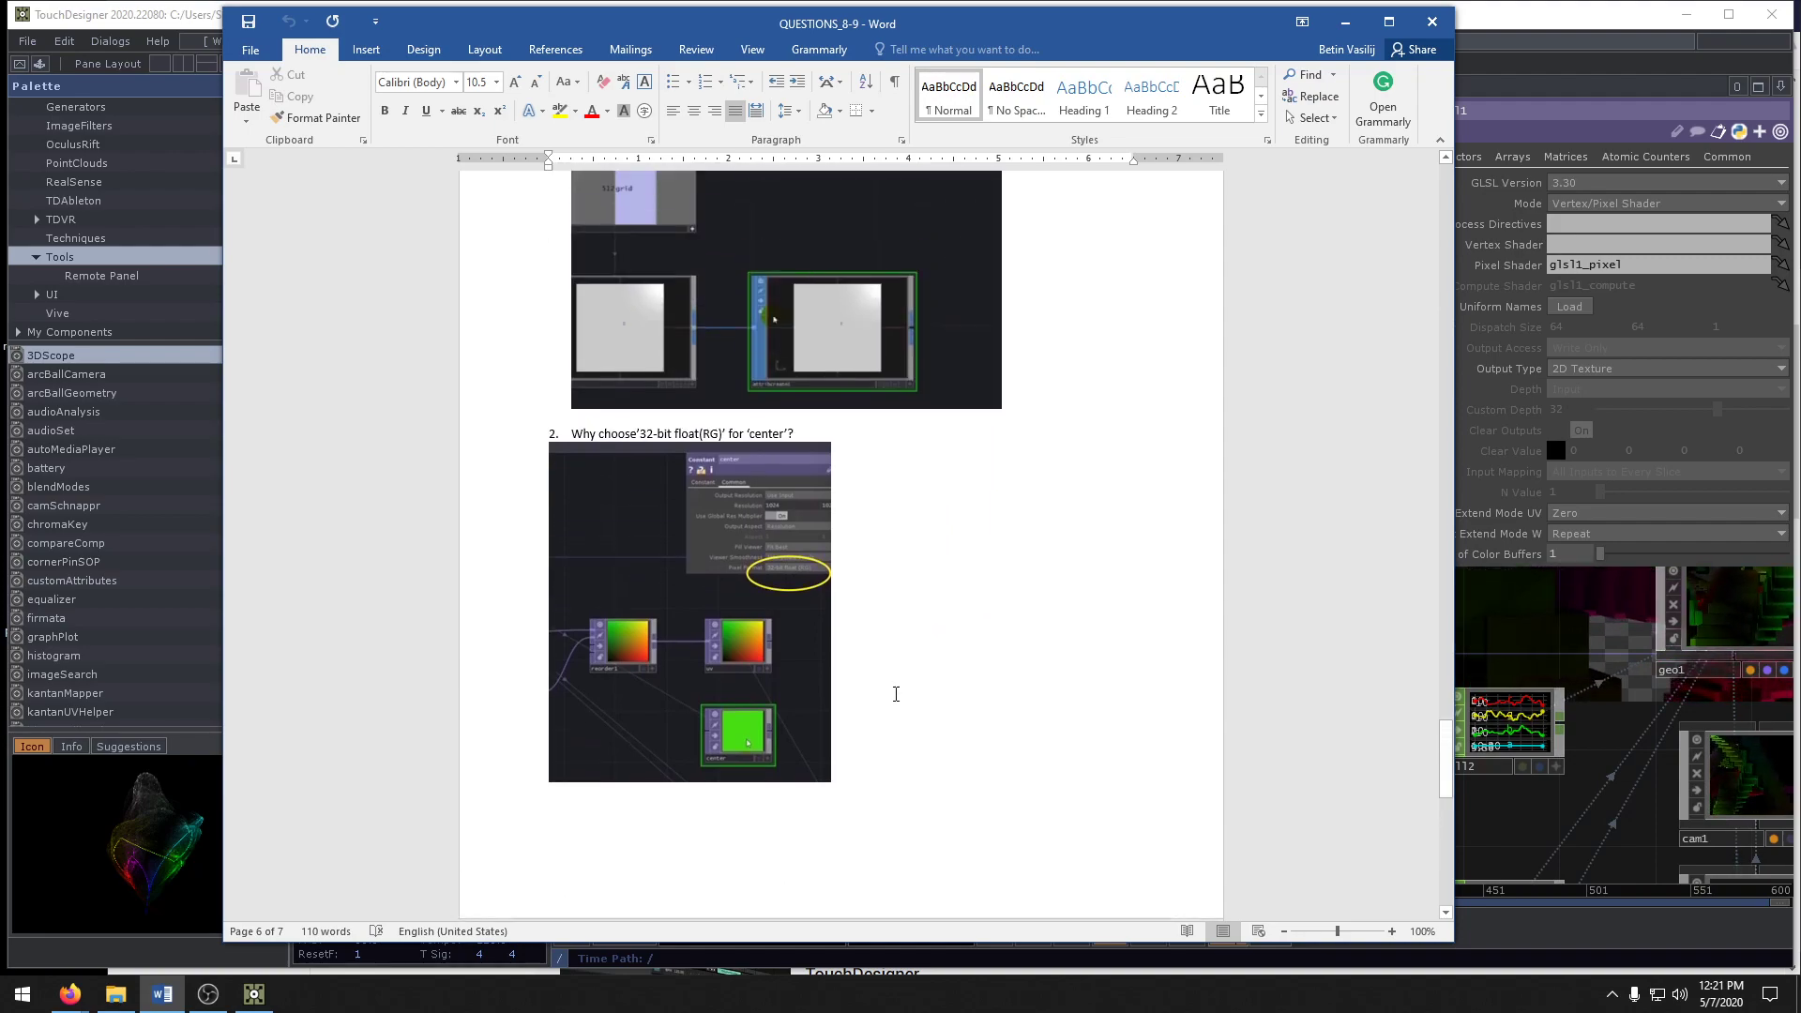
- Switch back to TouchDesigner and enter the geo1 component inside the SSAO base
key(alt+Tab)
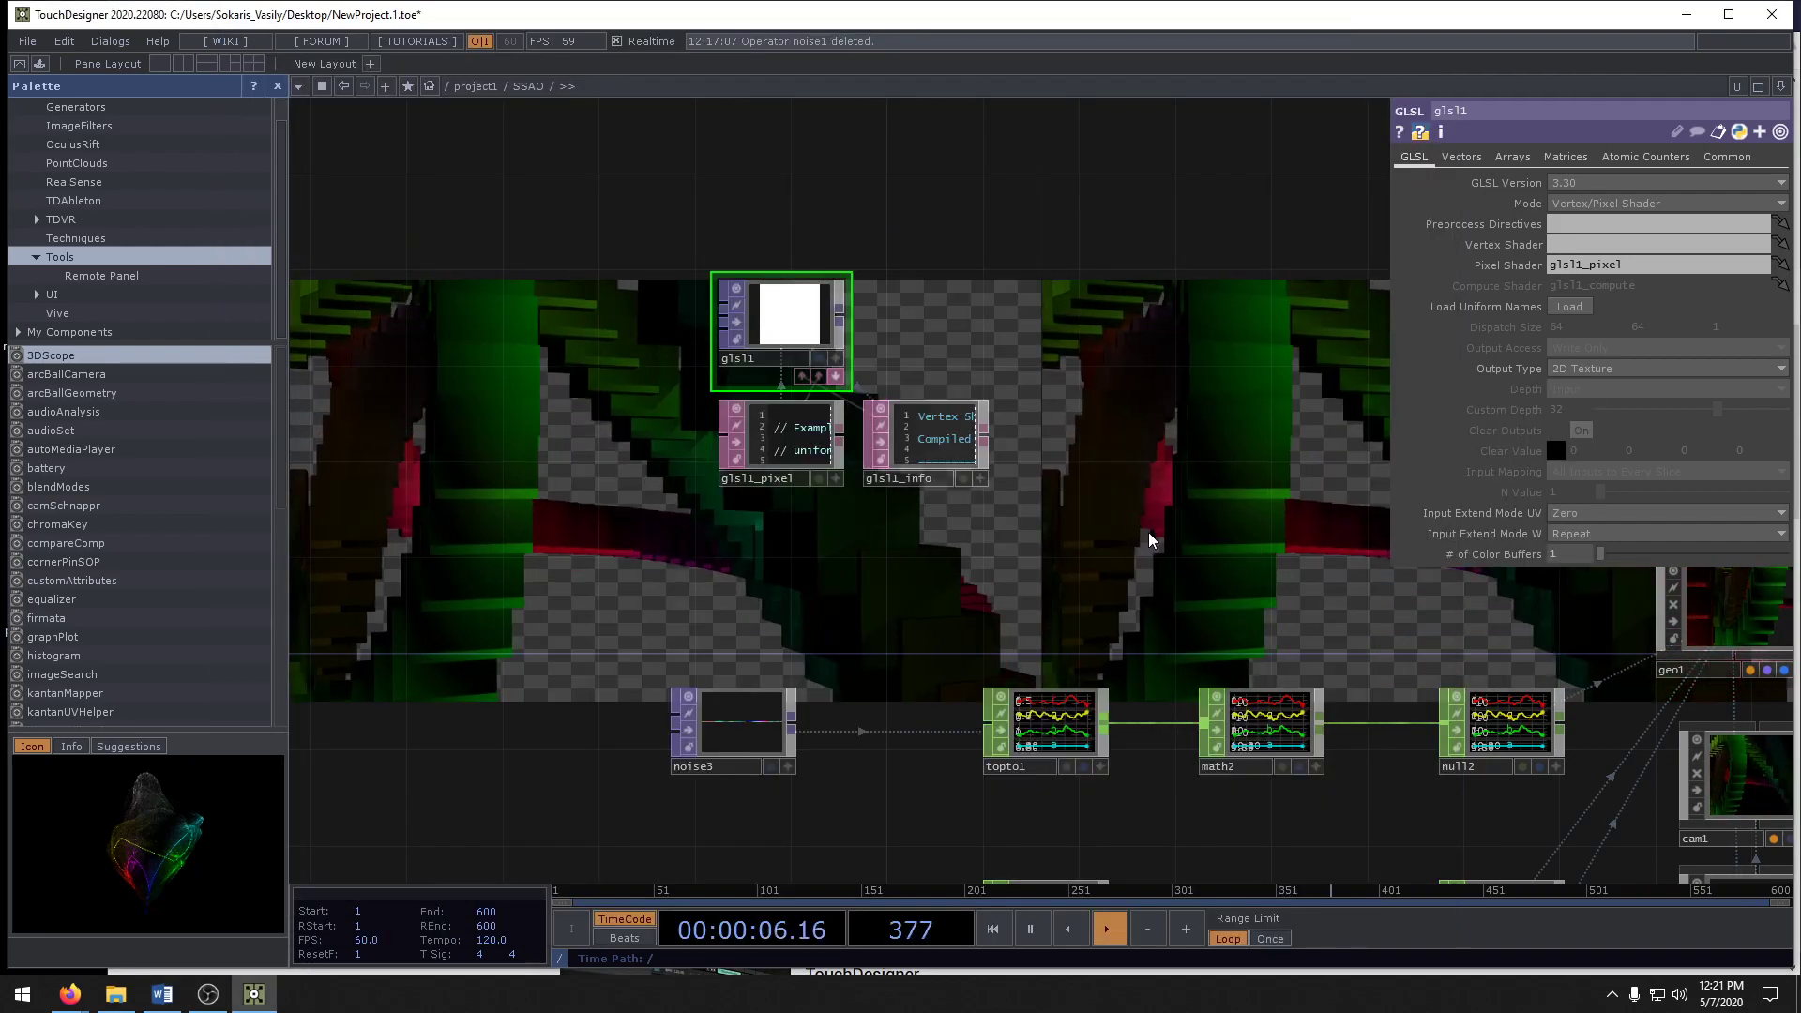
drag(1266, 557, 883, 404)
scroll(882, 403, down, 6)
drag(1288, 661, 1163, 623)
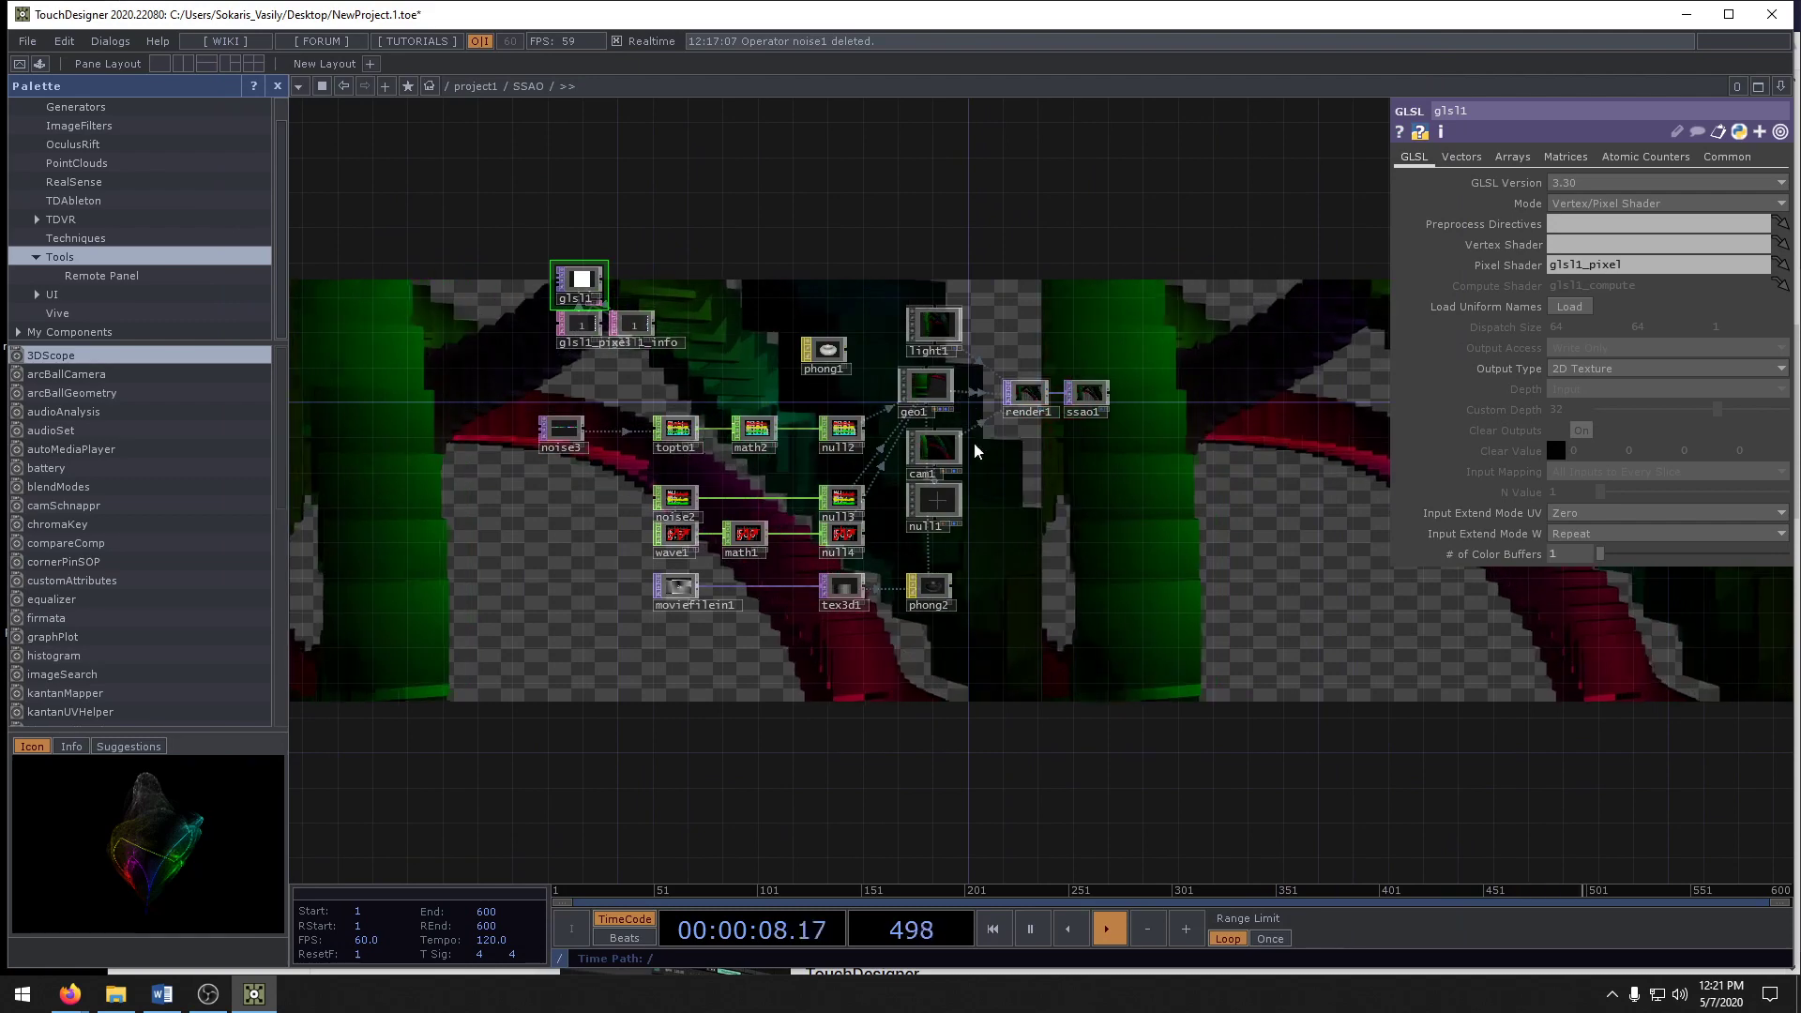
drag(1099, 521, 1082, 498)
key(u)
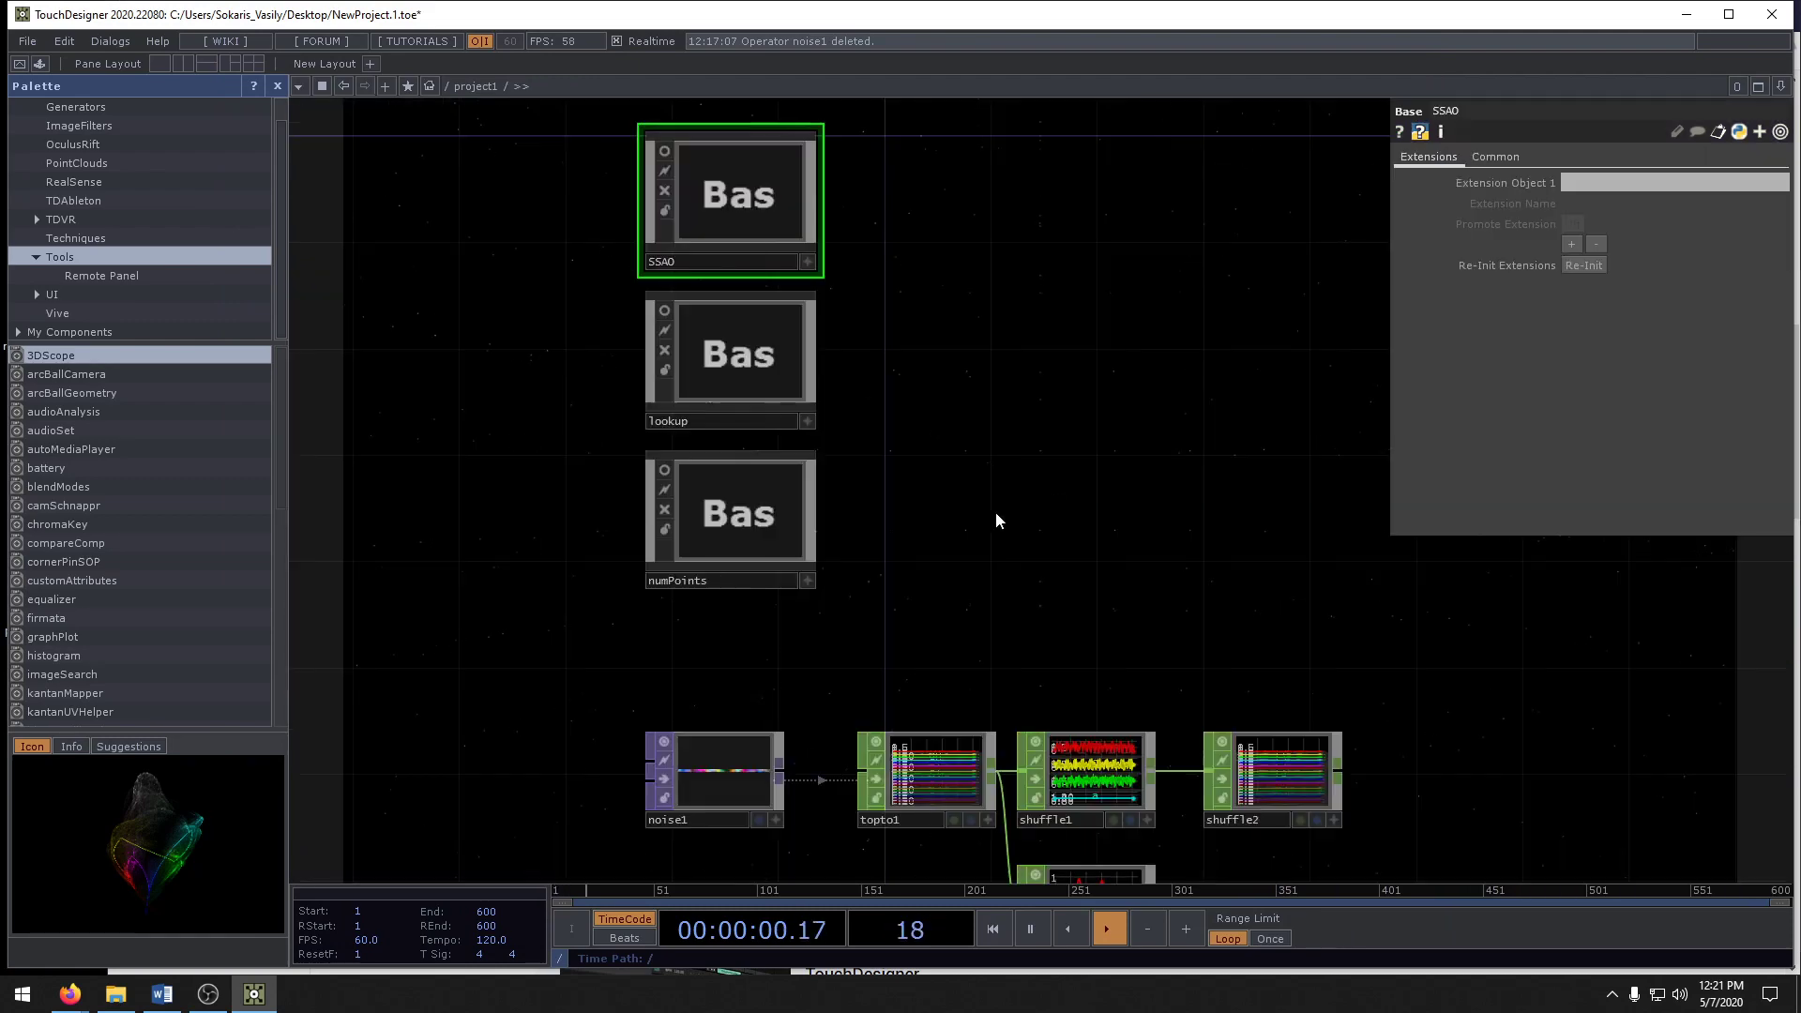
key(i)
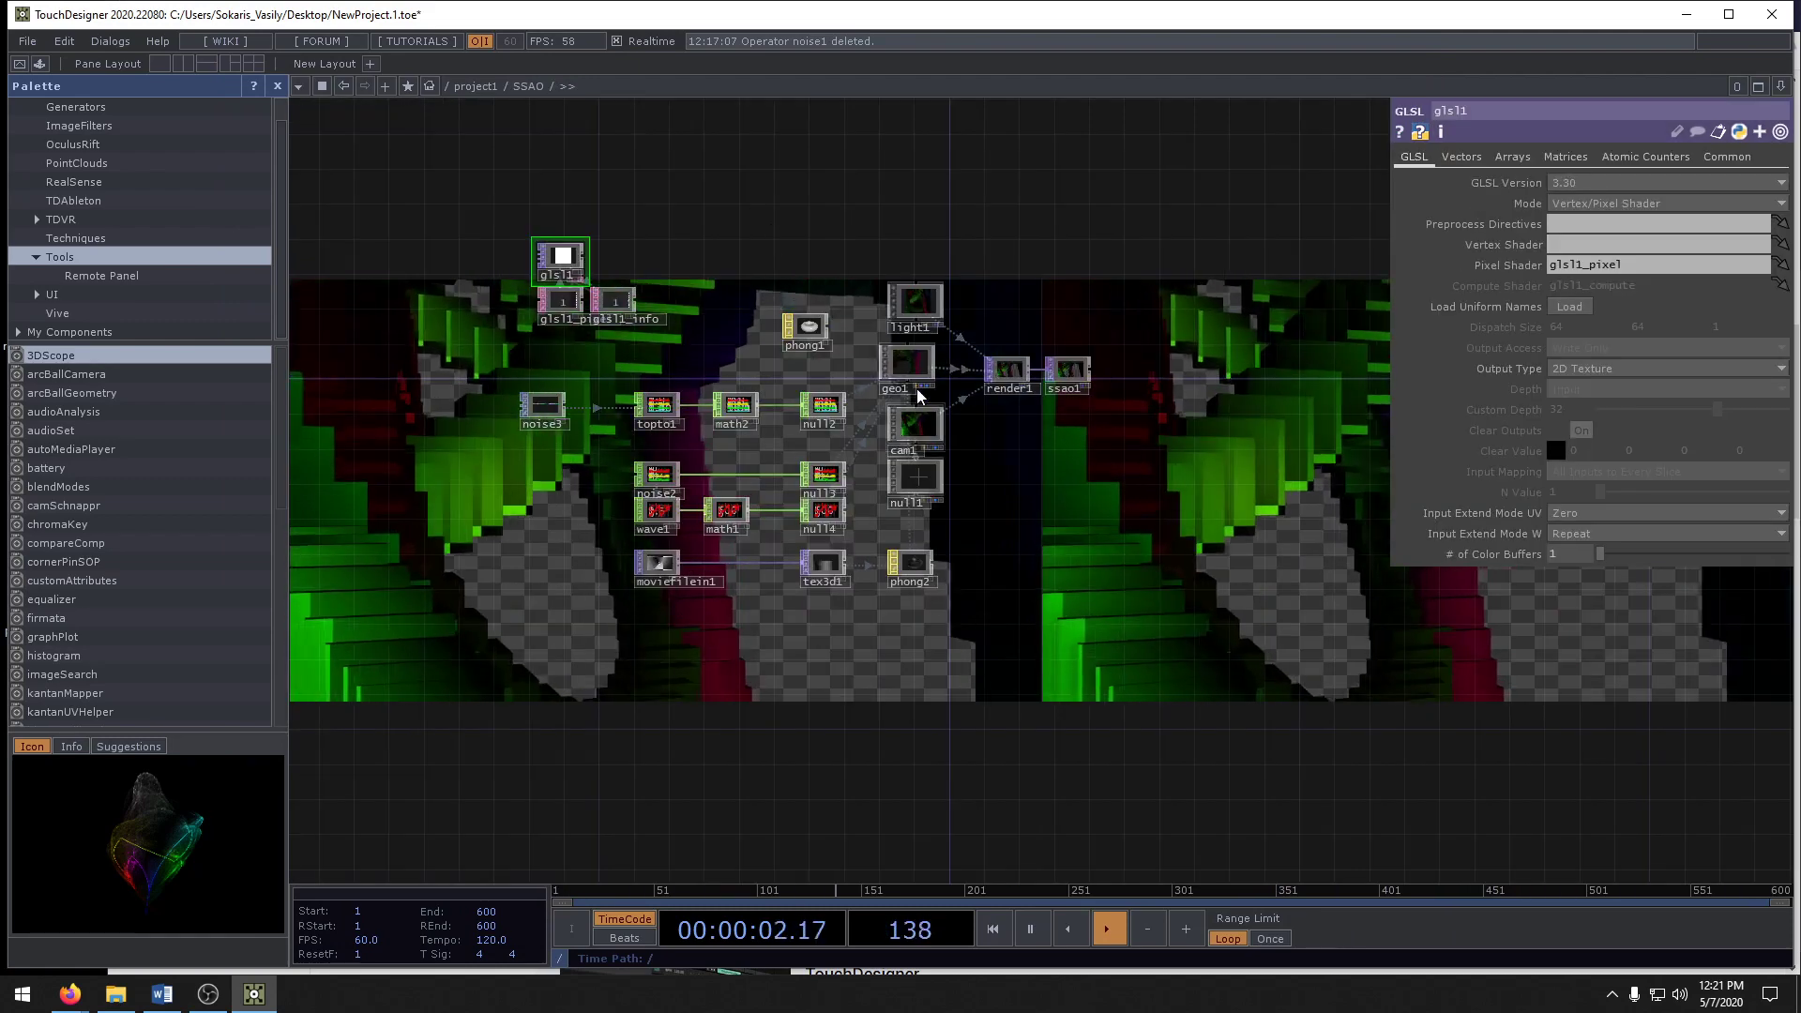
key(i)
- Add a Null SOP wired from the output of box1
drag(1077, 596, 619, 587)
scroll(1058, 572, down, 5)
drag(1197, 651, 929, 733)
click(756, 613)
text(nu)
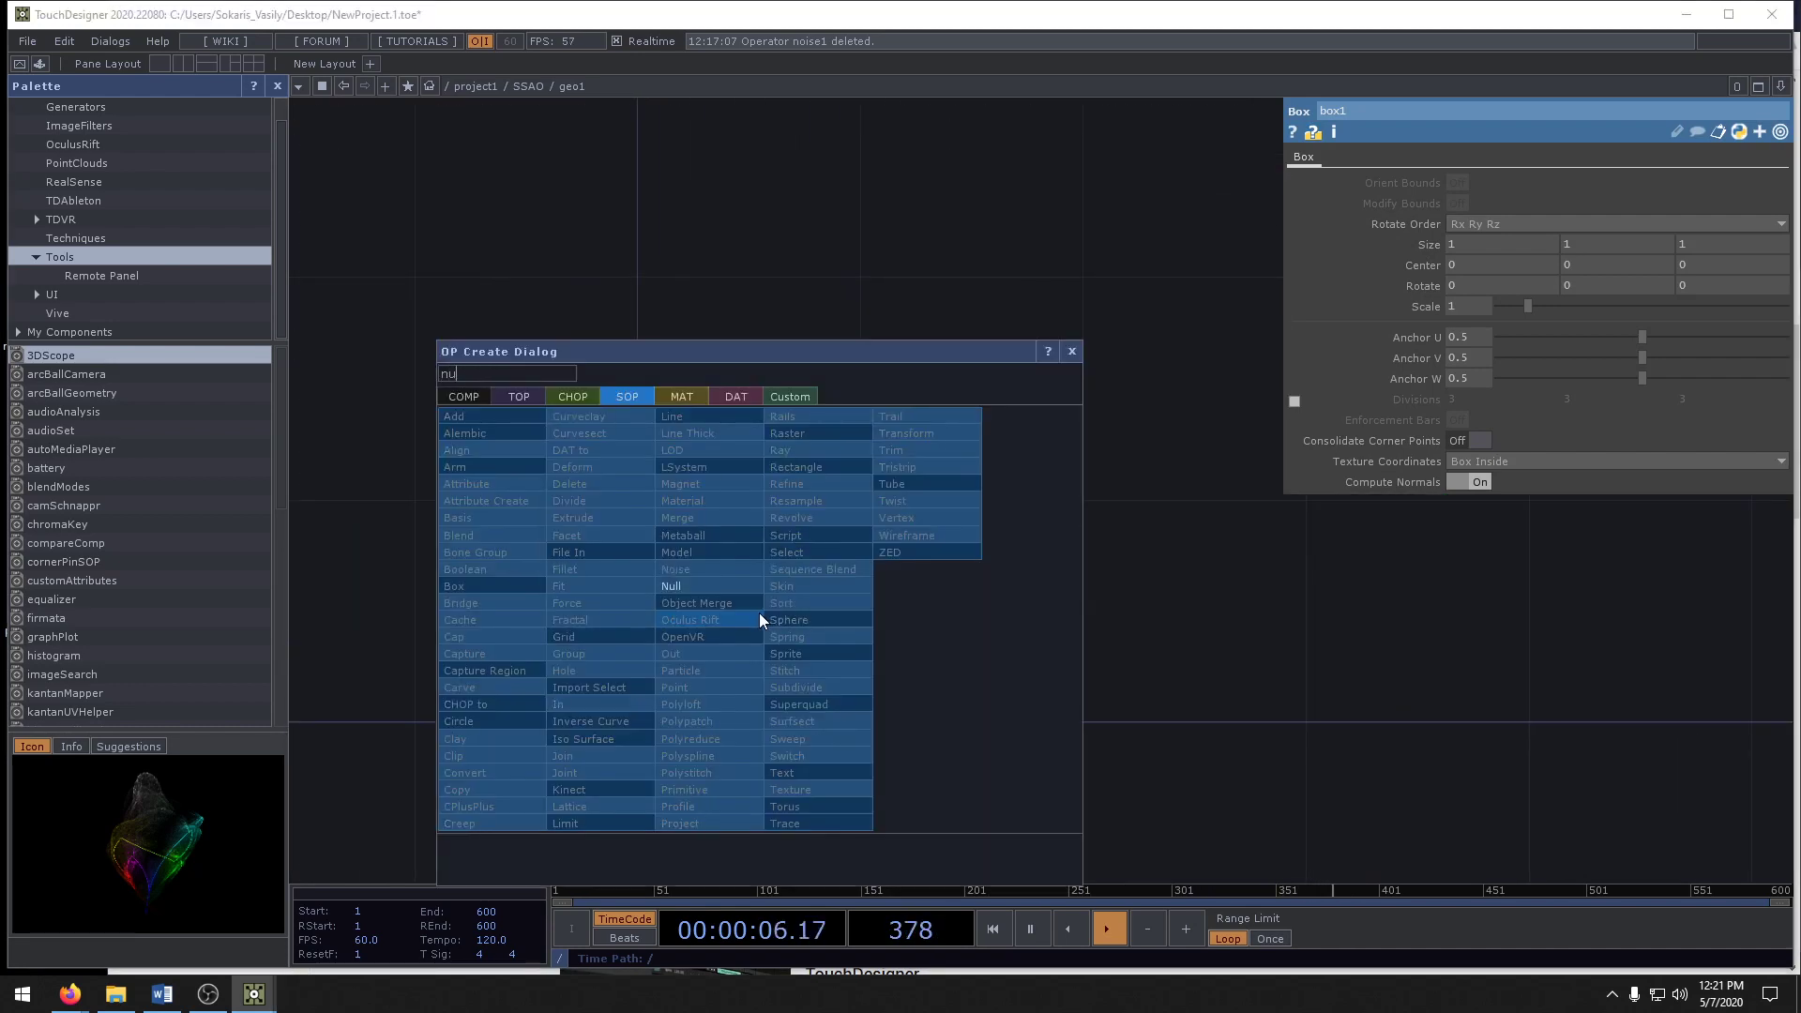
click(706, 585)
click(1318, 623)
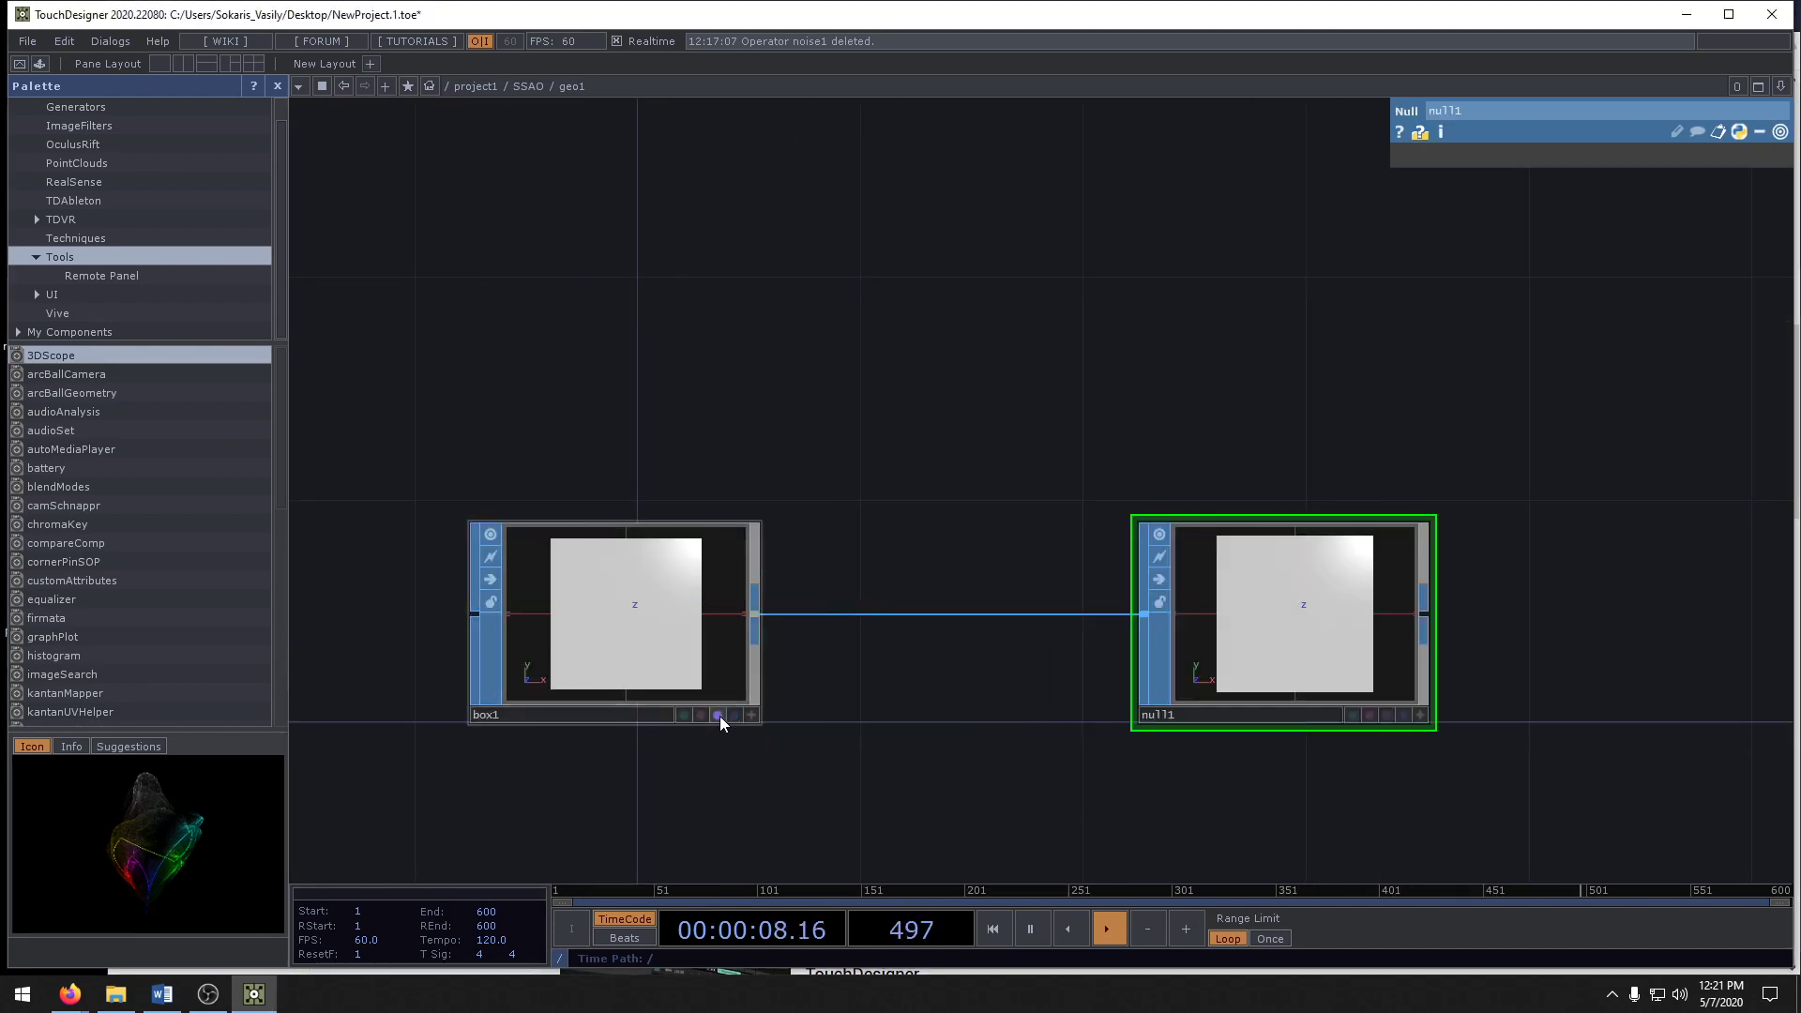
- Insert a Facet SOP on the wire between box1 and null1
right_click(857, 614)
click(886, 588)
text(fa)
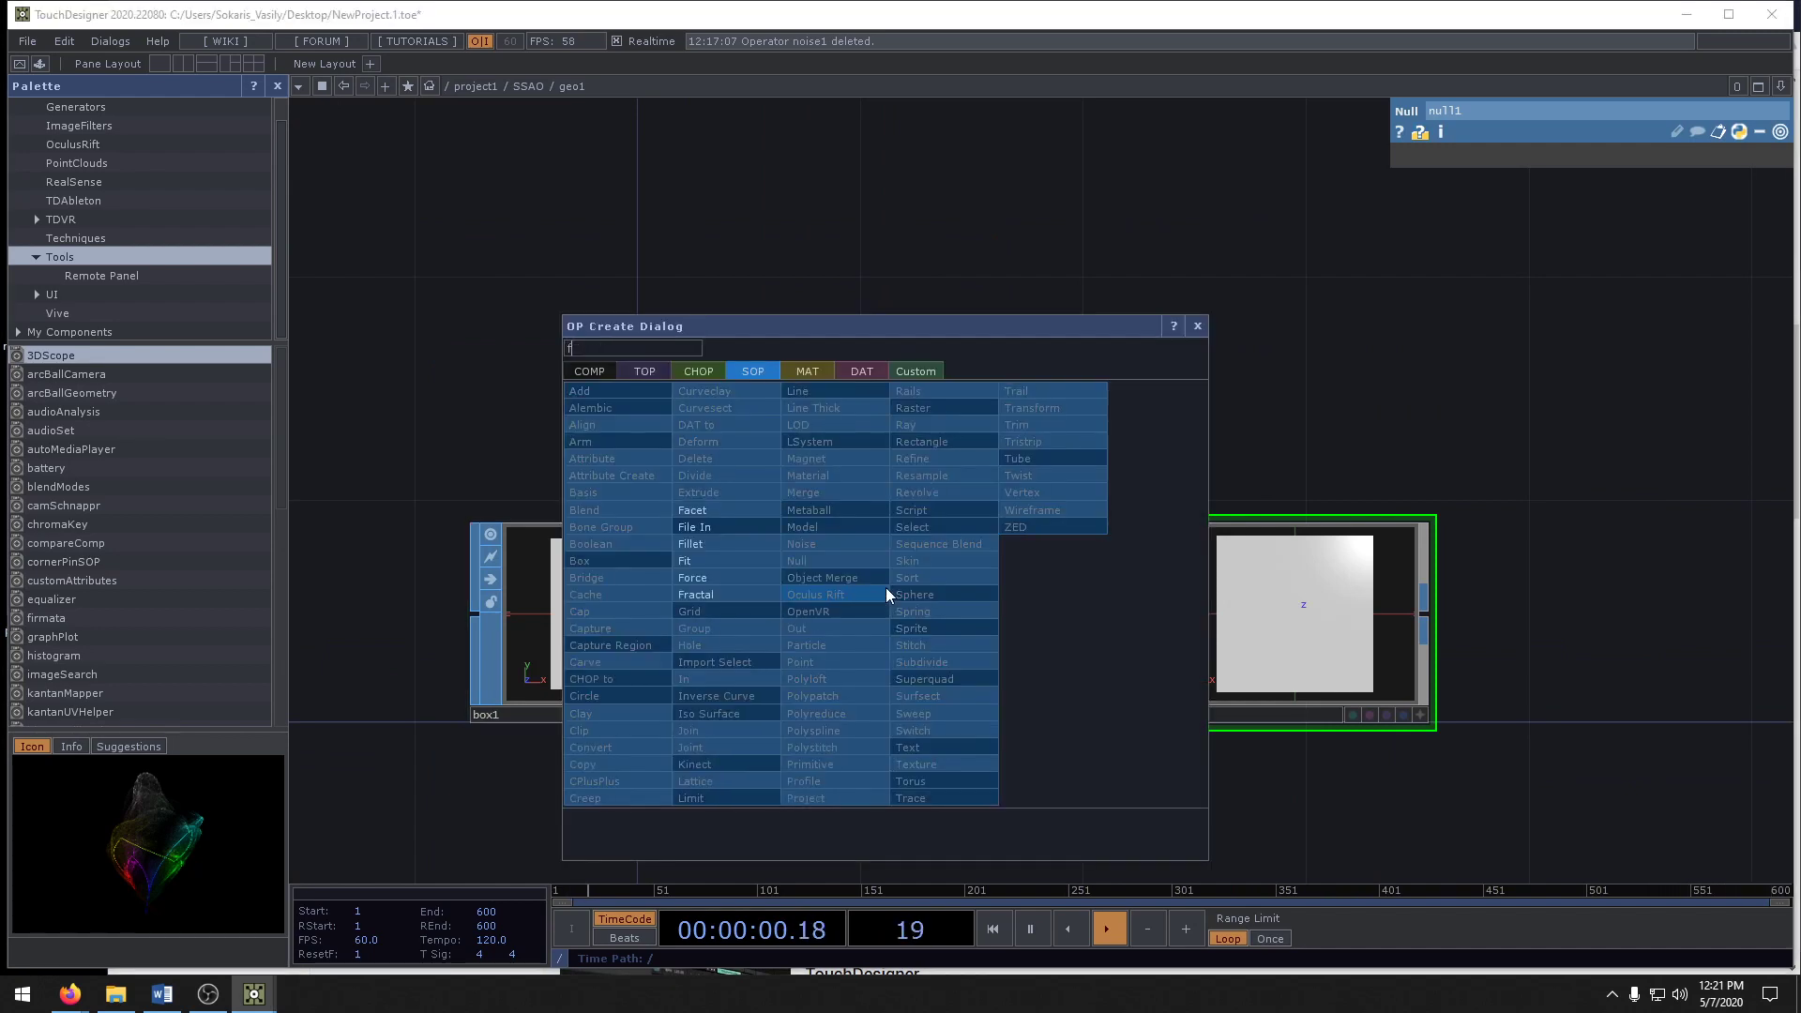
click(709, 509)
click(952, 615)
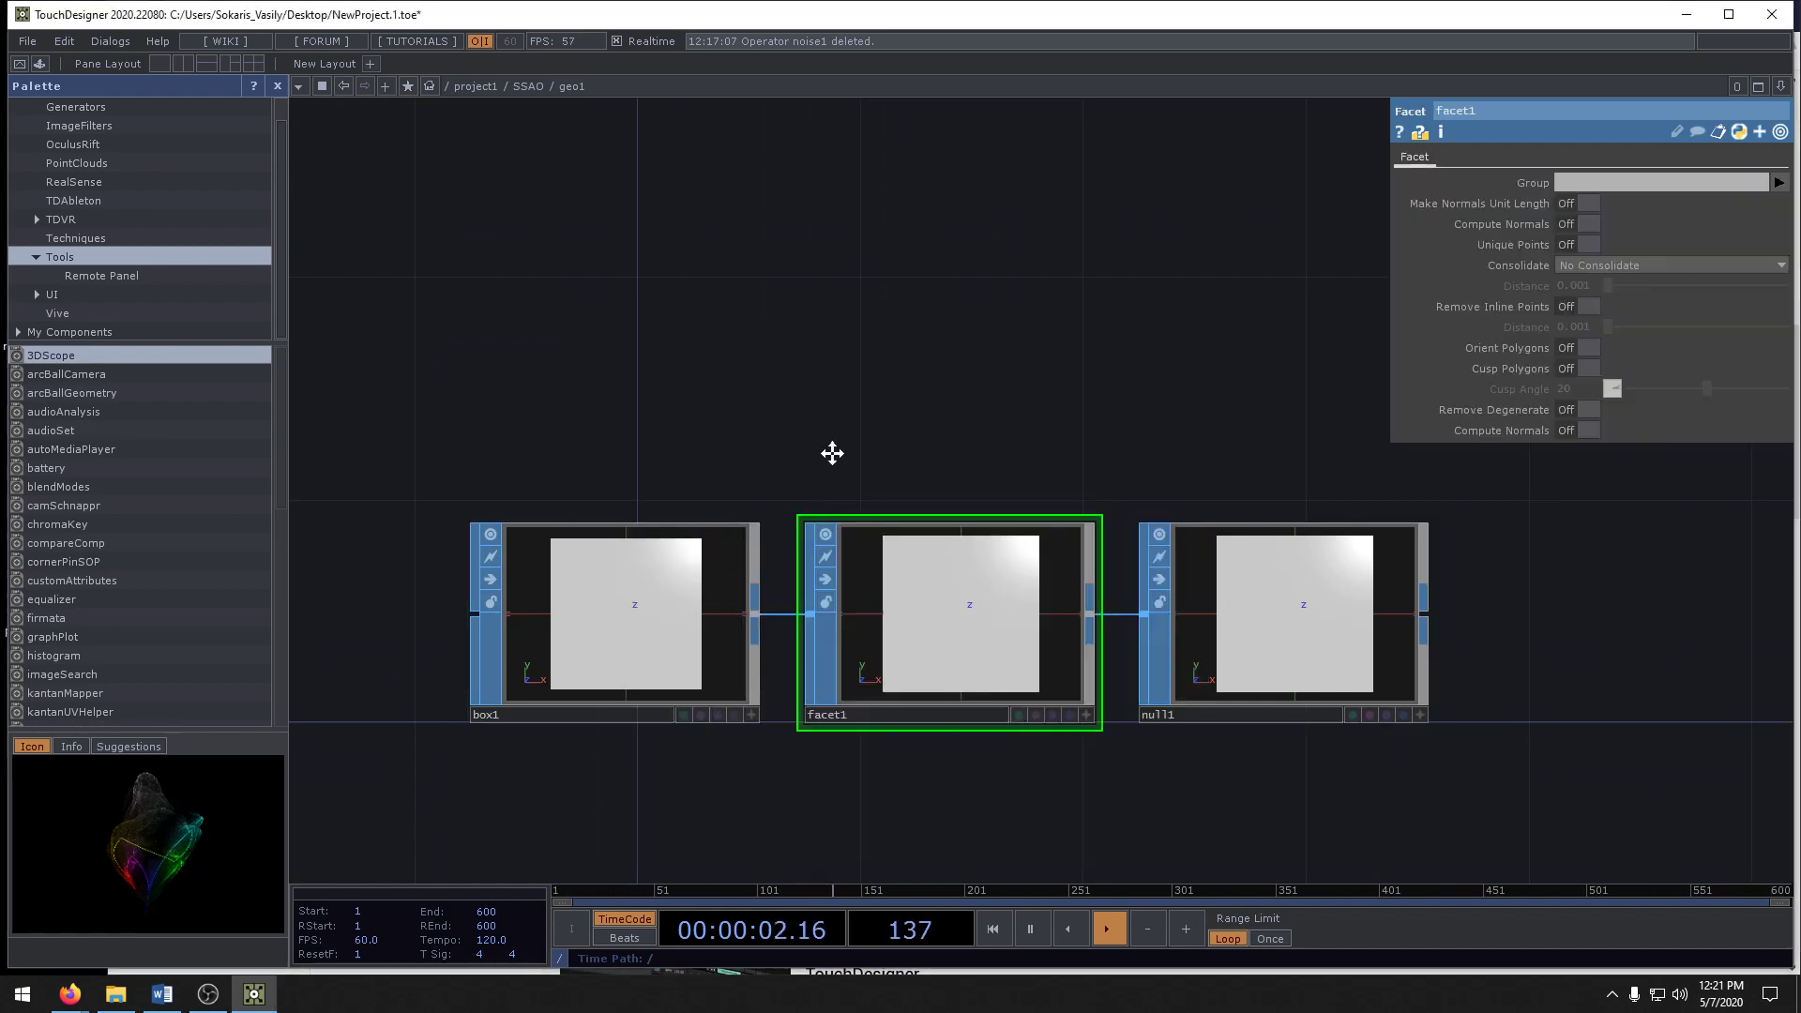
- Delete box1 and replace it with a Sphere SOP wired into facet1
key(h)
click(885, 583)
key(Delete)
key(Tab)
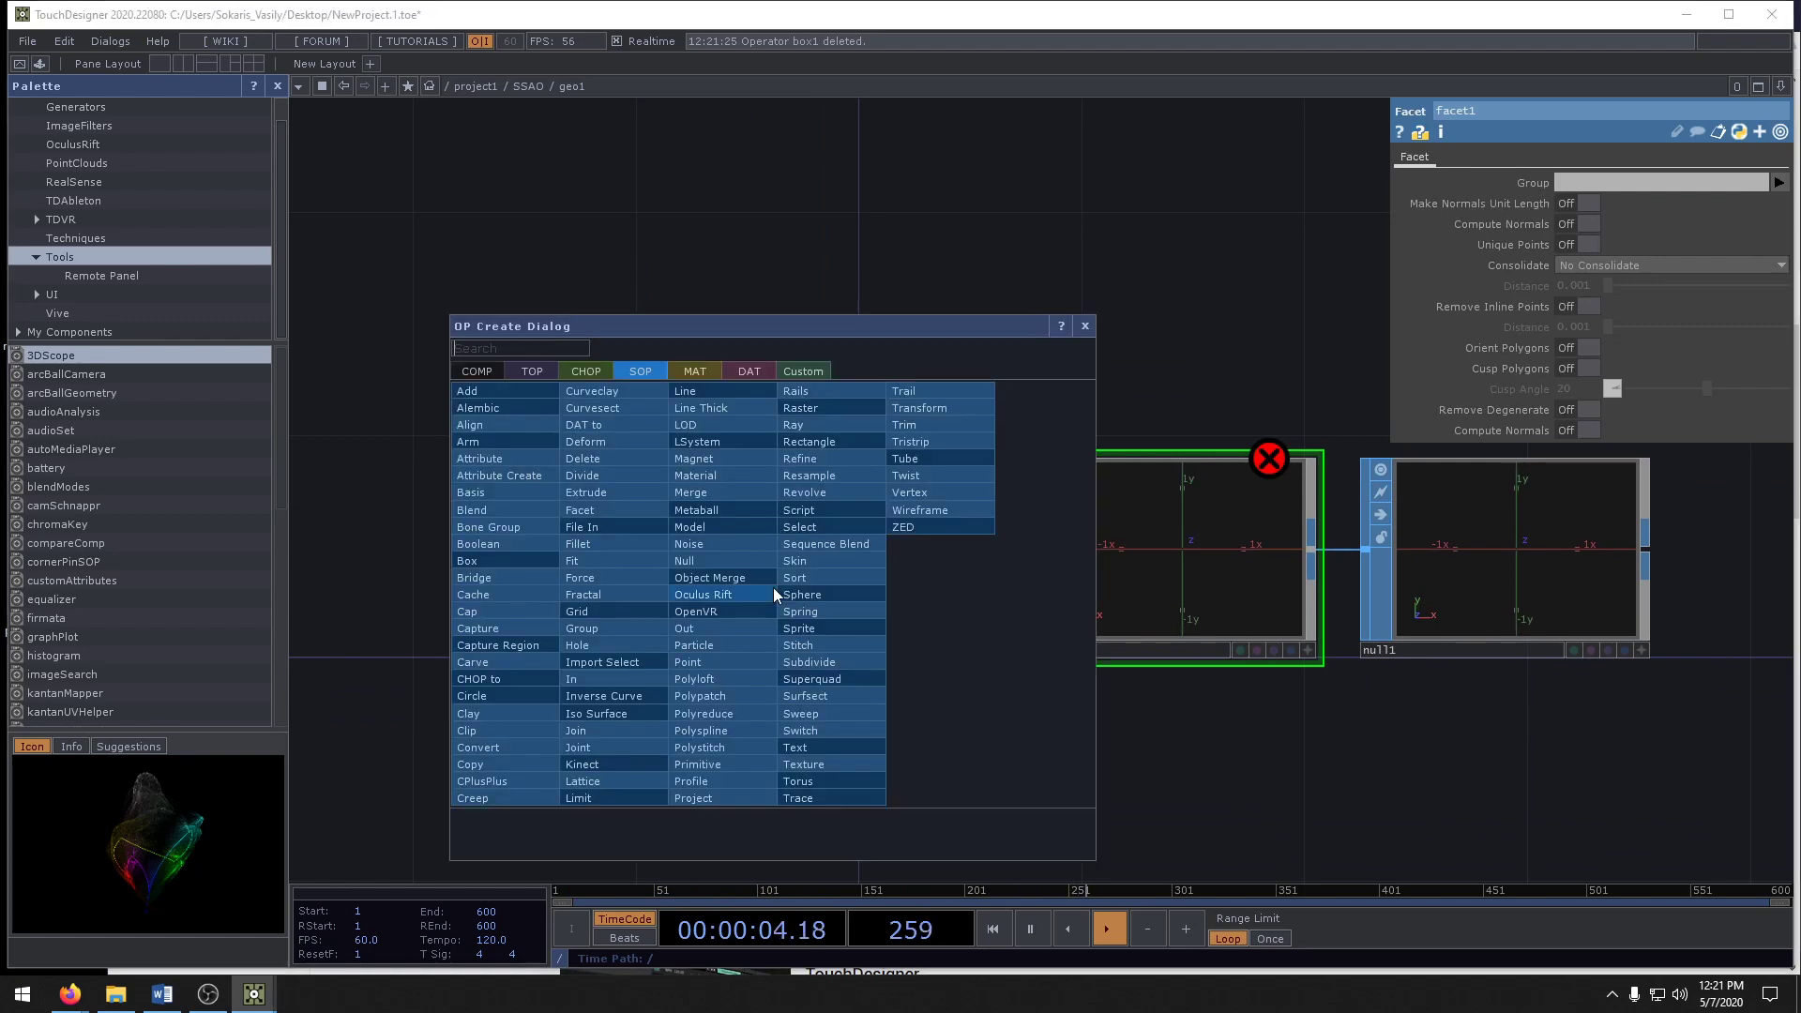
text(s)
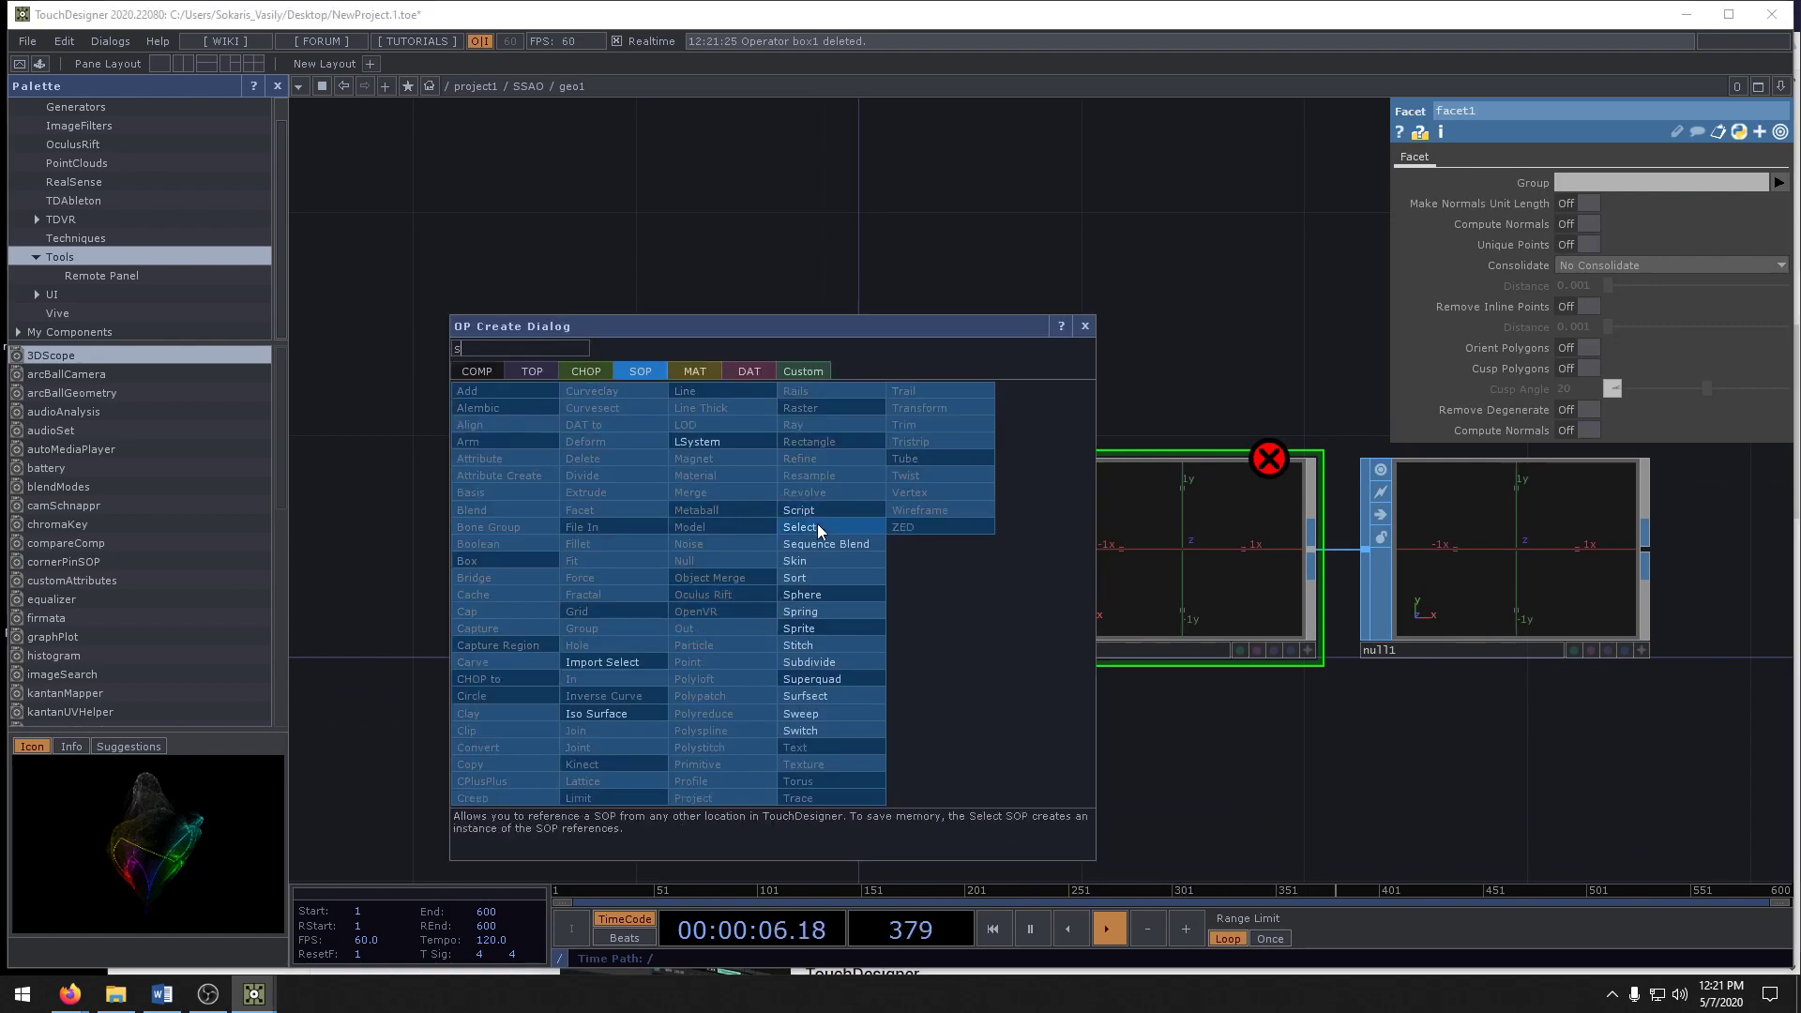
click(826, 599)
click(827, 589)
drag(864, 550, 1105, 572)
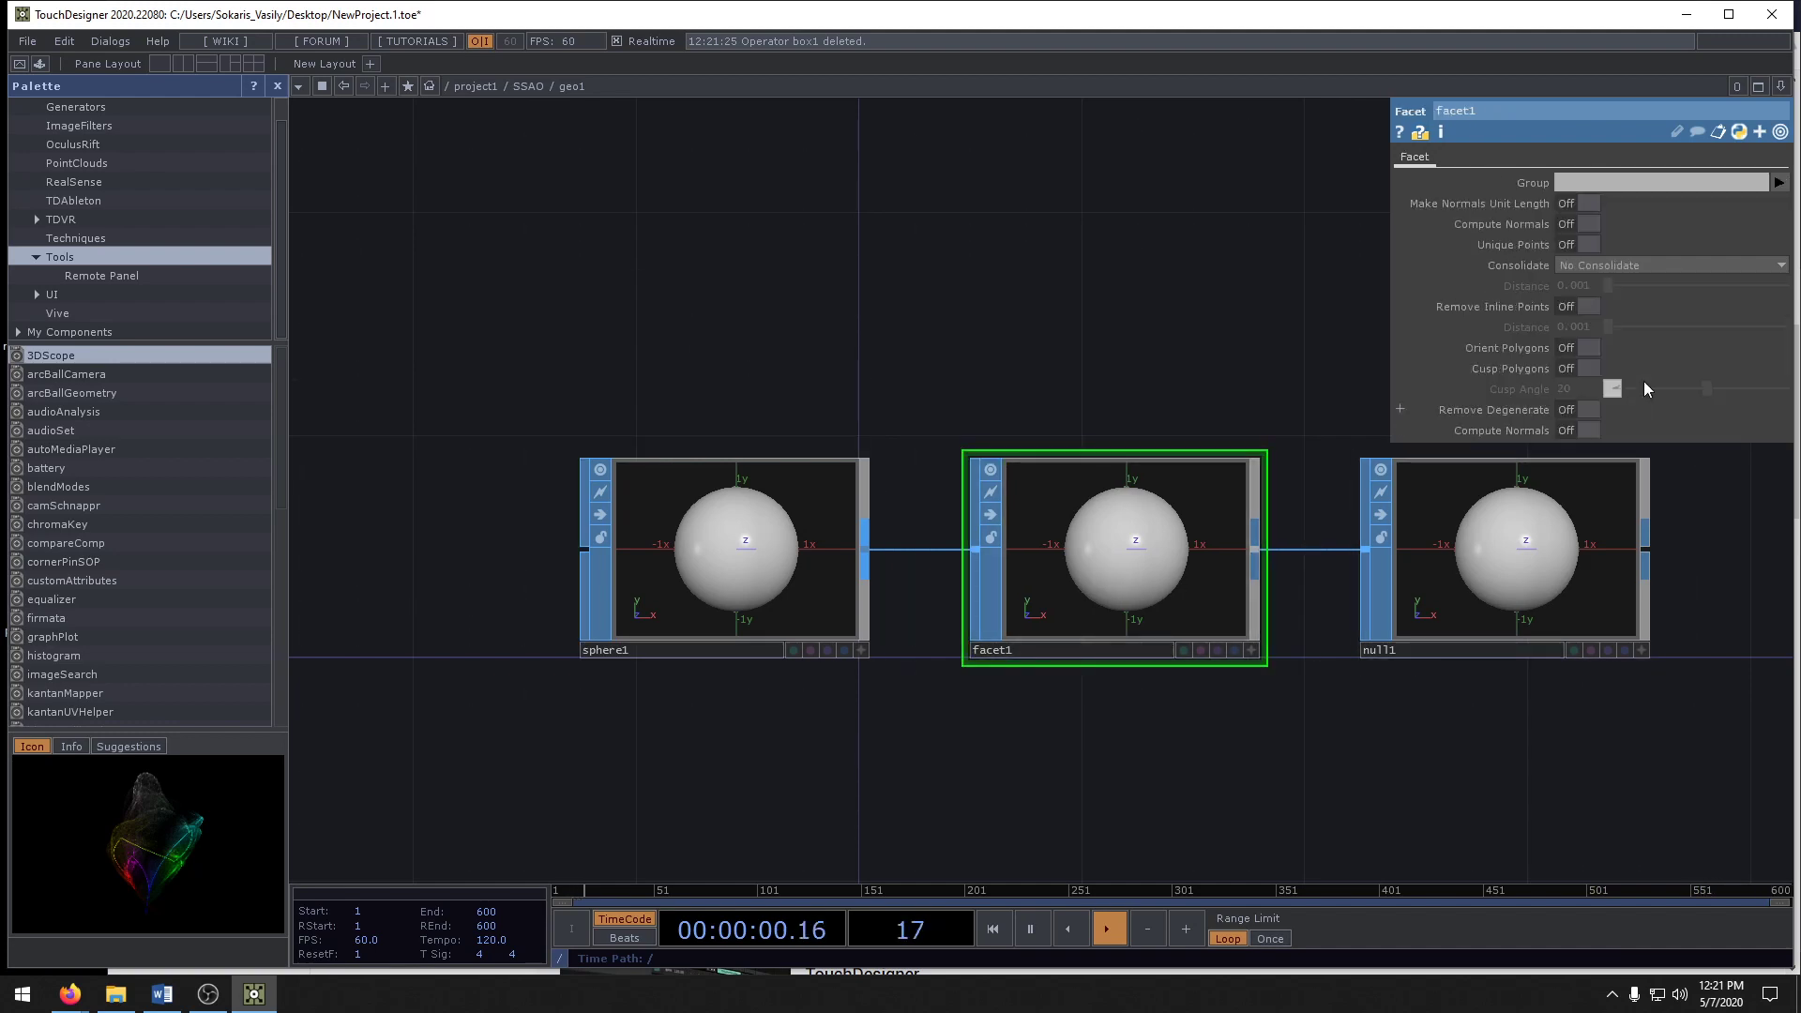
- Try the Cusp Polygons, Remove Inline Points and Orient Polygons options on facet1
click(1579, 369)
click(1579, 366)
click(1587, 307)
click(1581, 349)
- Try the NURBS Primitive Type on sphere1, and set it to Polygon instead
click(806, 488)
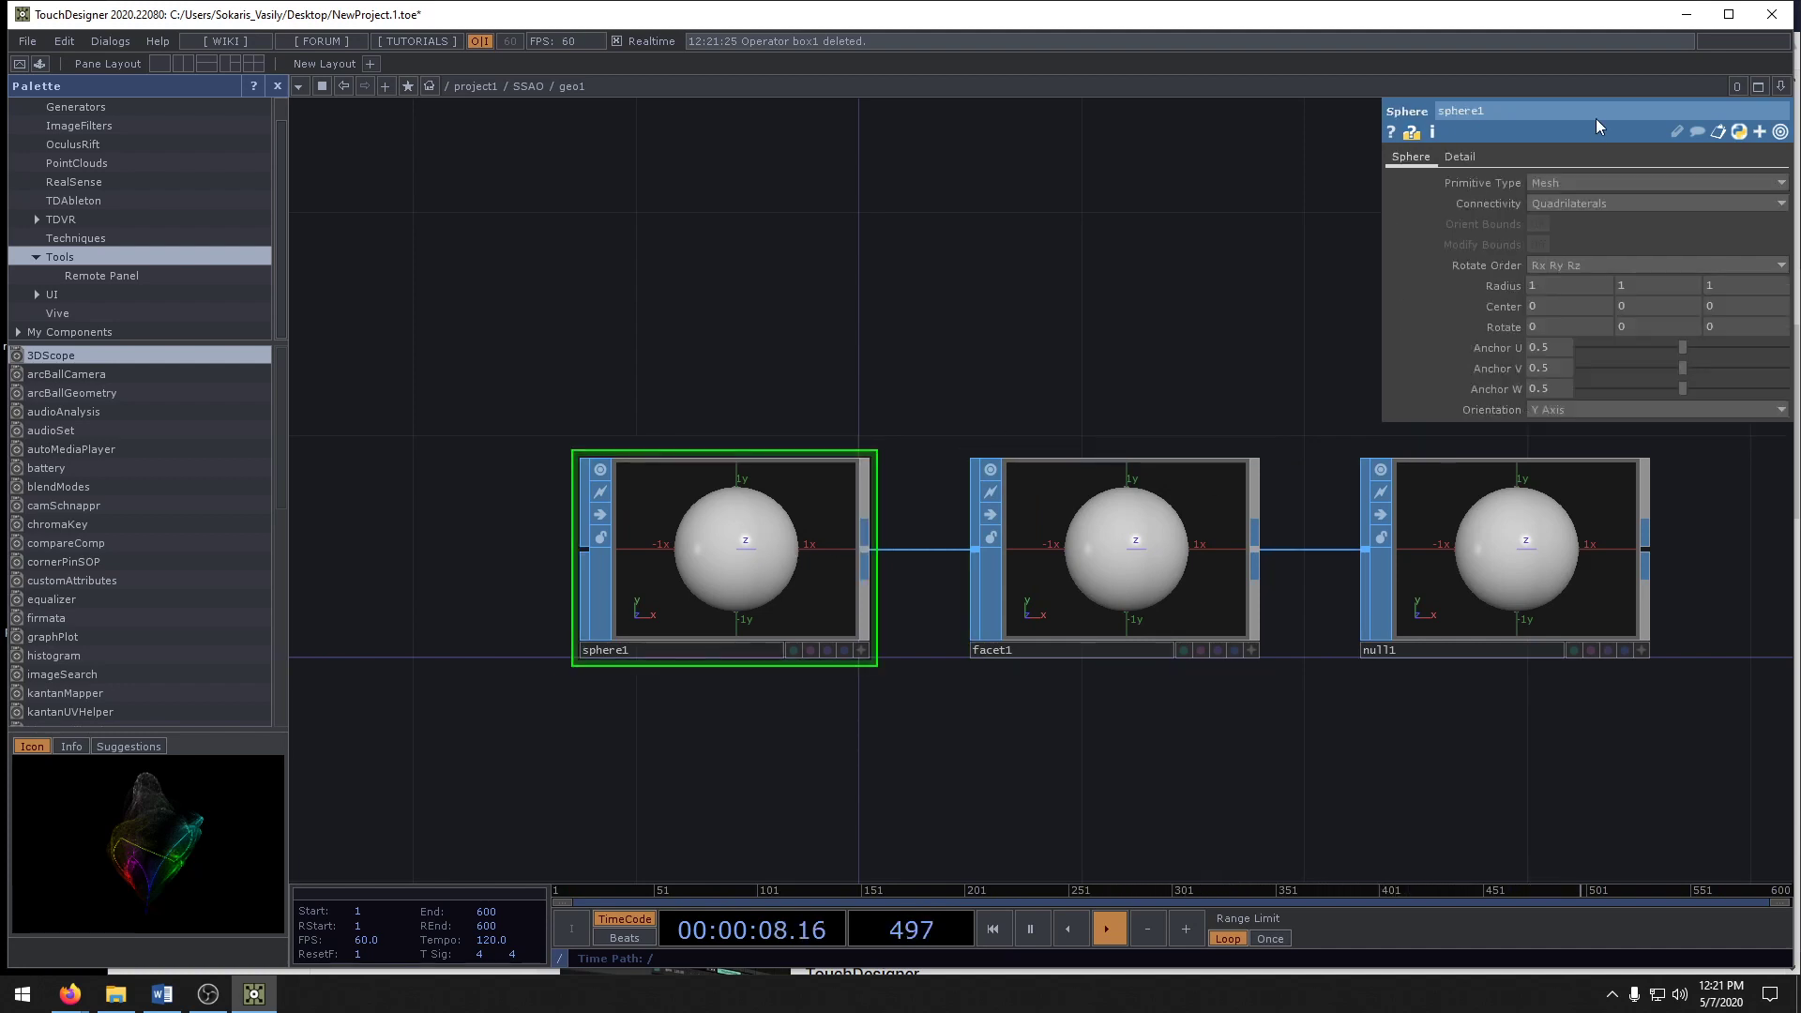
click(1585, 185)
click(1560, 249)
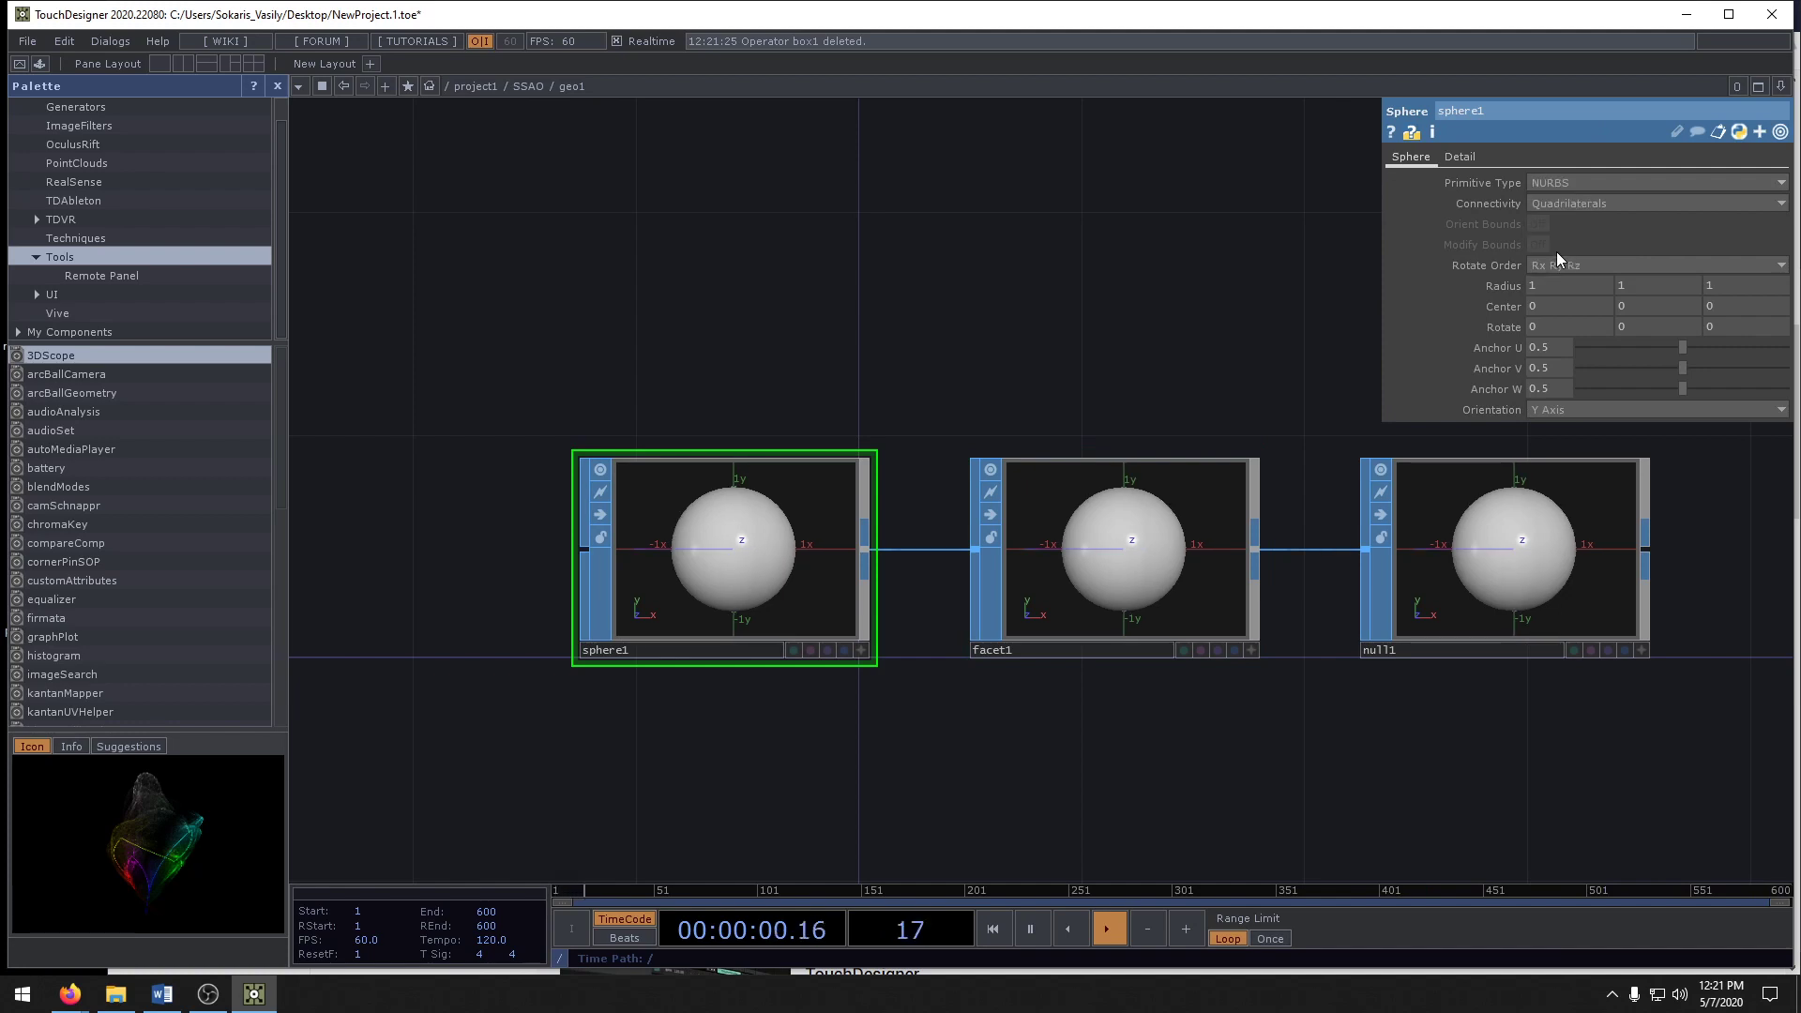
scroll(1114, 555, up, 3)
click(1546, 182)
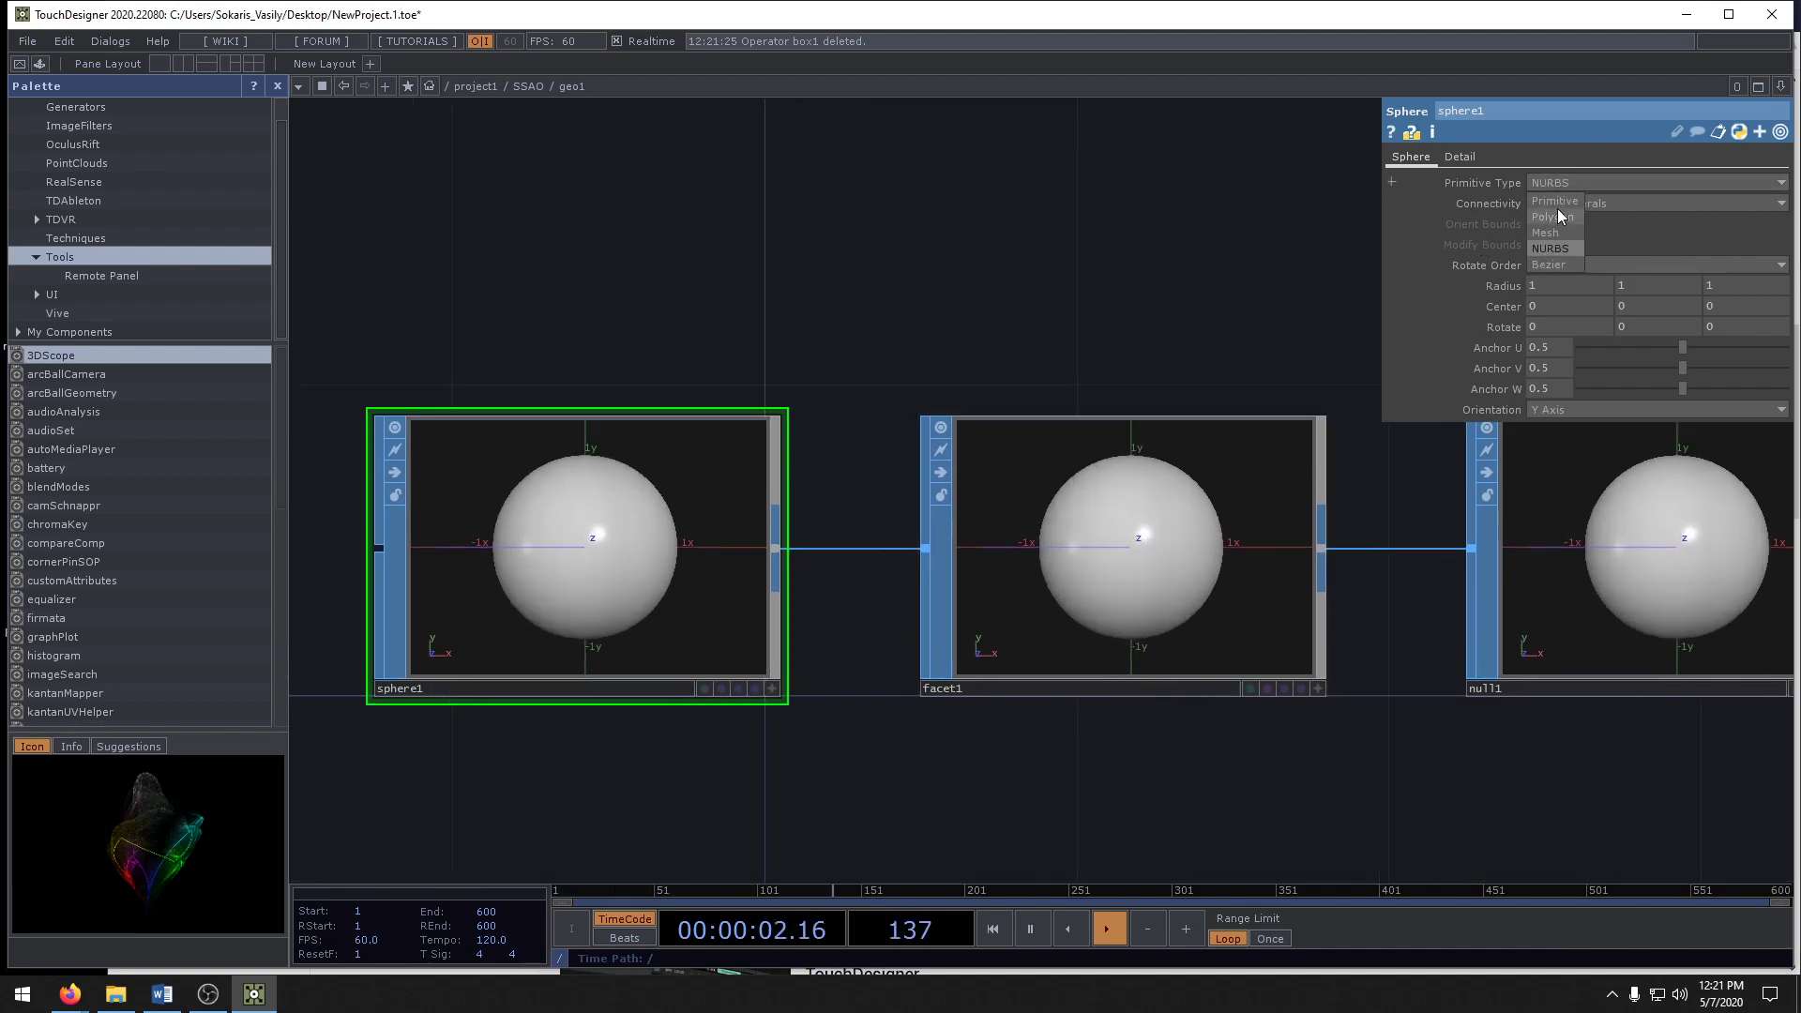
click(1557, 215)
- Turn on Orient Polygons, Cusp Polygons, Remove Degenerate and the final Compute Normals option on facet1, and inspect its faceted sphere
click(1230, 486)
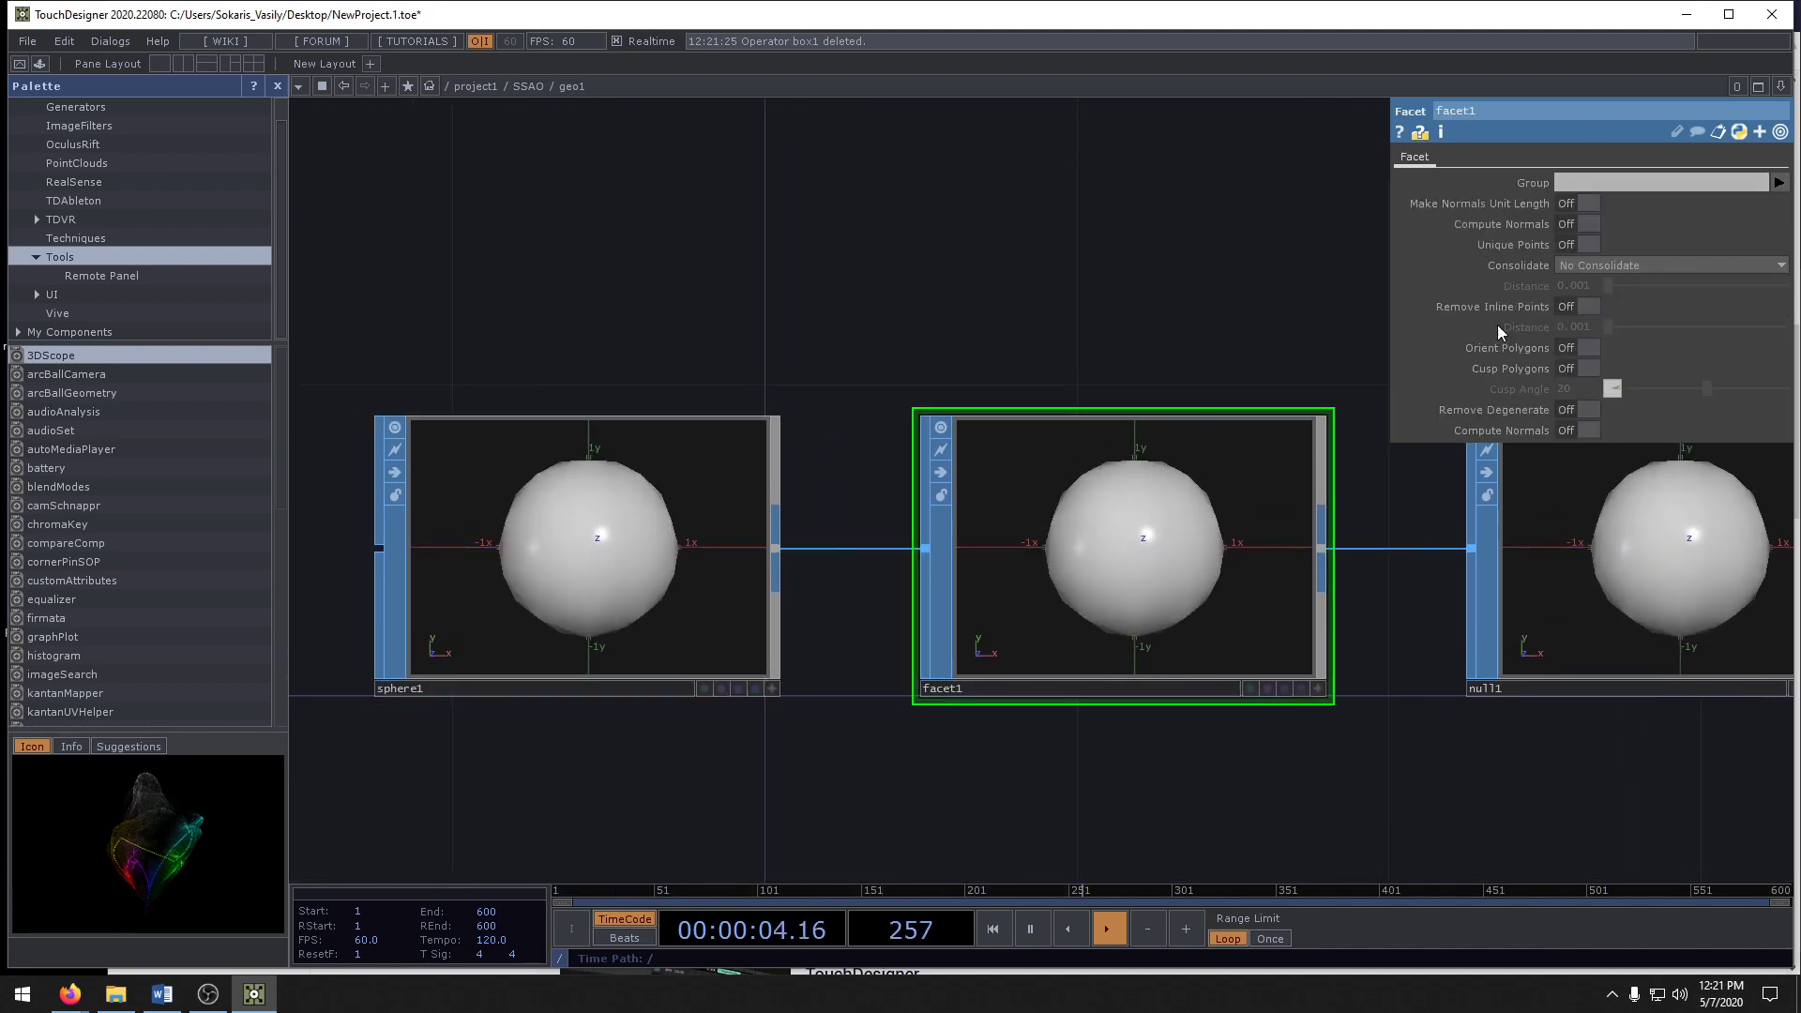
click(1582, 368)
click(1577, 432)
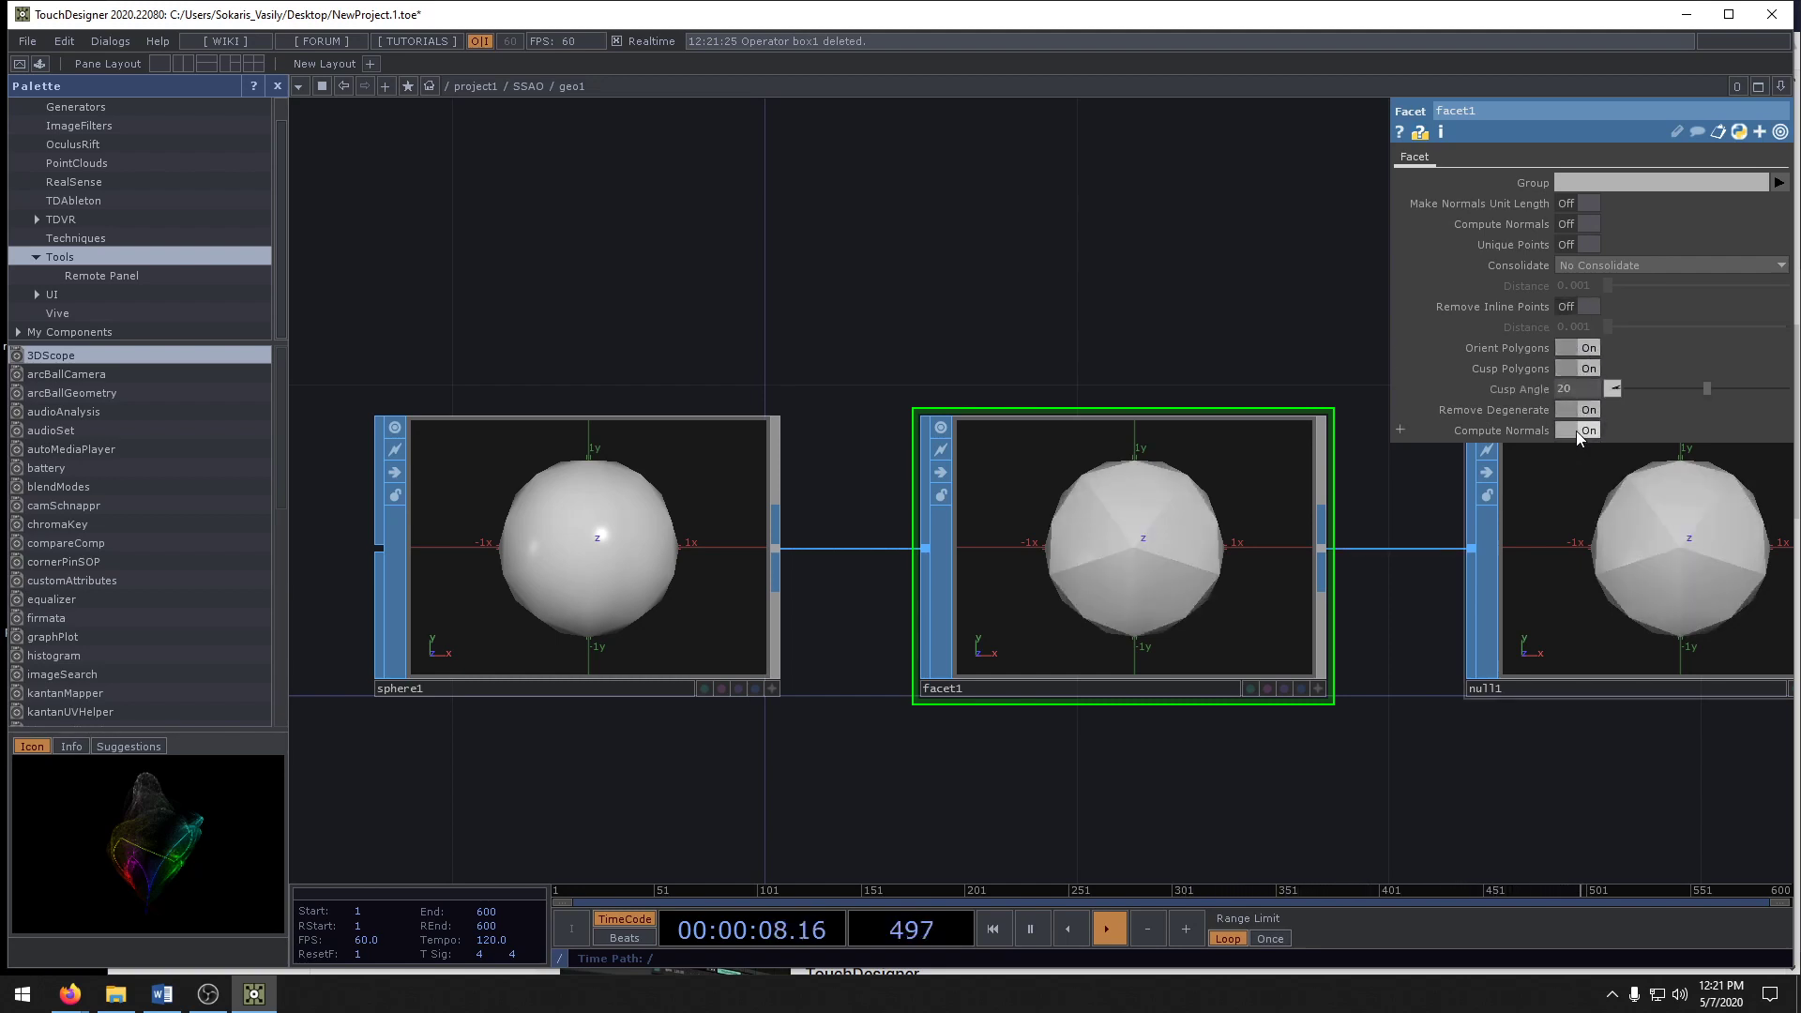
click(1319, 691)
mouse_move(1223, 614)
mouse_down()
mouse_move(1114, 592)
mouse_move(1150, 576)
mouse_move(1196, 608)
mouse_up()
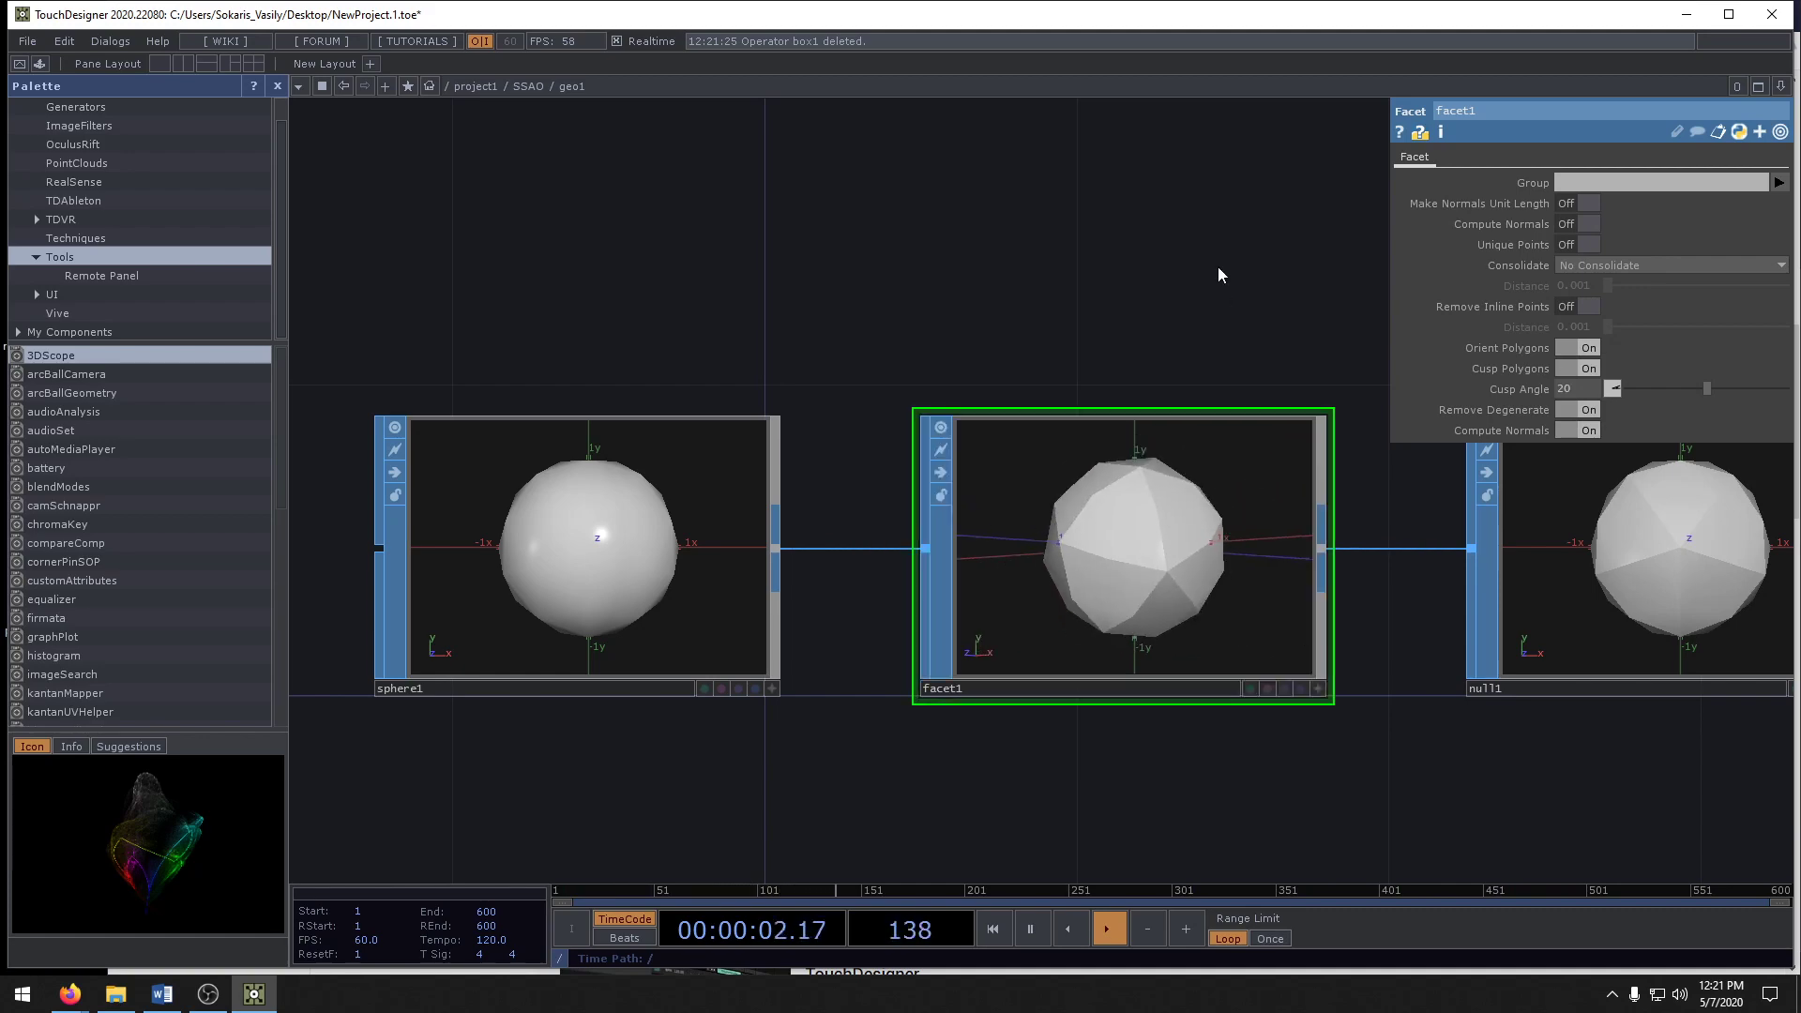
- Check the geo1 render output in the SSAO network, and return to the SOP network inside geo1
key(u)
scroll(1004, 388, up, 10)
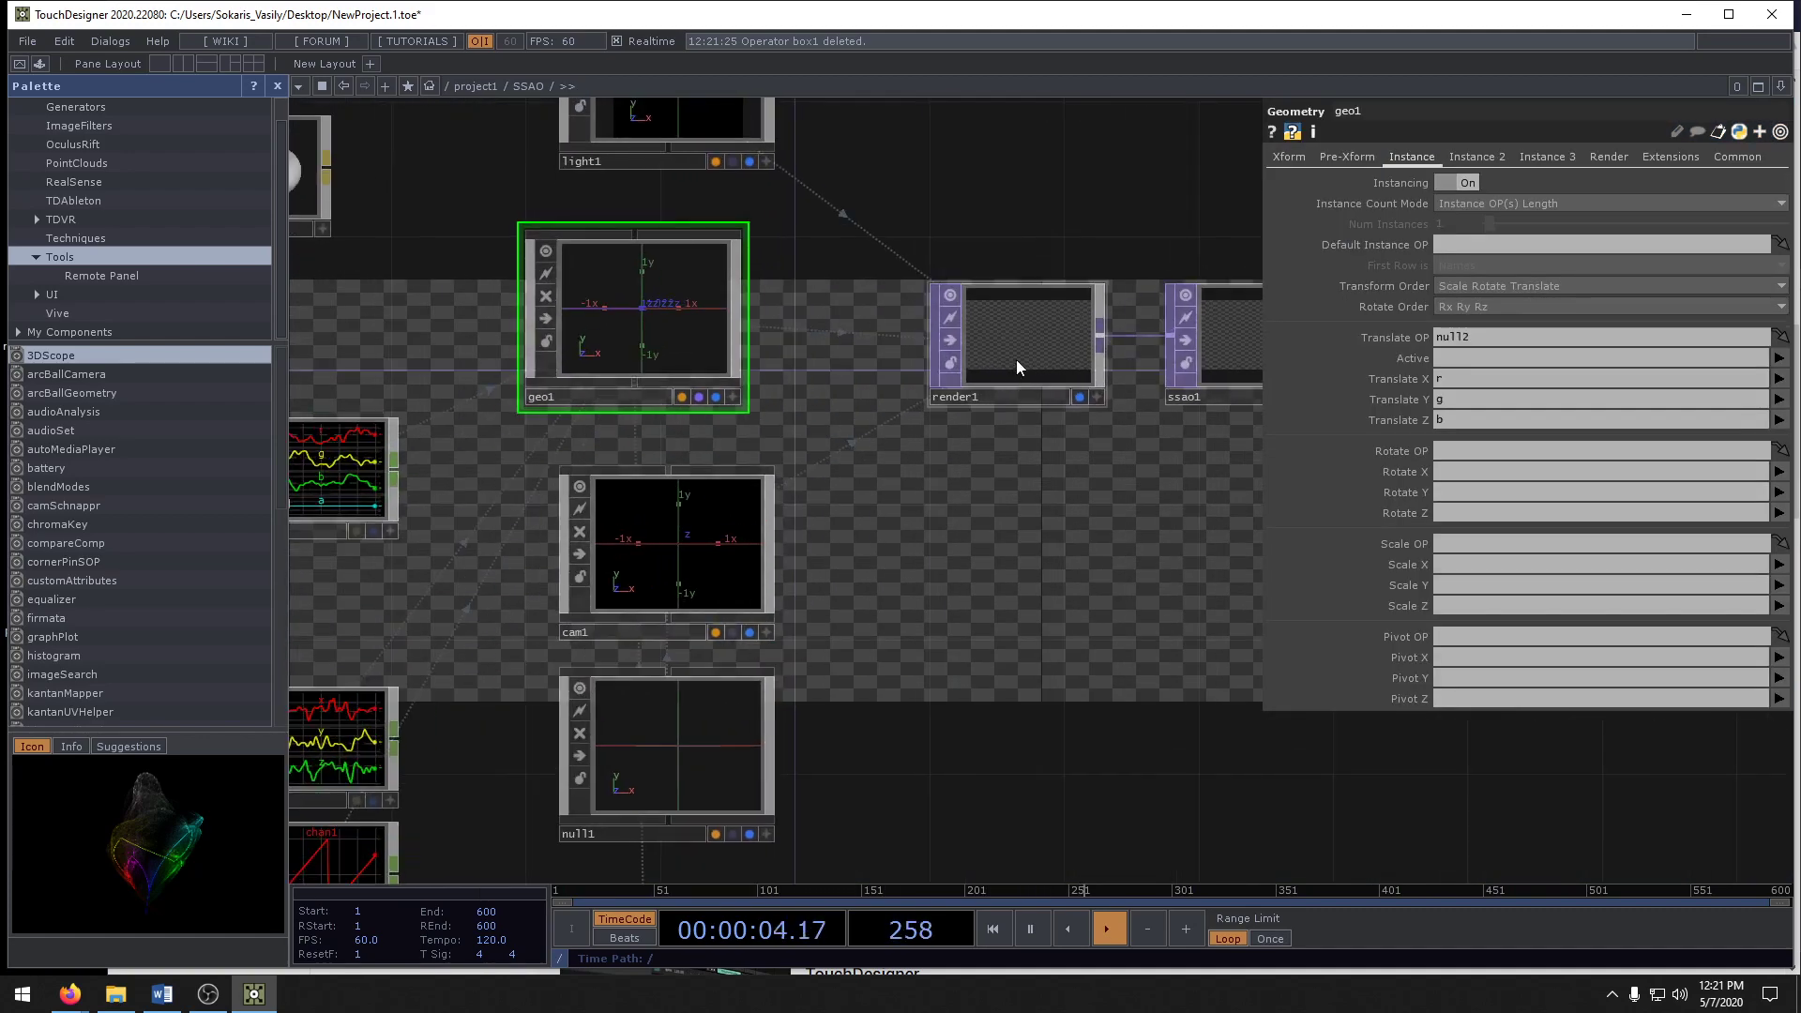
drag(1006, 246, 1204, 409)
drag(1110, 362, 788, 262)
scroll(819, 379, up, 4)
key(i)
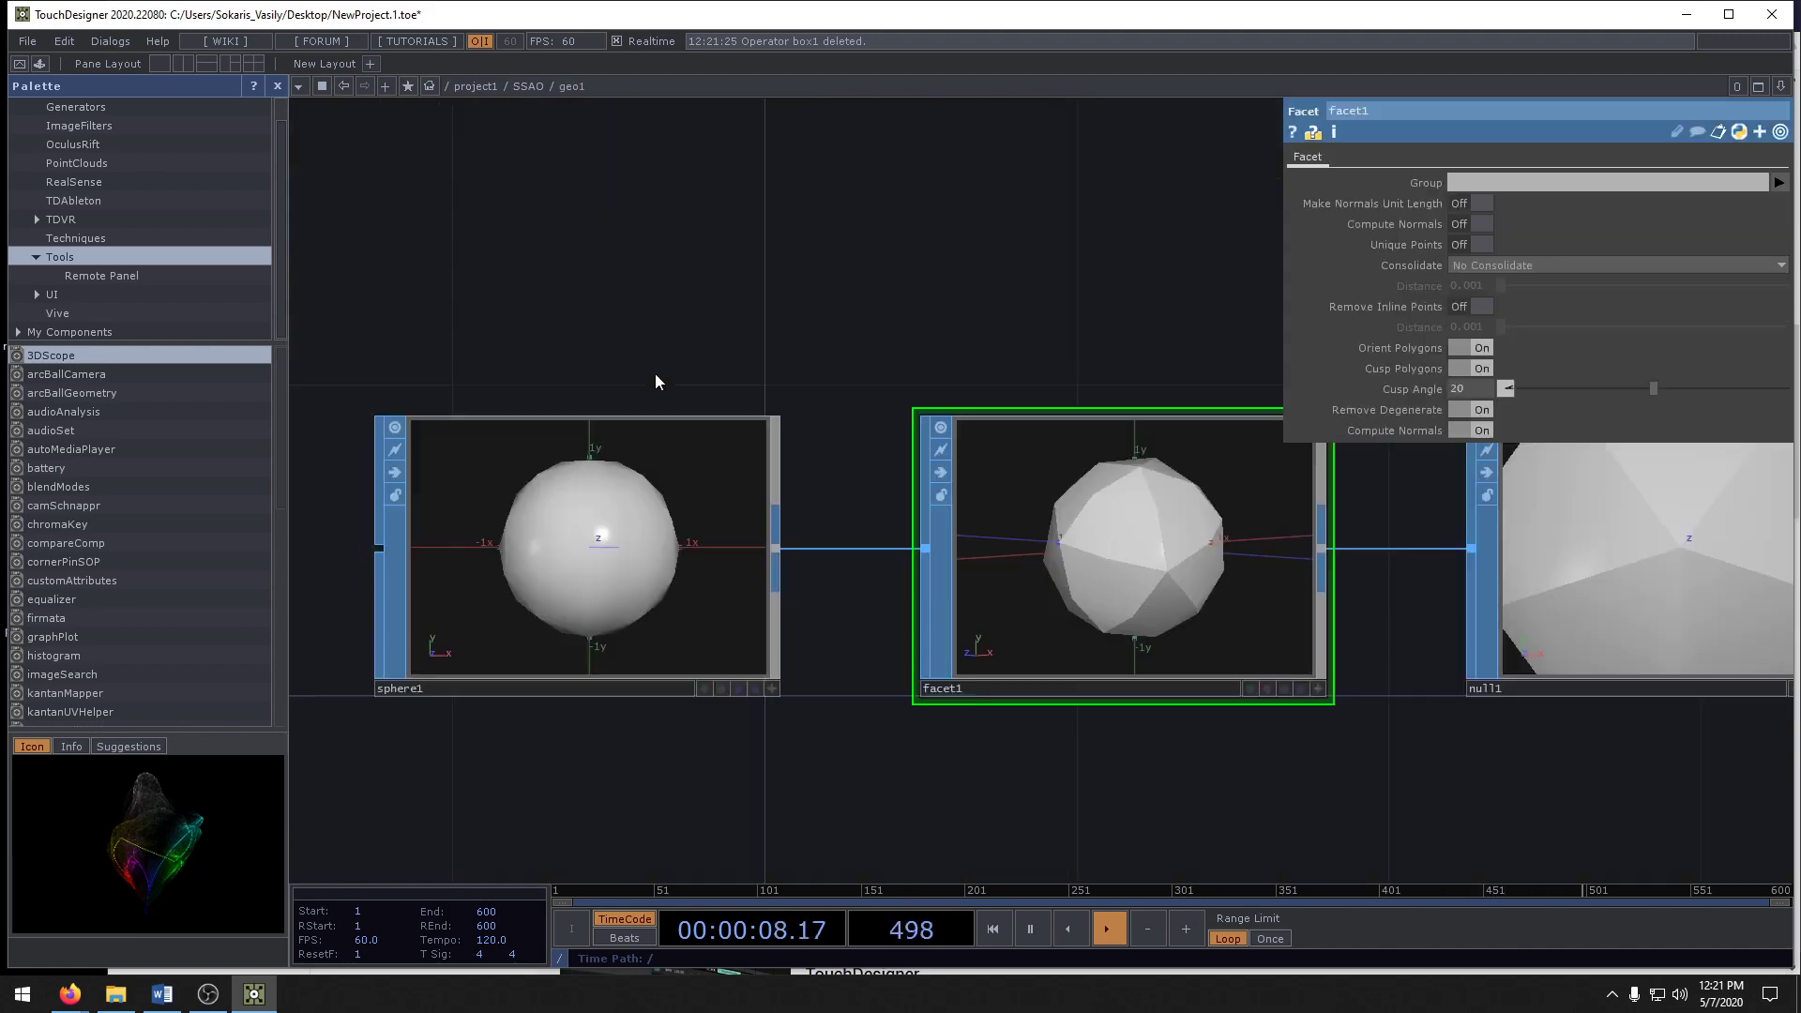
- Turn on null1's render flag inside geo1, and inspect the rendered instances in the SSAO network
drag(1523, 783, 881, 714)
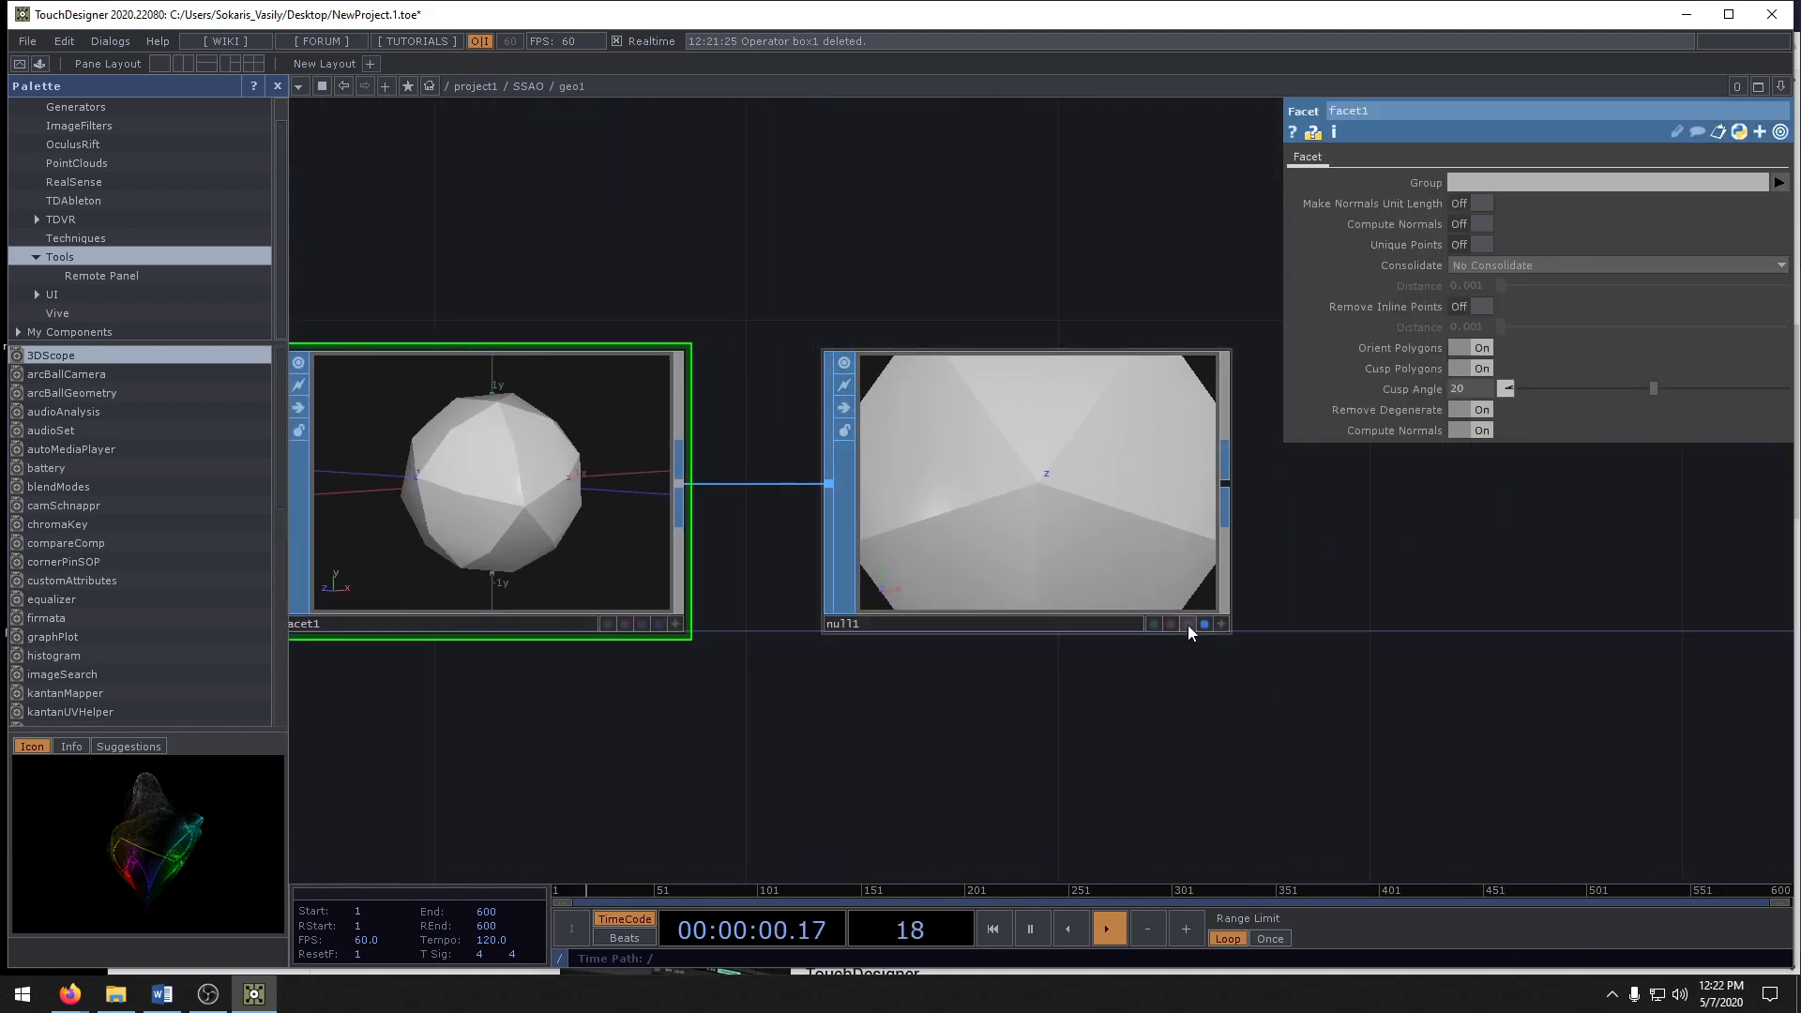
key(u)
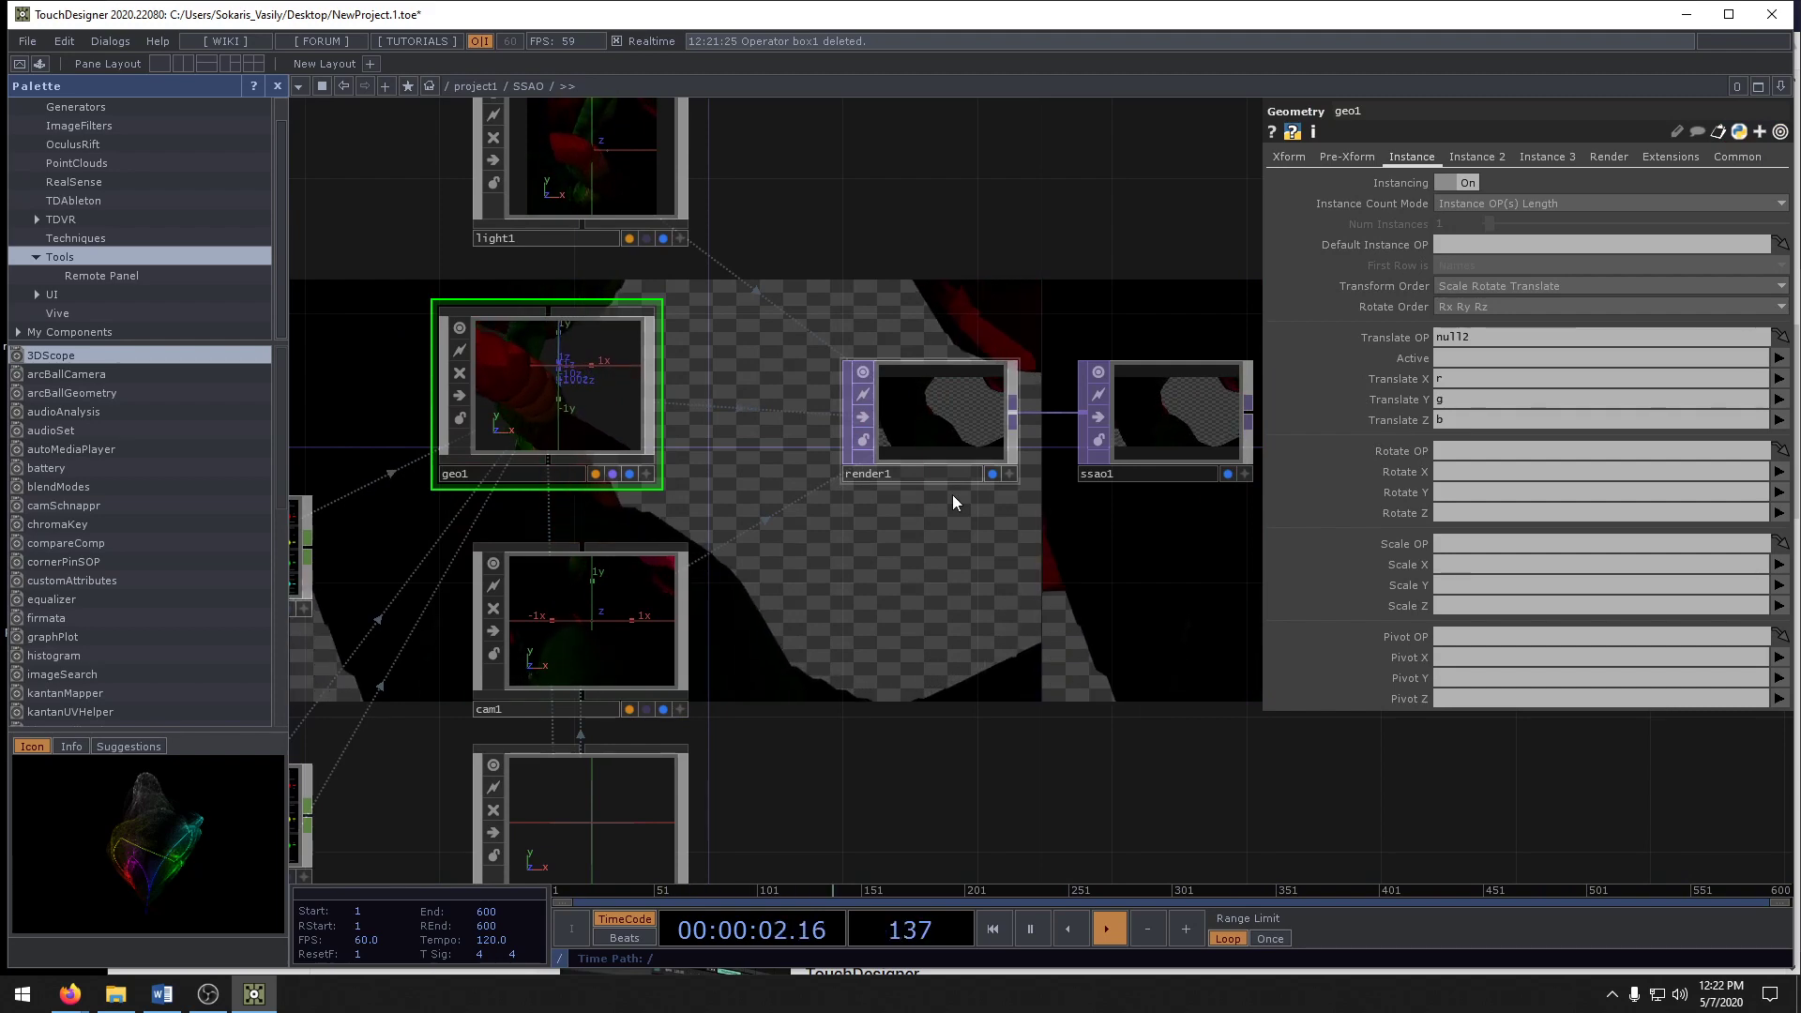
scroll(966, 469, down, 5)
scroll(956, 521, up, 3)
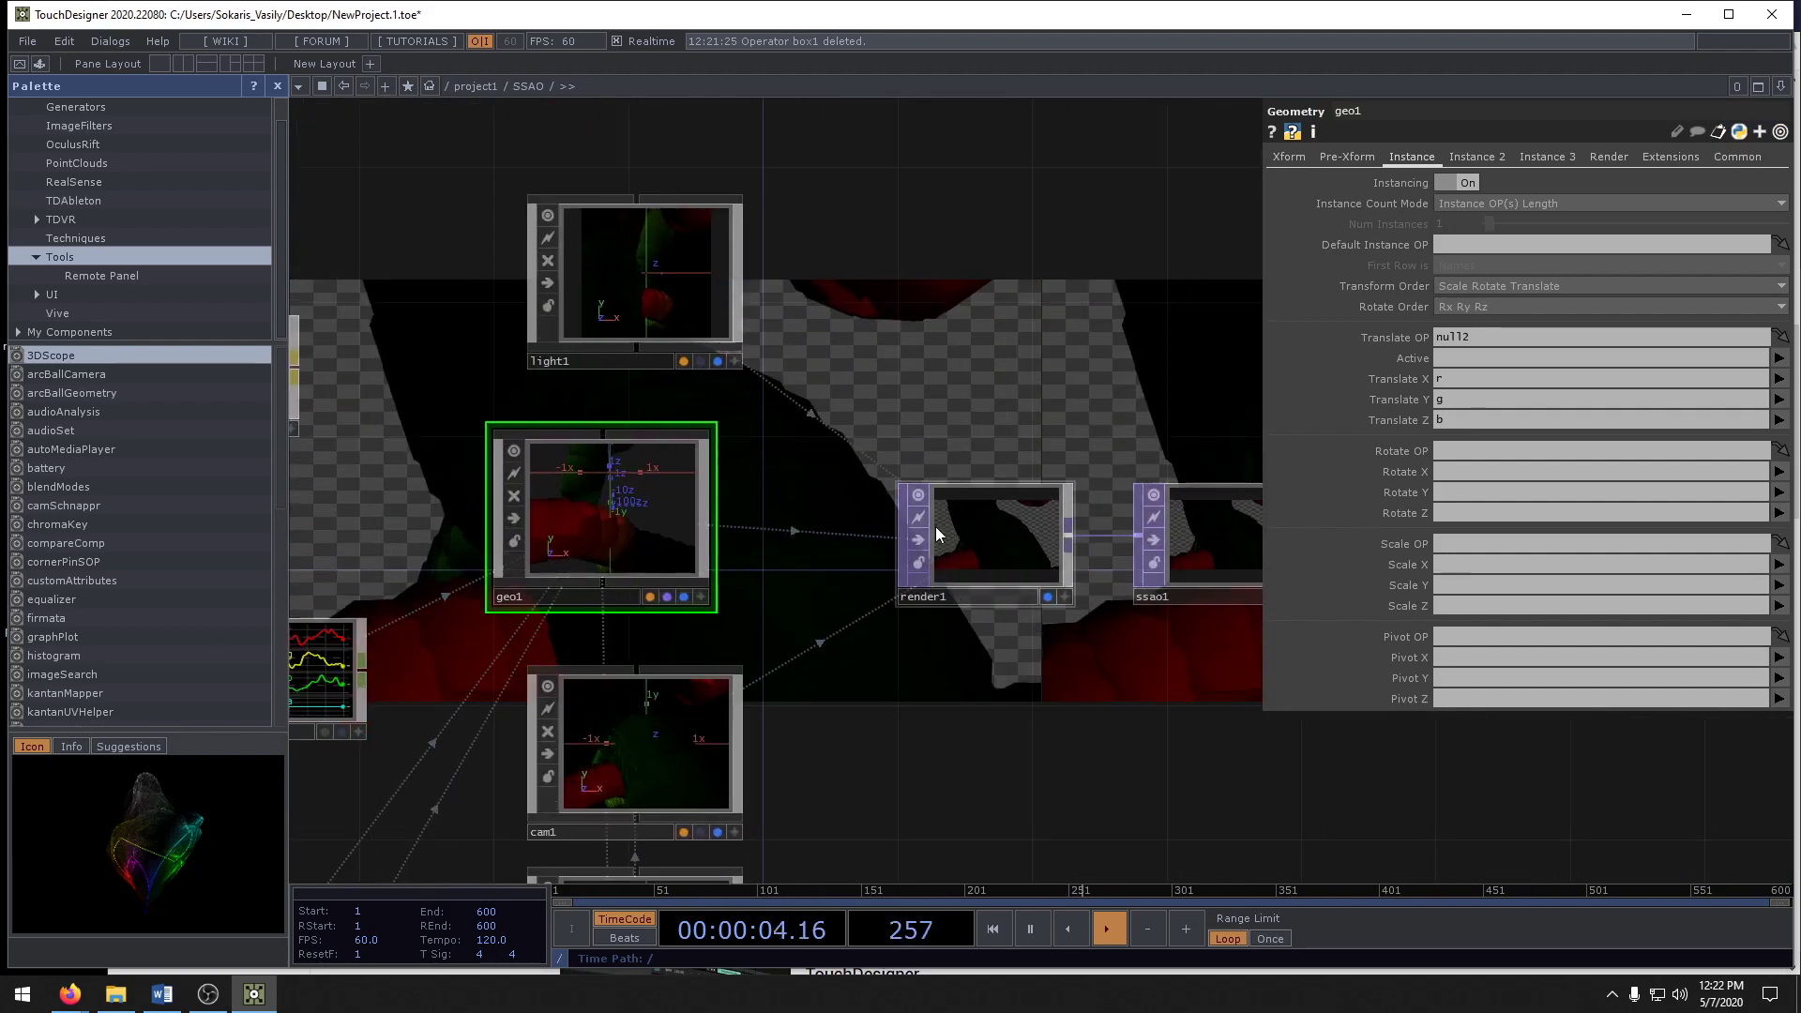
scroll(804, 515, up, 5)
drag(813, 841, 1004, 788)
- Move null1 away from facet1 inside geo1, and insert an Attribute Create SOP on the wire between them
scroll(1407, 785, down, 2)
drag(1243, 550, 1615, 540)
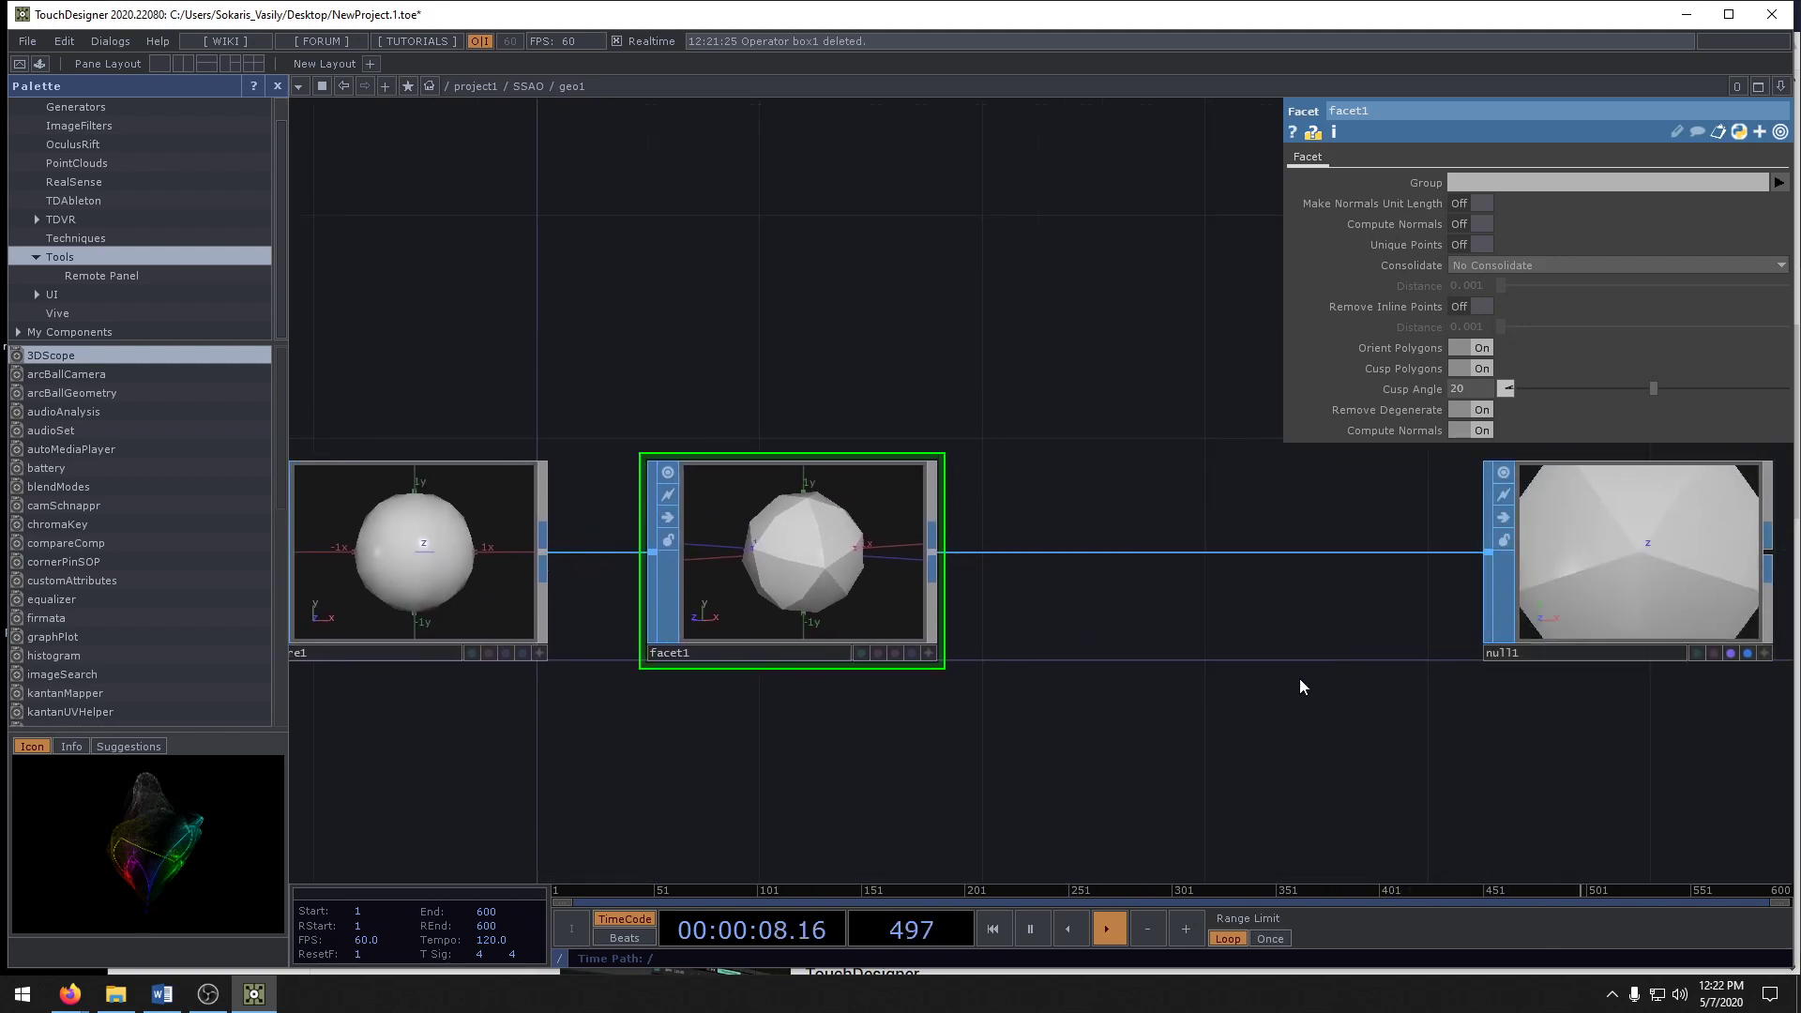
right_click(1177, 561)
click(1193, 539)
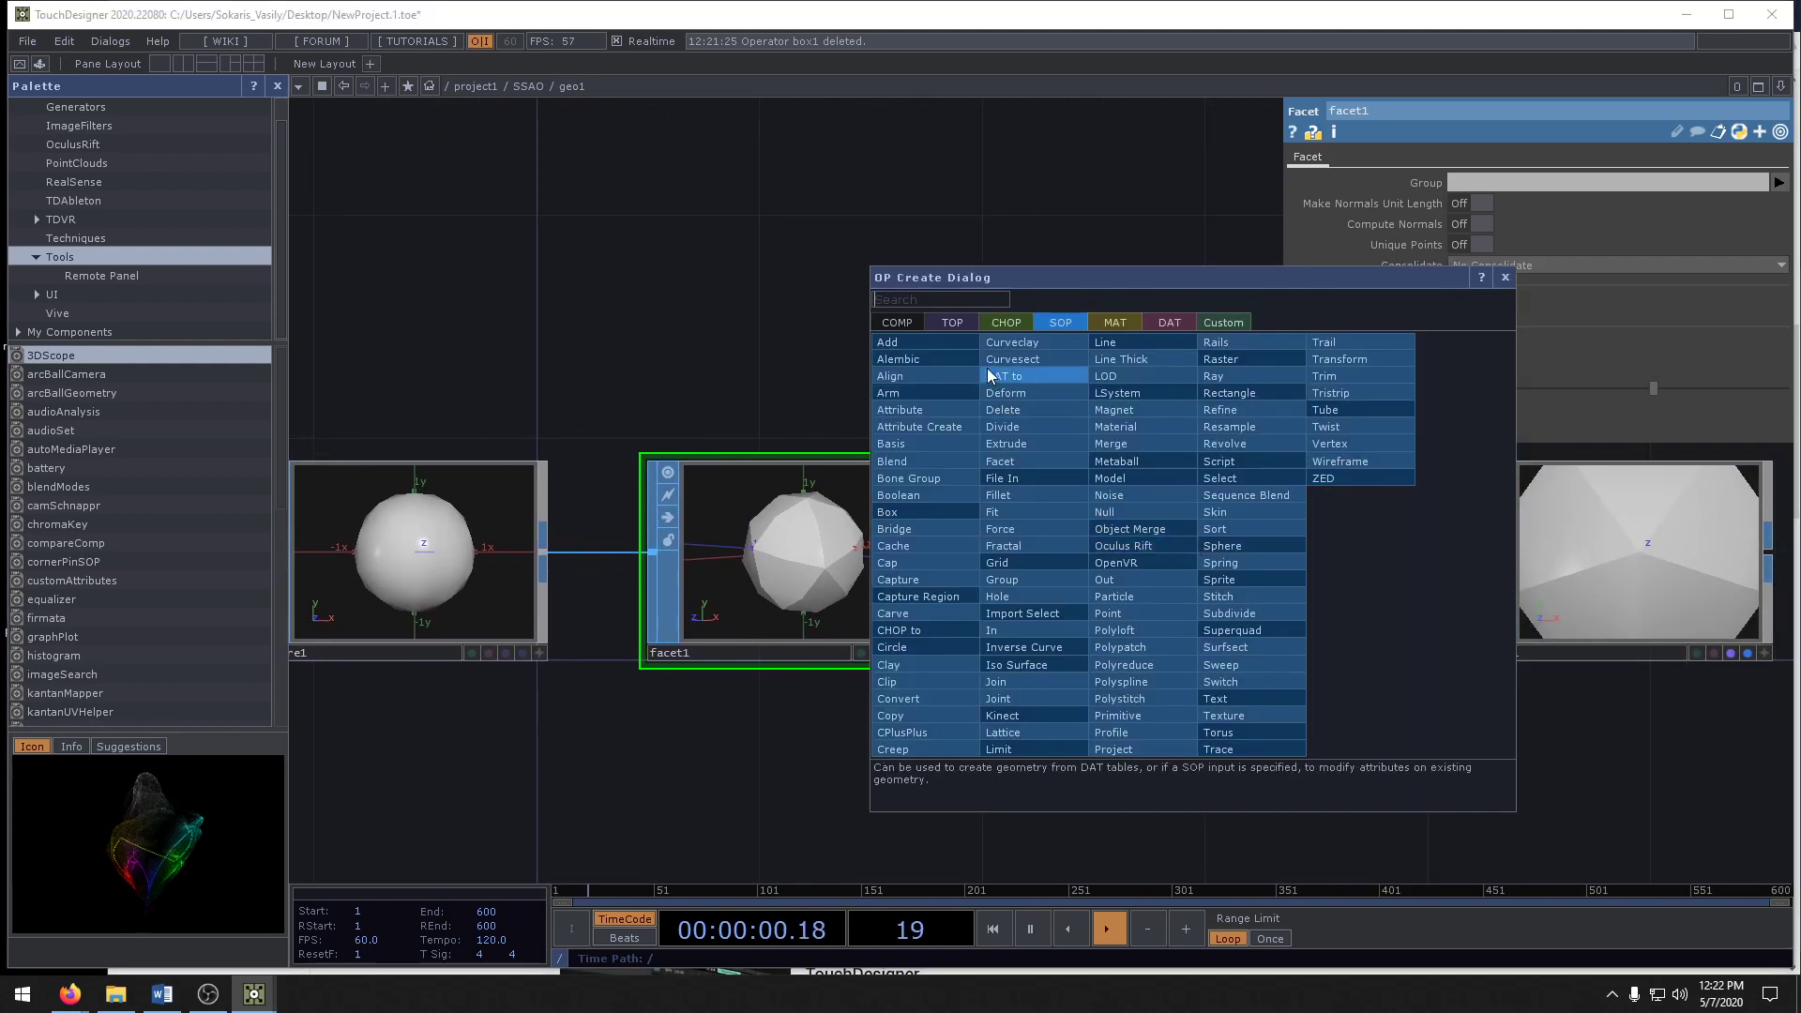
click(930, 429)
click(1238, 563)
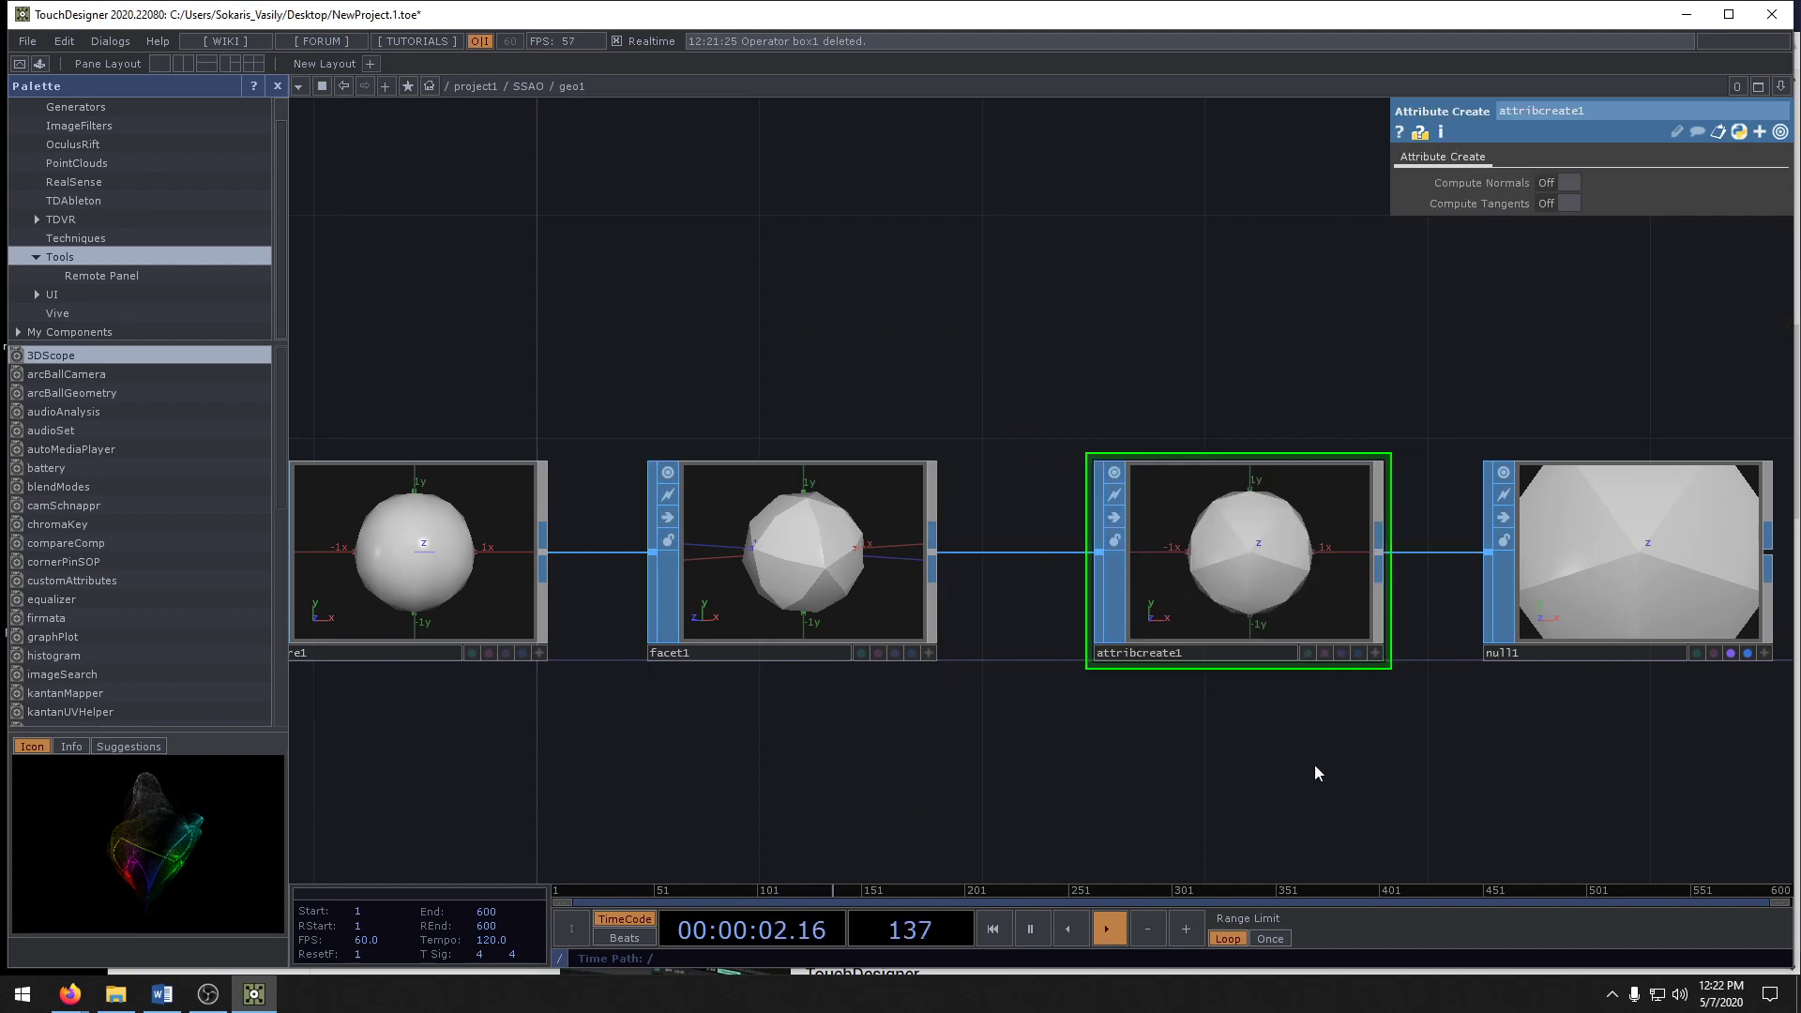
- Turn on Compute Normals and Compute Tangents on attribcreate1, and check the render in the SSAO network
click(1557, 182)
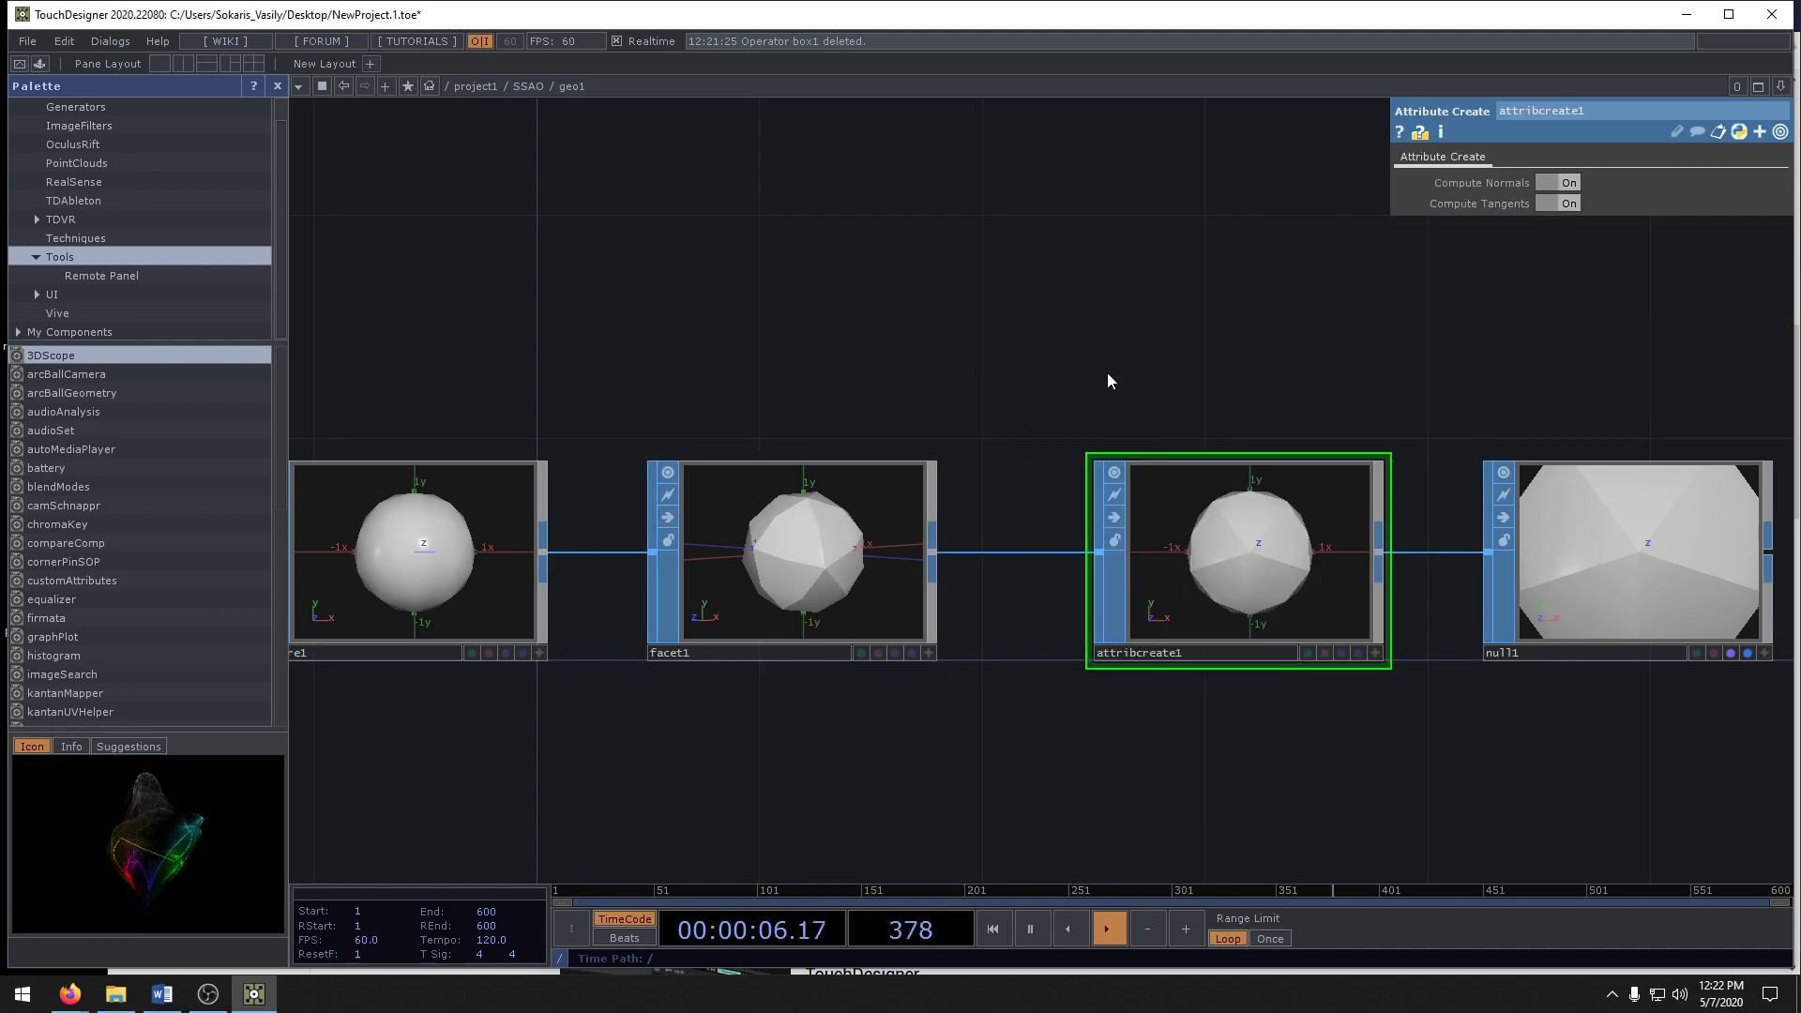
drag(1050, 403, 995, 405)
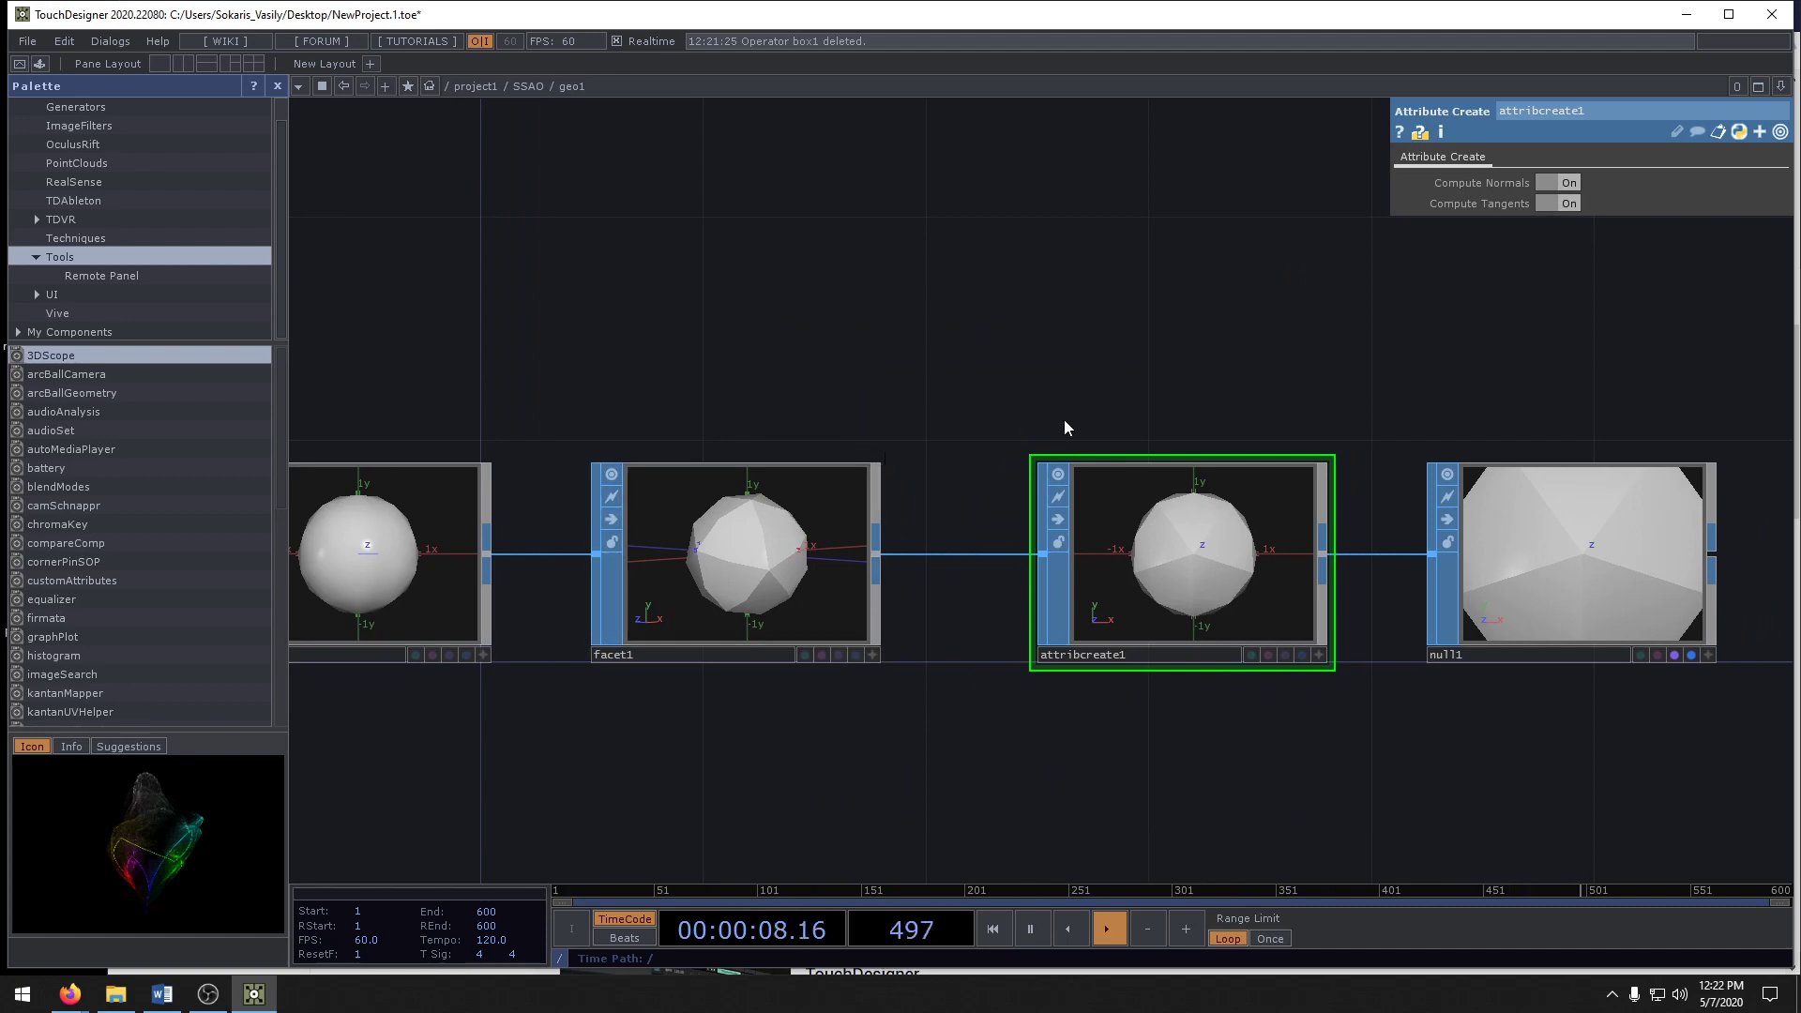
key(u)
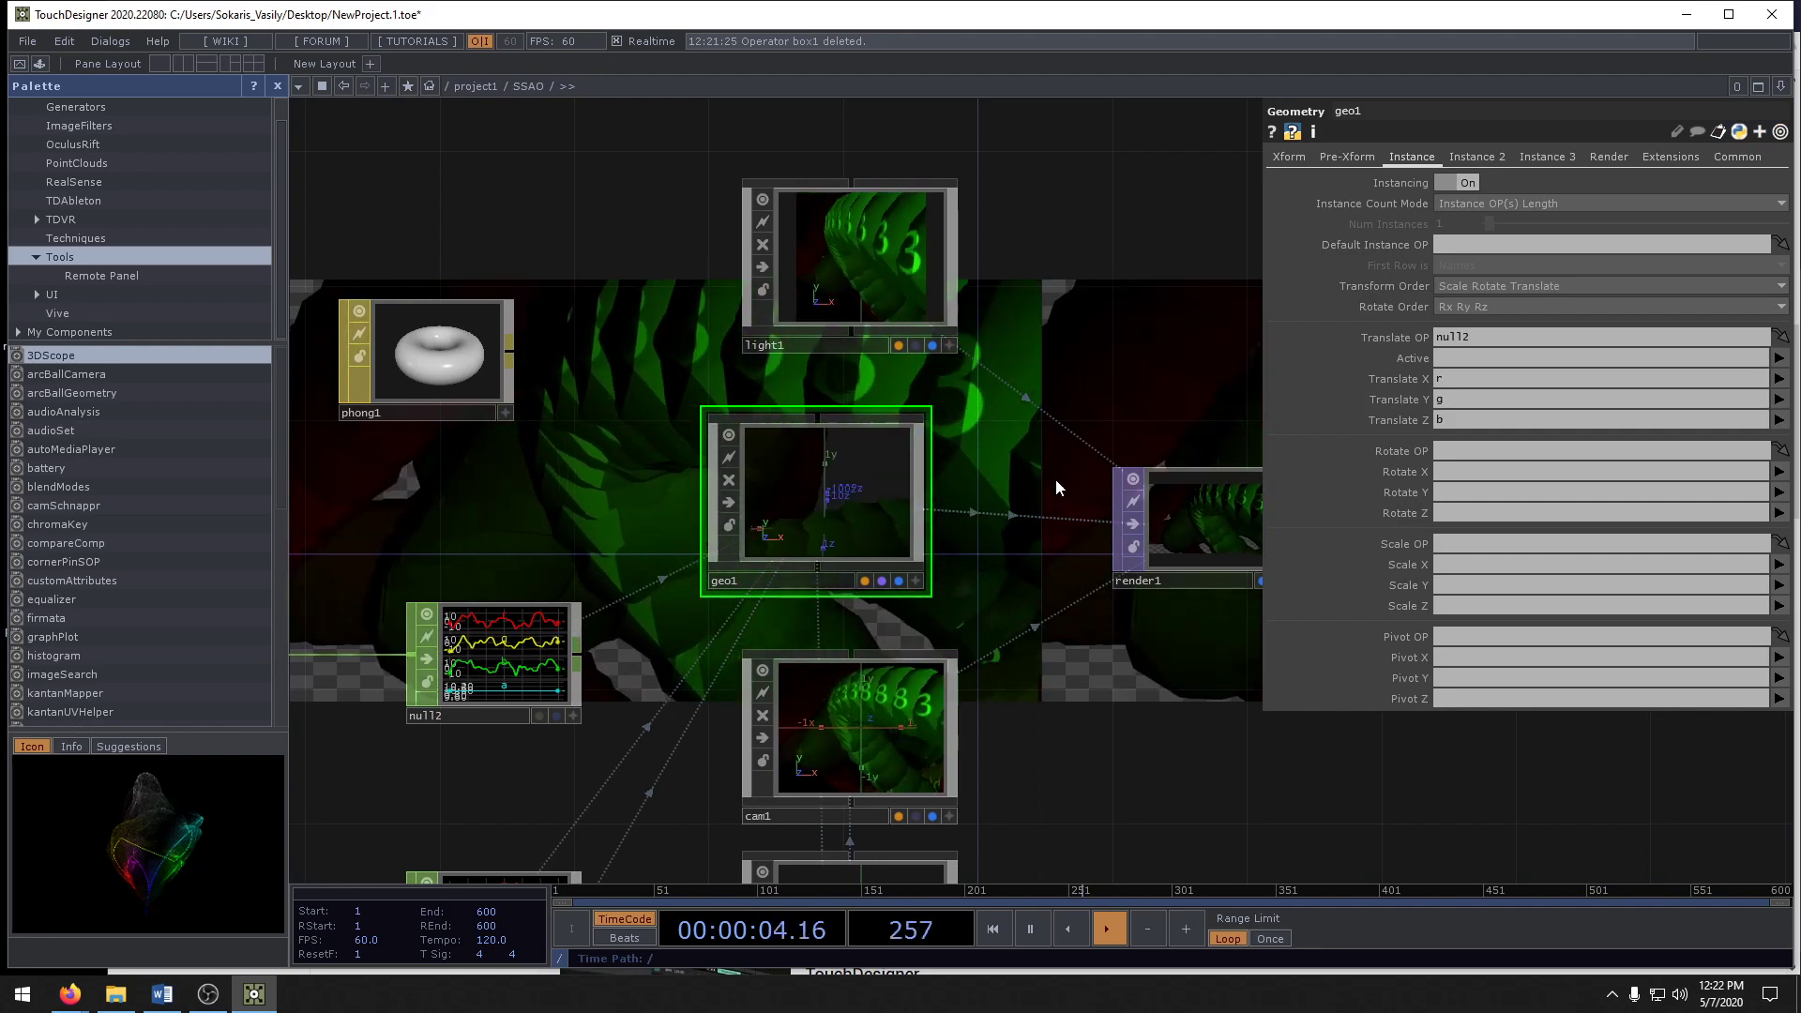
drag(1106, 718, 979, 716)
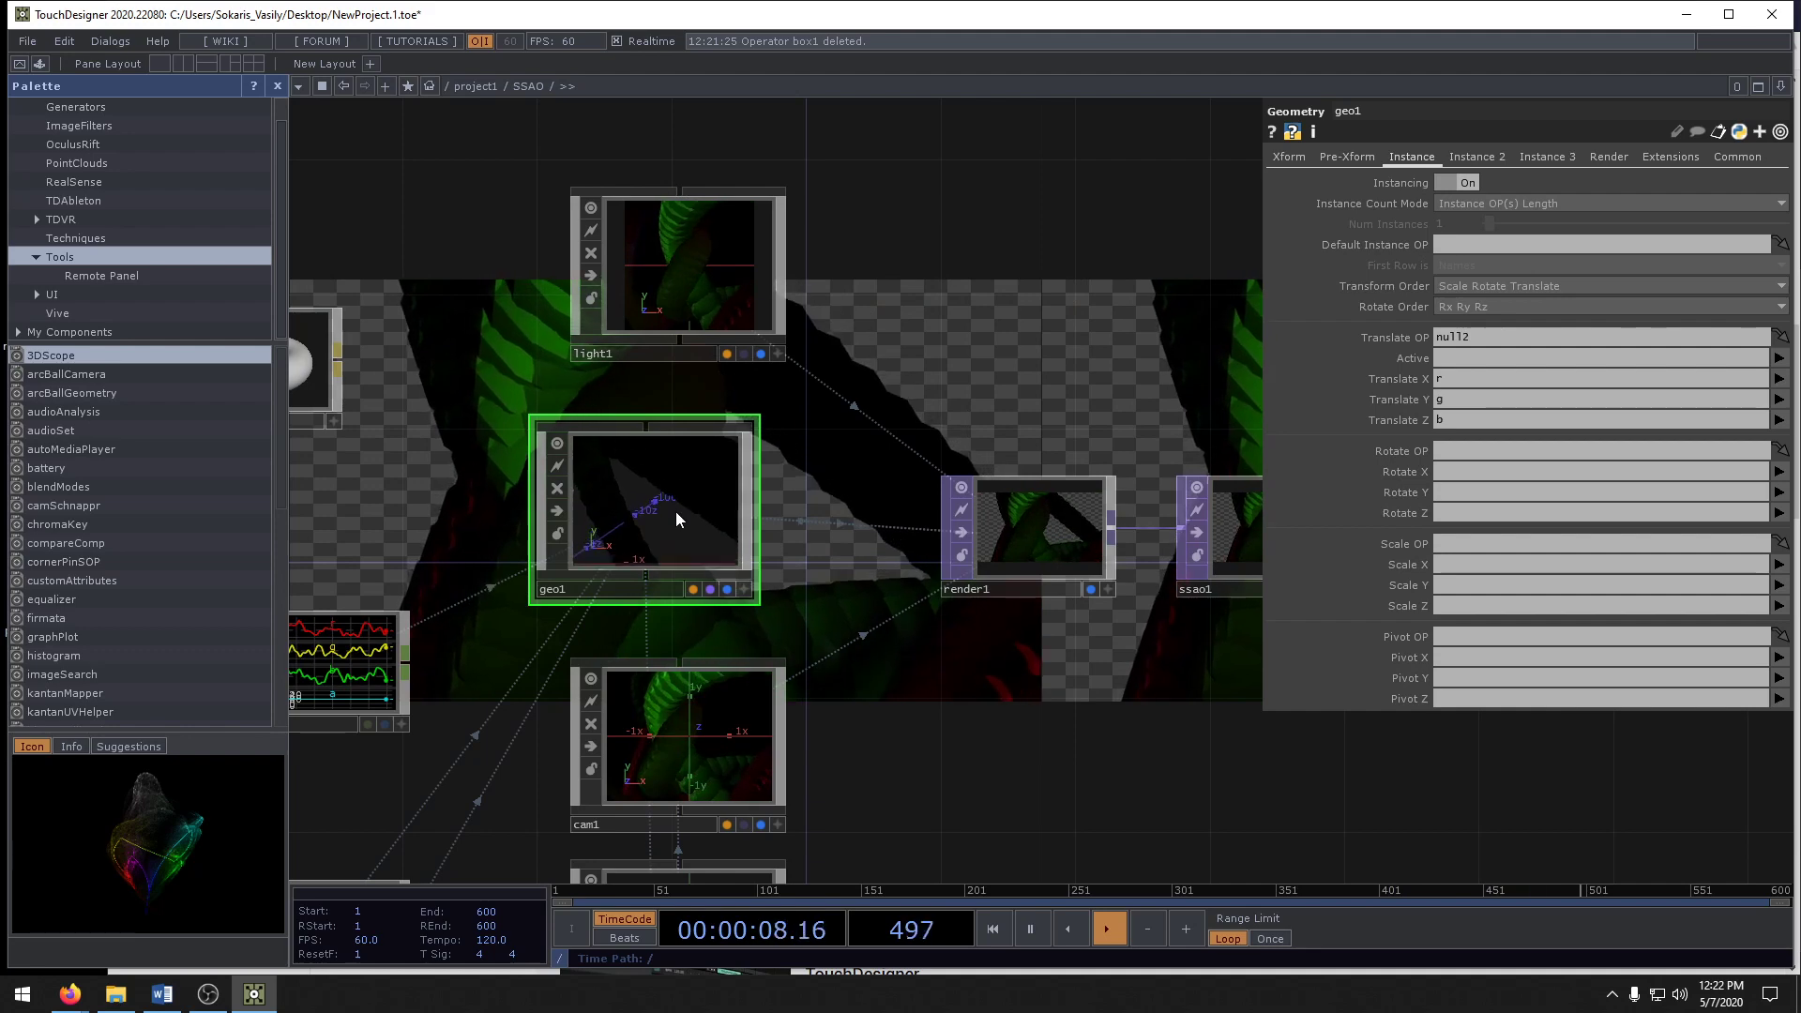
key(i)
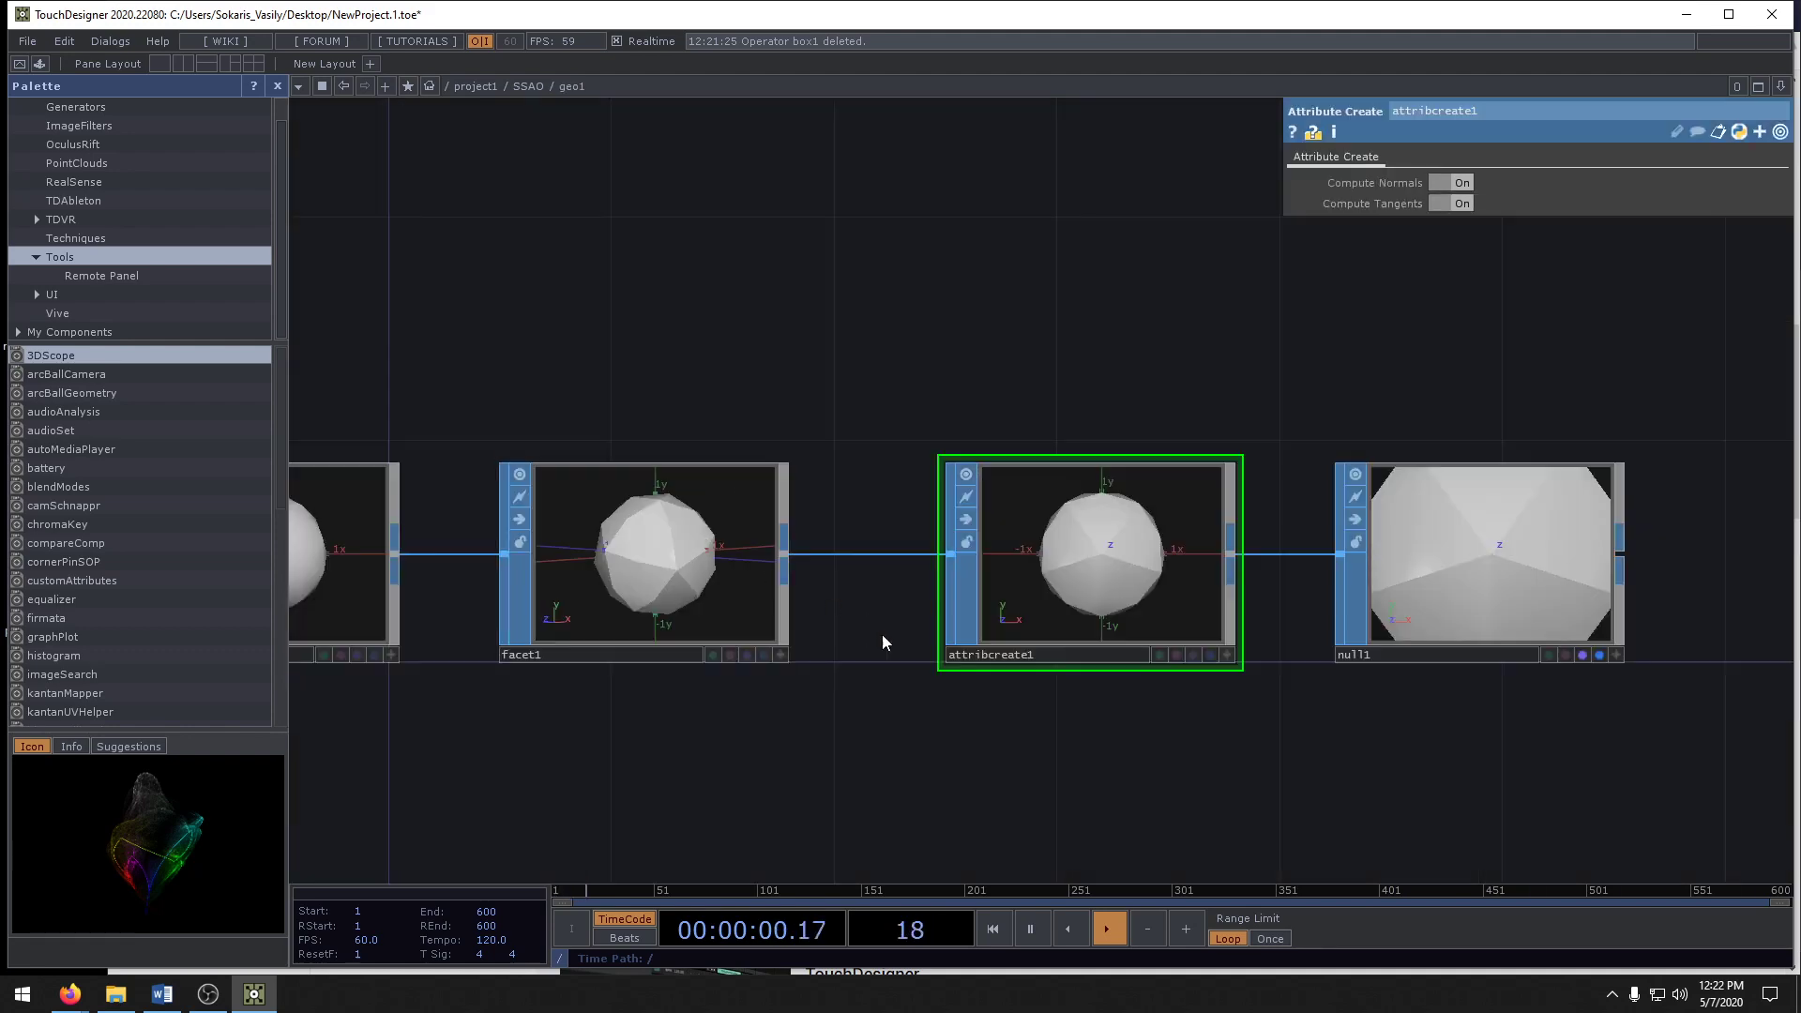
- Add a Primitive SOP below facet1 and wire sphere1 into its first input
key(Tab)
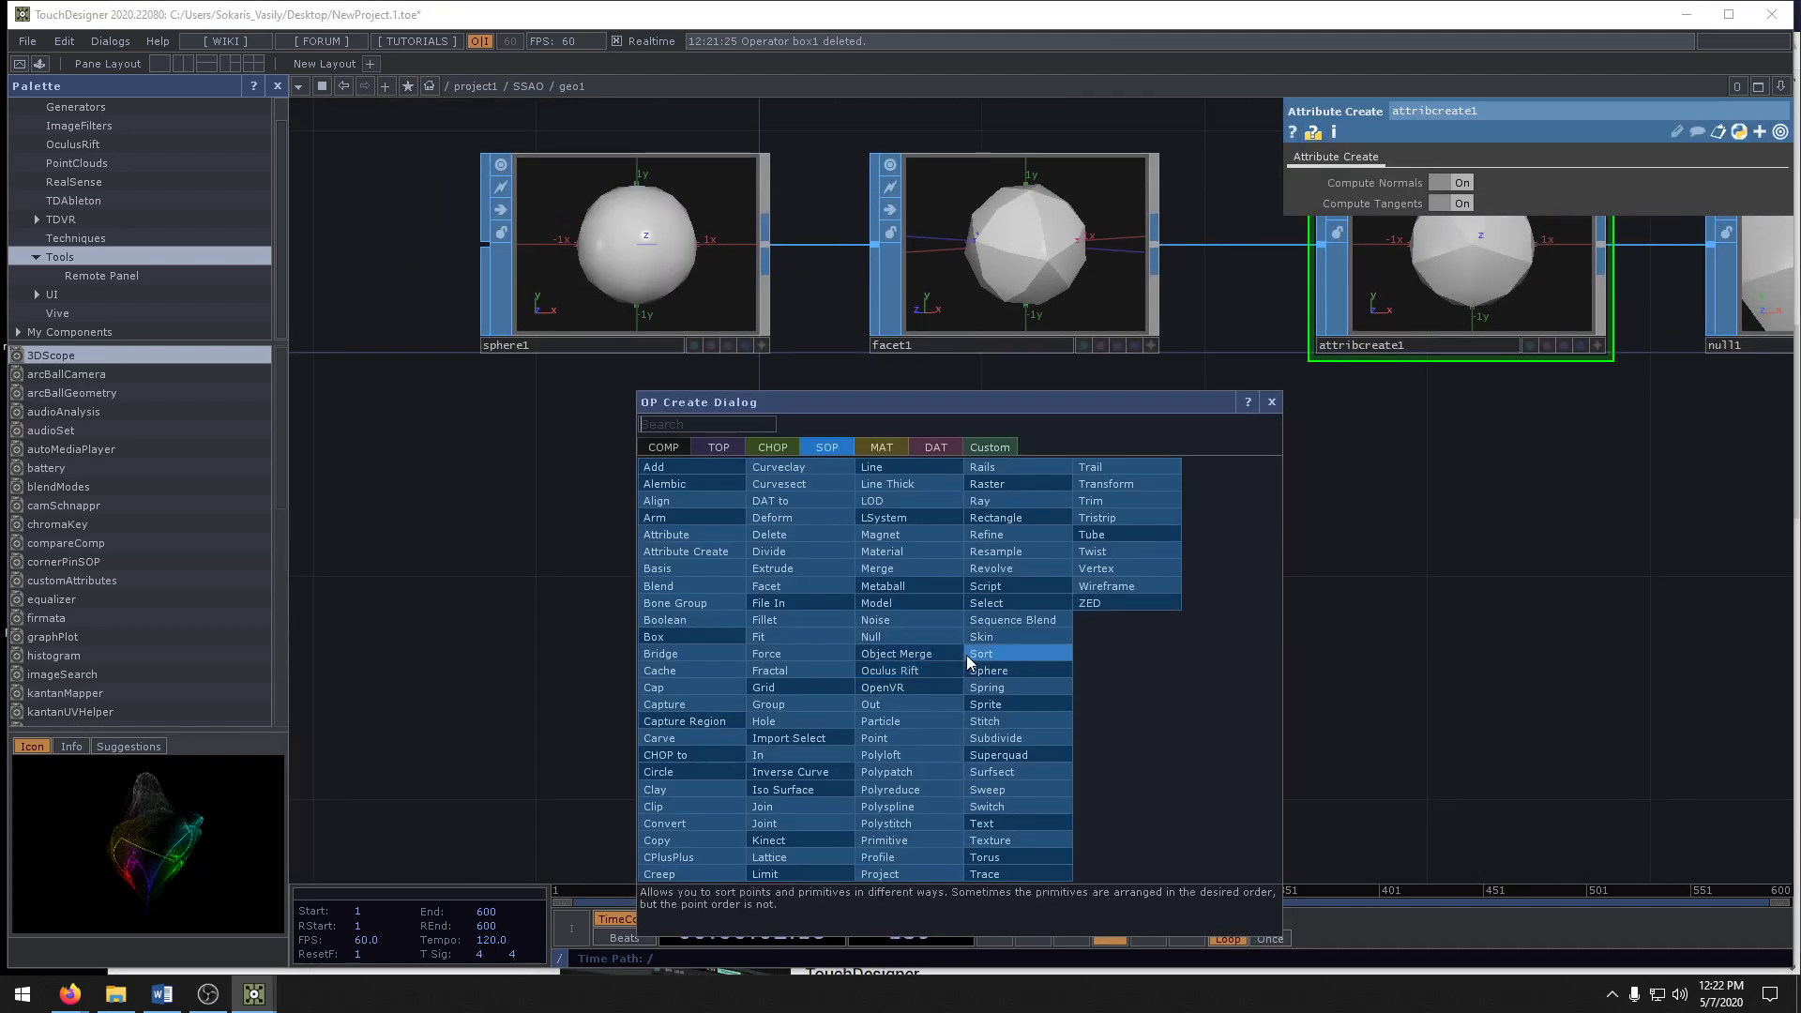
text(pri)
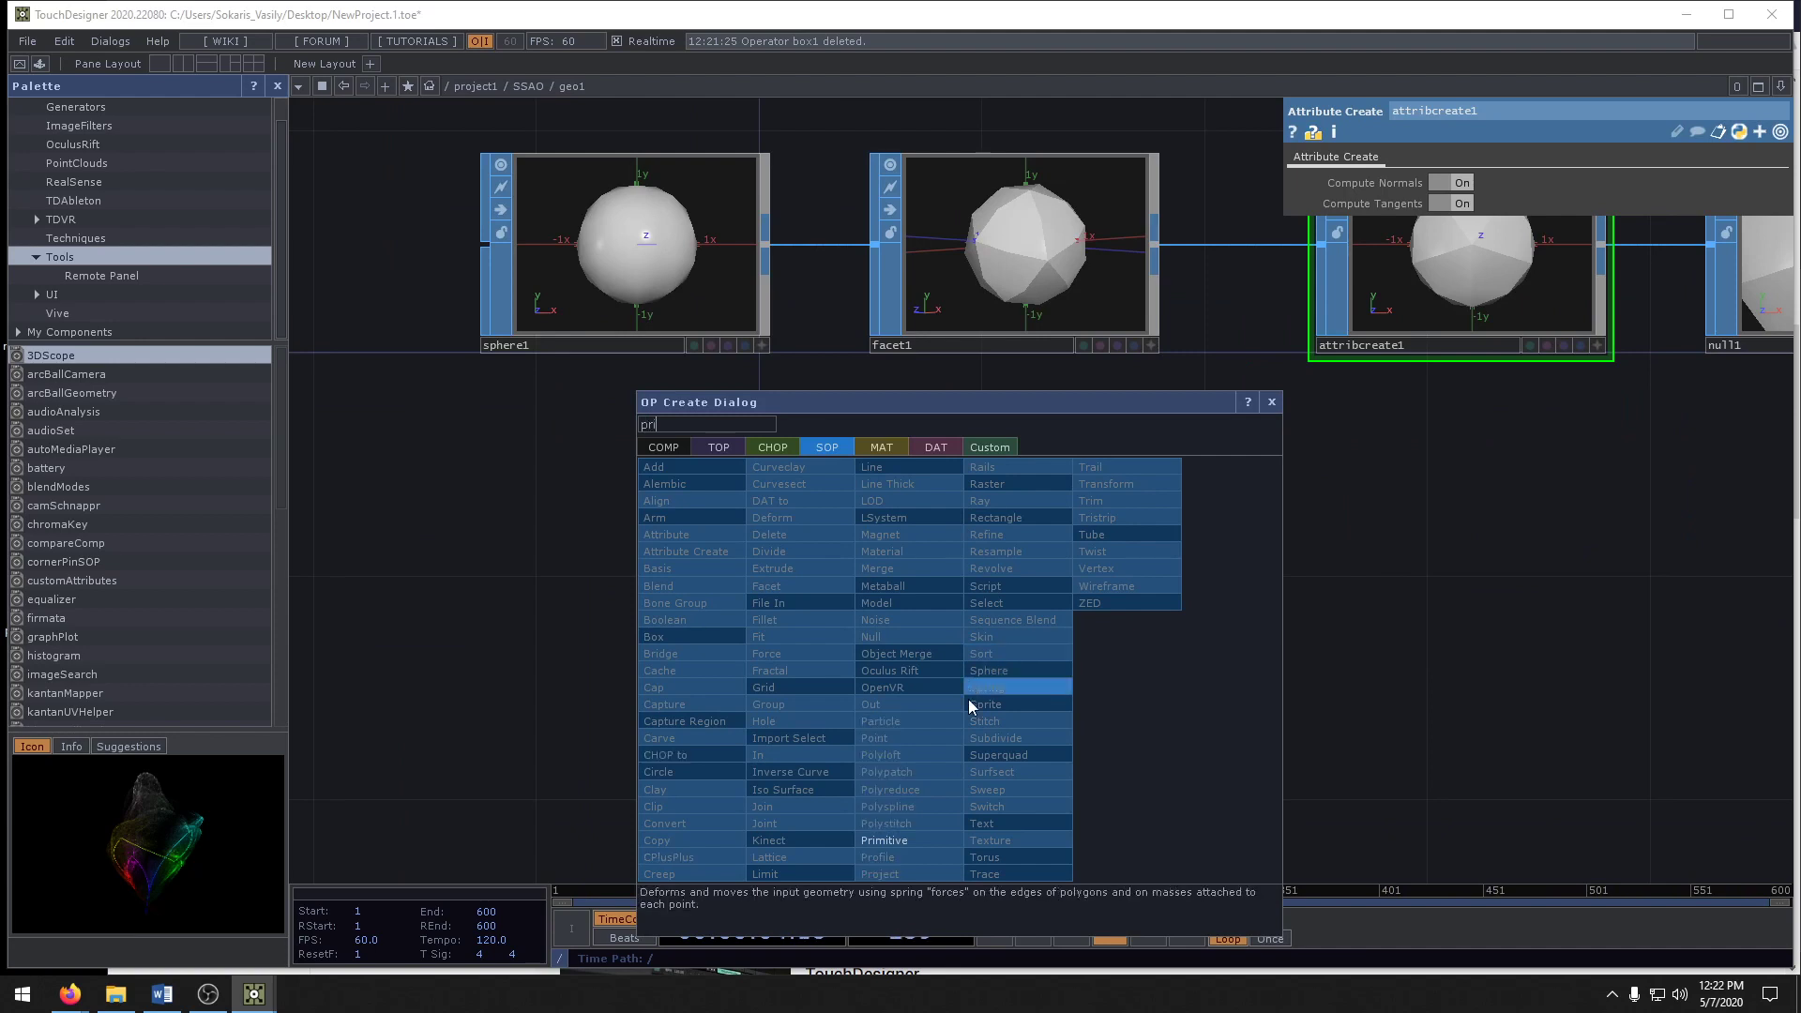
click(905, 841)
click(1022, 638)
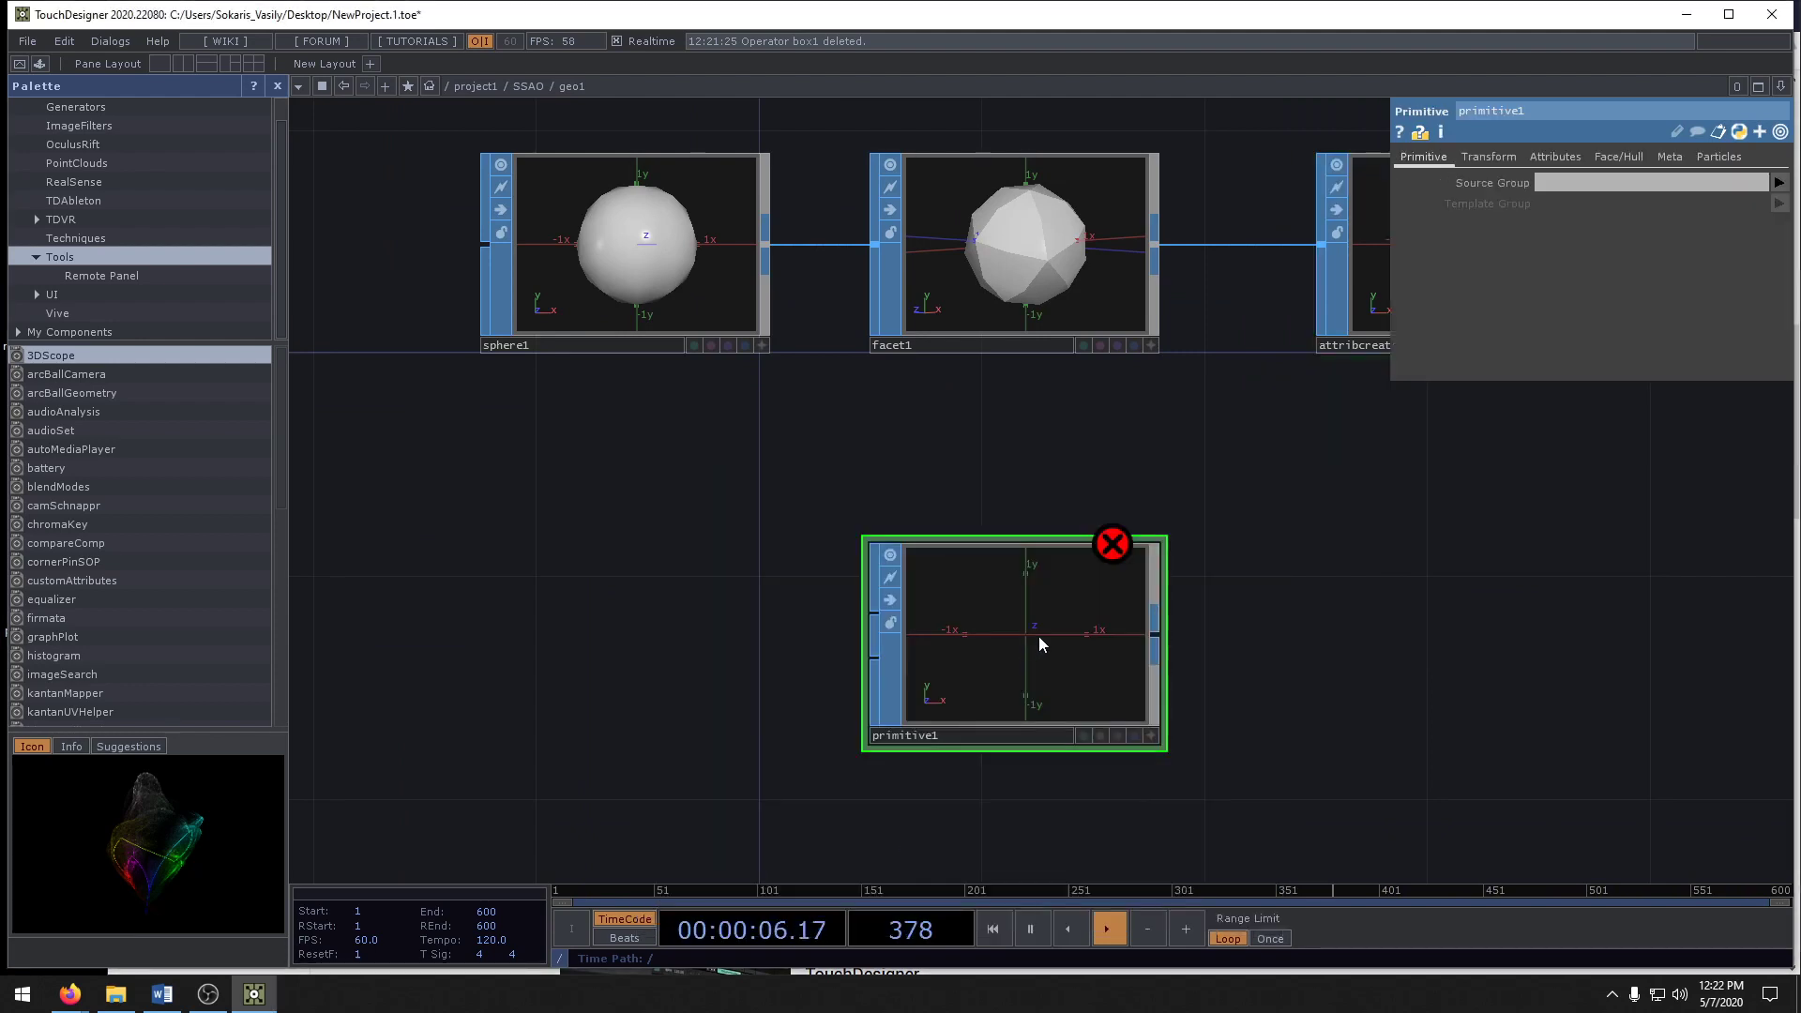
drag(766, 231, 875, 614)
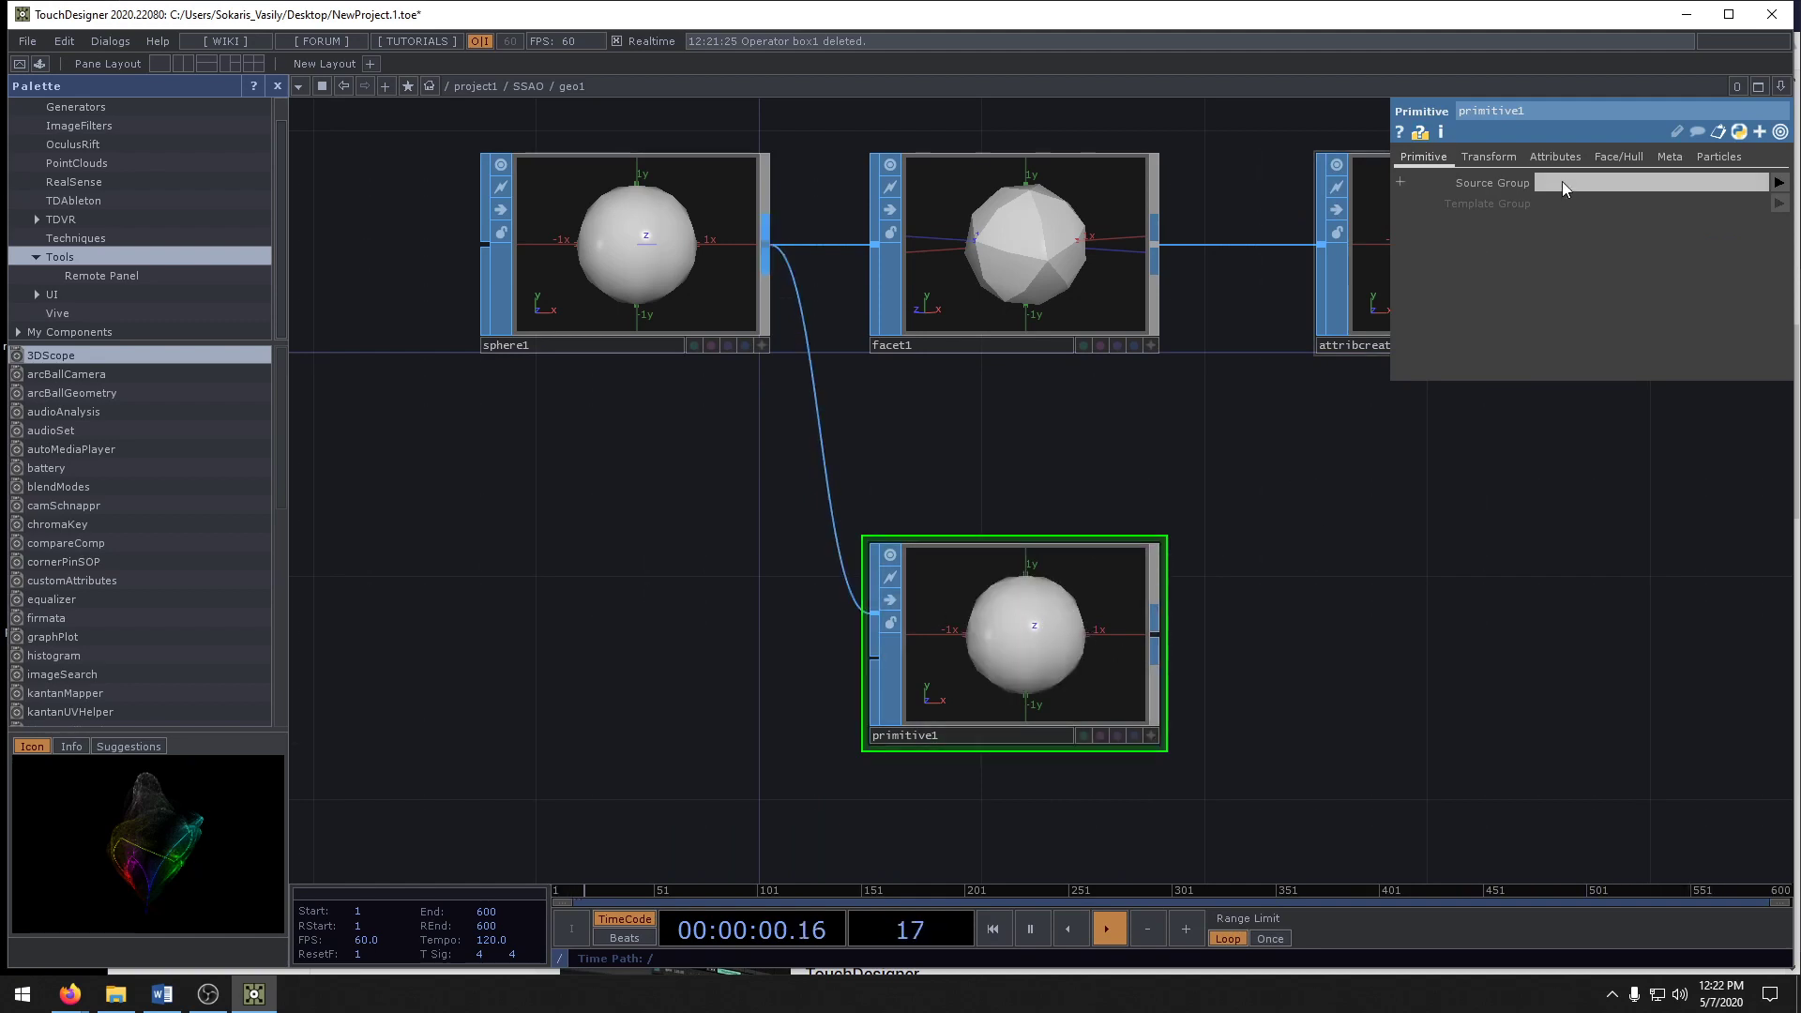
- Define a custom attribute named color on primitive1, with its first value set to 1
click(1487, 156)
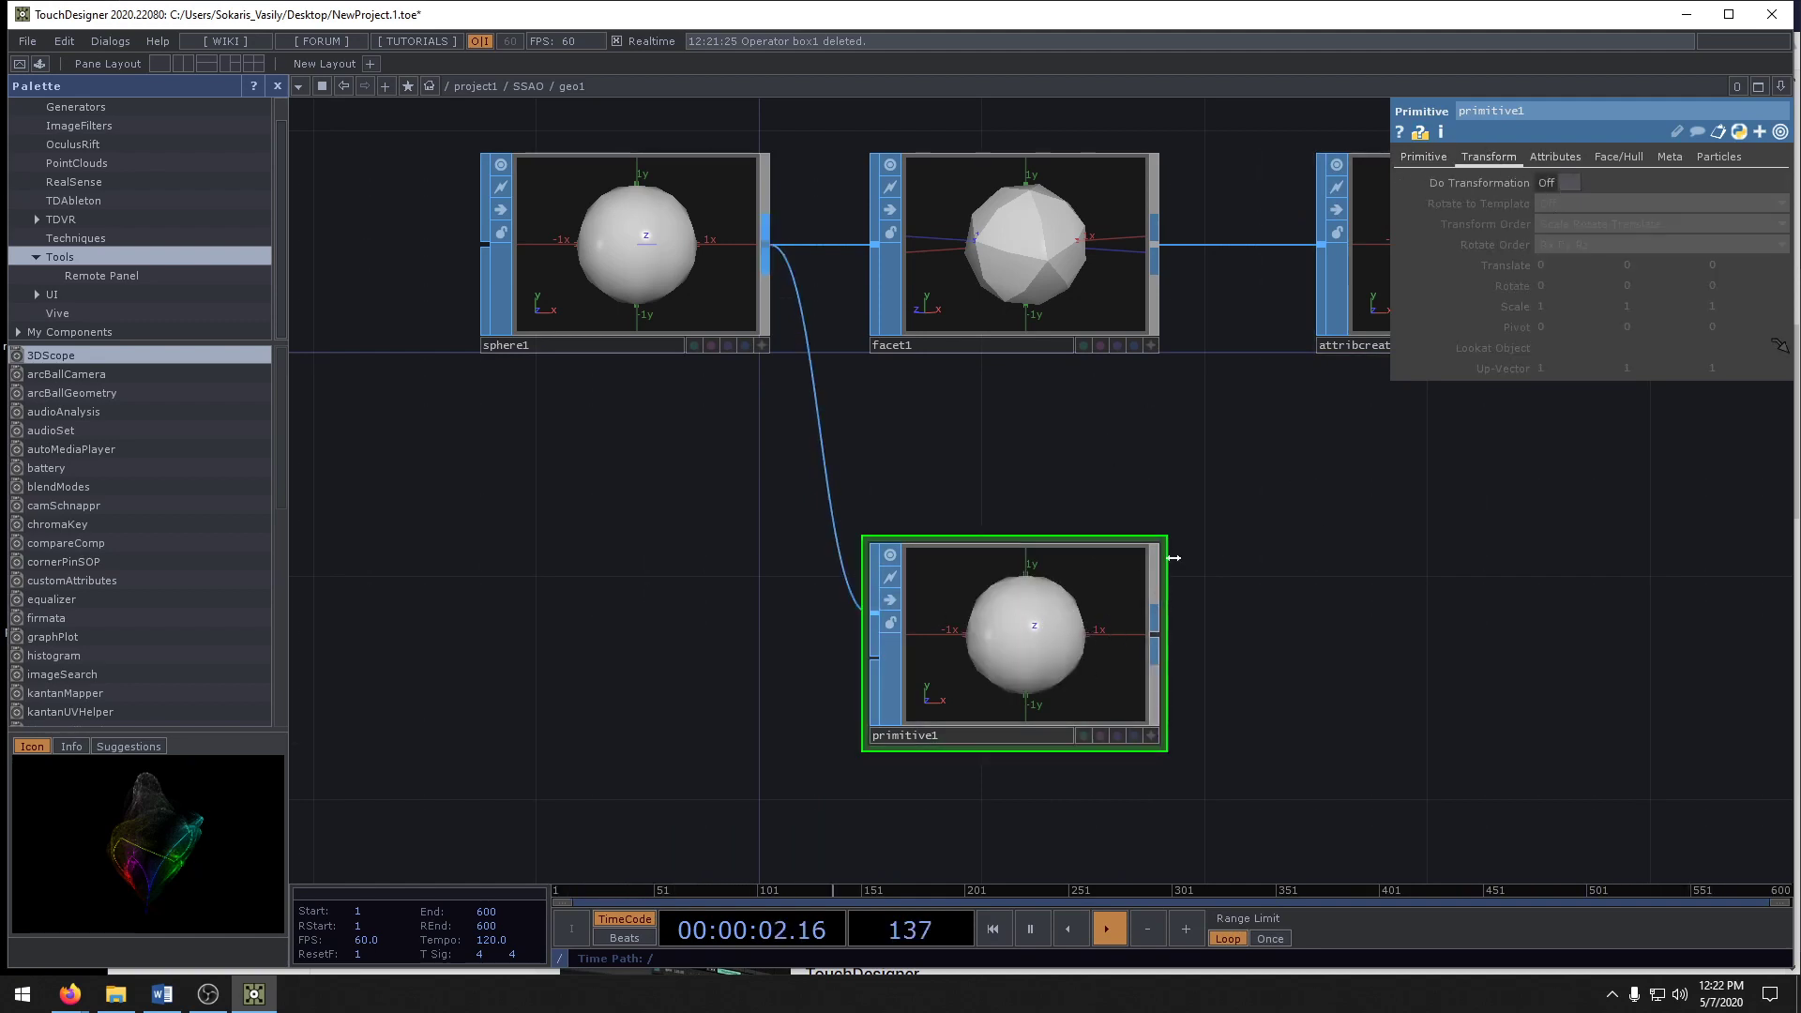
click(1425, 158)
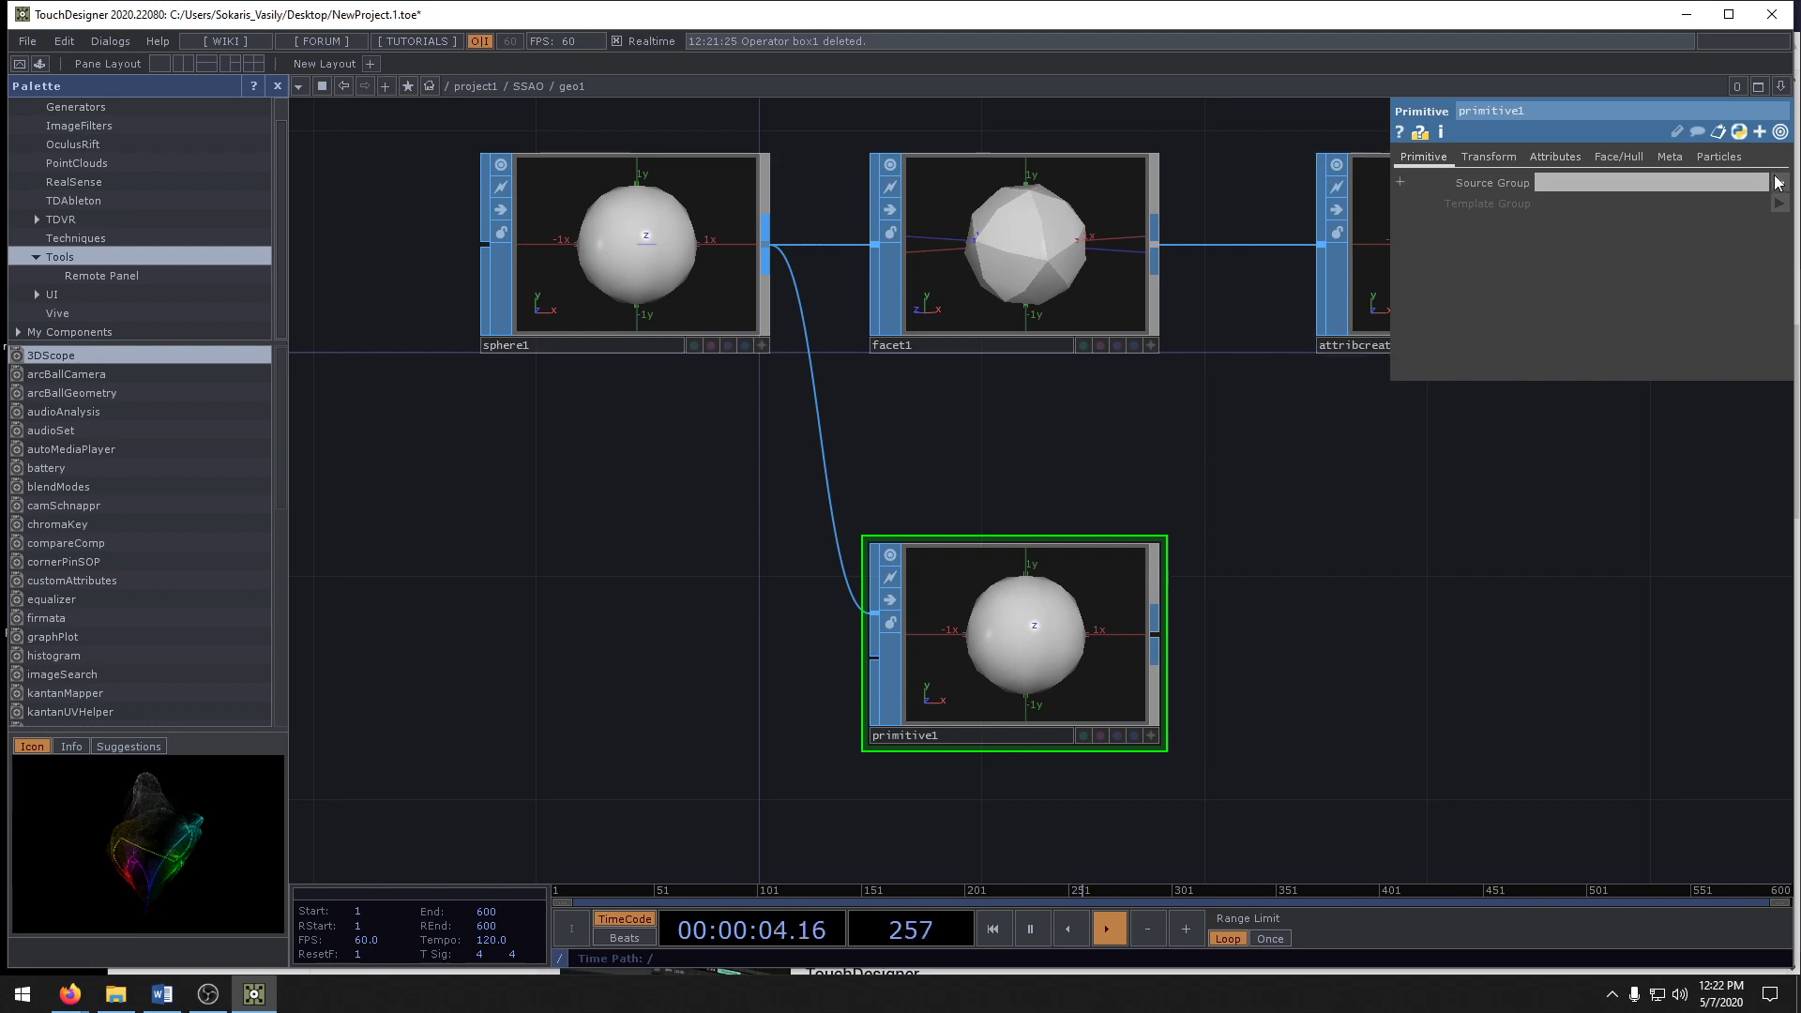
click(1559, 156)
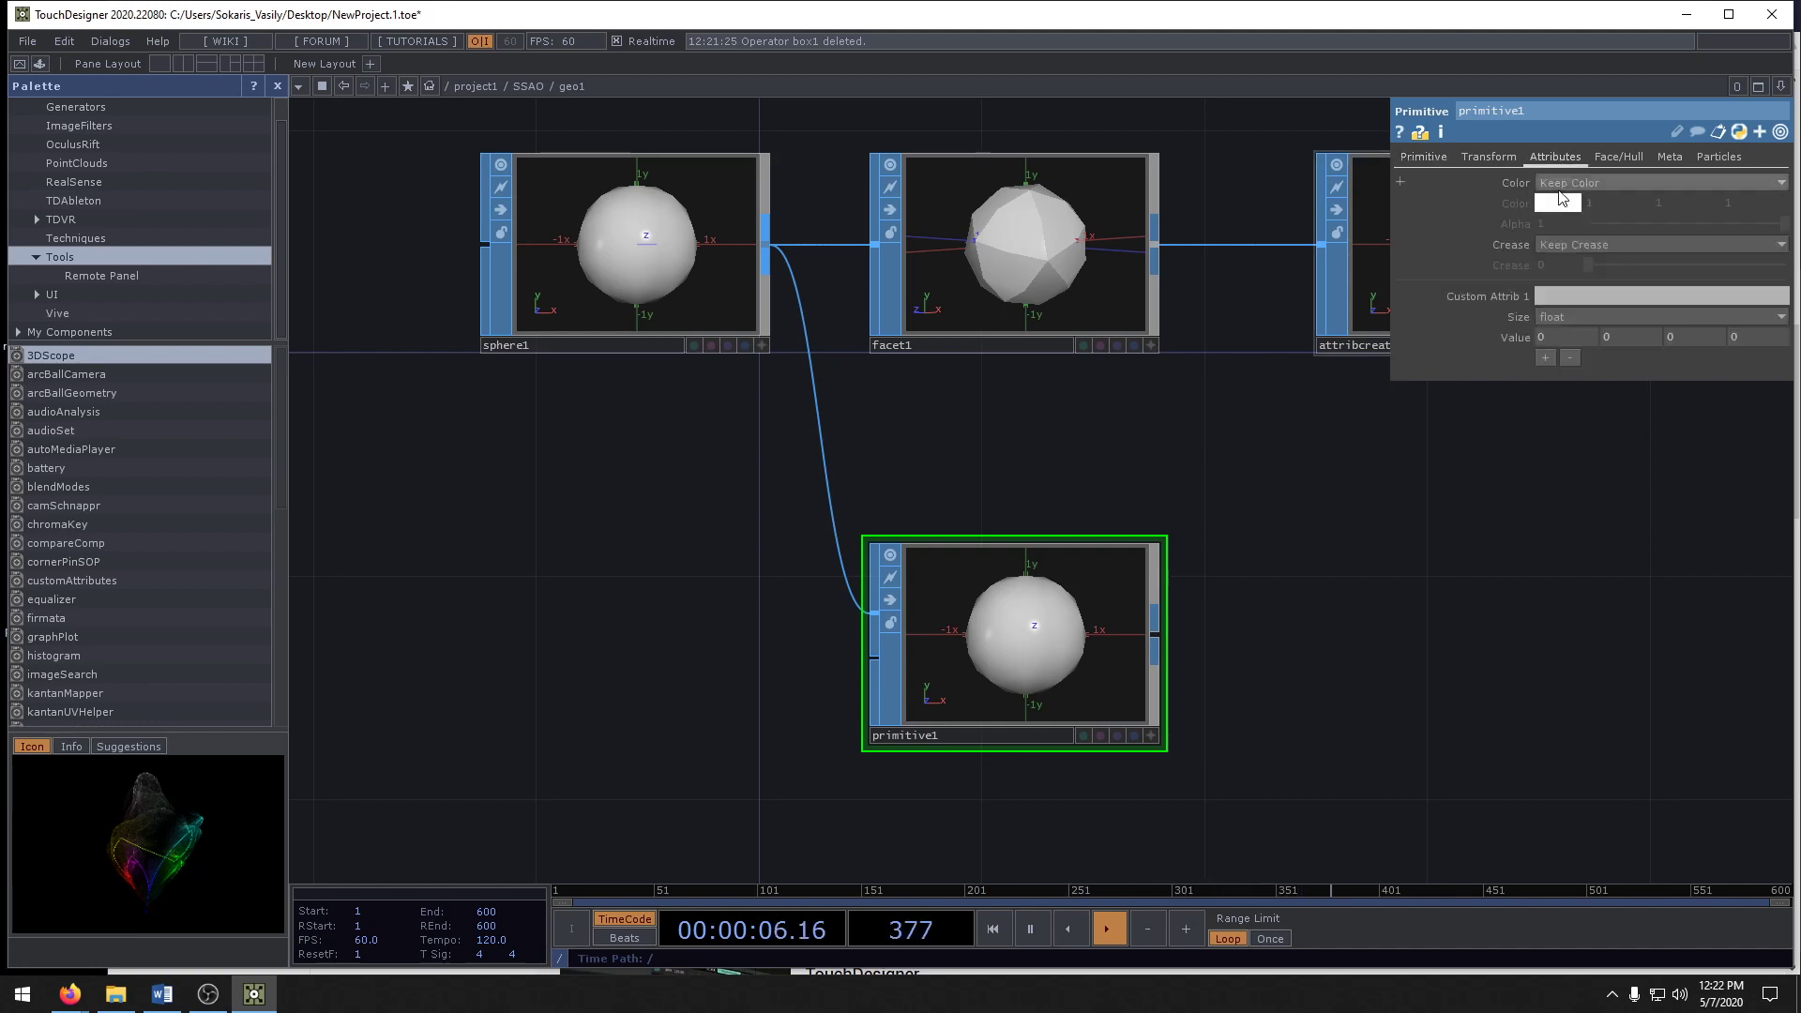
click(1573, 297)
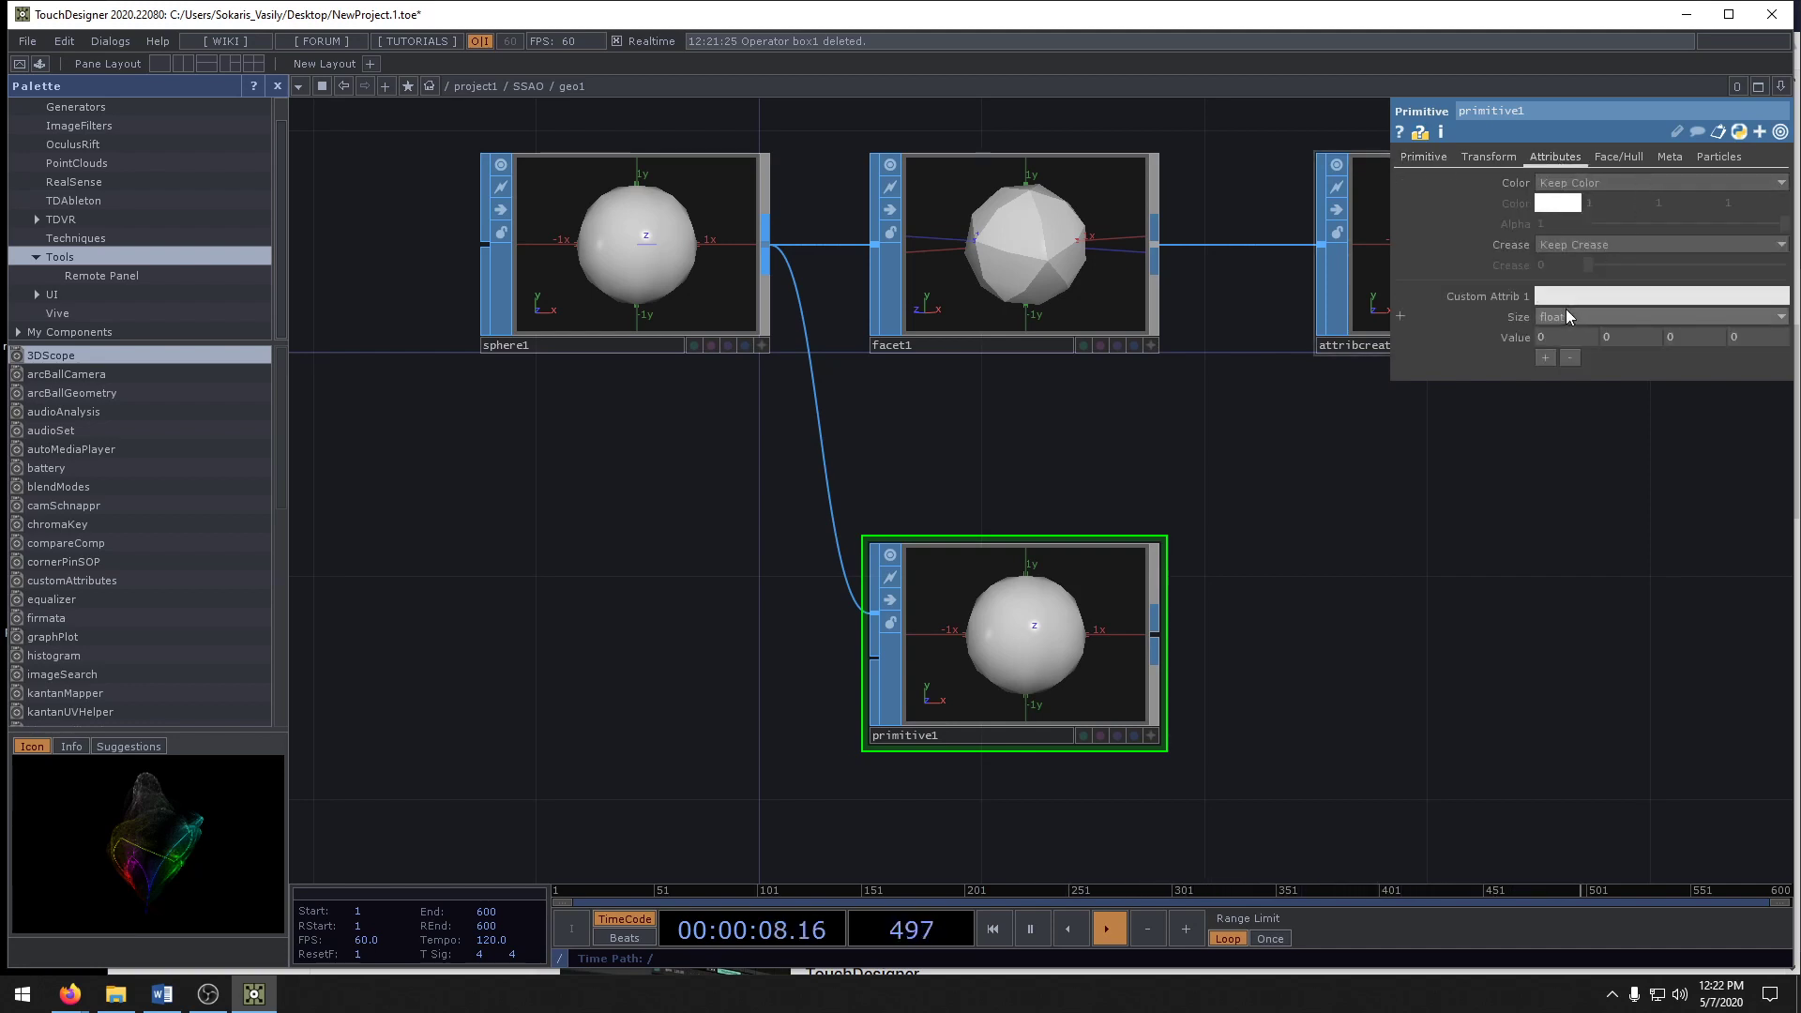
text(color)
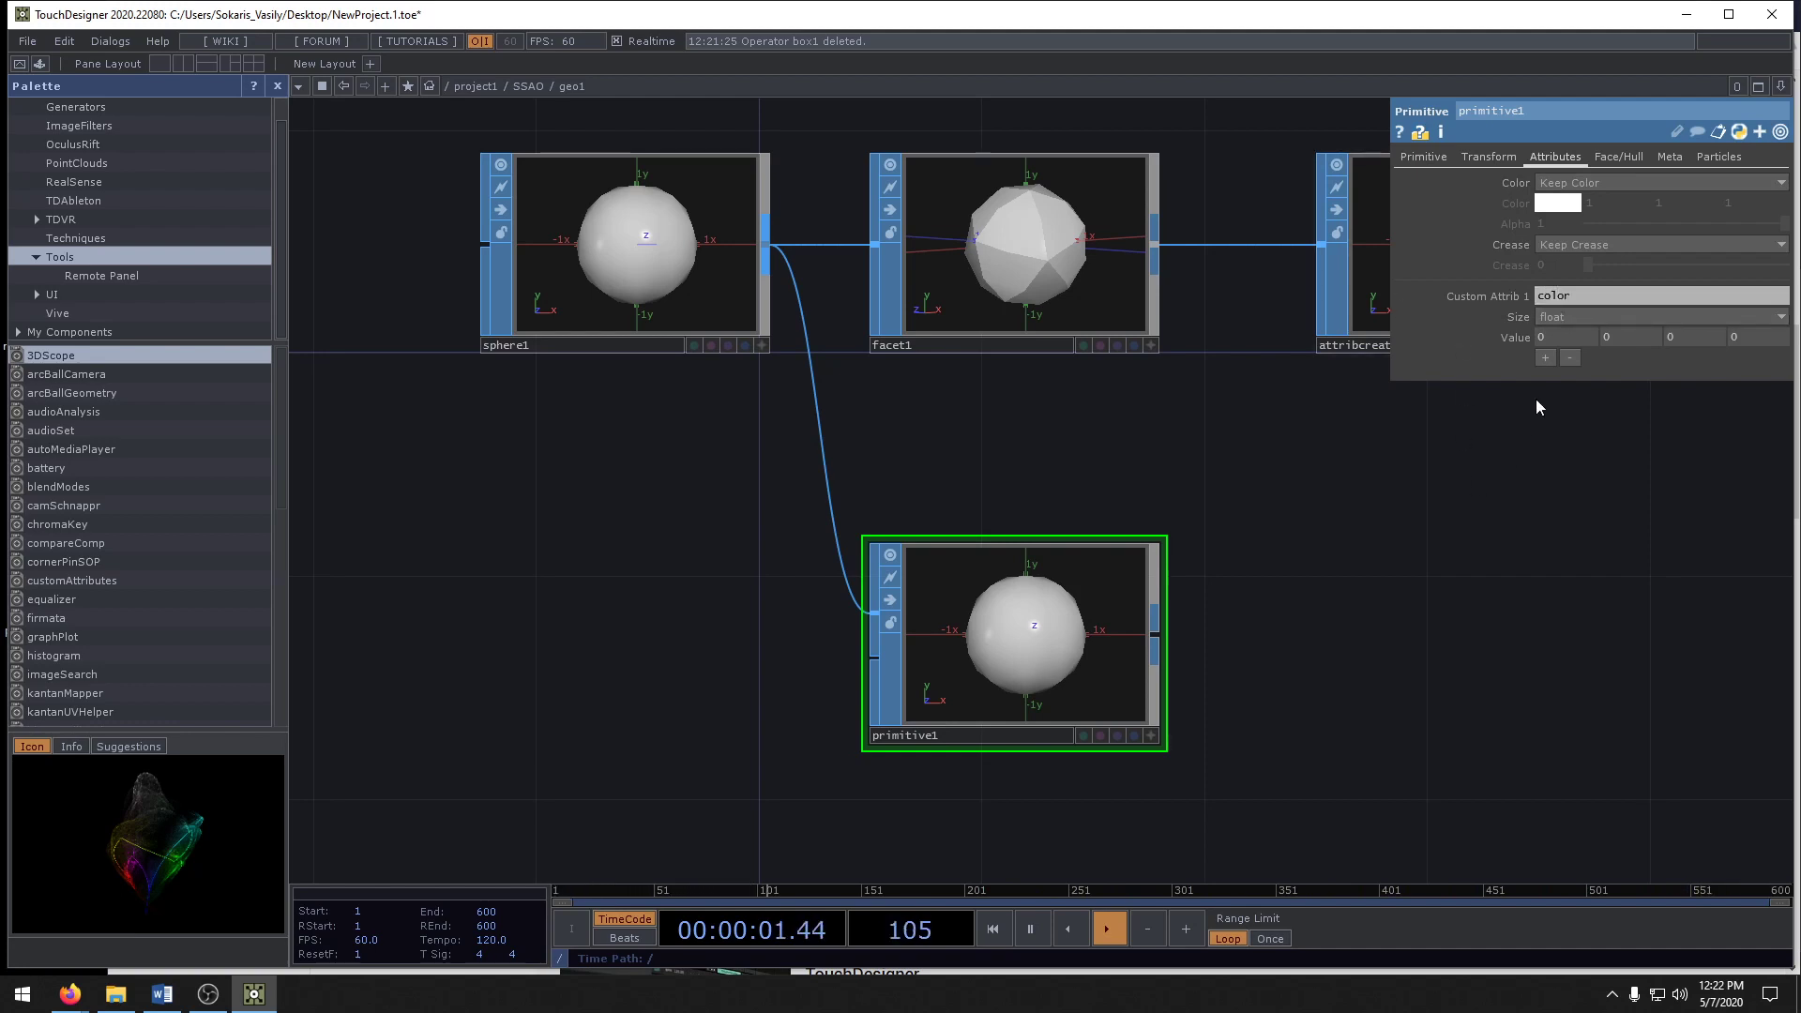
drag(1553, 338, 1439, 336)
text(1)
key(Return)
- Inspect primitive1's operator info for its point, vertex and primitive attributes, and look over the surrounding SOP network
middle_click(1047, 616)
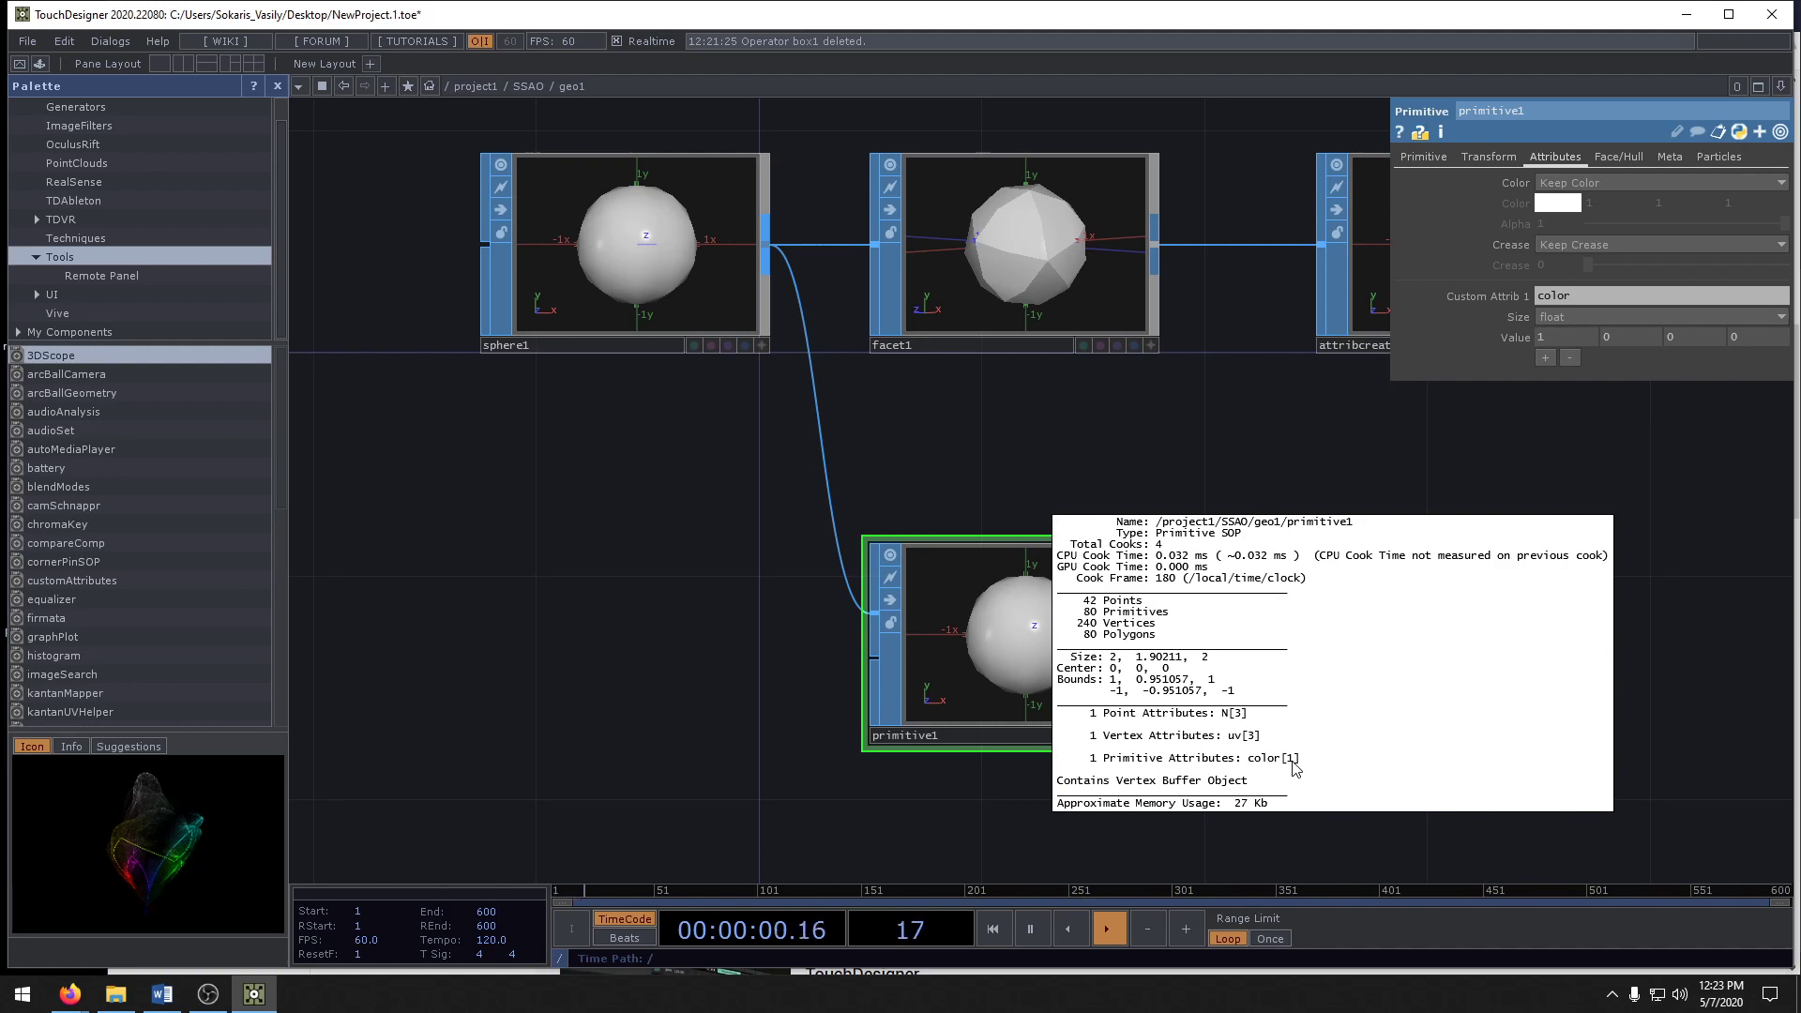
drag(1278, 510, 1173, 531)
scroll(1172, 525, down, 5)
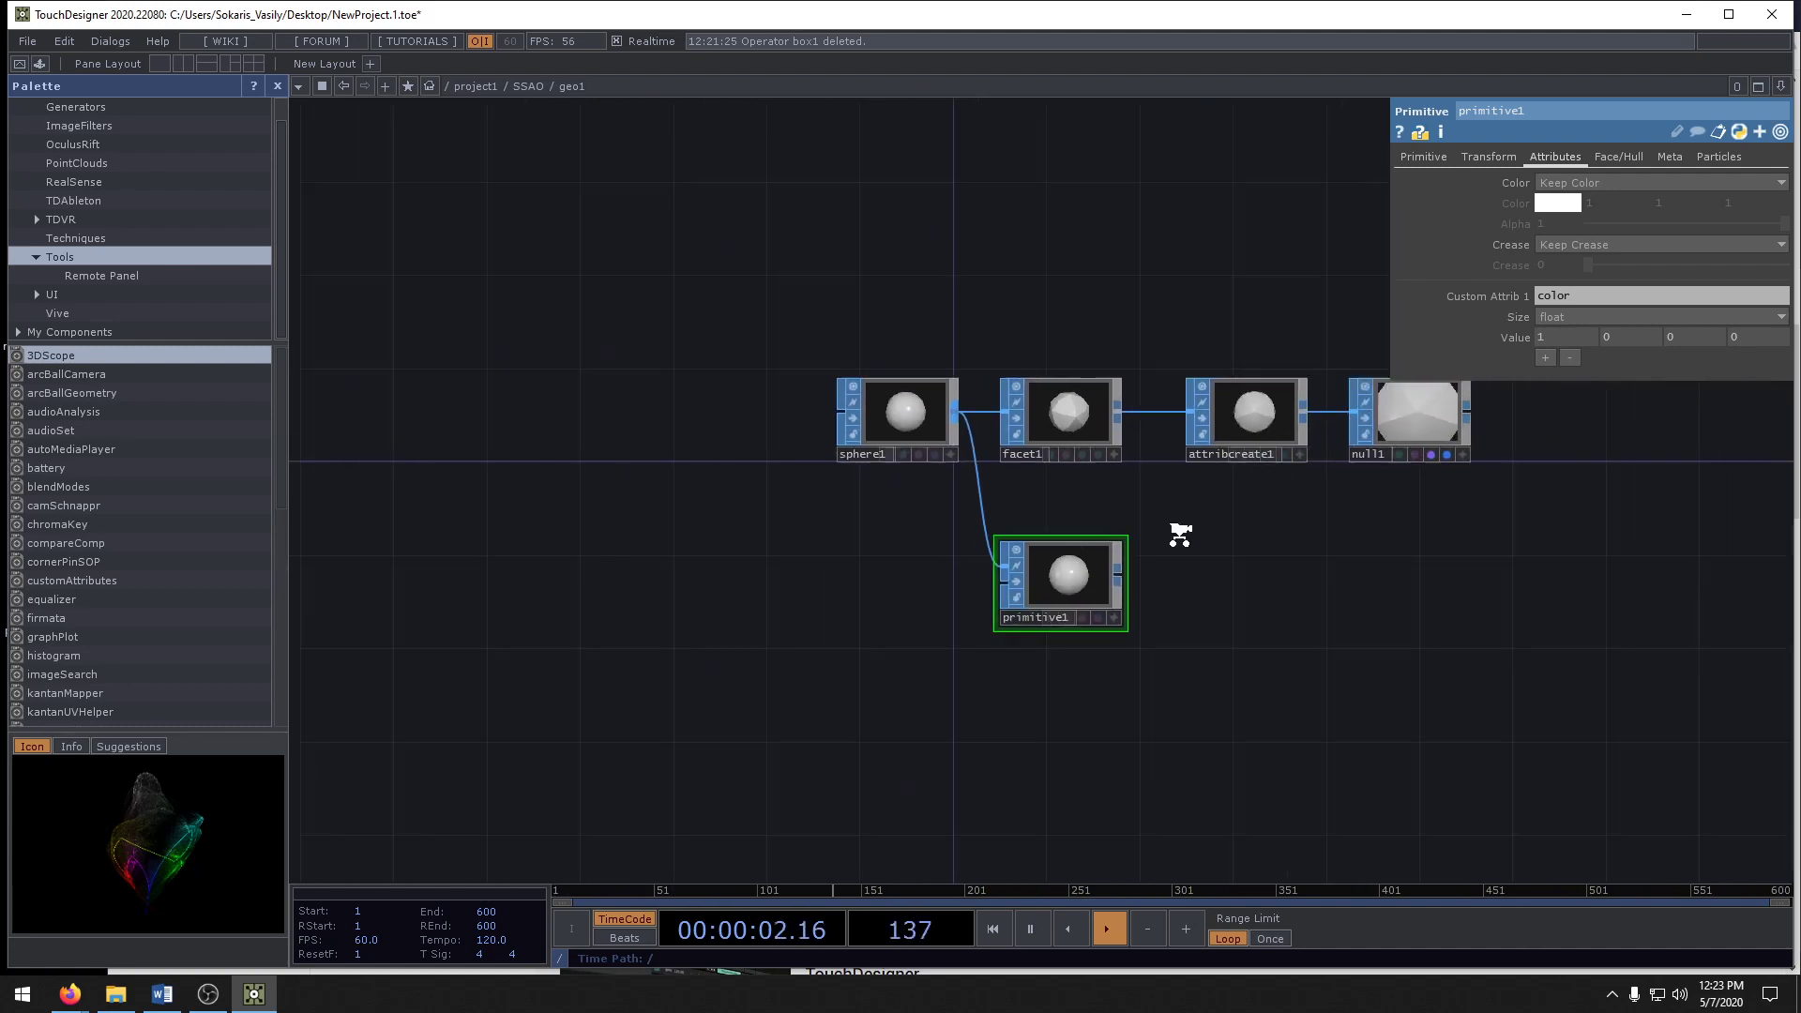
scroll(1109, 574, up, 5)
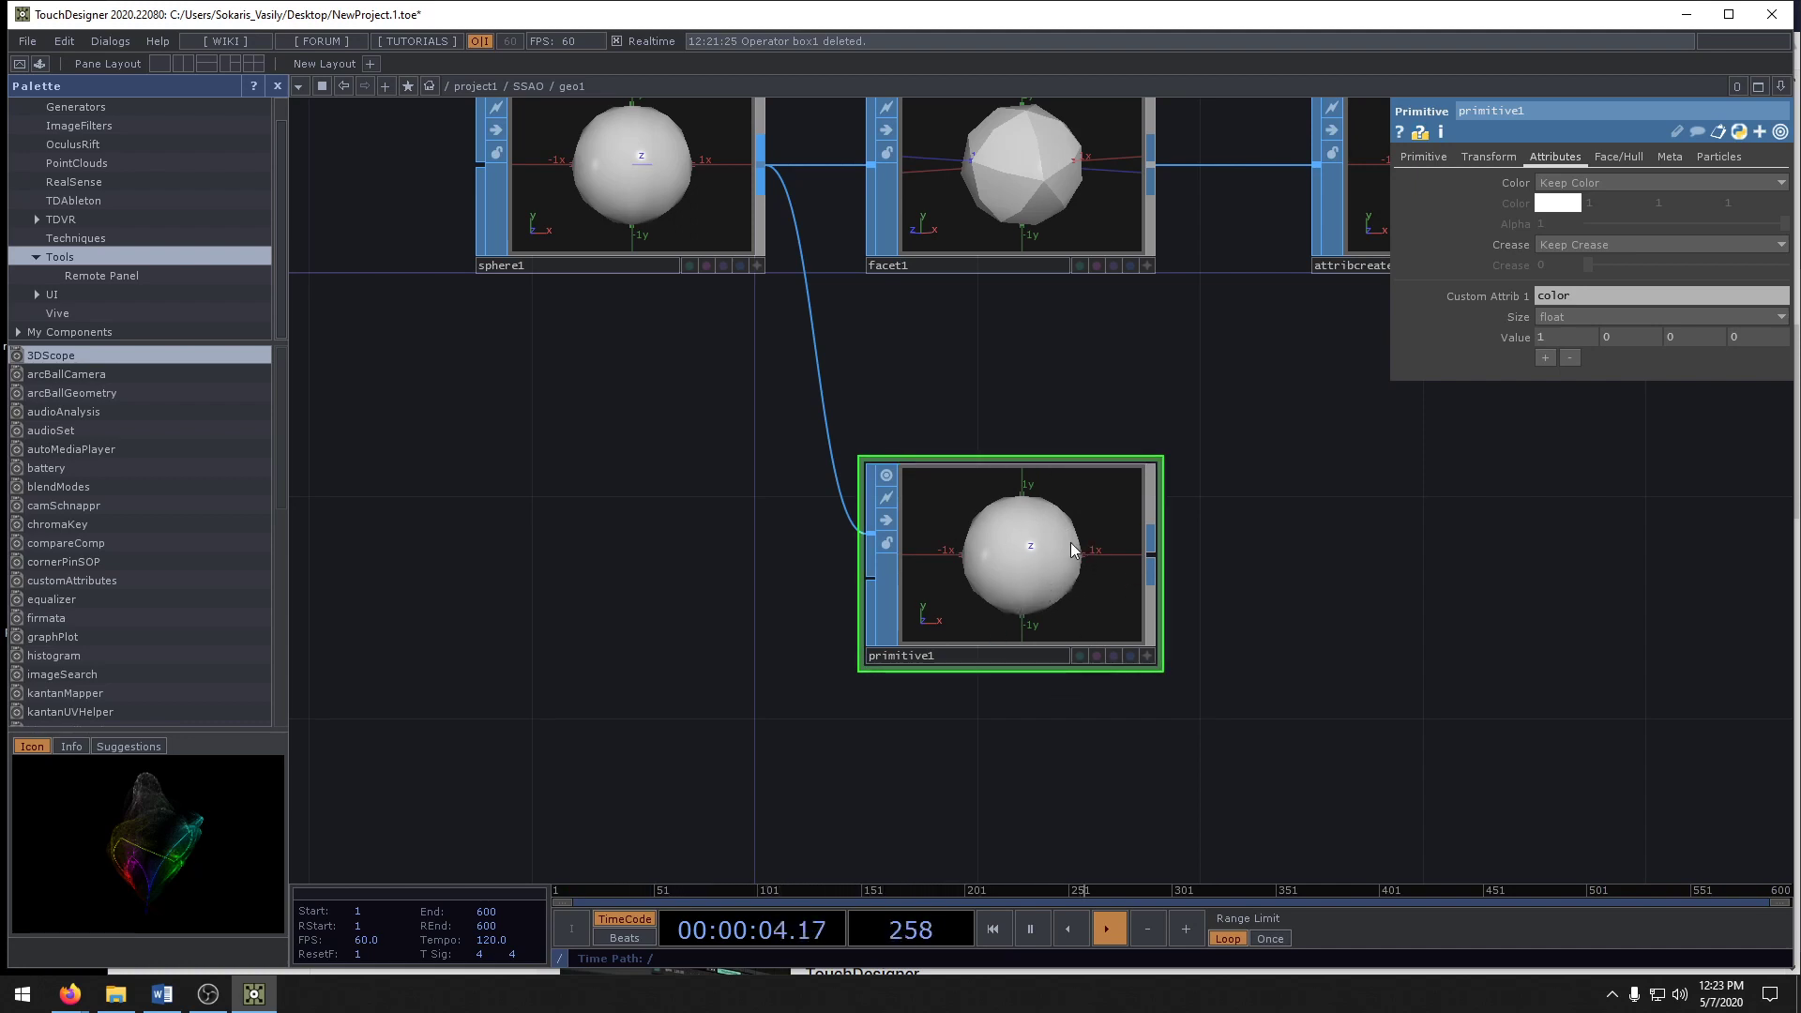
scroll(1341, 556, down, 5)
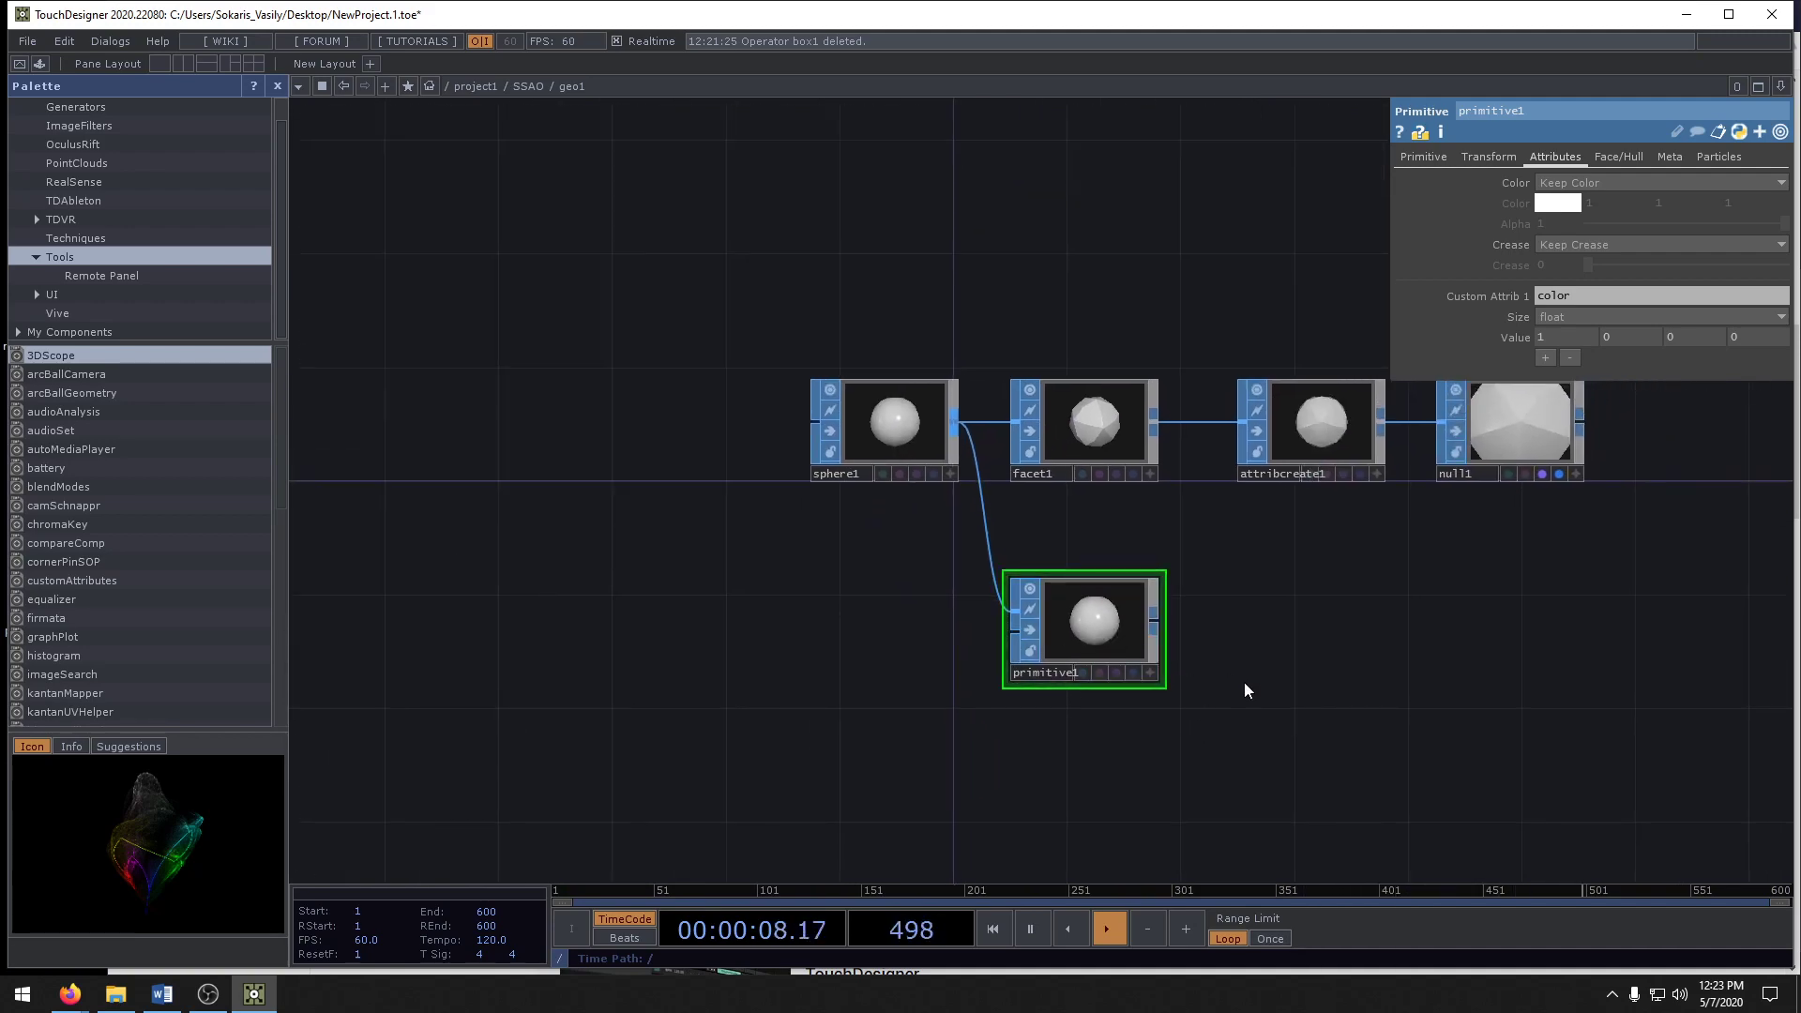
- Go back up to the project1 network and open the Operator Snippets
key(u)
key(u)
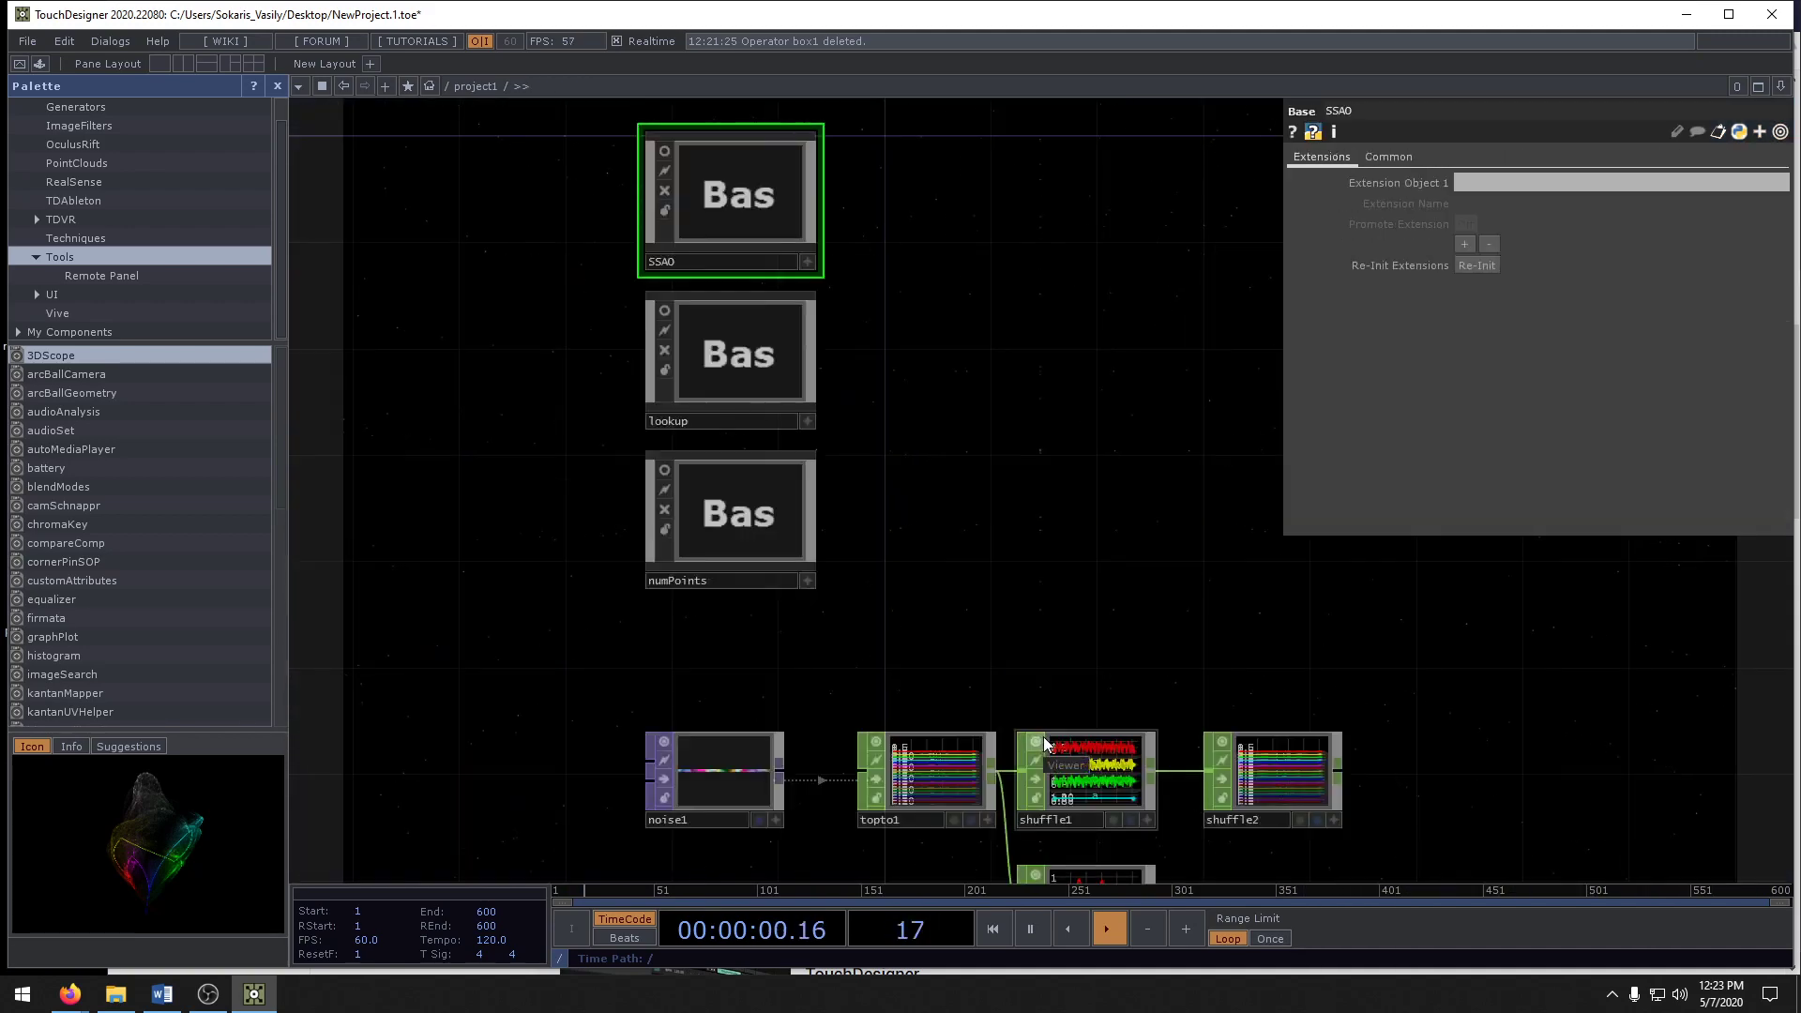
key(alt+Tab)
key(alt+Tab)
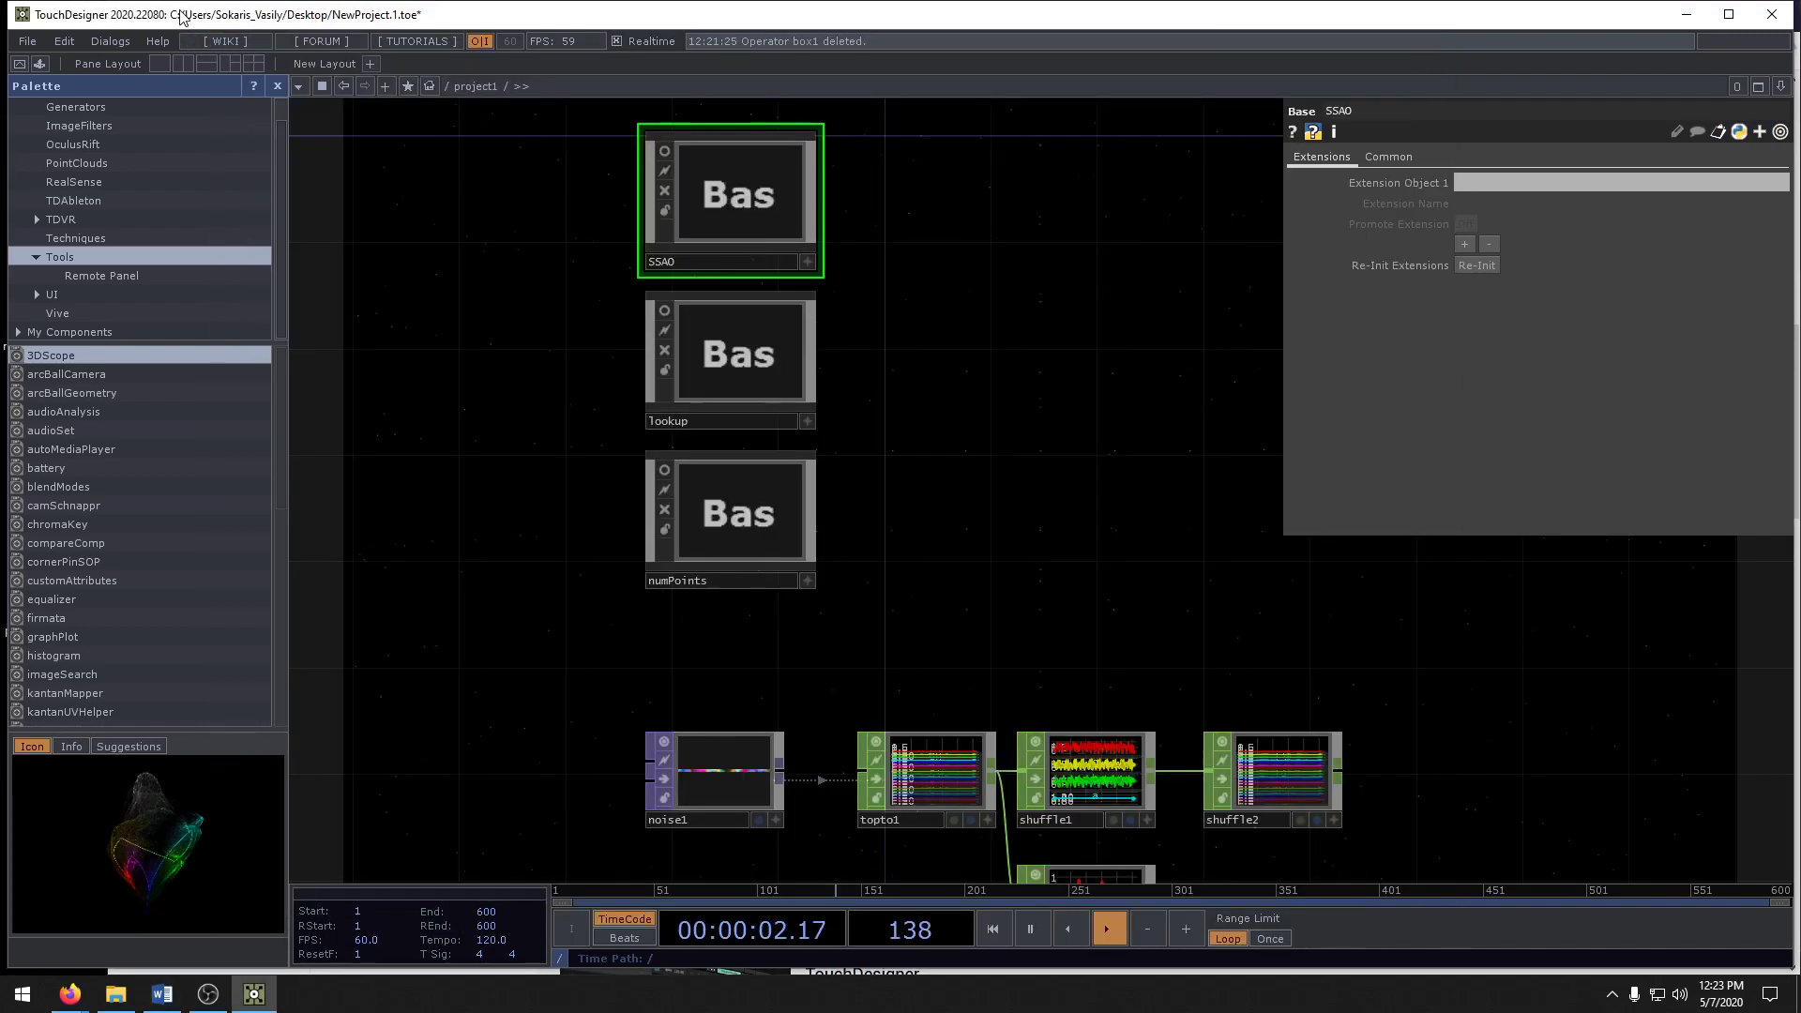
click(158, 41)
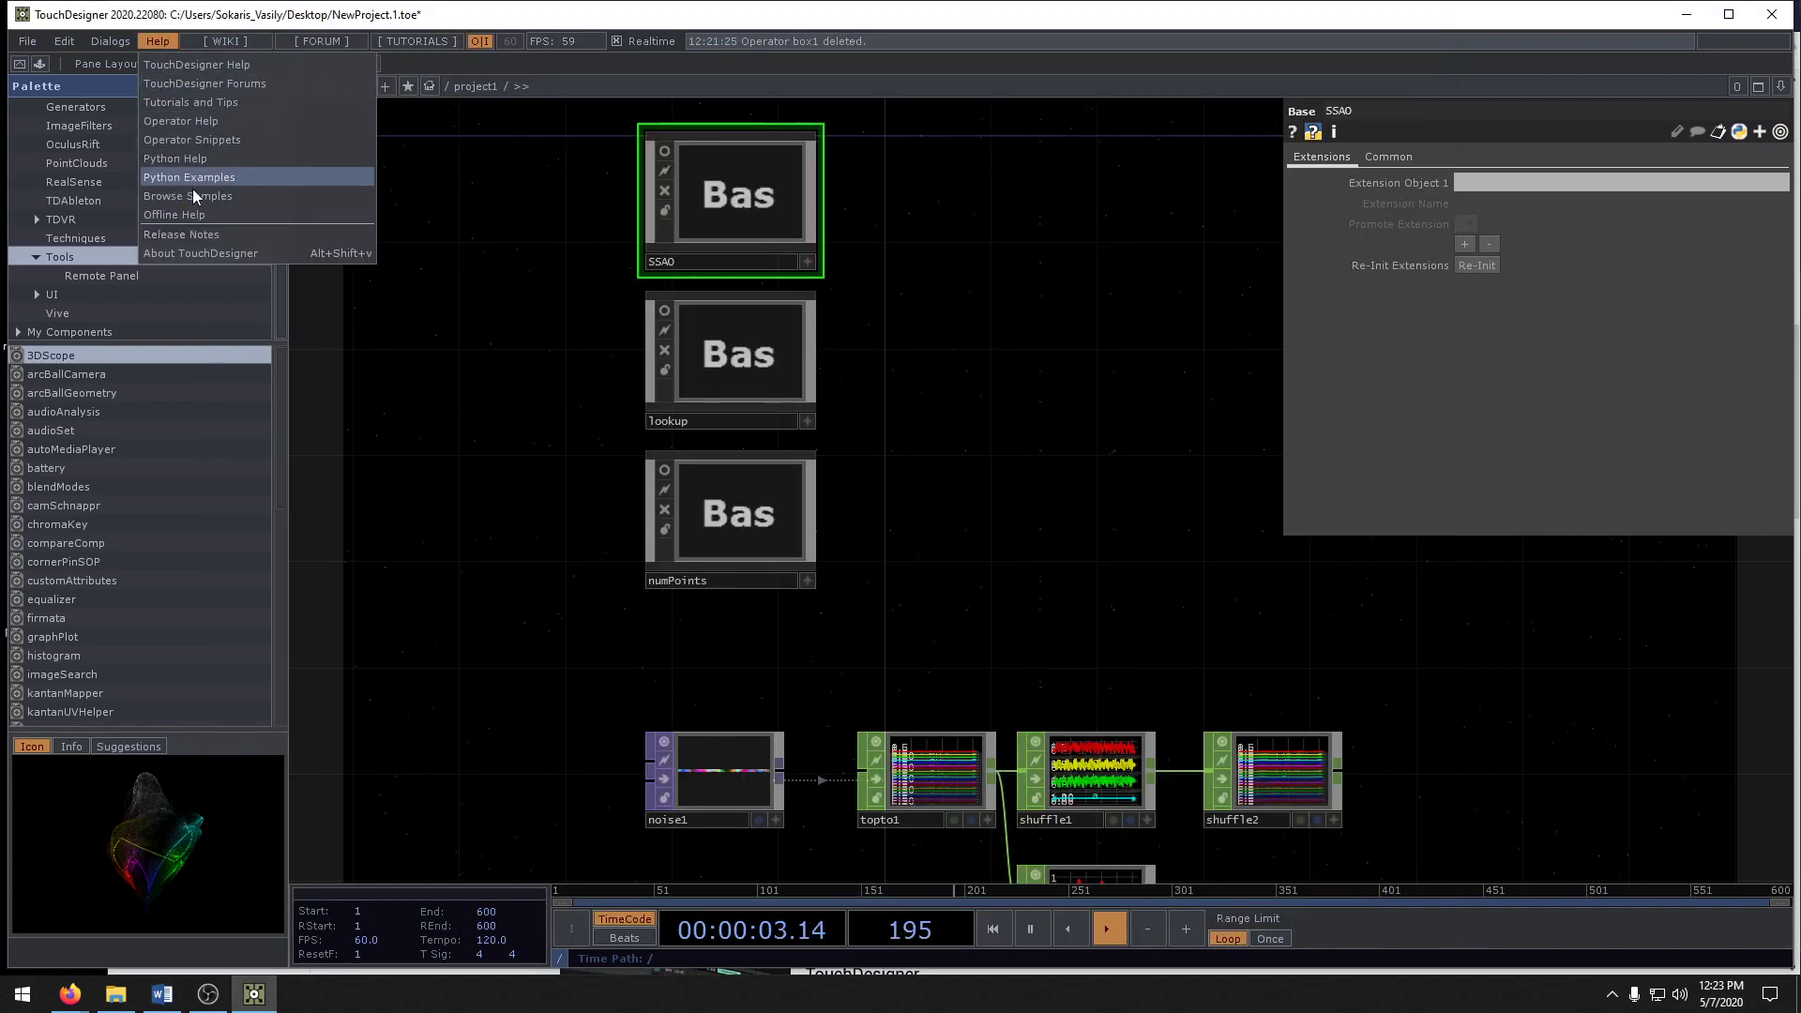
click(210, 140)
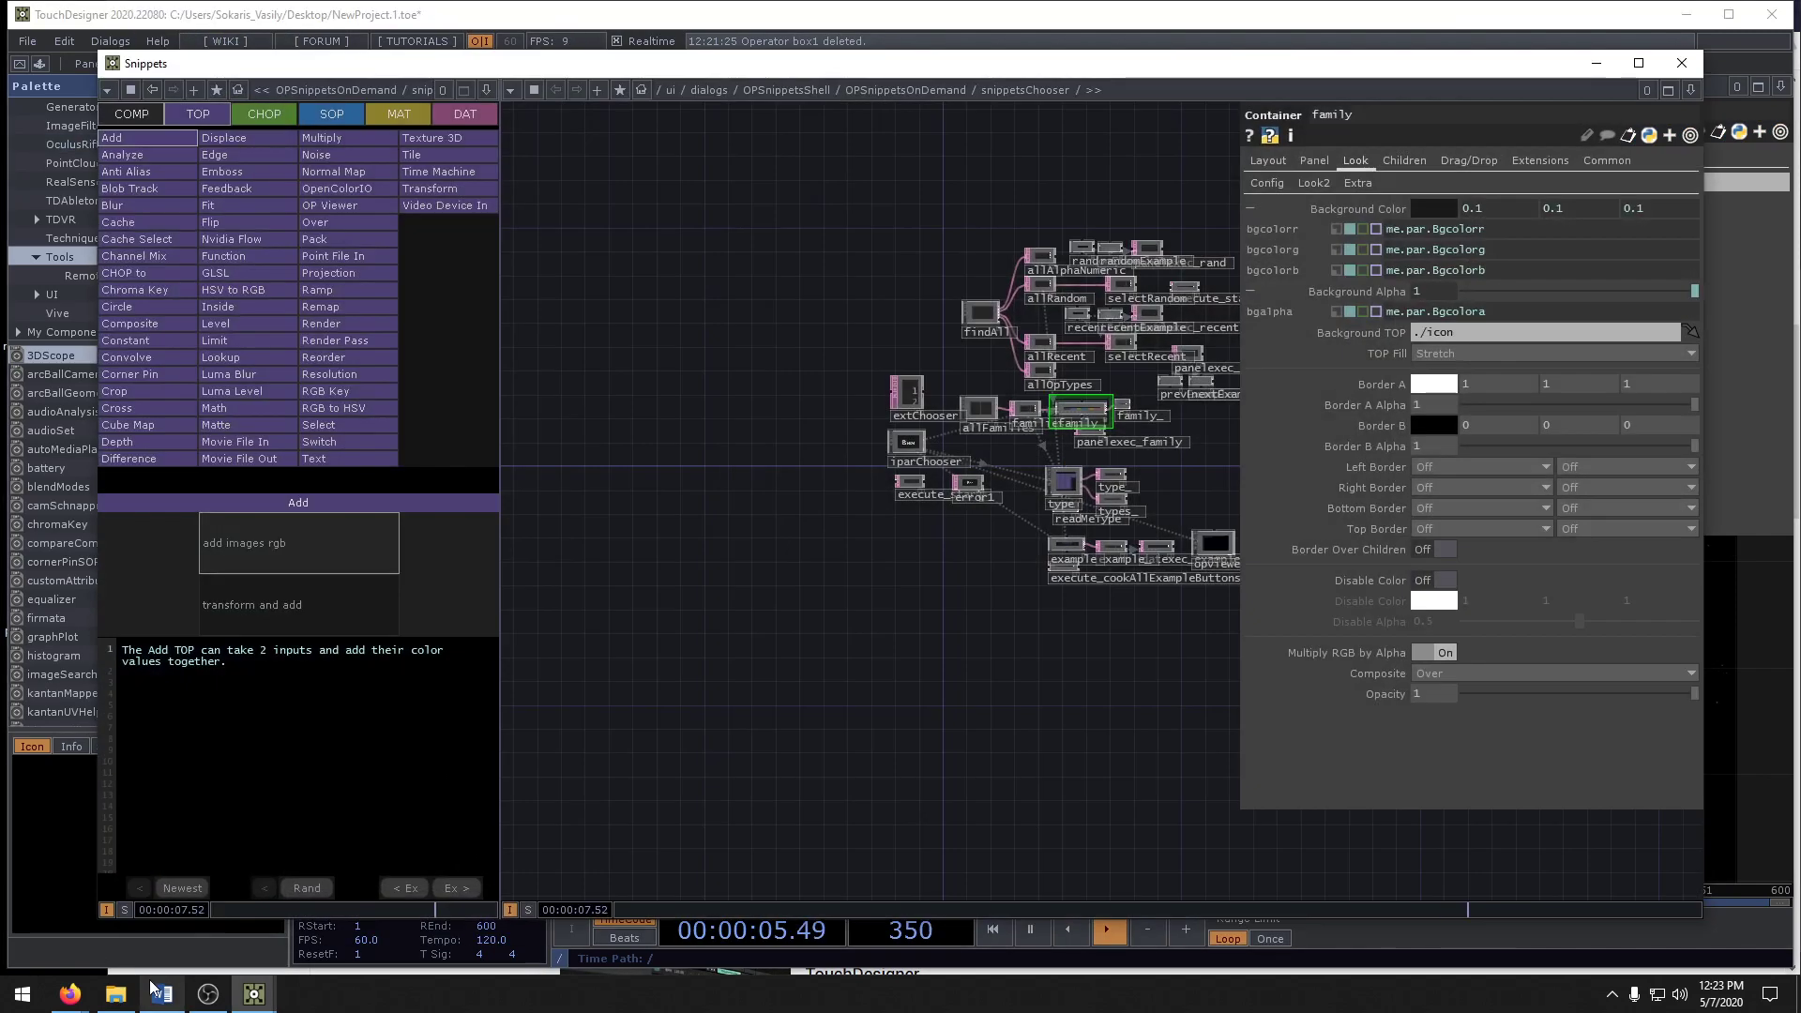
- Switch to Word to check the QUESTIONS_8-9 document, and return to the TouchDesigner Snippets window
click(162, 994)
scroll(808, 704, down, 15)
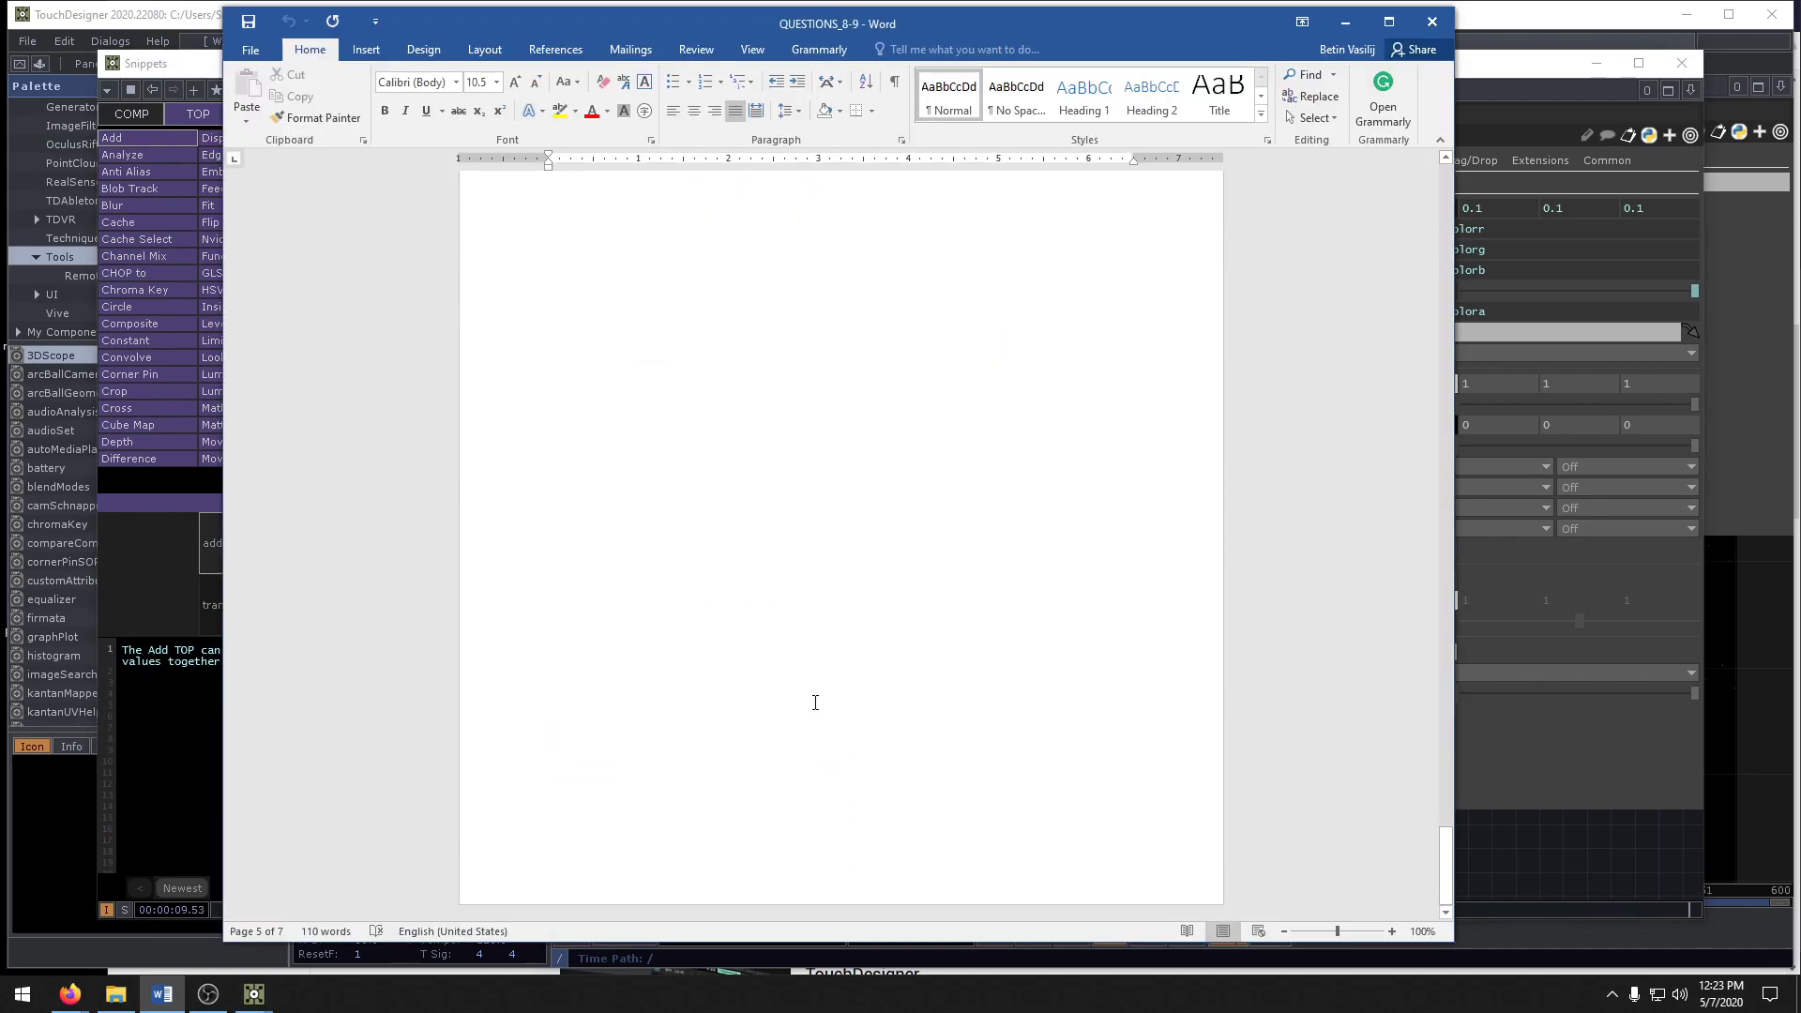
click(1583, 884)
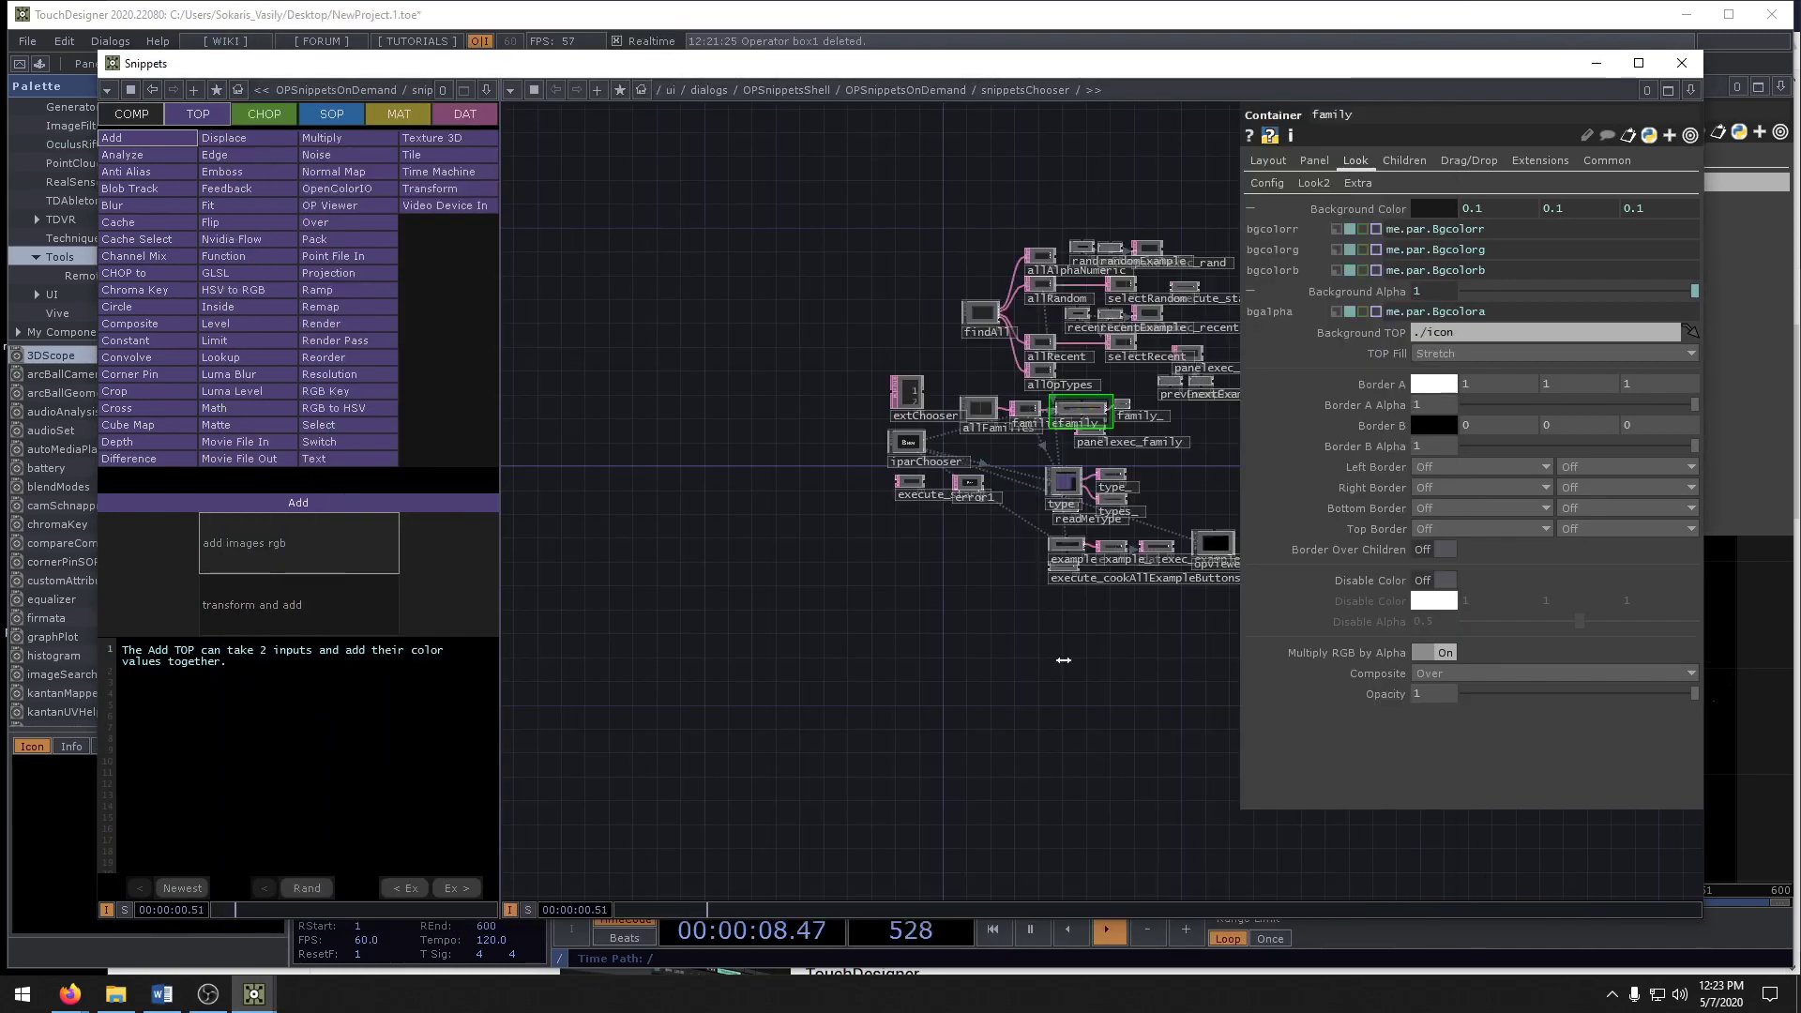
- Browse the SOP snippets and open the Primitive SOP's deformation example
click(332, 114)
click(124, 289)
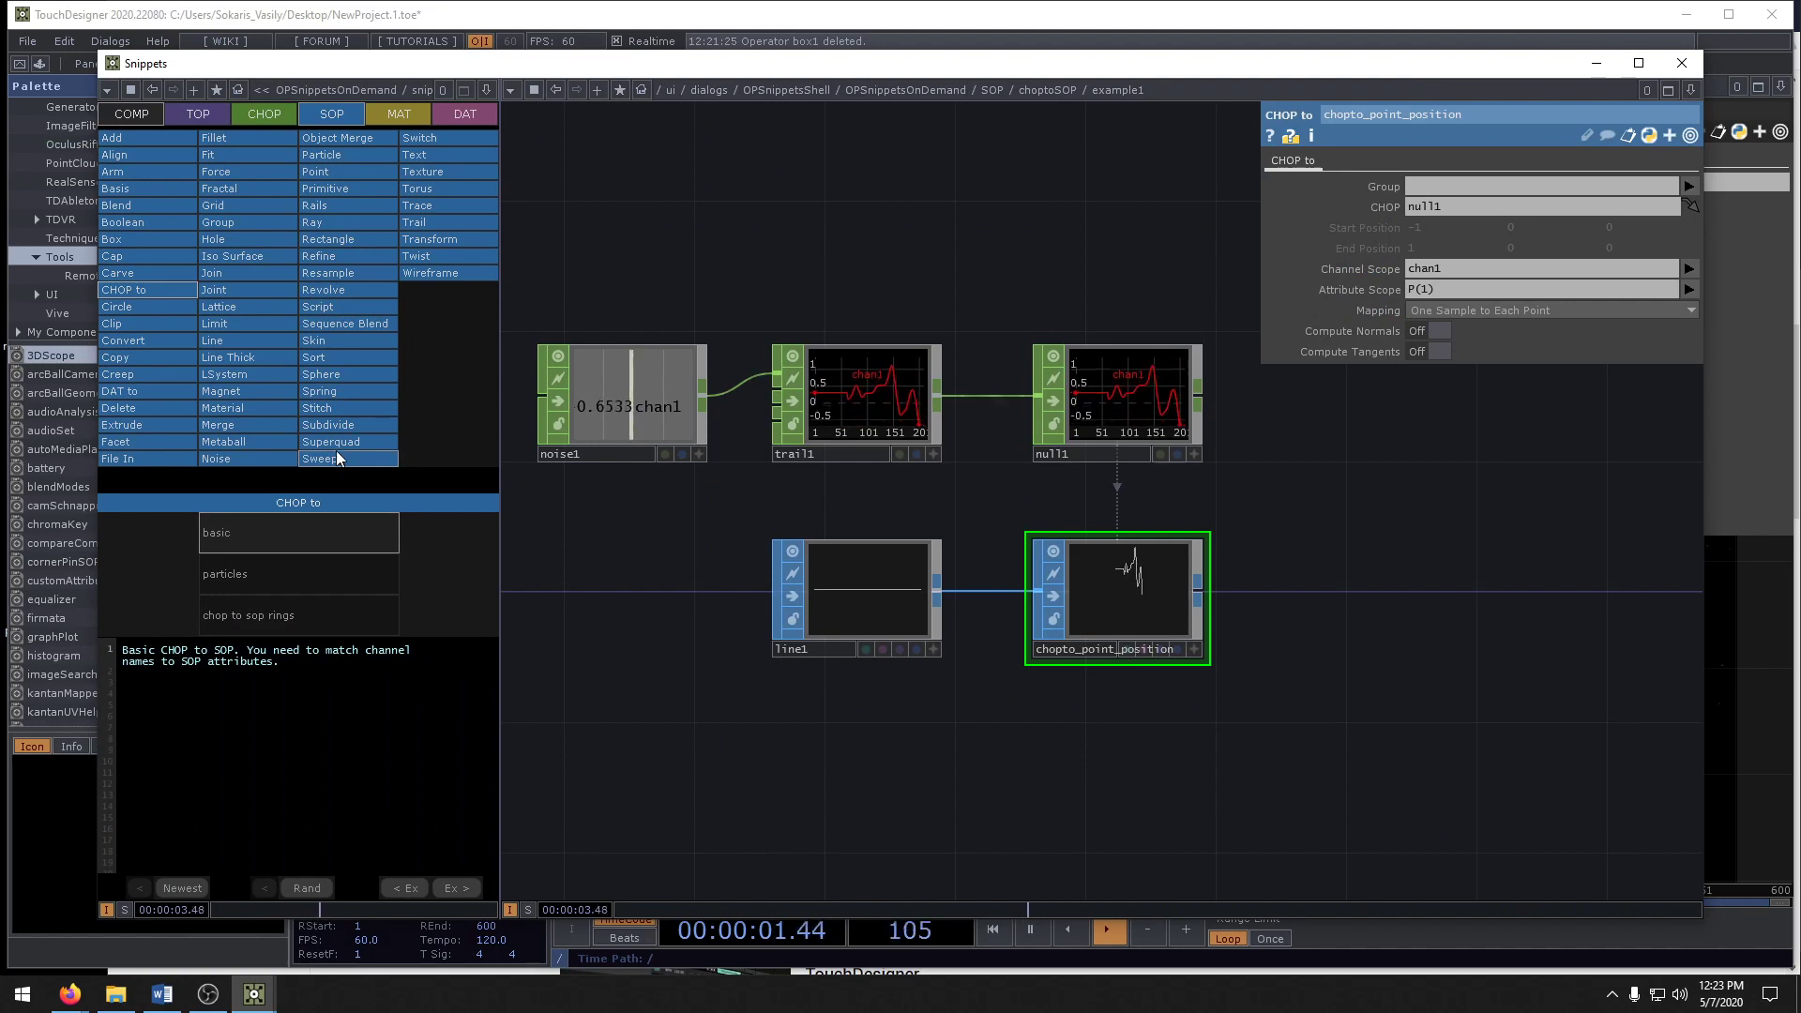
click(330, 190)
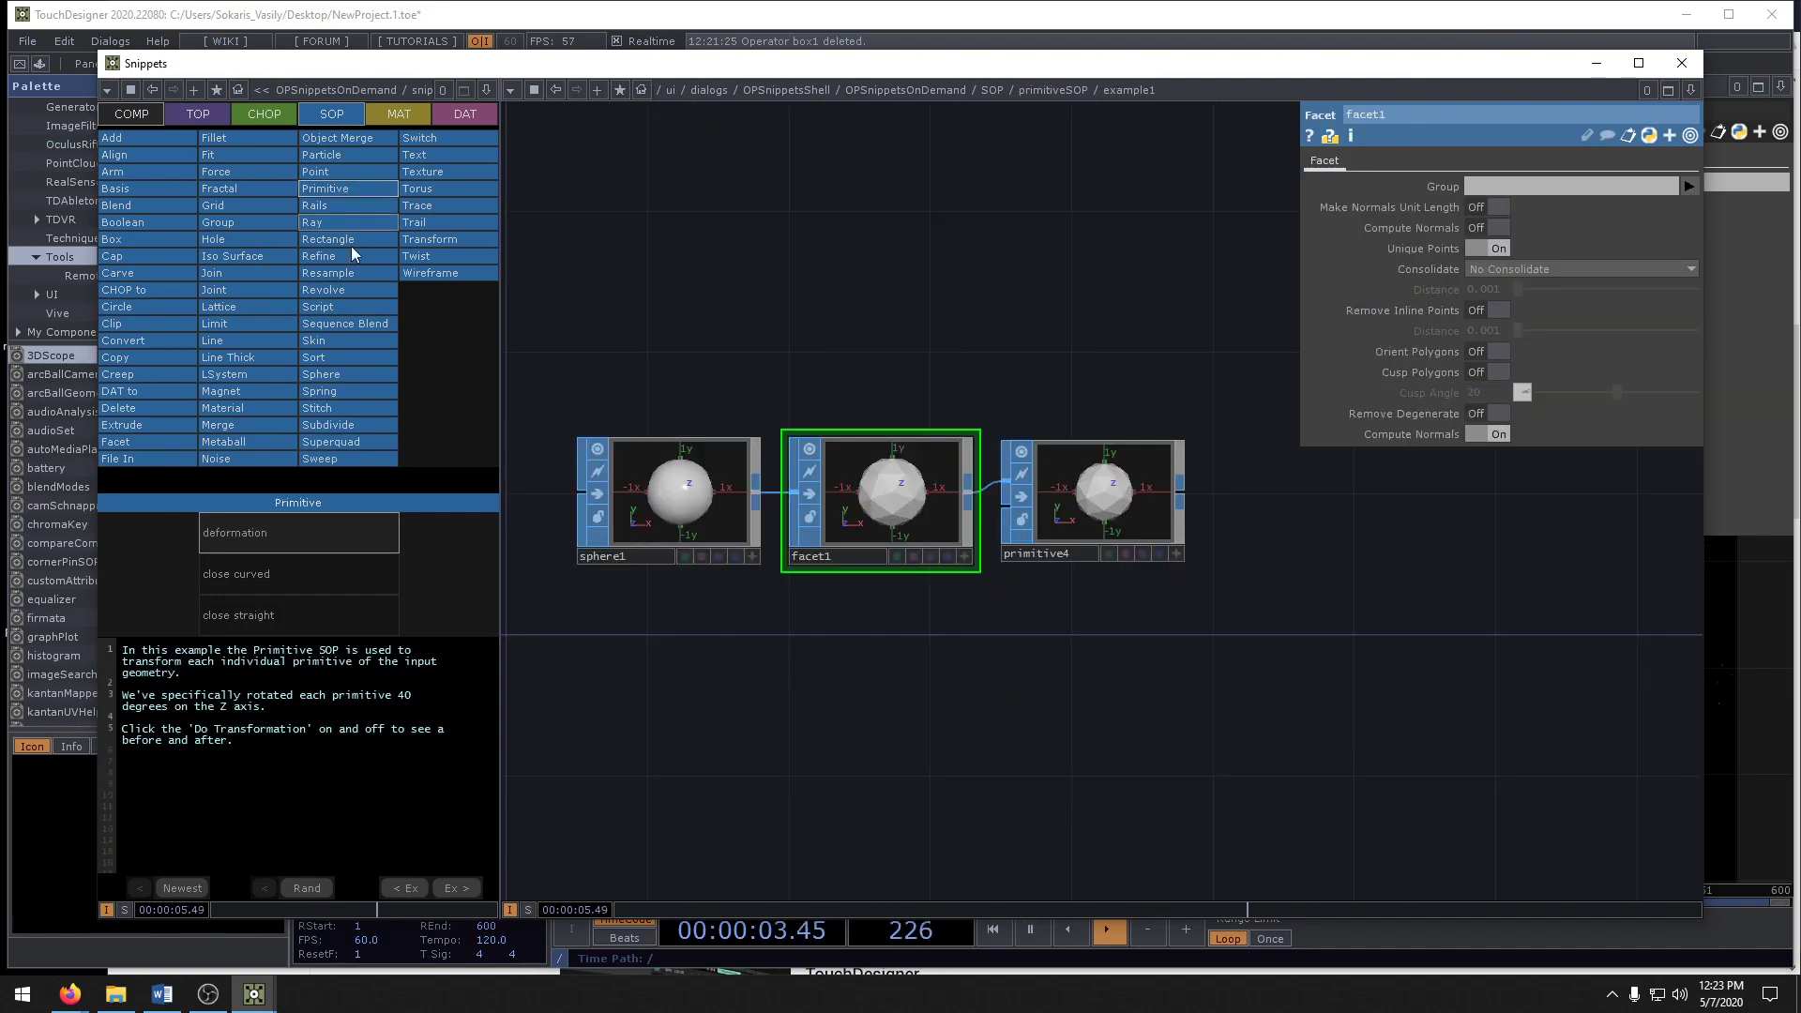
click(306, 528)
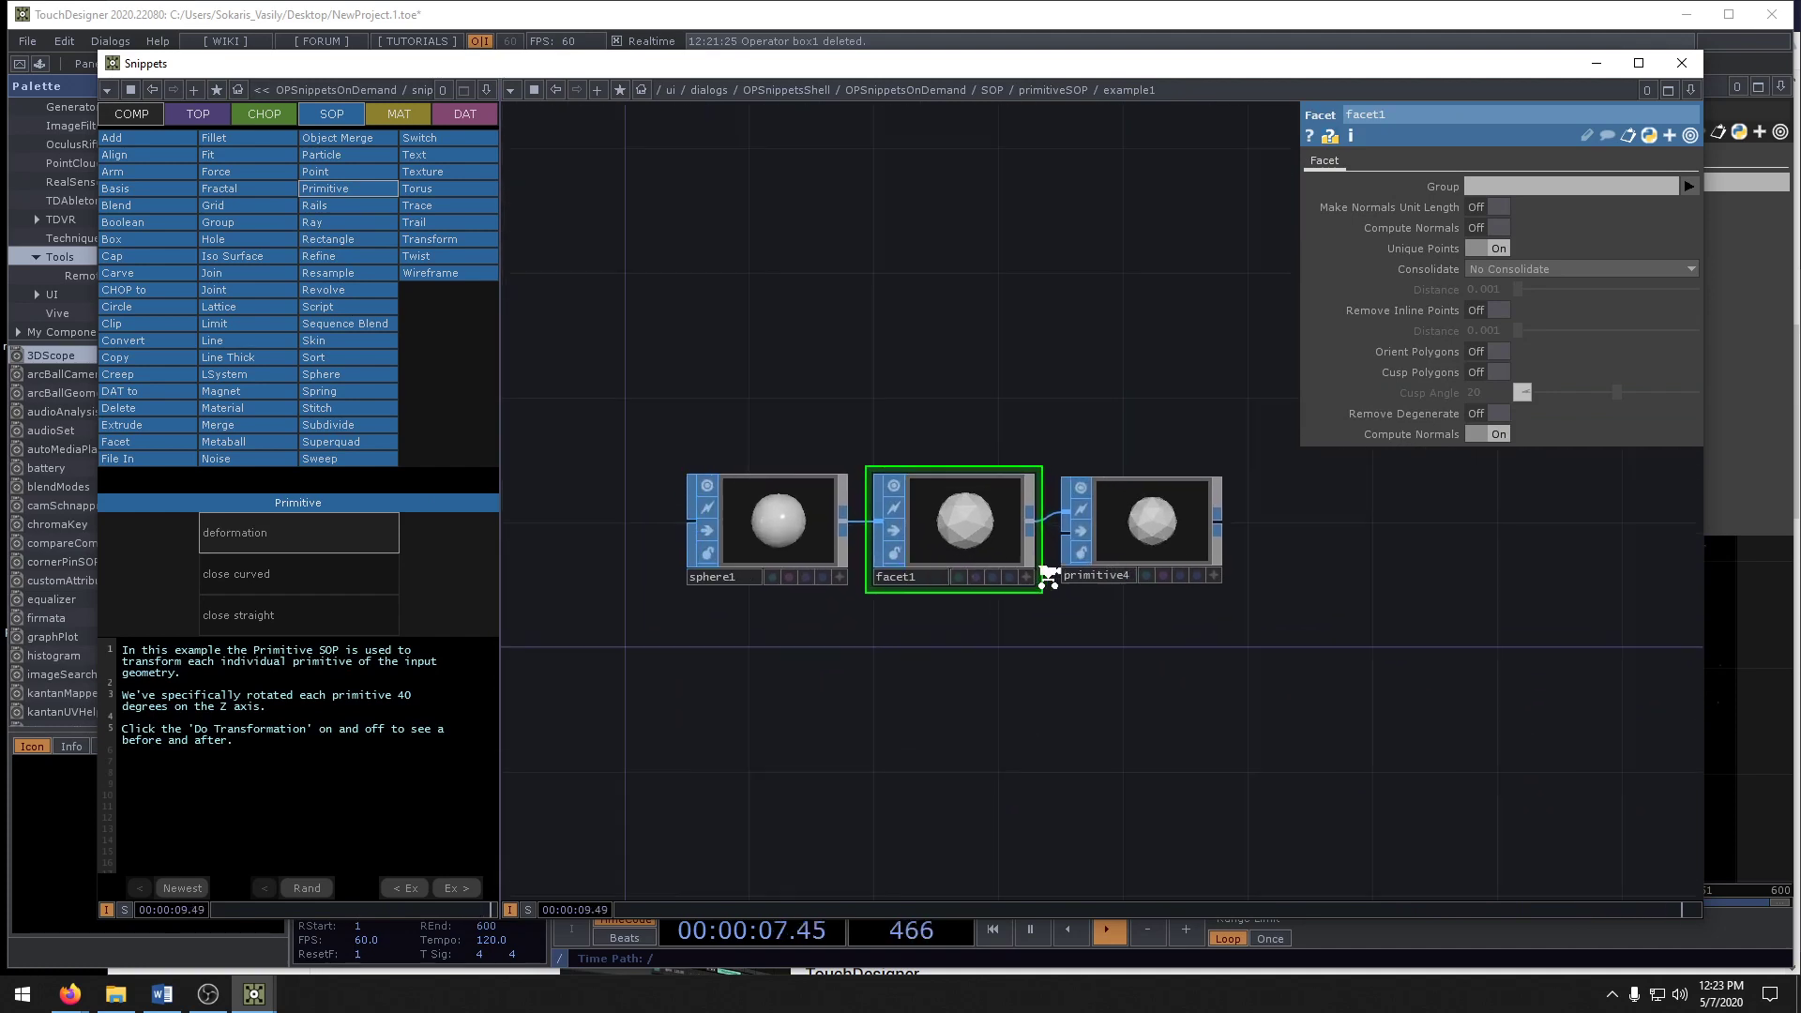
- Switch primitive4's Do Transformation off and on repeatedly to compare the geometry before and after the transform
click(1172, 509)
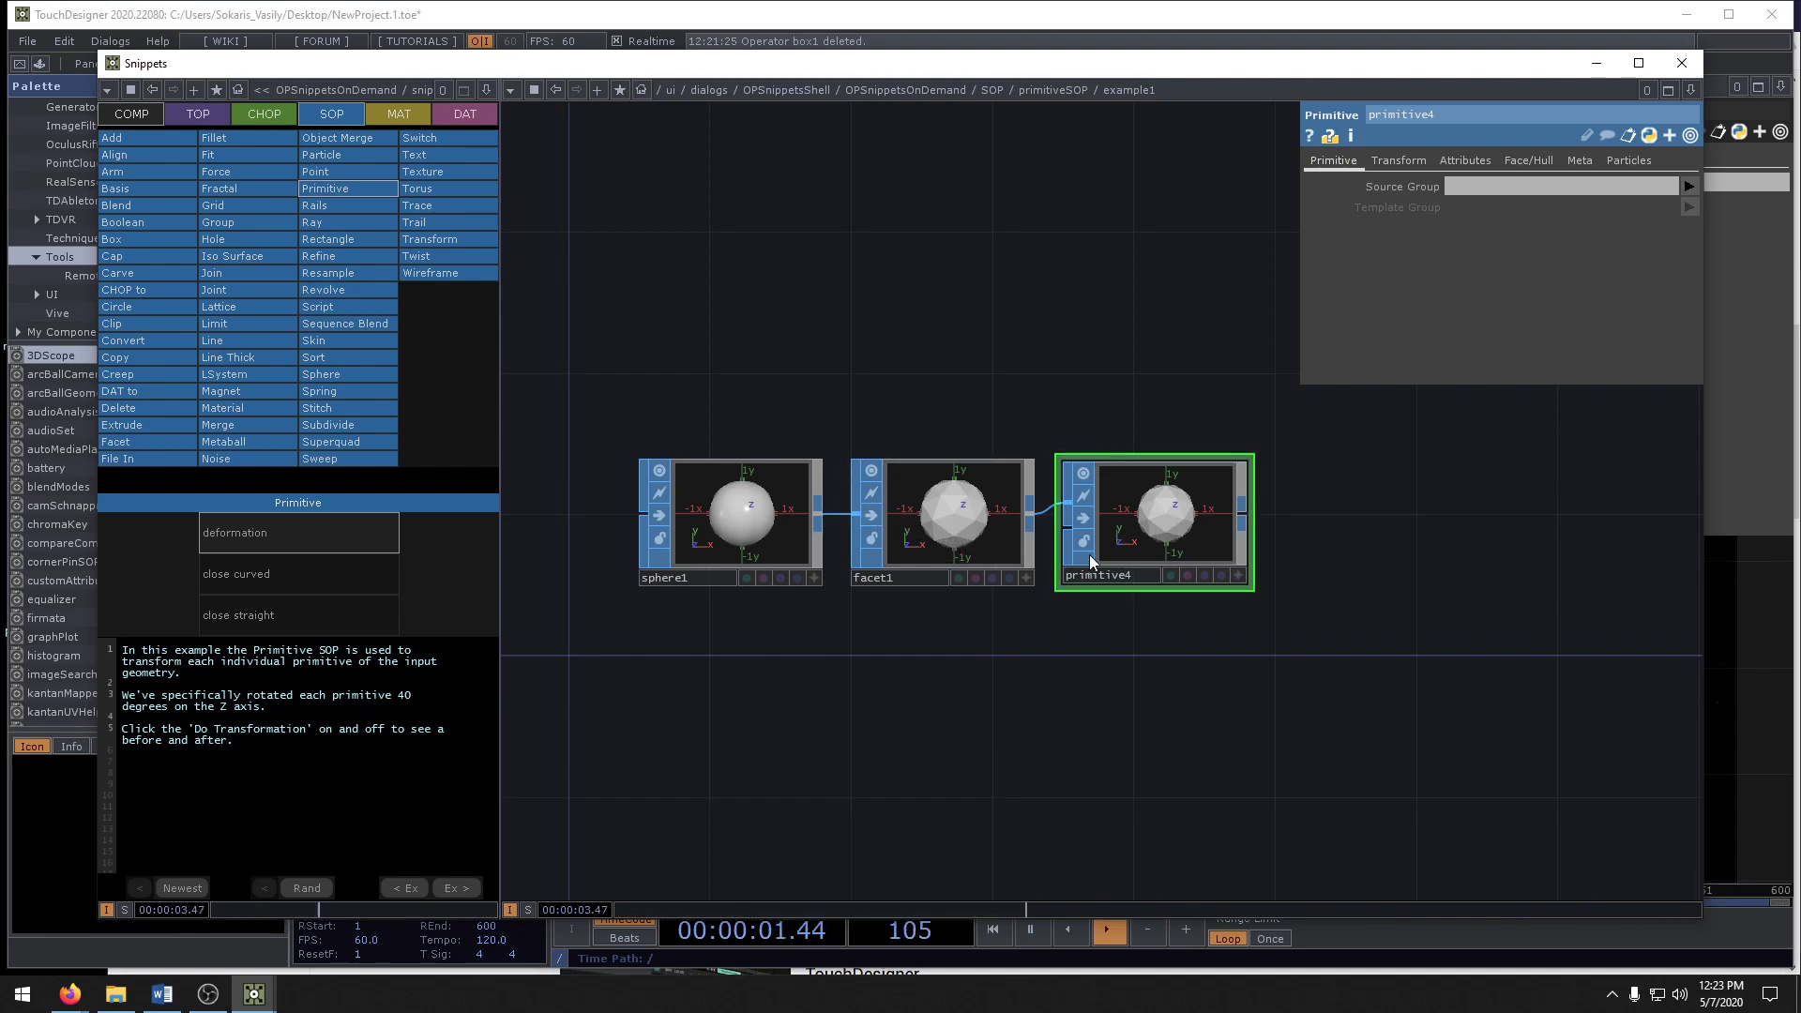
click(1406, 160)
click(1476, 190)
middle_drag(1253, 568, 1260, 537)
click(1469, 189)
click(1469, 187)
click(1469, 187)
click(1468, 188)
click(1469, 188)
- Try changing primitive4's Y pivot expression to me.inputPrim.center[1]-1, and restore it to me.inputPrim.center[1]
click(1544, 329)
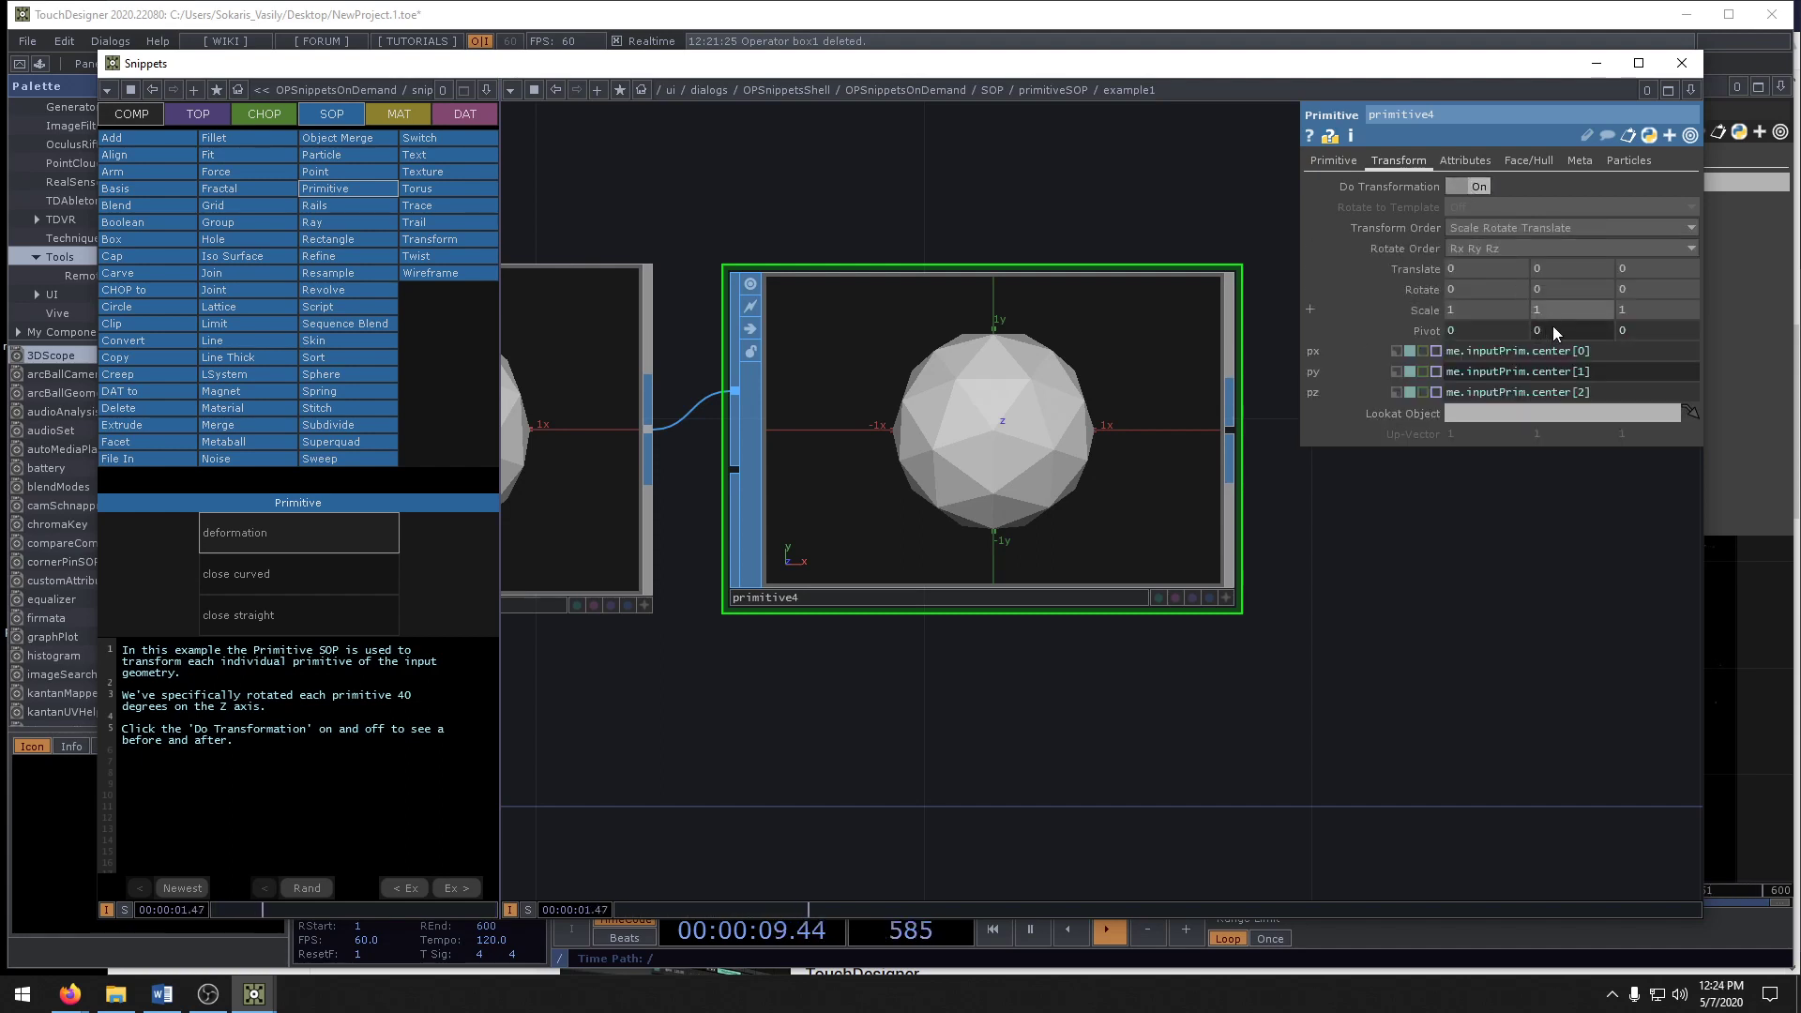
mouse_move(1598, 375)
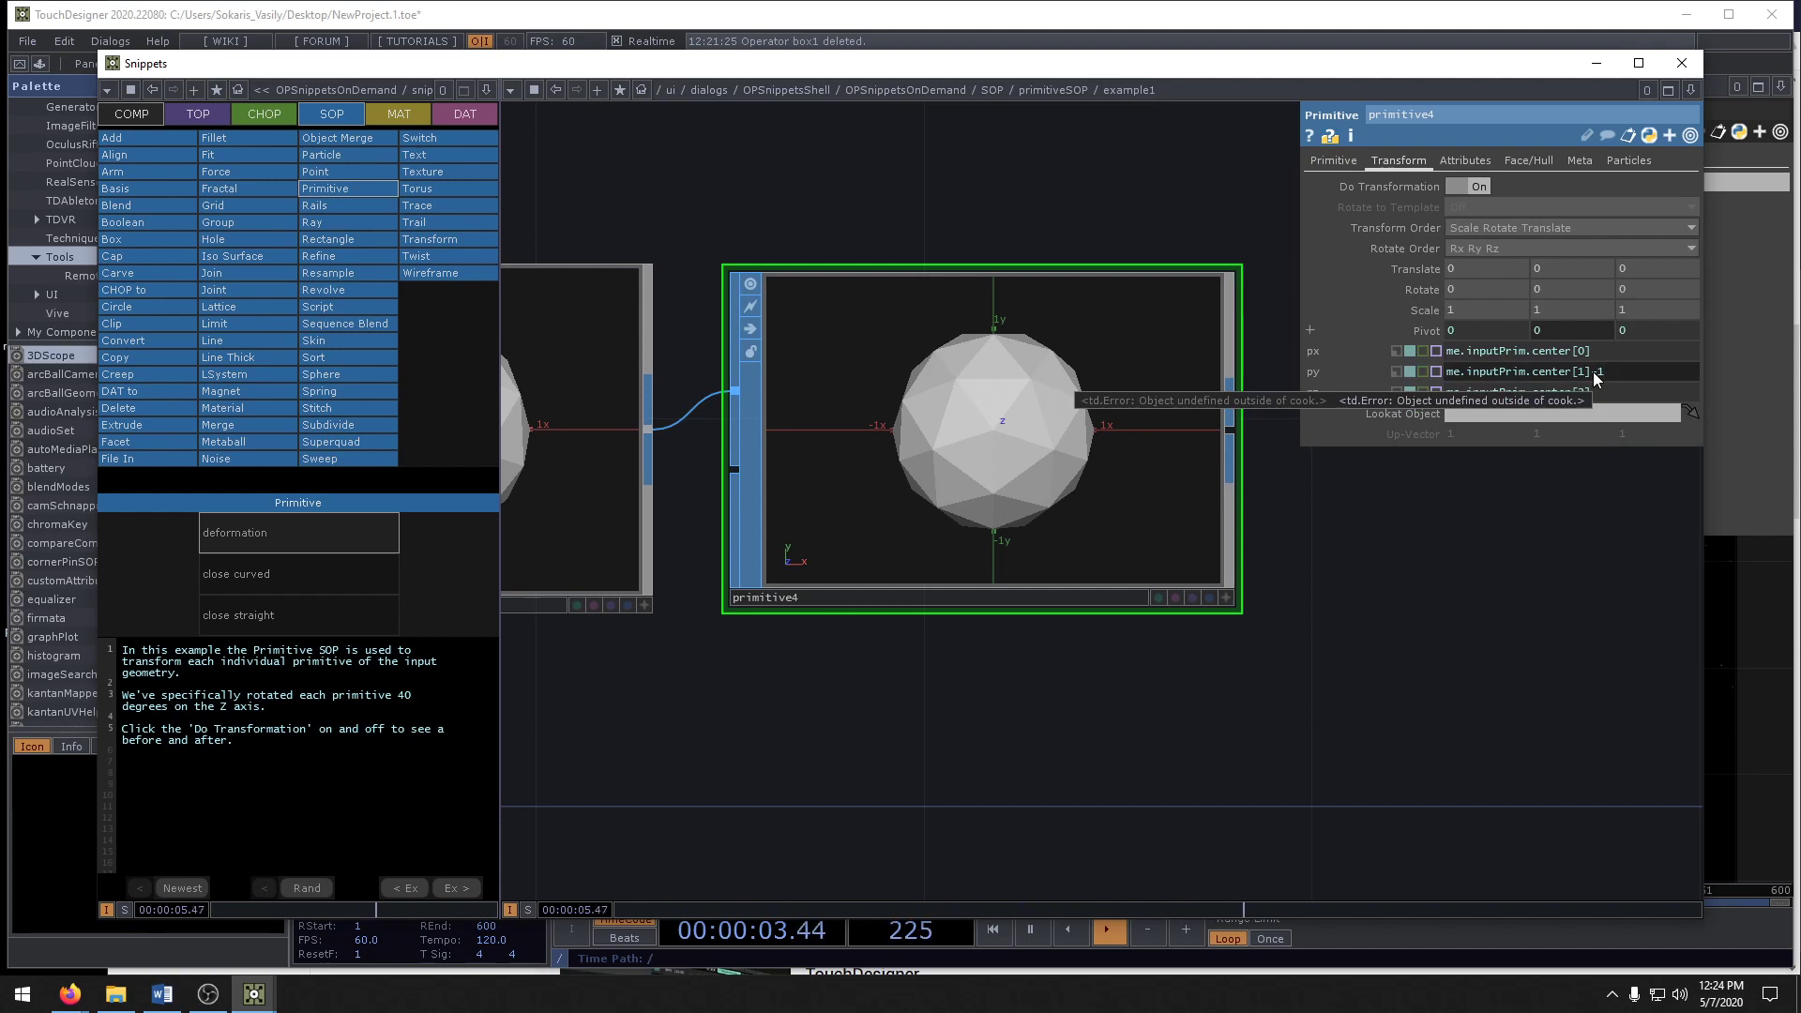
click(1489, 334)
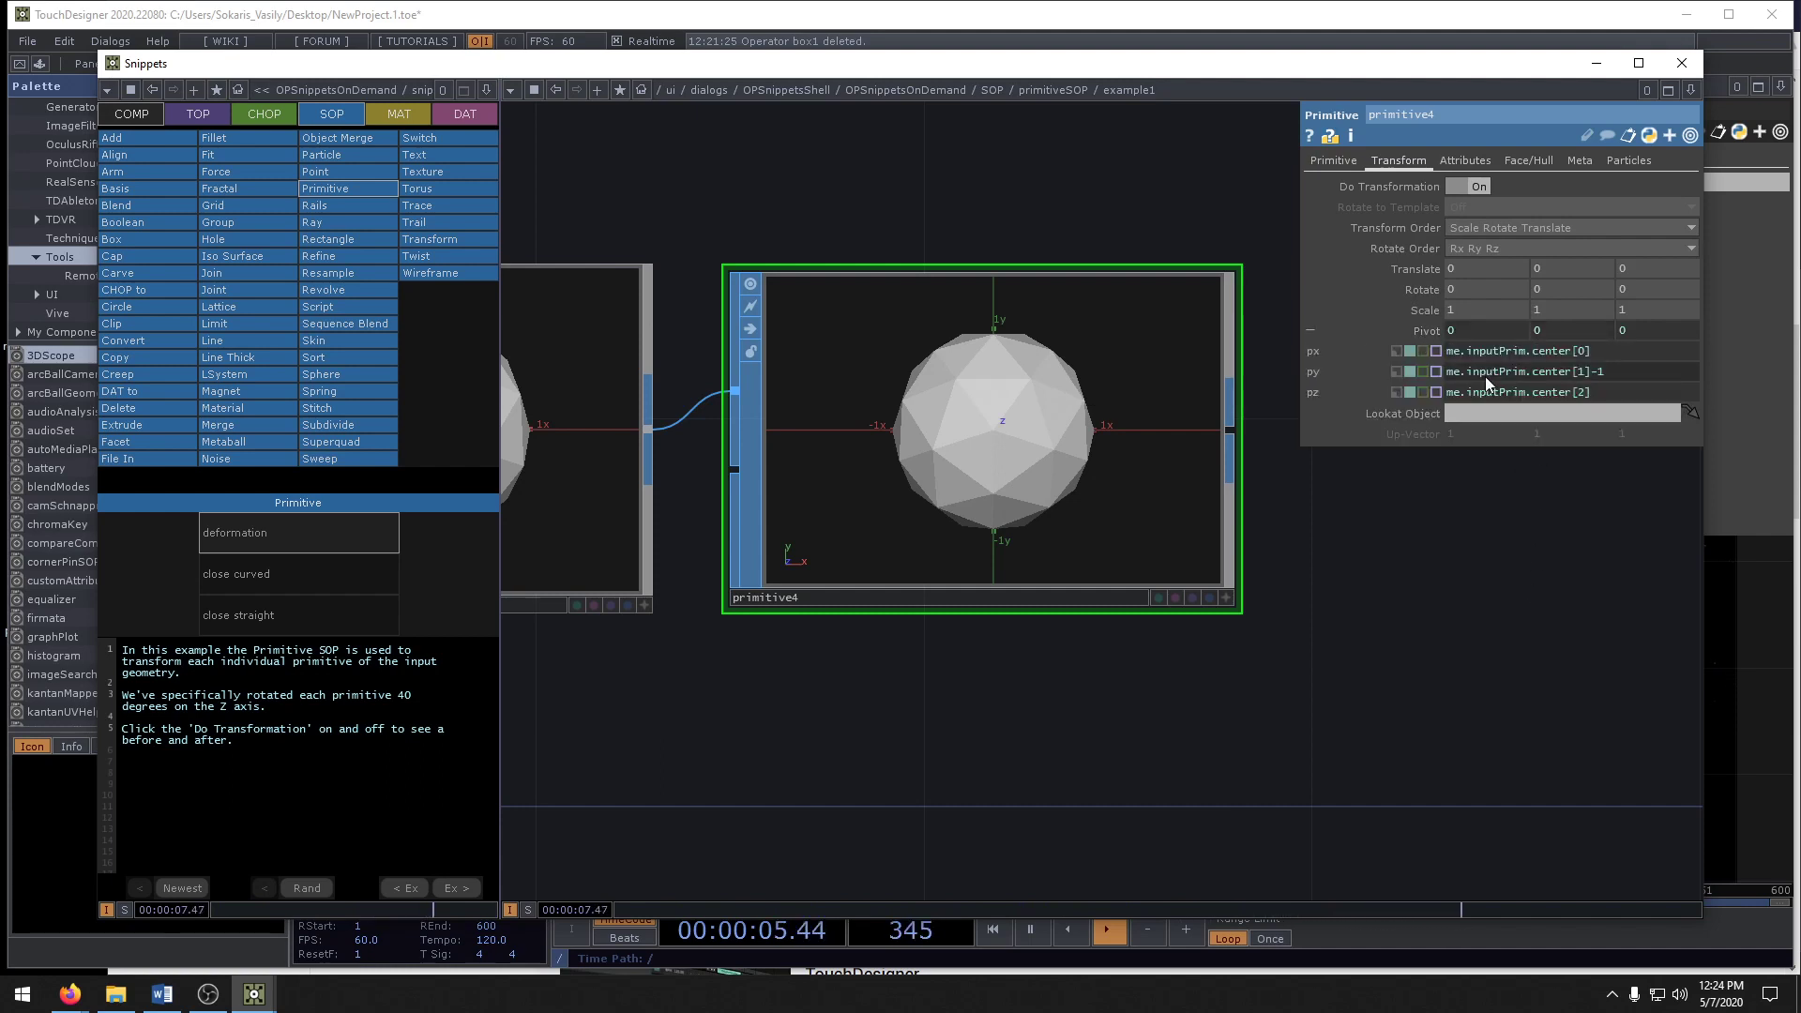
key(BackSpace)
key(BackSpace)
click(1596, 647)
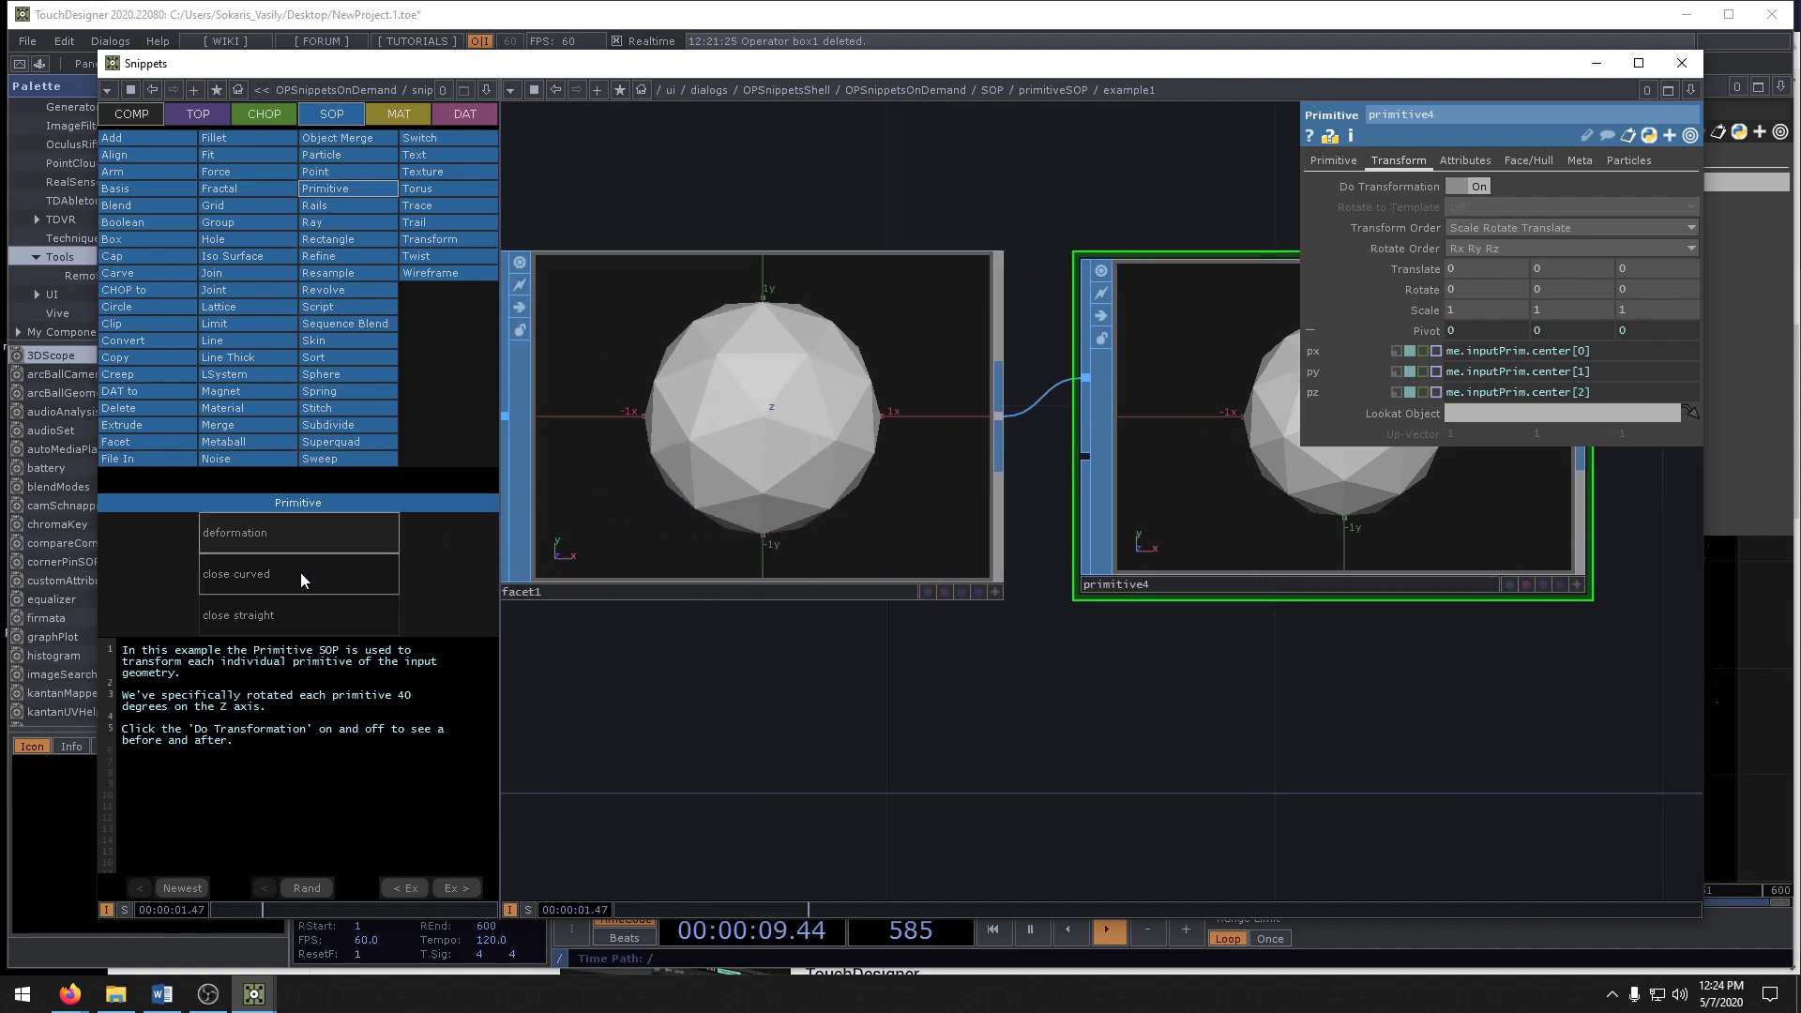
- Open the Primitive SOP's close curved example and inspect the attribute parameters of primitive2
click(298, 573)
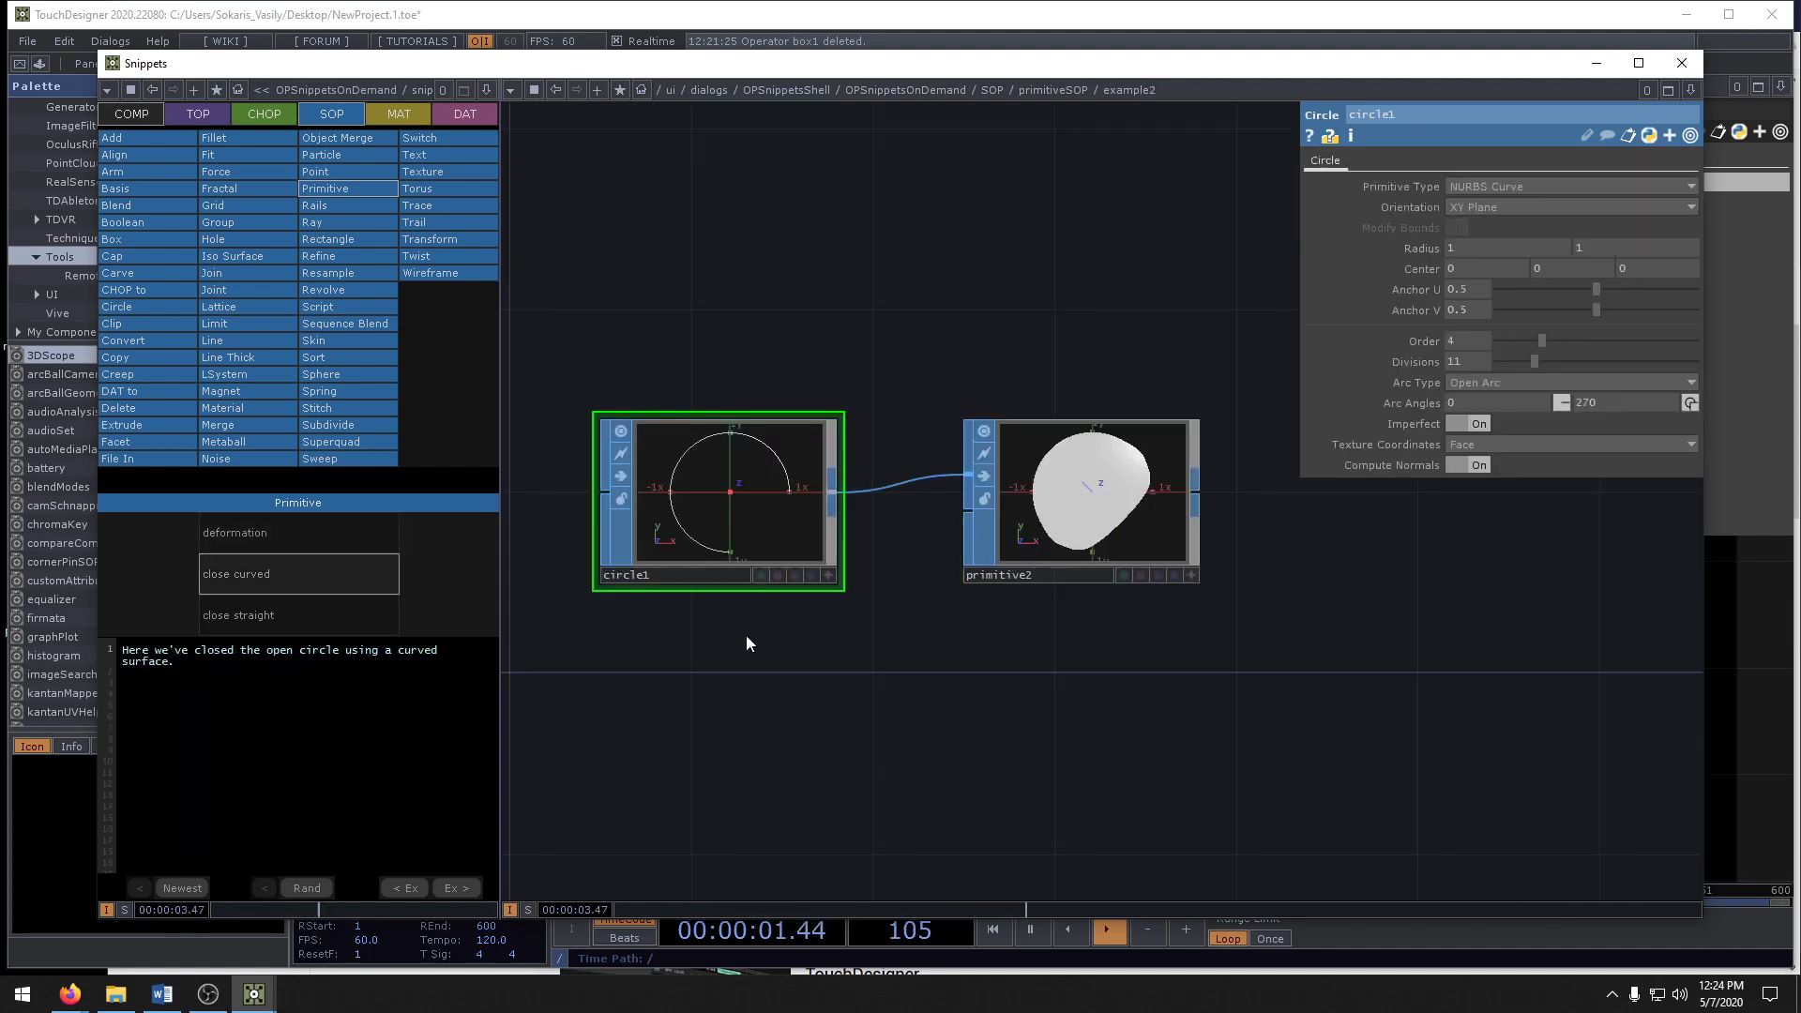
scroll(862, 340, up, 4)
drag(863, 336, 1048, 175)
scroll(1050, 302, down, 2)
drag(1049, 302, 871, 410)
click(1175, 527)
click(1465, 160)
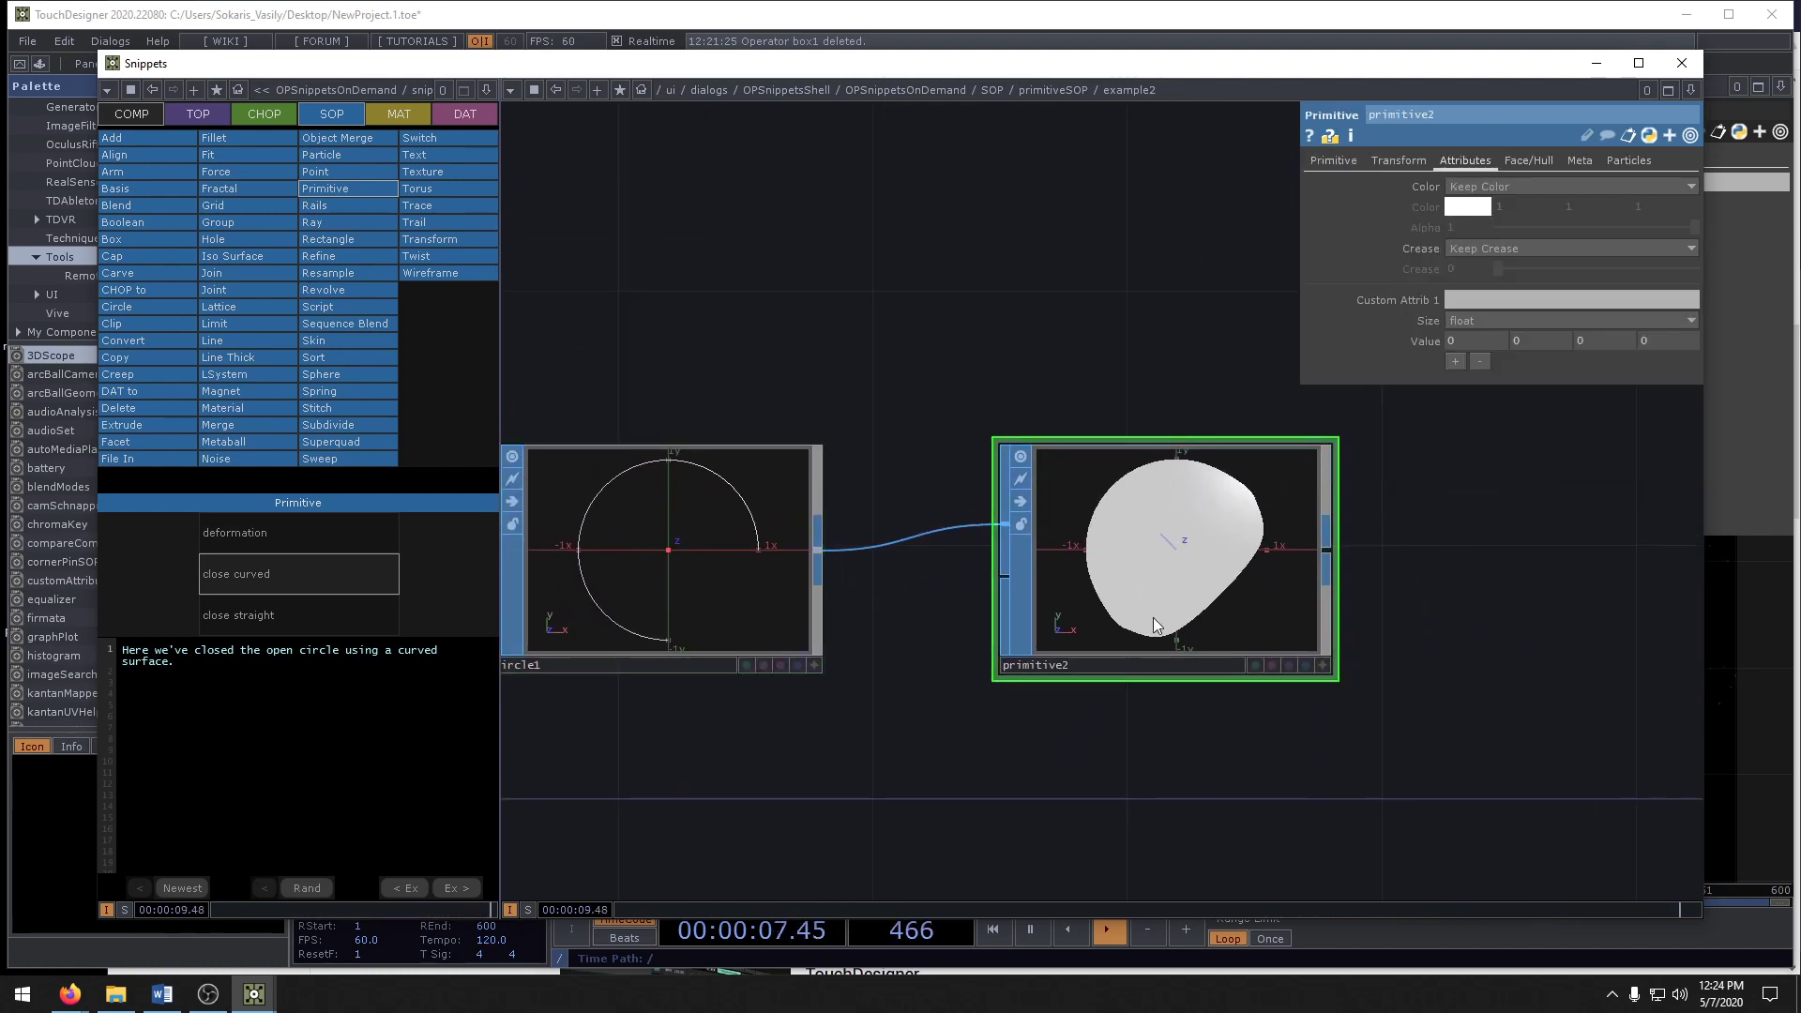
- View the Primitive SOP's close straight example and go up to its parent primitiveSOP network
click(239, 614)
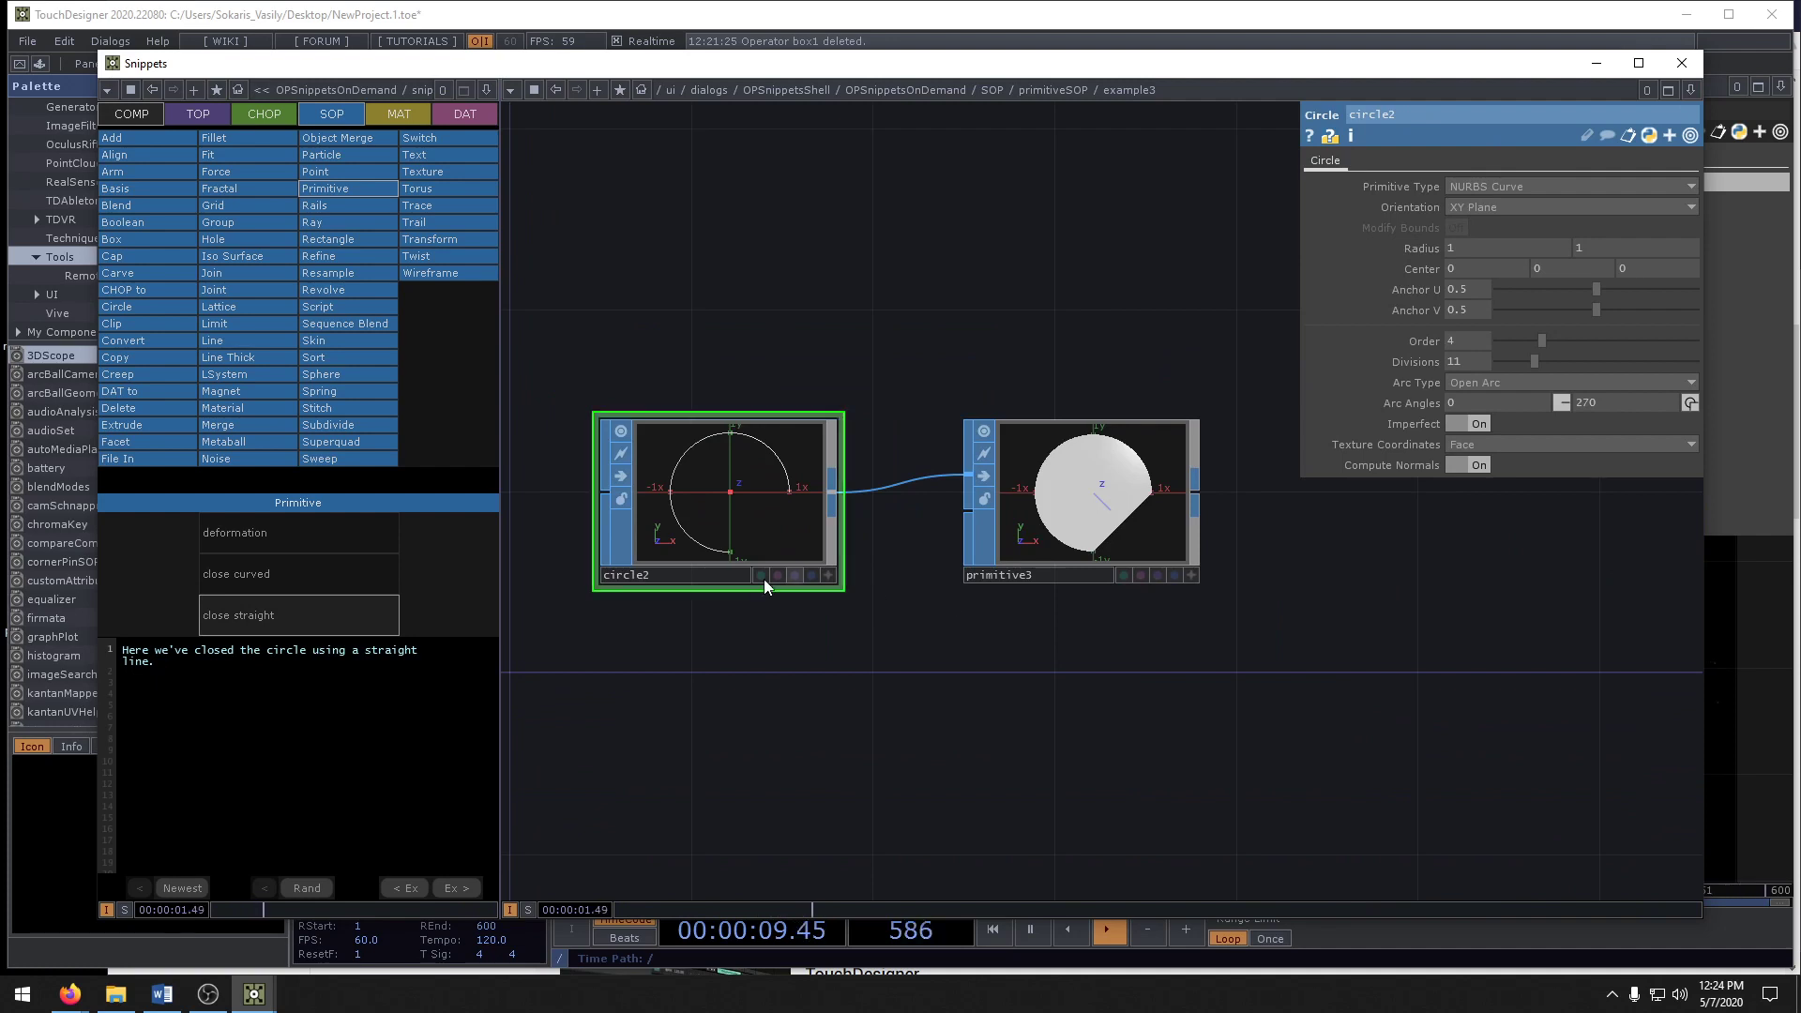
scroll(907, 644, down, 5)
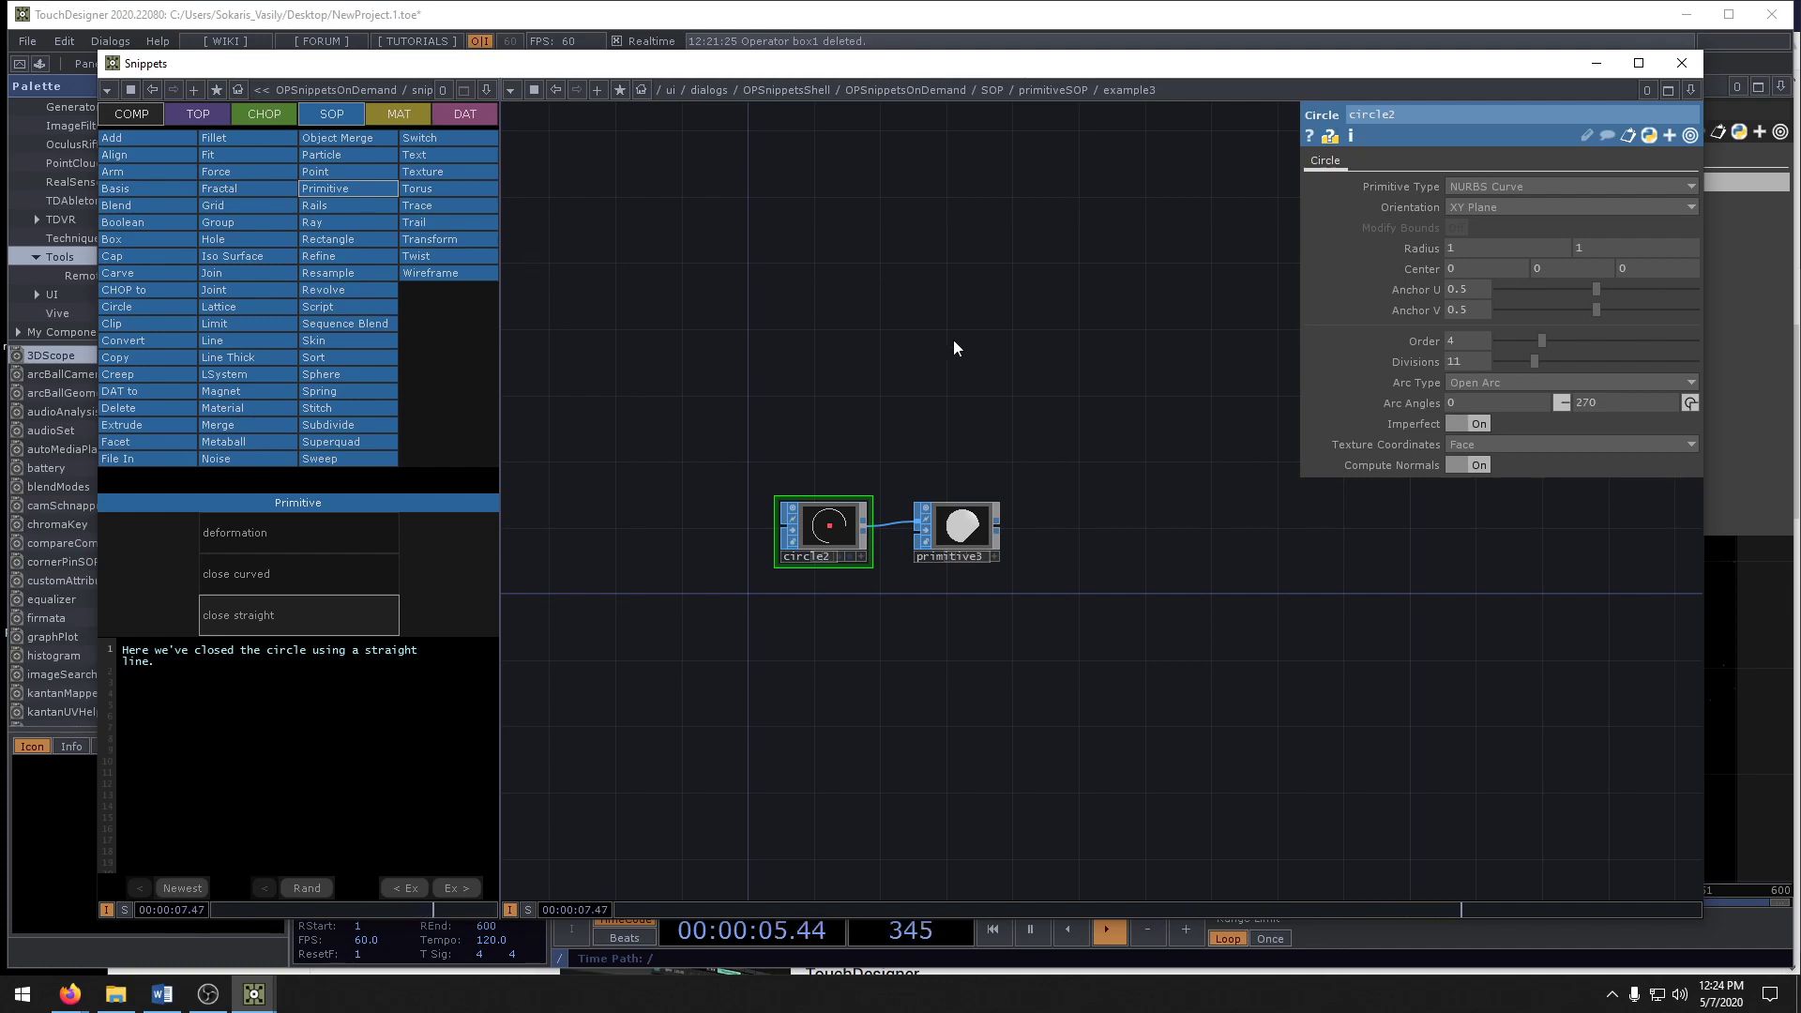
key(u)
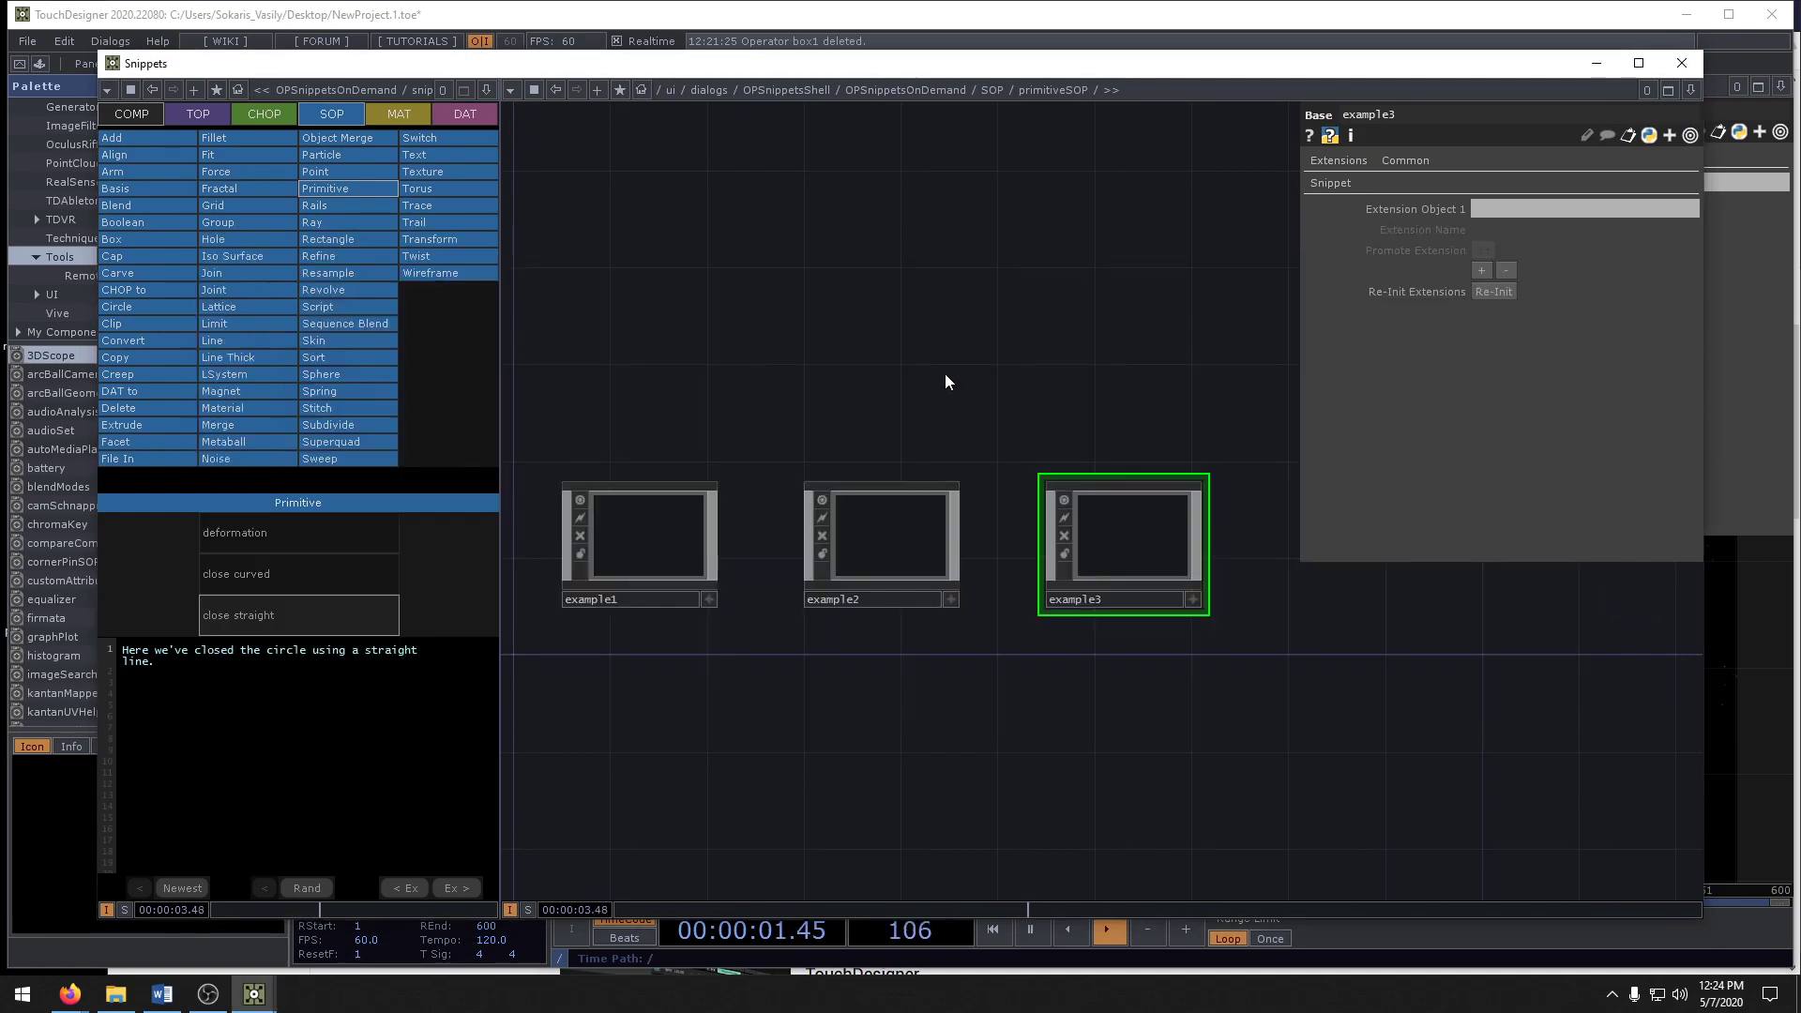
- Close the Operator Snippets, return to the main TouchDesigner project and save it to the Desktop as review_7-8
click(1682, 65)
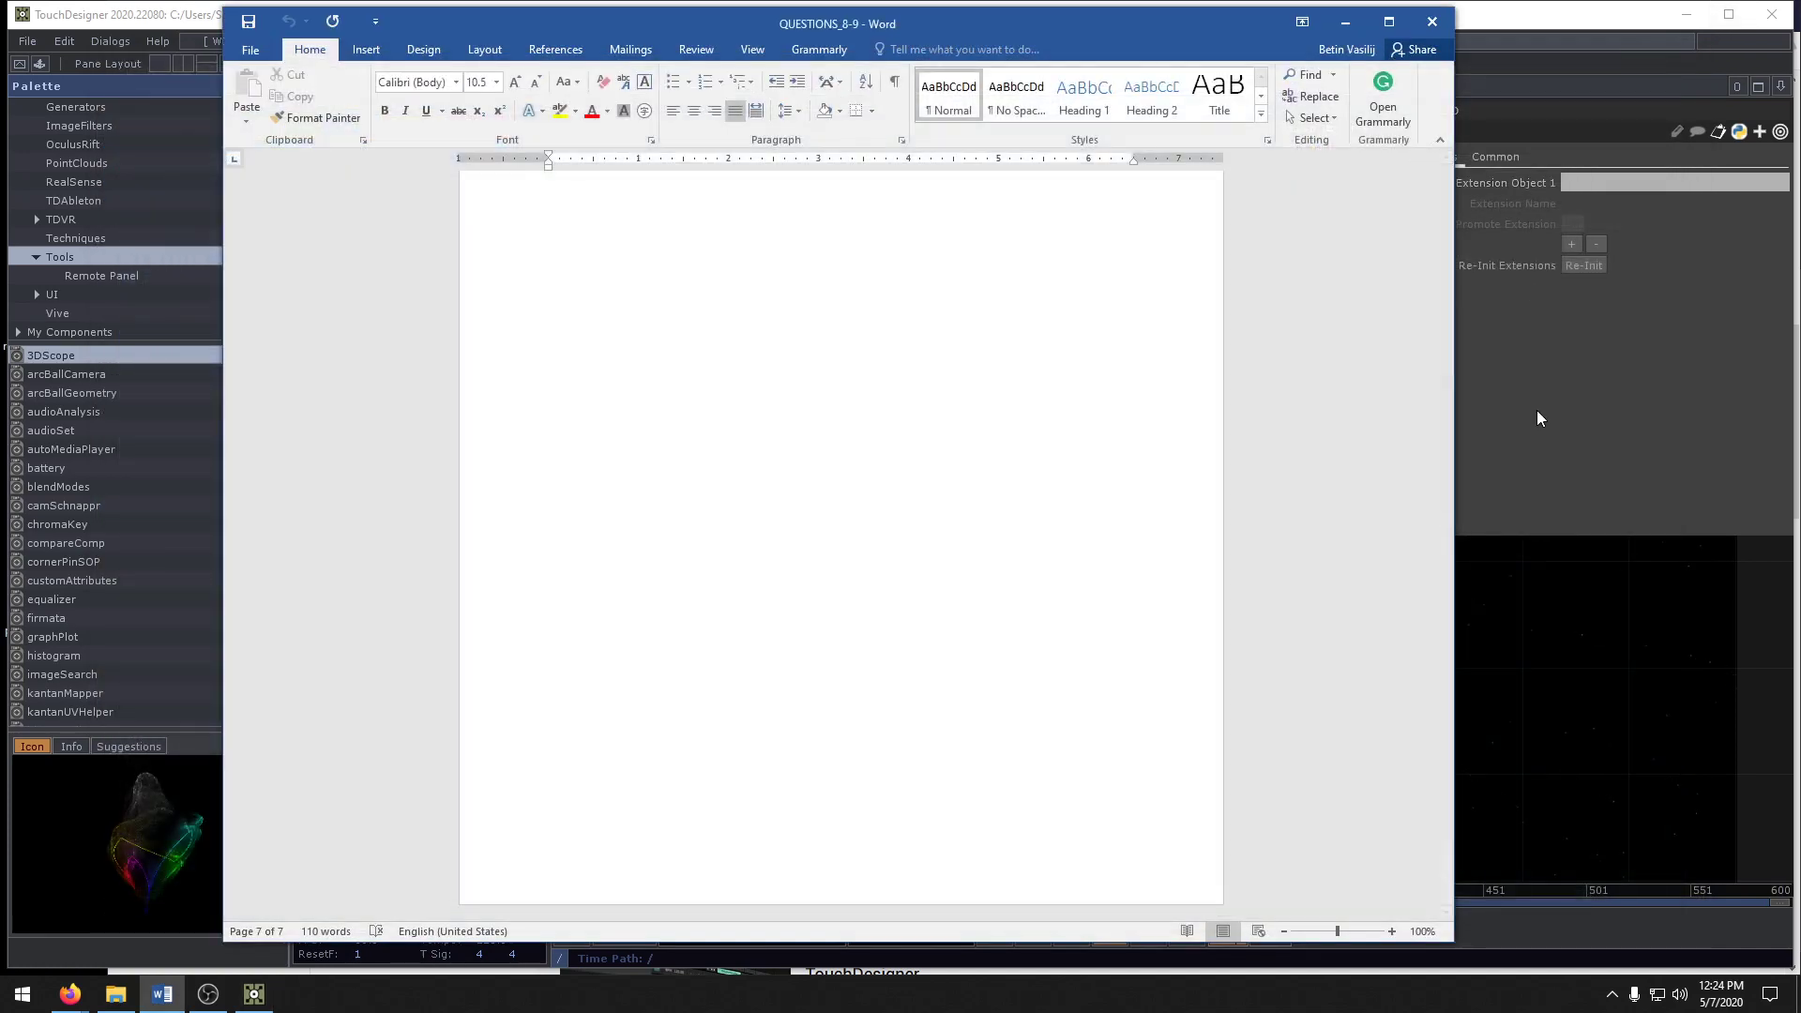
click(1527, 581)
key(ctrl+shift+s)
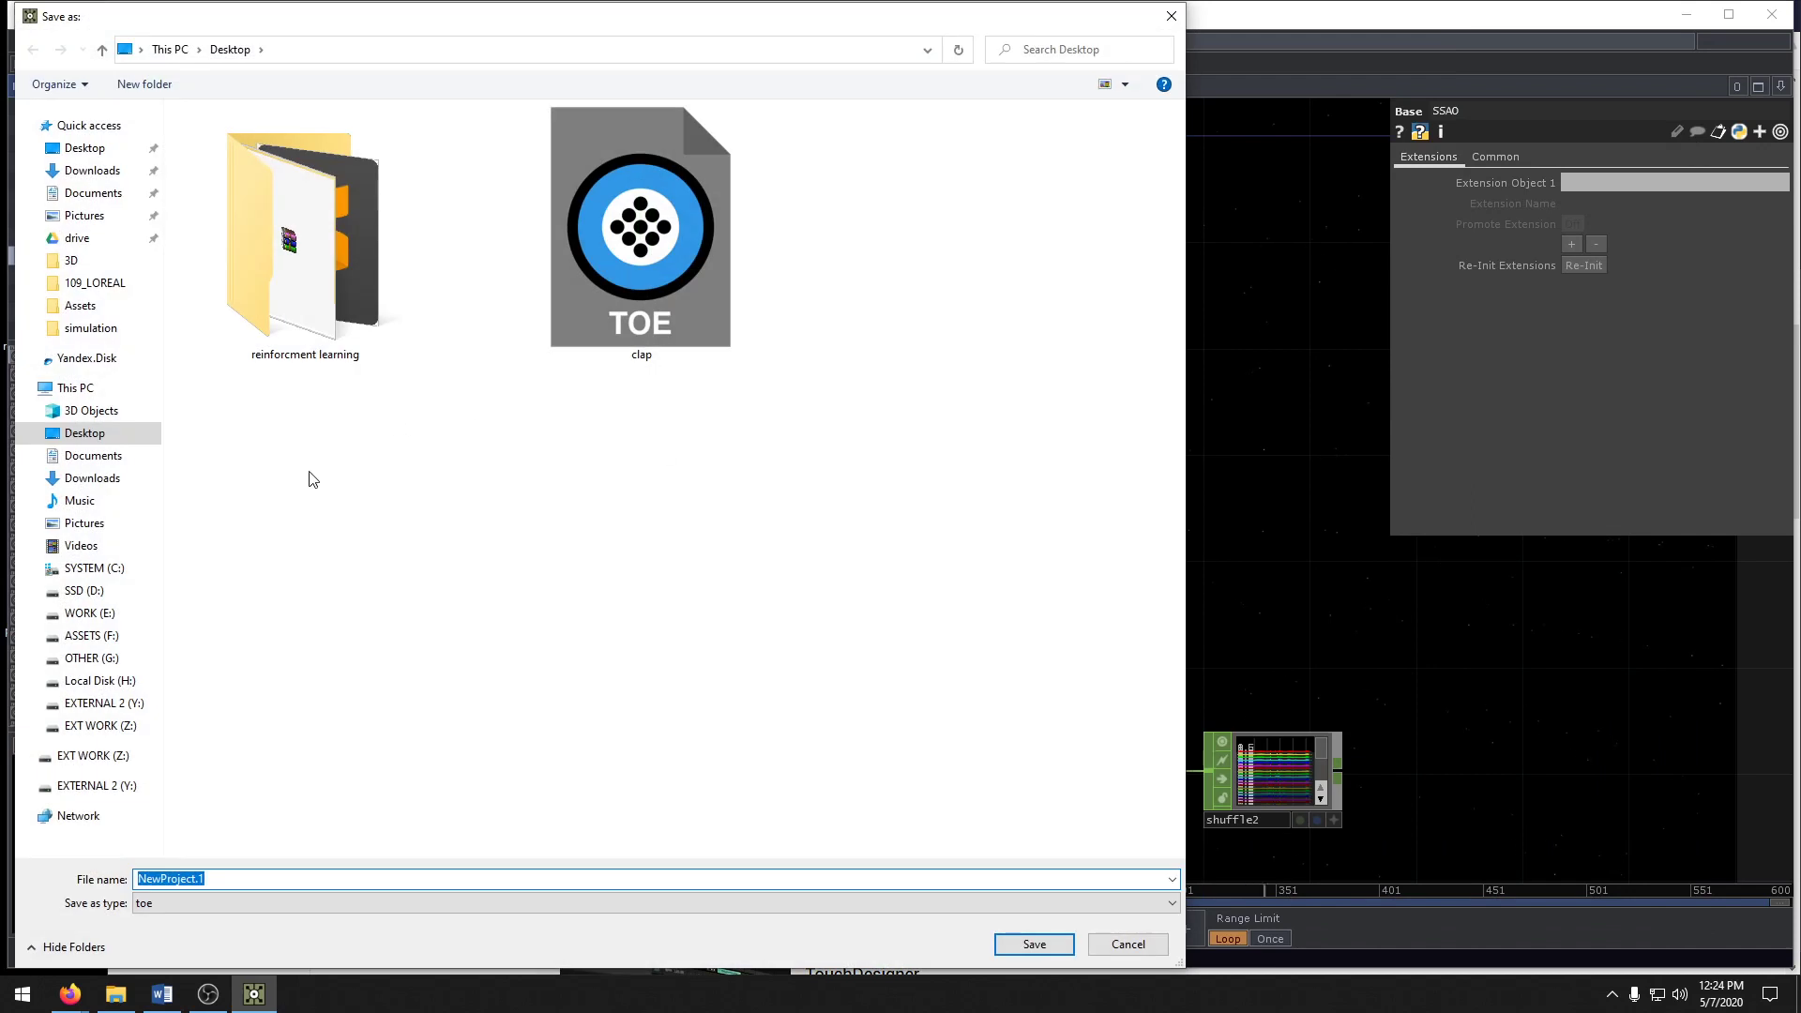
text(review_7-8)
key(Return)
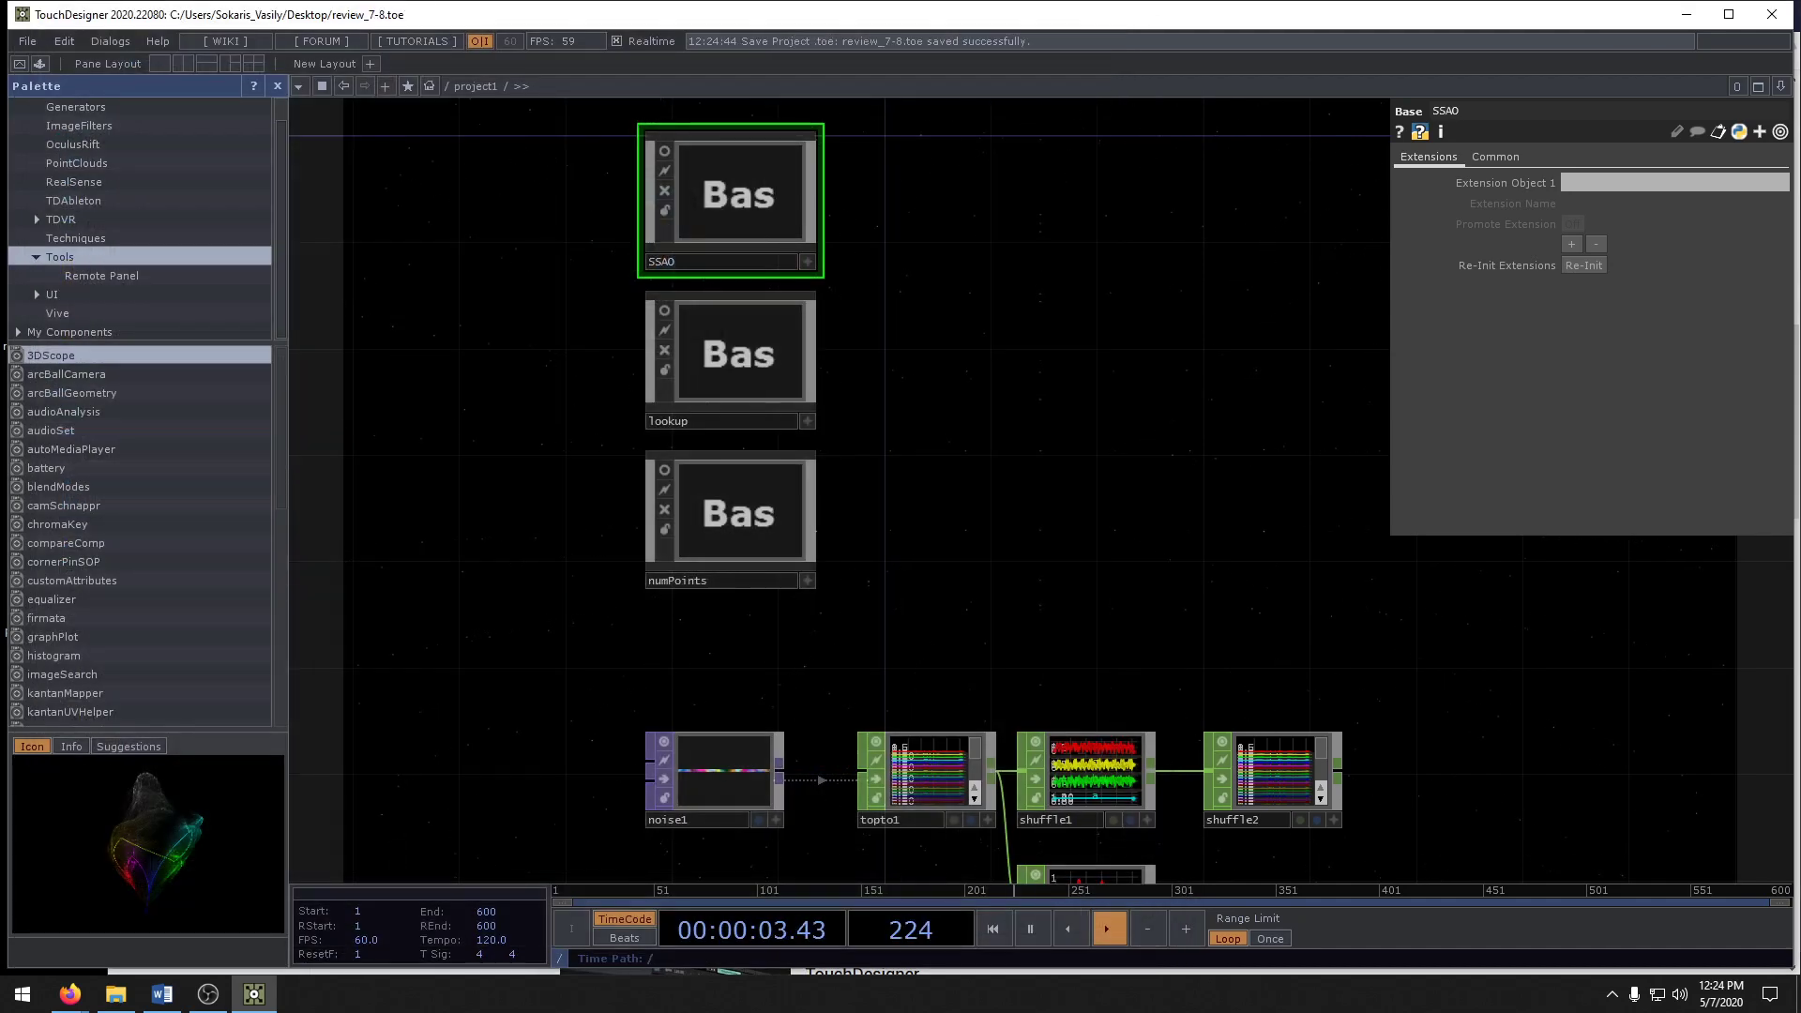